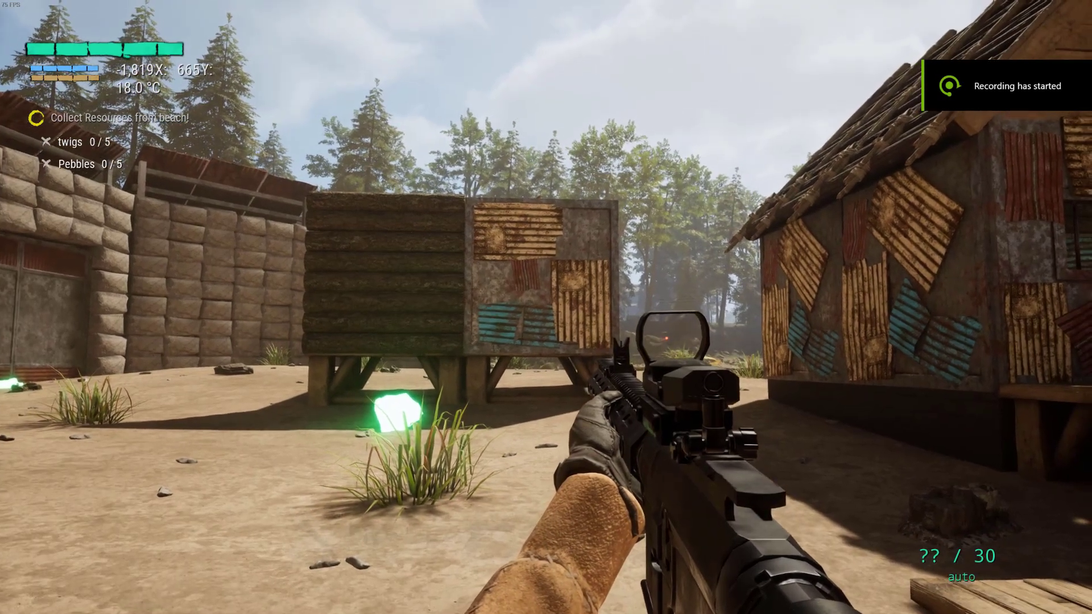
Step: Switch the rifle to a canted carry, aim down the red-dot sight, and fire at the crate
key("t")
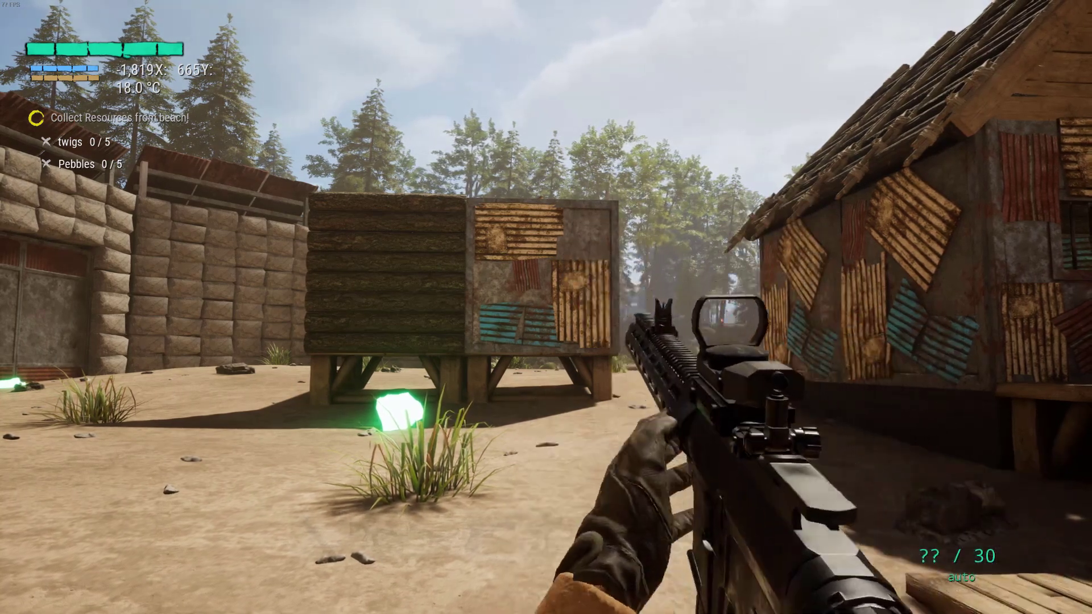
right_click(546, 307)
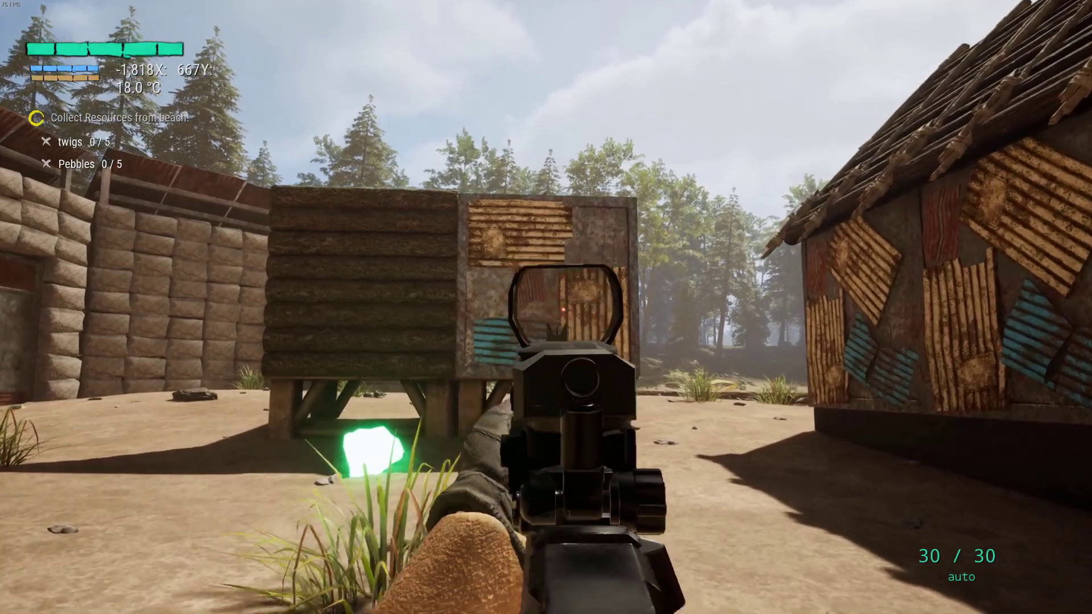
right_click(546, 307)
left_click(546, 307)
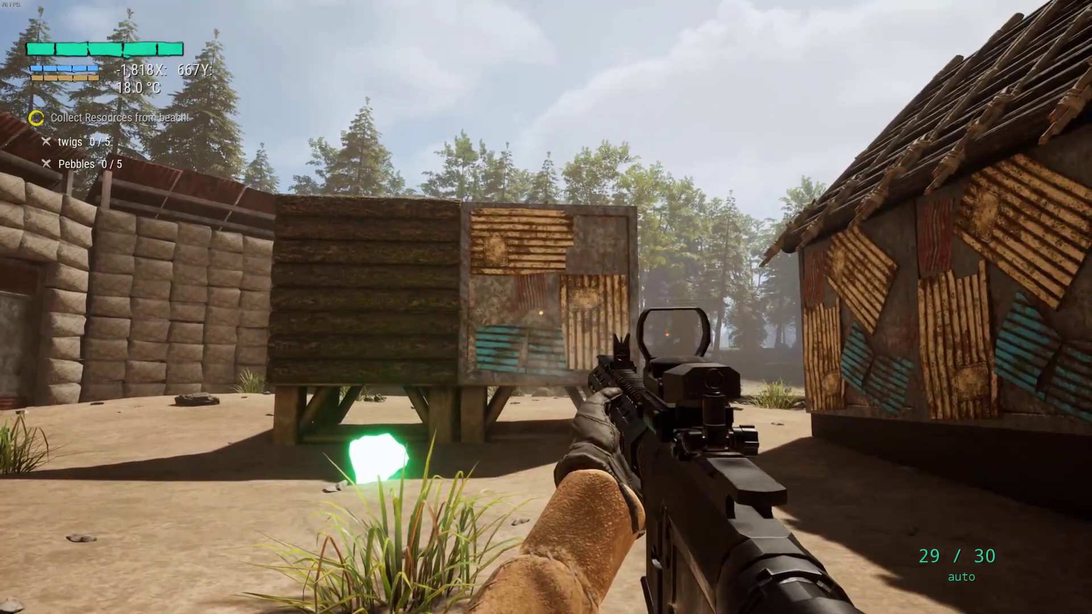
Step: Walk toward and away from the crate, firing shots and bursts from the hip and sight
key("w")
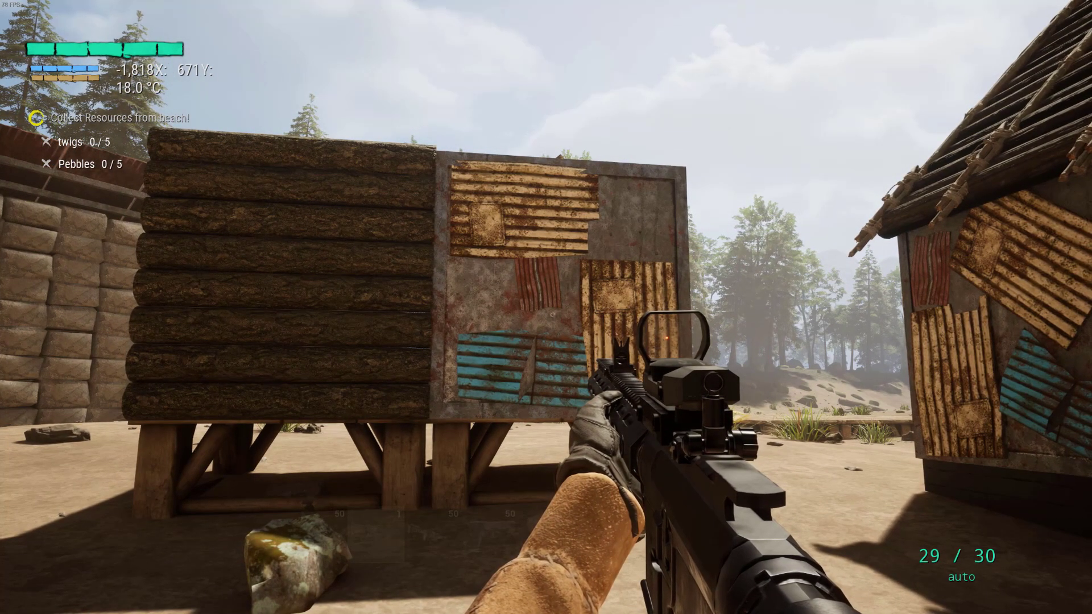
key("s")
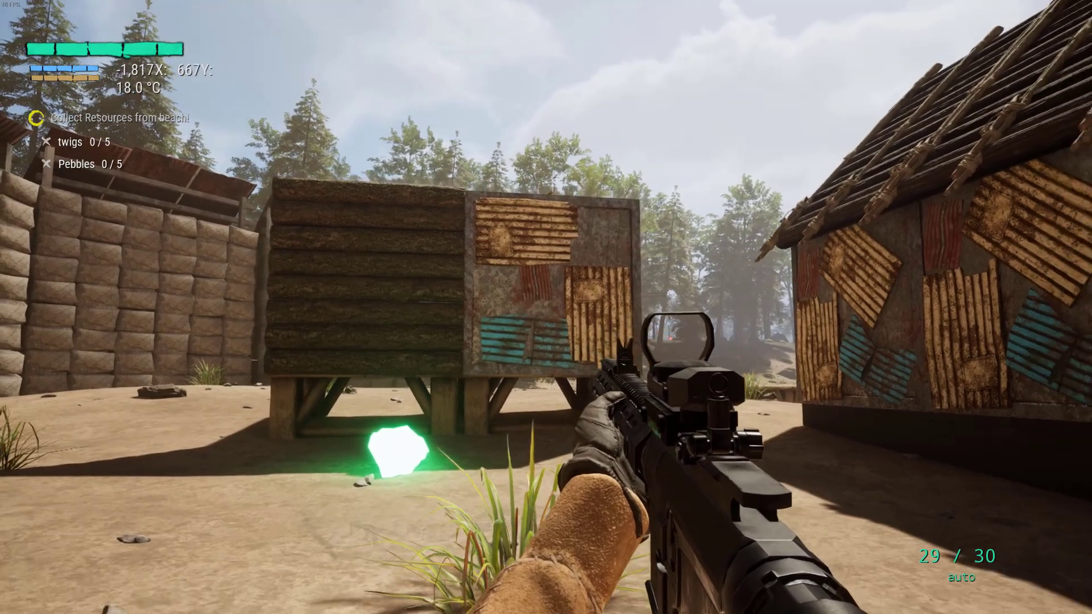
left_click(546, 307)
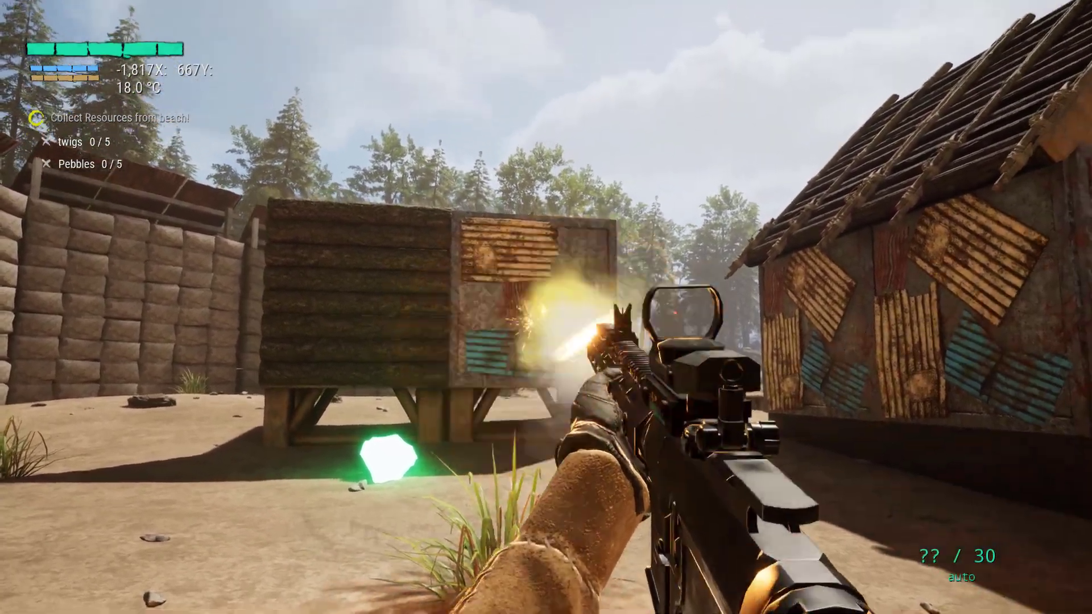
right_click(546, 307)
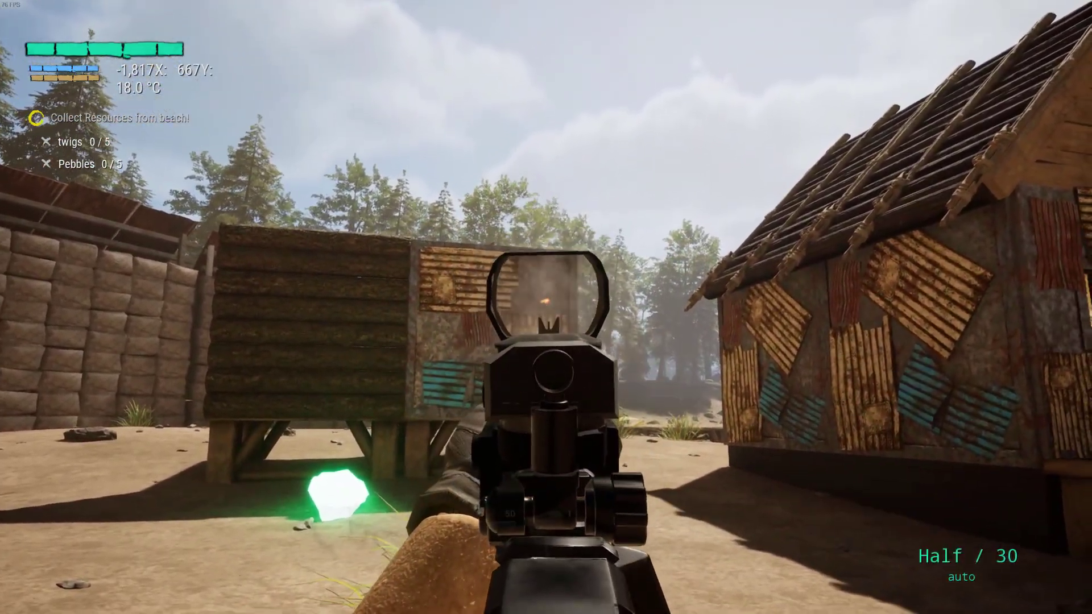
right_click(546, 307)
left_click(546, 307)
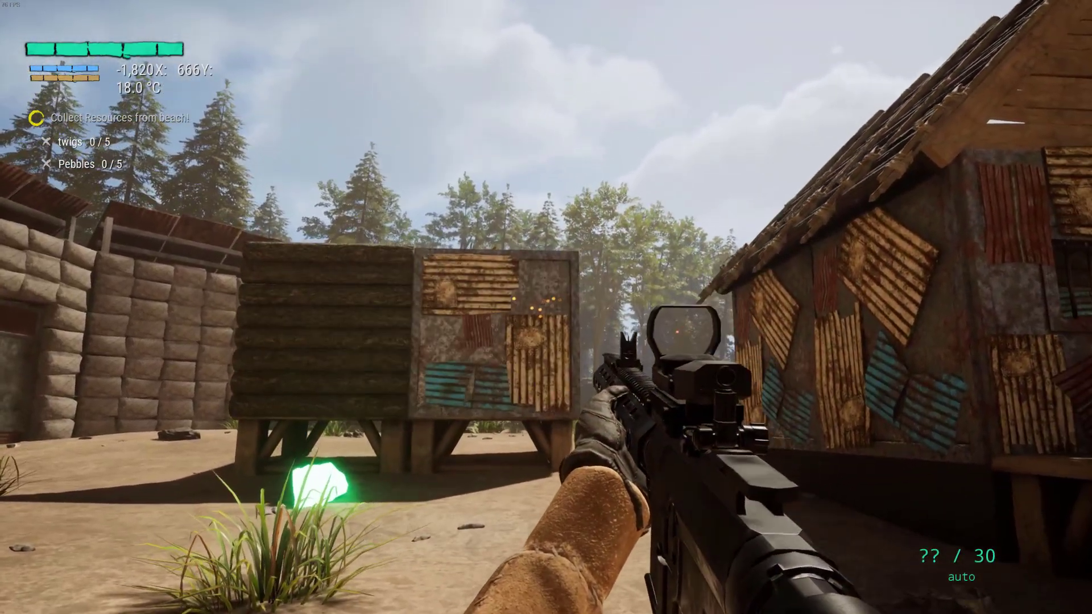
right_click(546, 307)
right_click(546, 307)
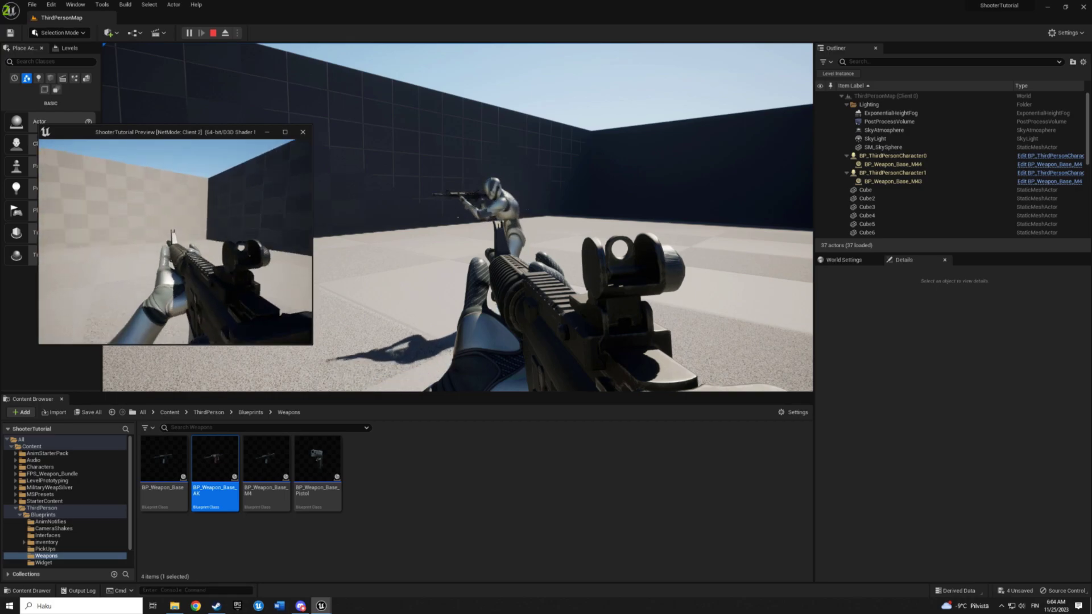
Step: Fire once as Client 2, stop the play session, and bring the Shoot Ray graph into view
left_click(175, 241)
key("w")
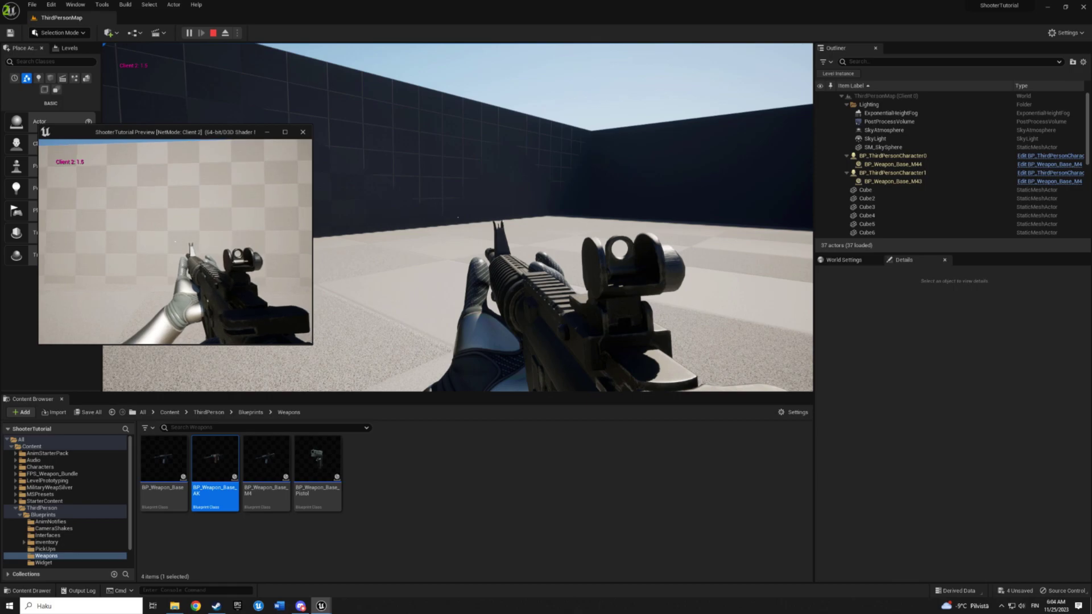
key("Escape")
left_click_drag(444, 381, 450, 1)
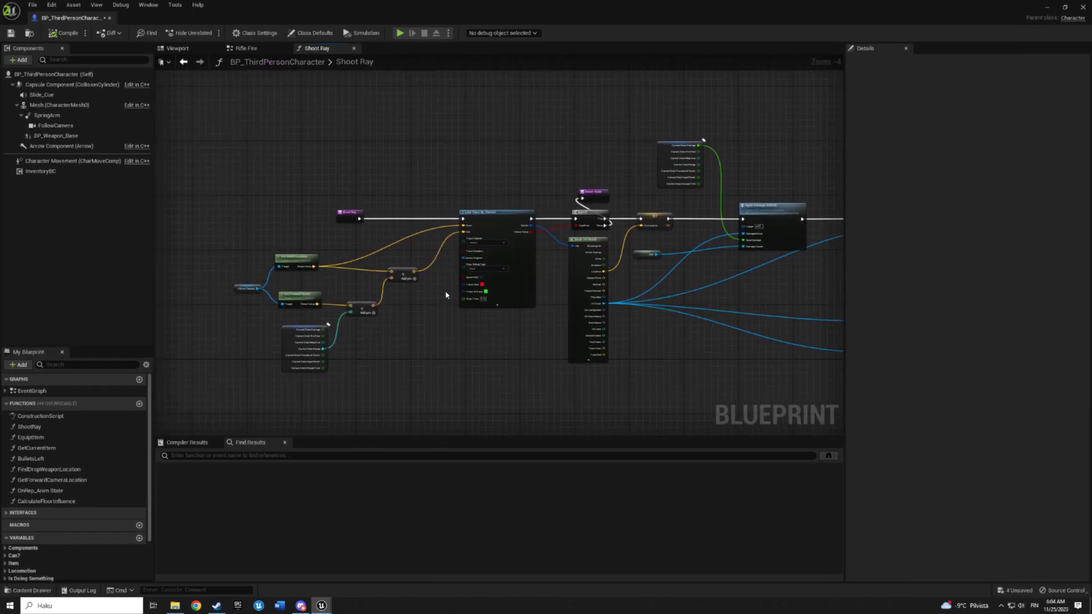
right_click_drag(316, 209, 436, 199)
left_click_drag(435, 171, 381, 171)
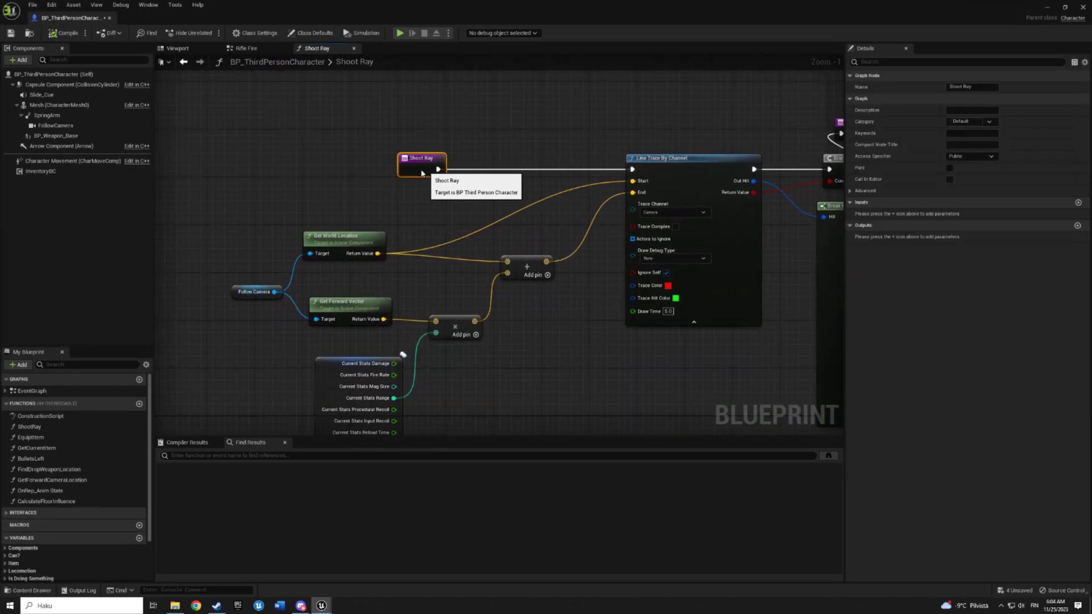
left_click(443, 202)
right_click_drag(531, 182, 470, 178)
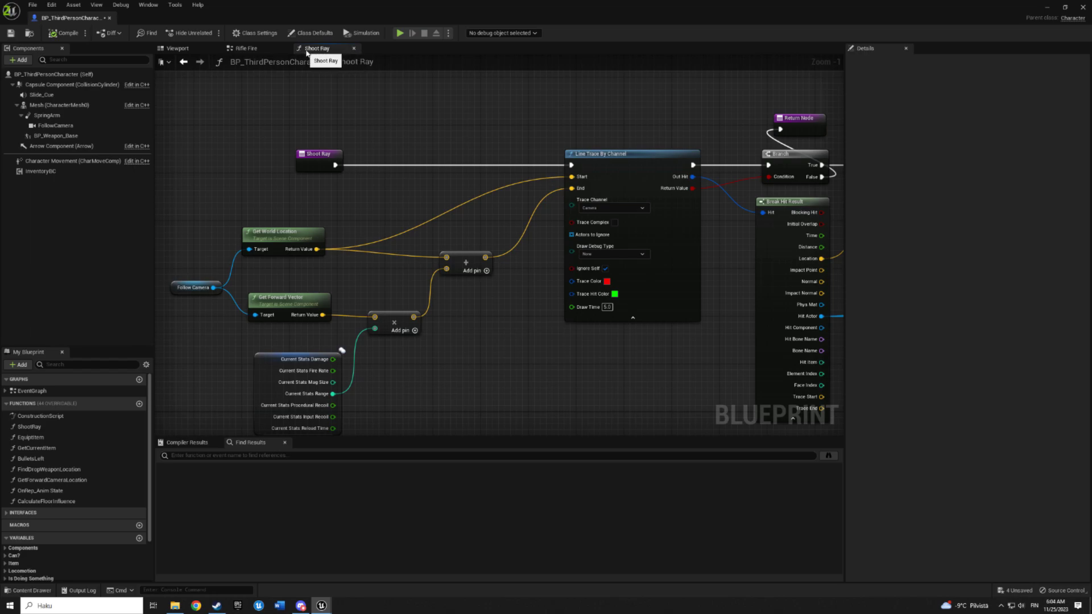
right_click_drag(480, 128, 553, 115)
left_click(679, 154)
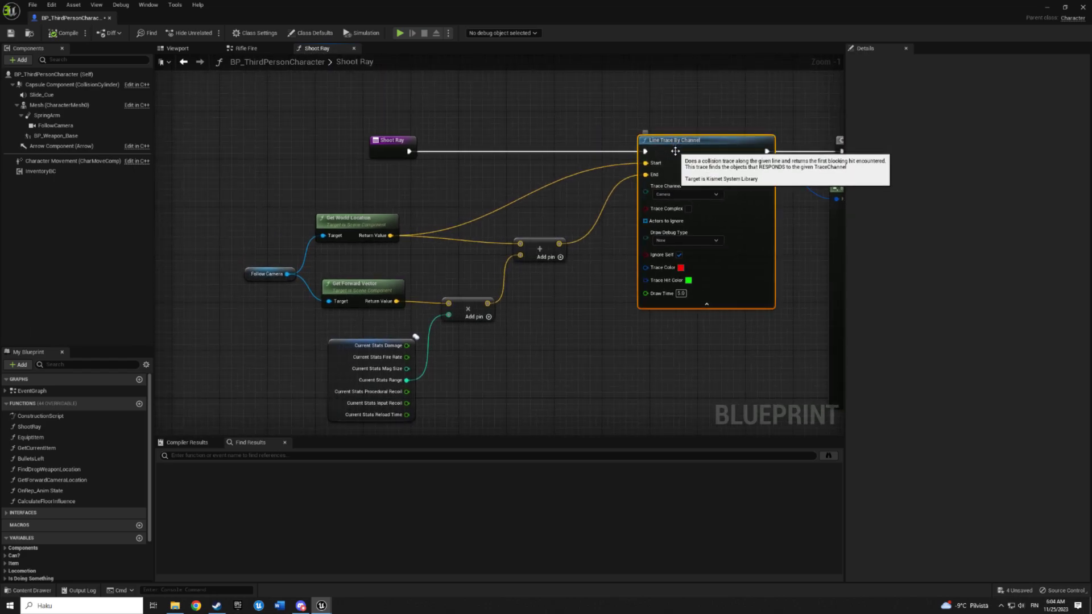
right_click_drag(476, 205, 496, 204)
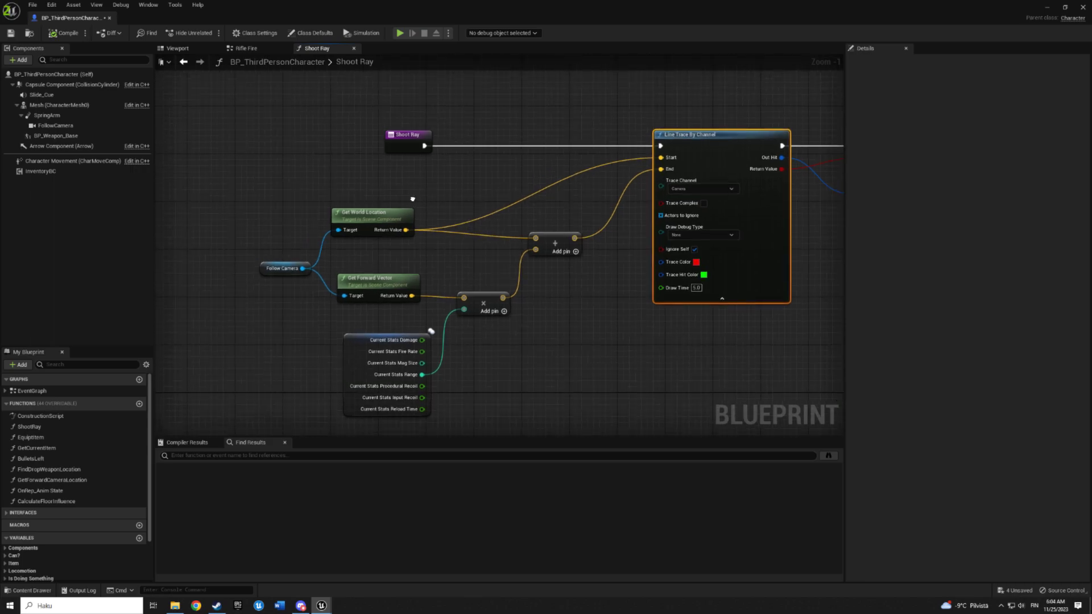
left_click(288, 274)
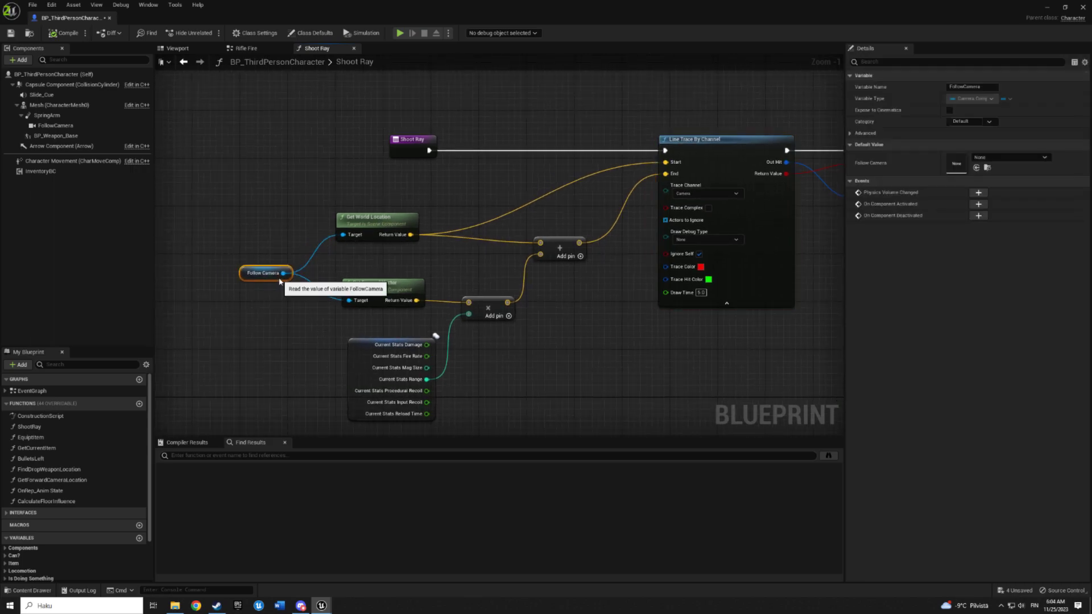
left_click(181, 49)
left_click(332, 51)
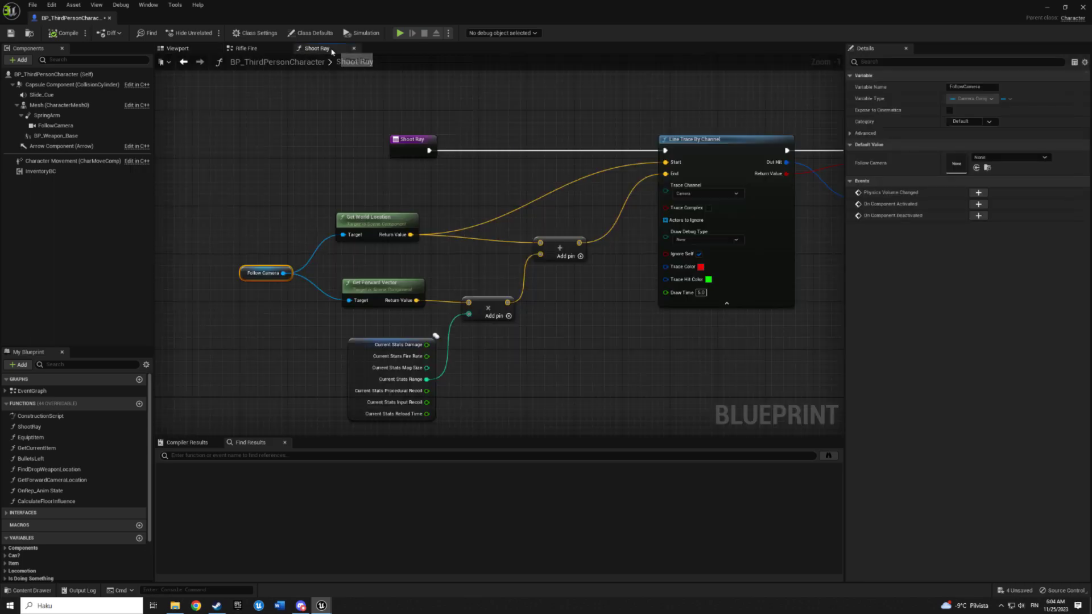
left_click_drag(392, 218, 391, 213)
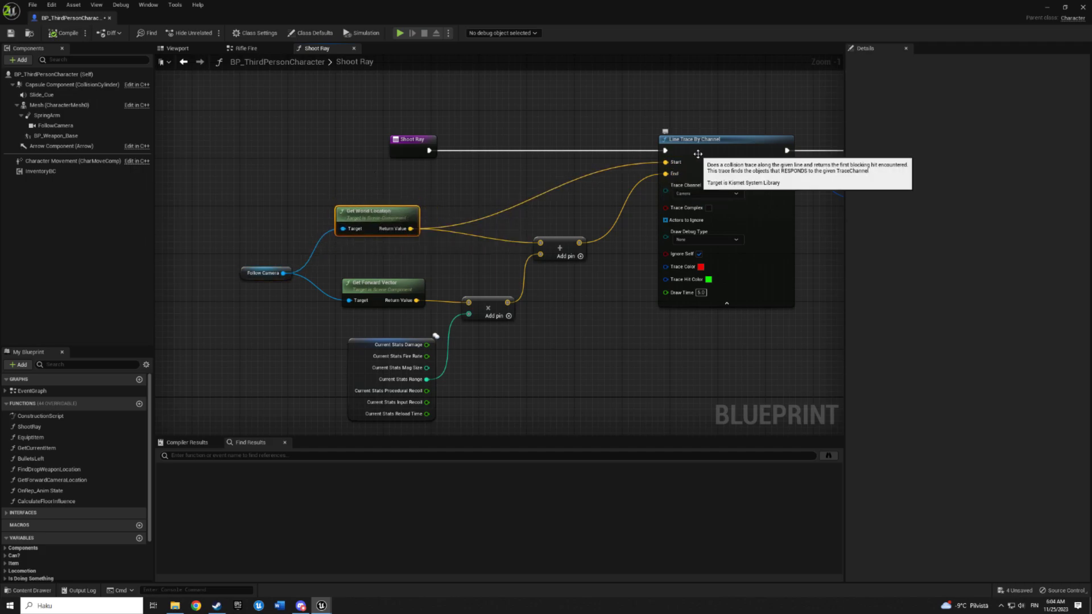
left_click(687, 174)
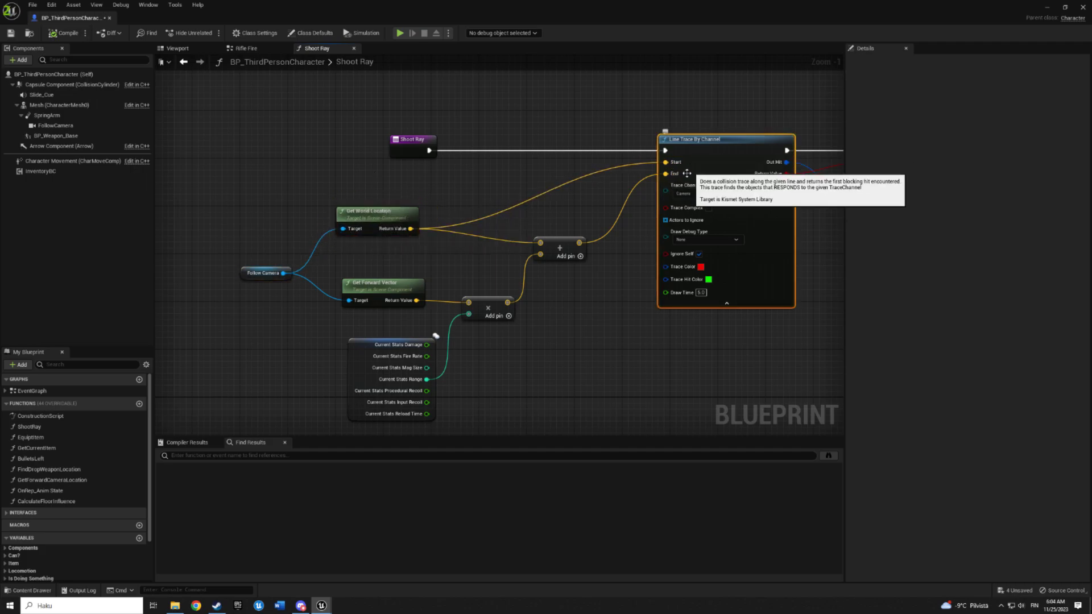
left_click(367, 289)
left_click(190, 50)
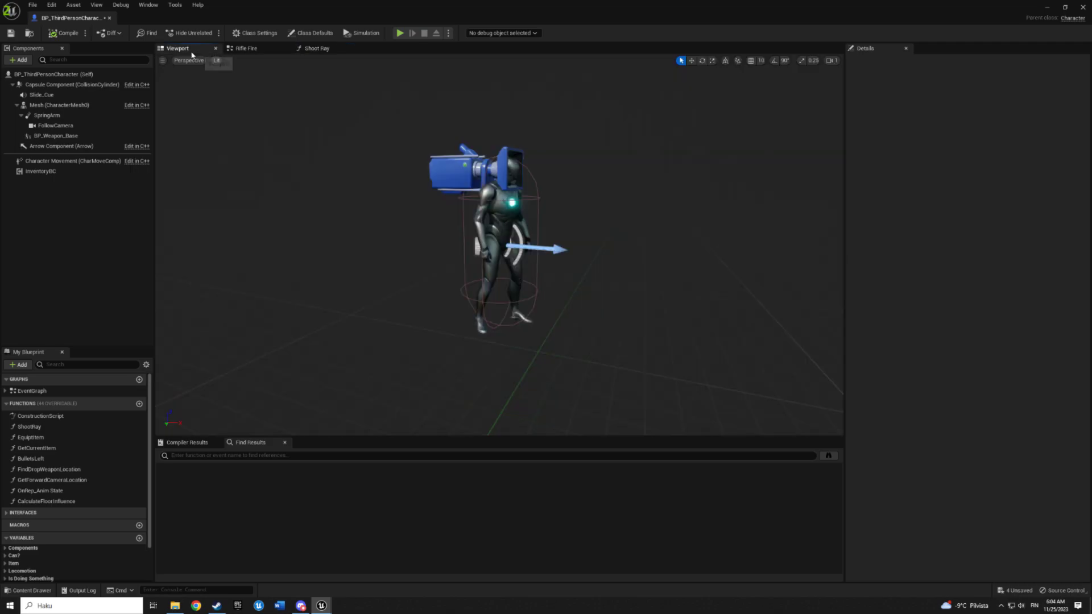
left_click(312, 49)
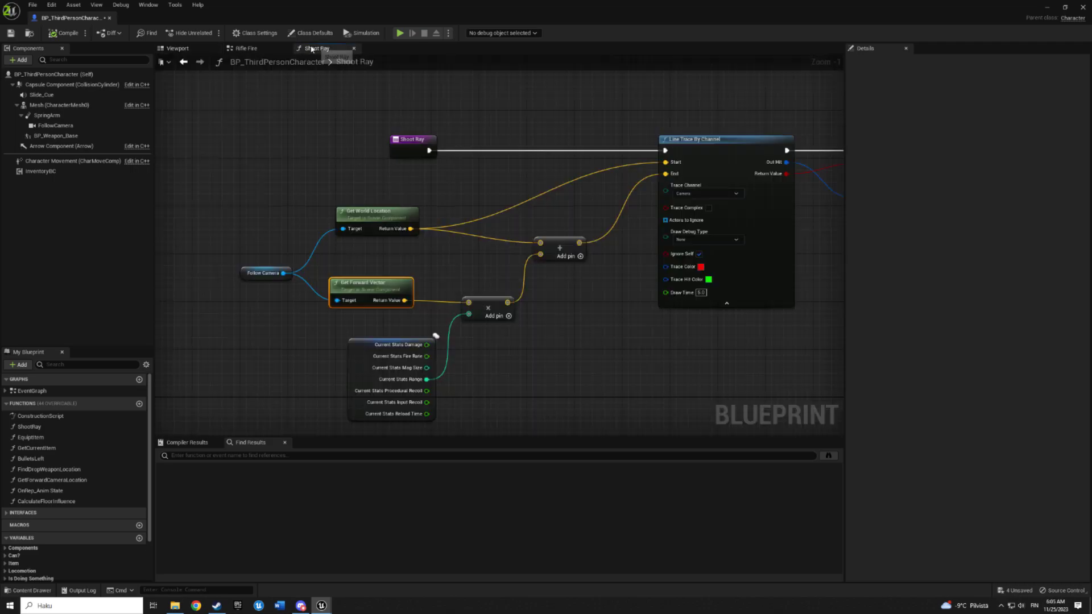
left_click_drag(488, 311, 500, 317)
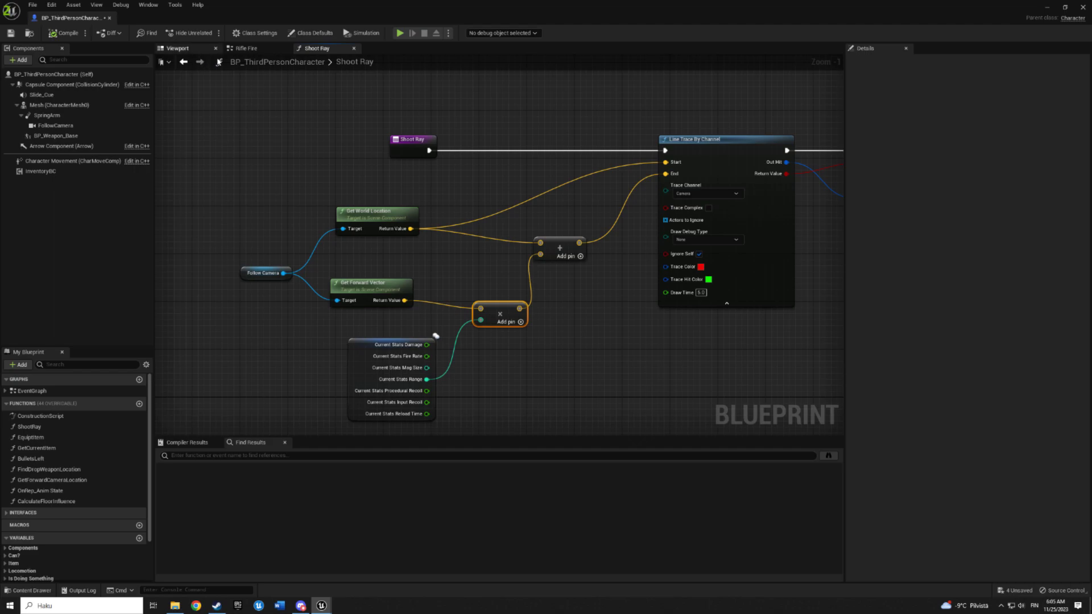
left_click(561, 249)
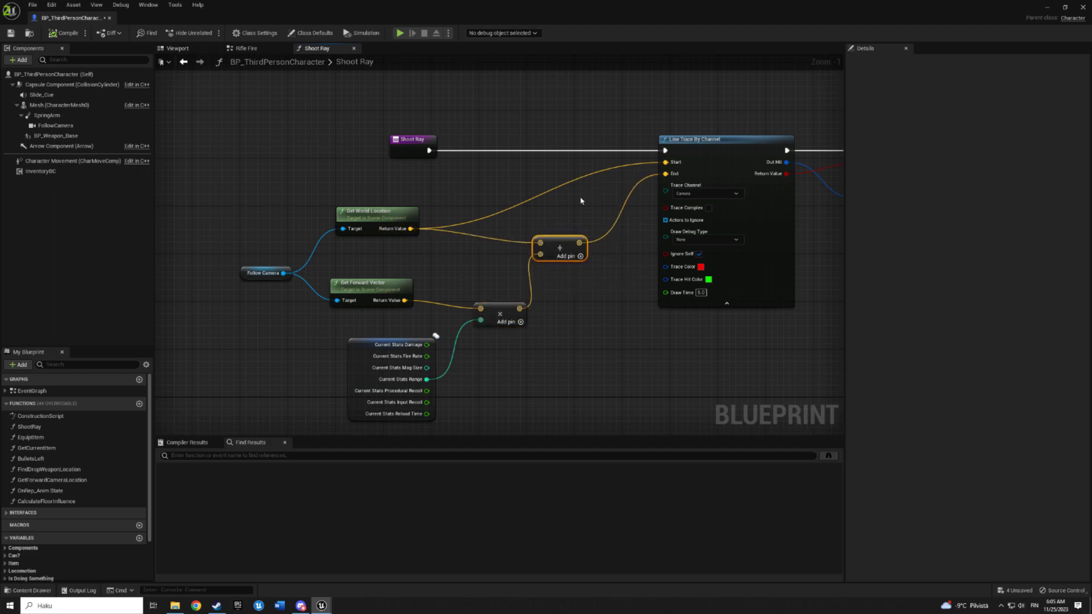
mouse_move(666, 178)
right_mouse_down()
mouse_move(607, 221)
mouse_move(548, 209)
mouse_move(483, 219)
right_mouse_up()
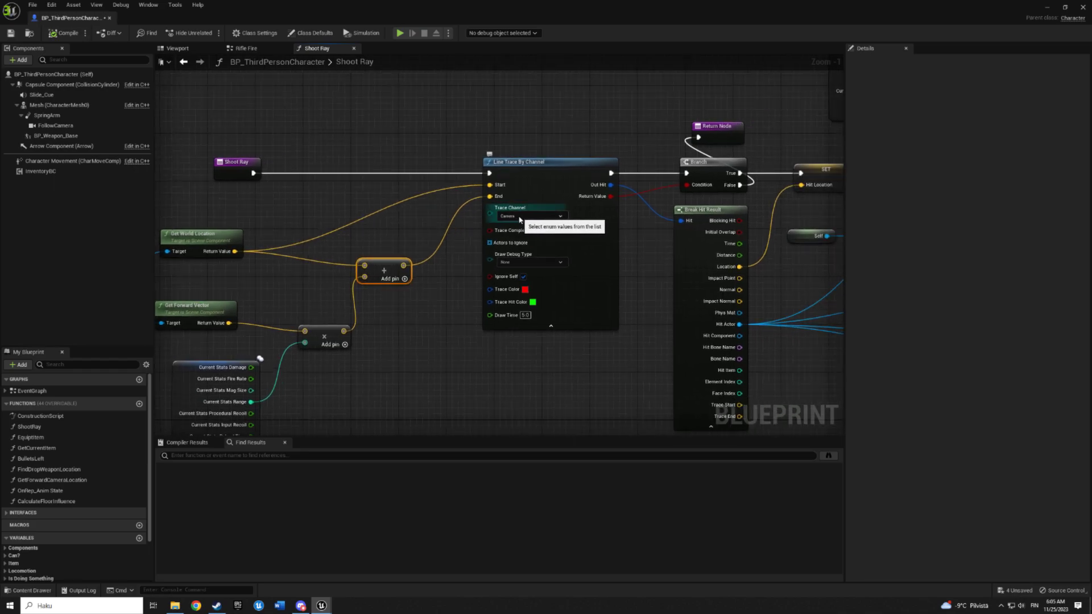
right_click_drag(456, 305, 337, 307)
right_click_drag(529, 239, 480, 238)
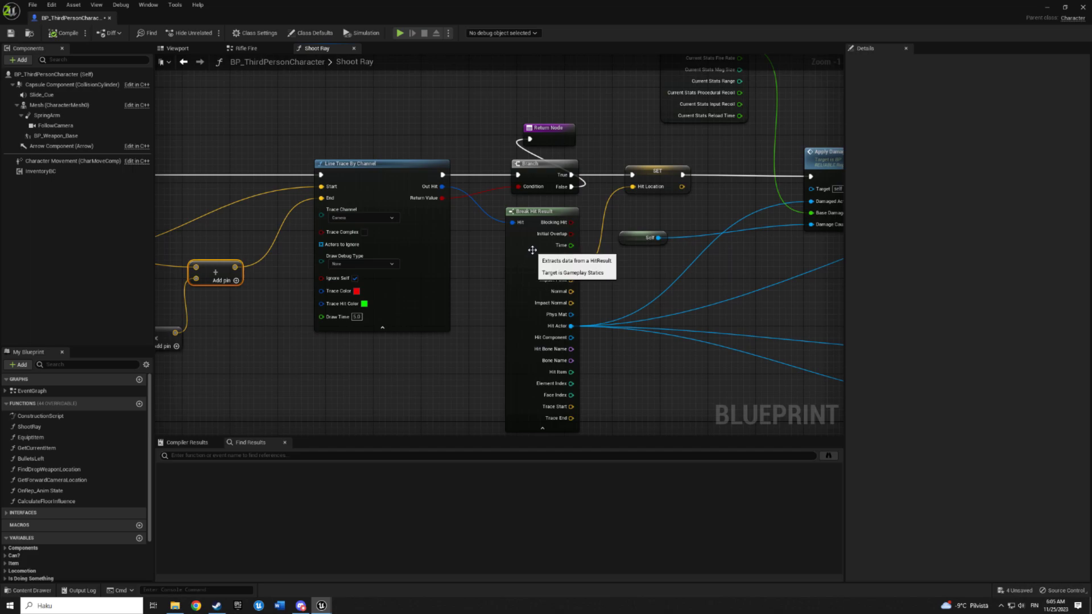
left_click_drag(526, 257, 466, 277)
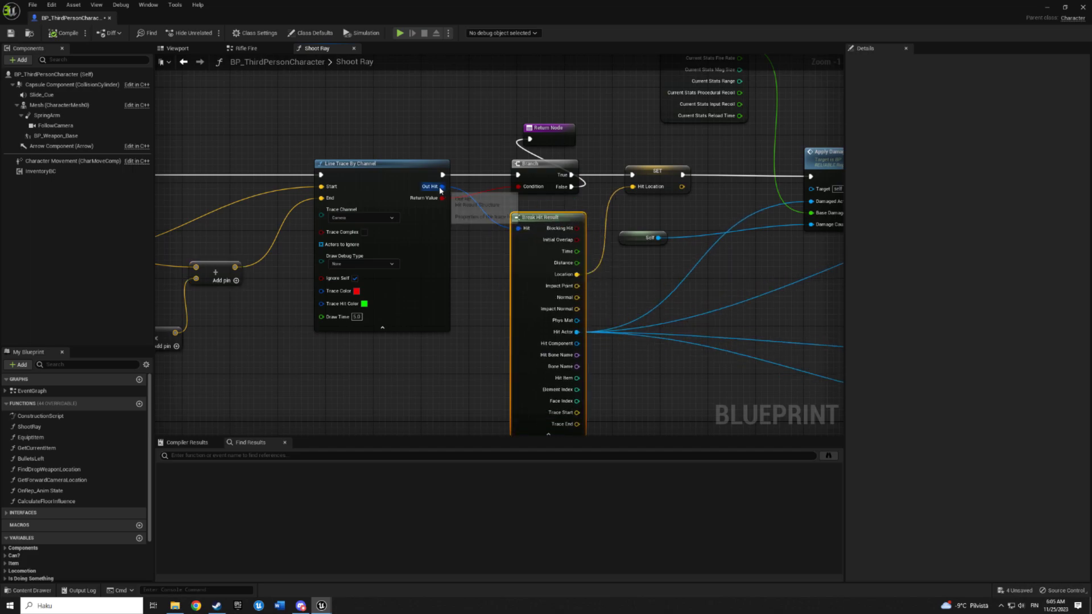
type("bre")
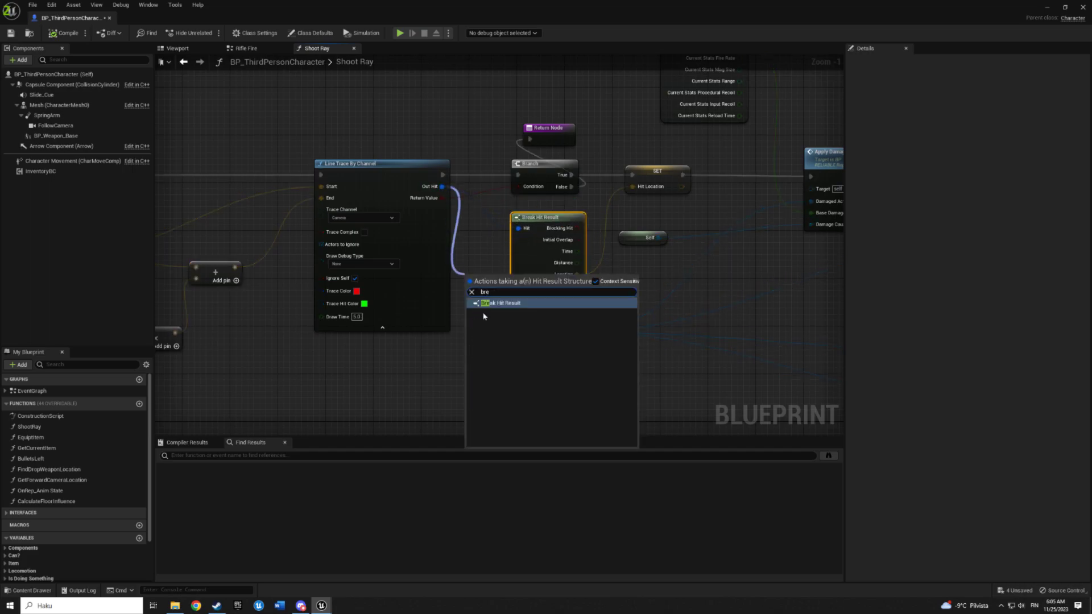
left_click(484, 303)
right_click_drag(514, 295, 430, 251)
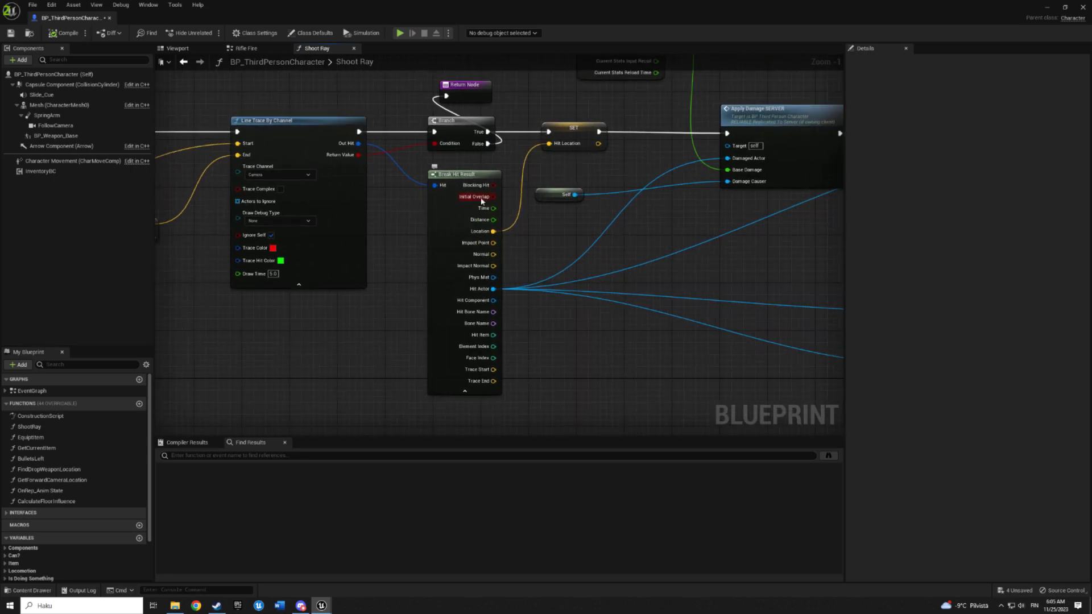
scroll(481, 201, "down", 2)
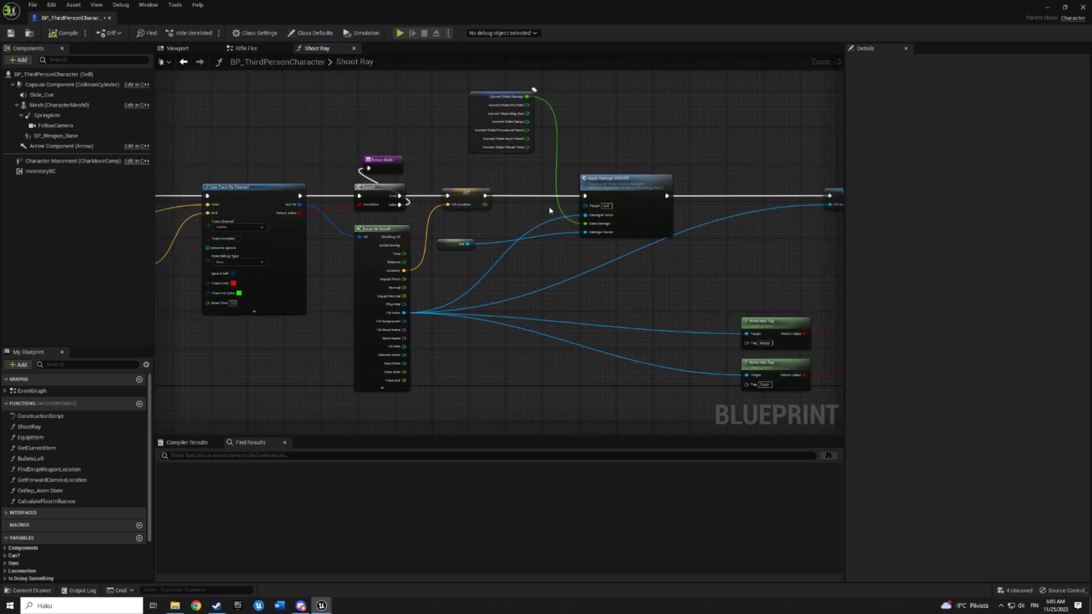
right_click_drag(621, 194, 539, 222)
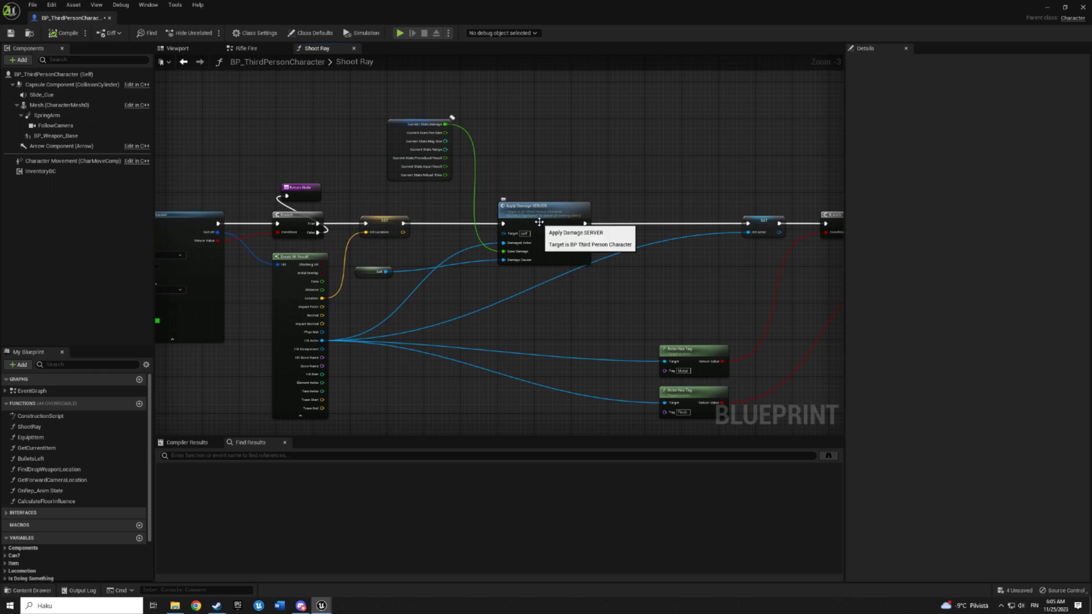
left_click_drag(539, 222, 603, 224)
right_click_drag(603, 224, 532, 231)
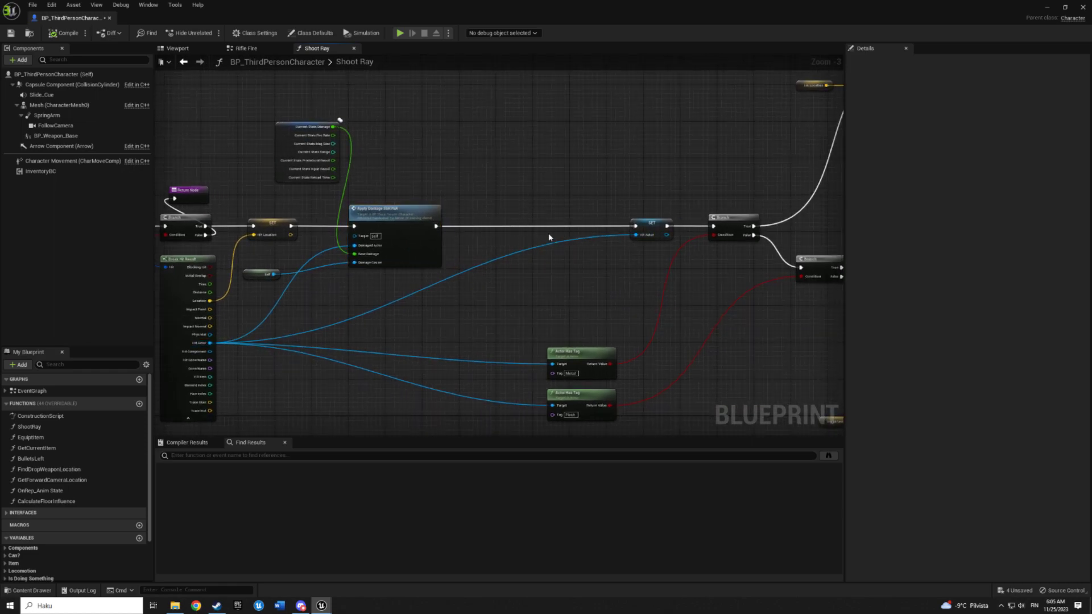
scroll(543, 235, "down", 2)
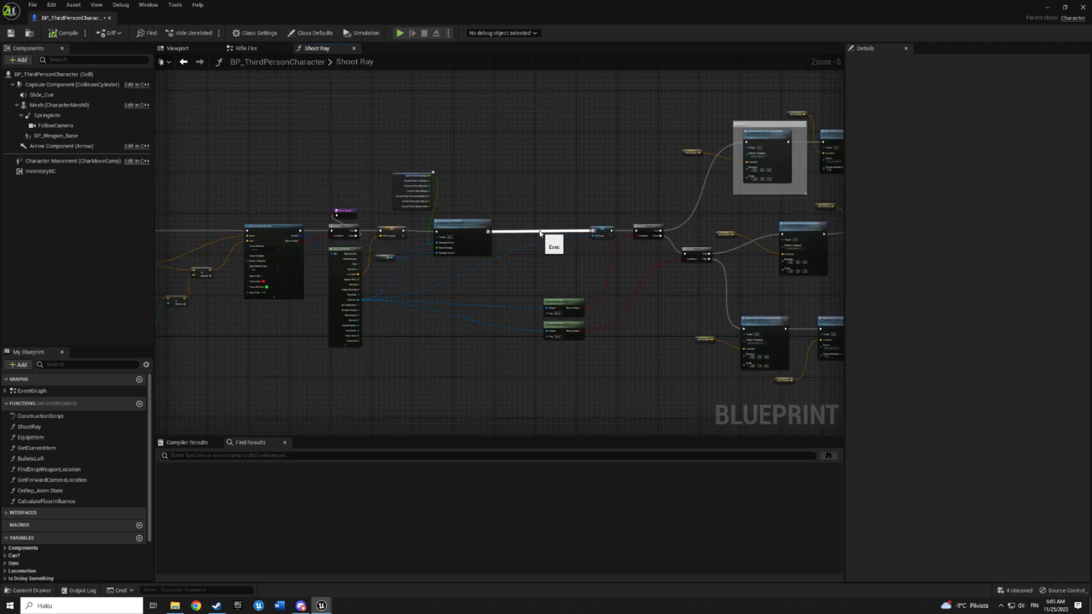
scroll(540, 232, "up", 2)
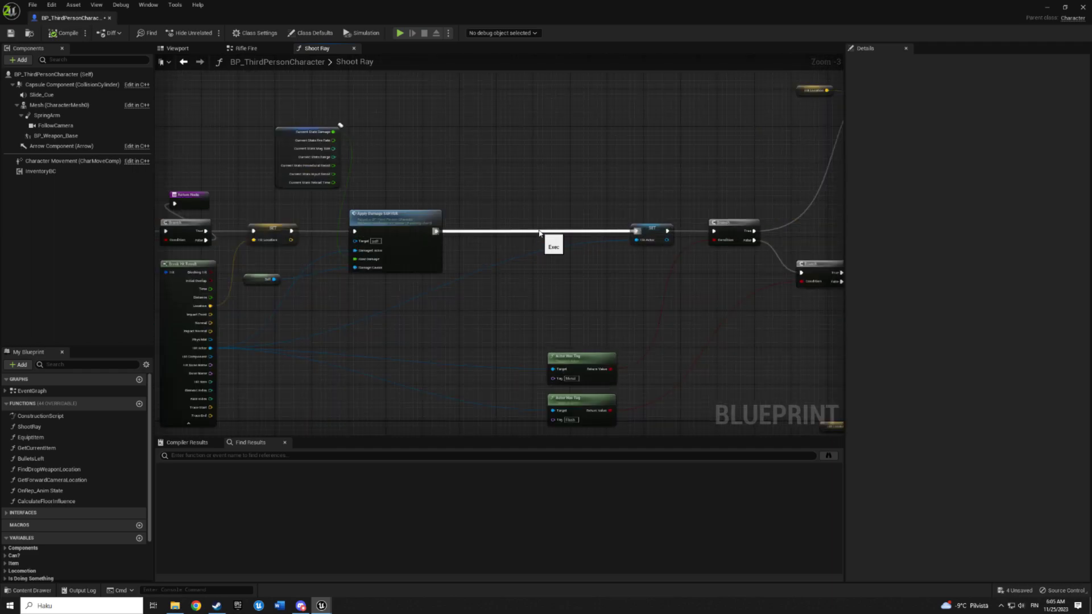
mouse_move(541, 226)
right_mouse_down()
mouse_move(446, 300)
mouse_move(245, 284)
right_mouse_up()
right_click_drag(702, 137, 591, 153)
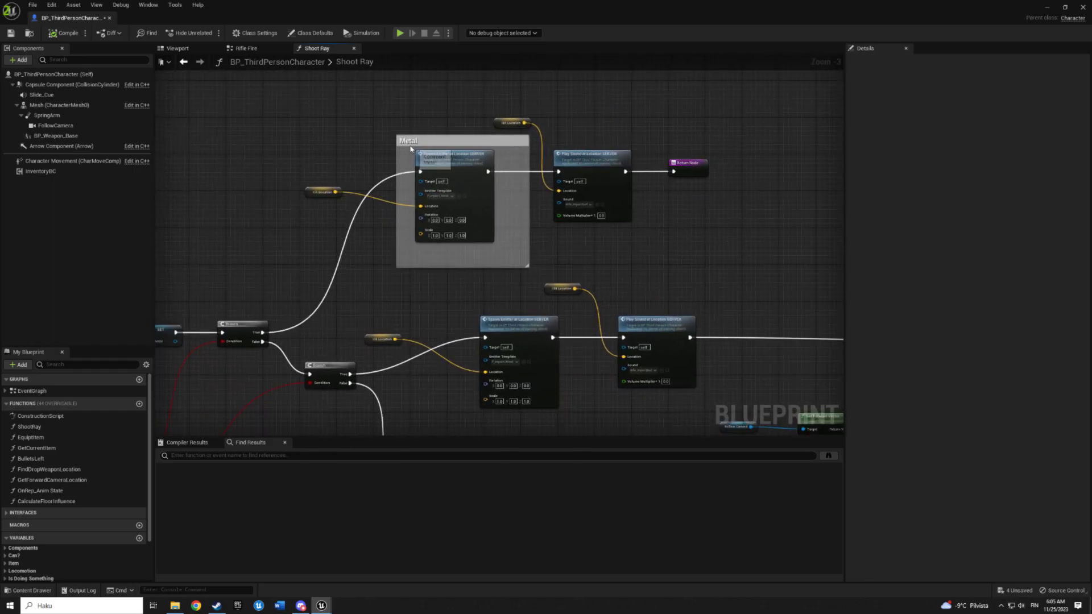
right_click_drag(336, 300, 458, 315)
left_click(458, 315)
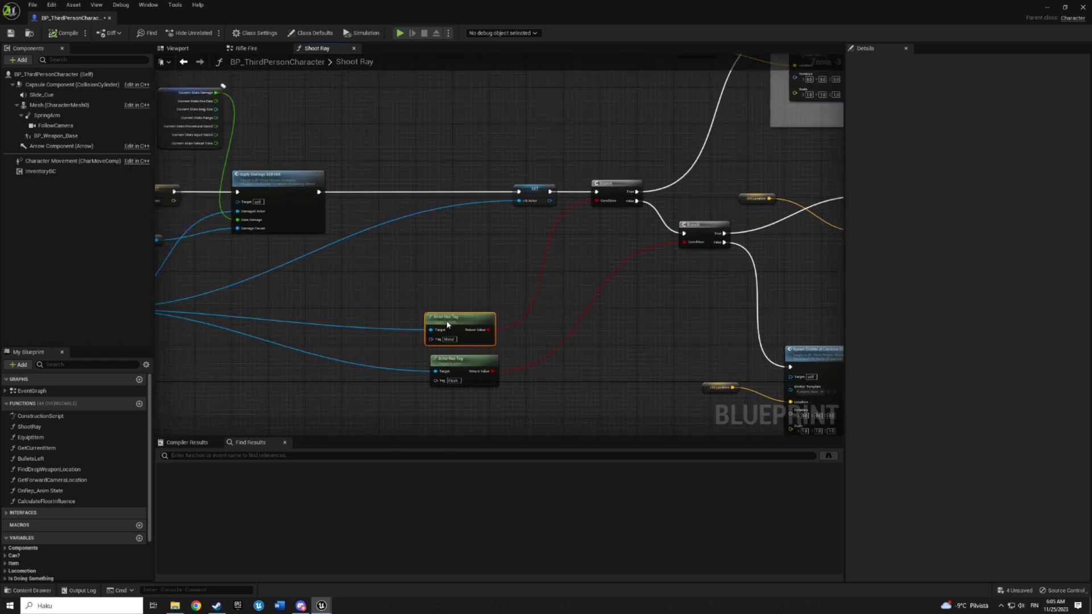
right_click_drag(655, 224, 484, 302)
right_click_drag(668, 139, 652, 104)
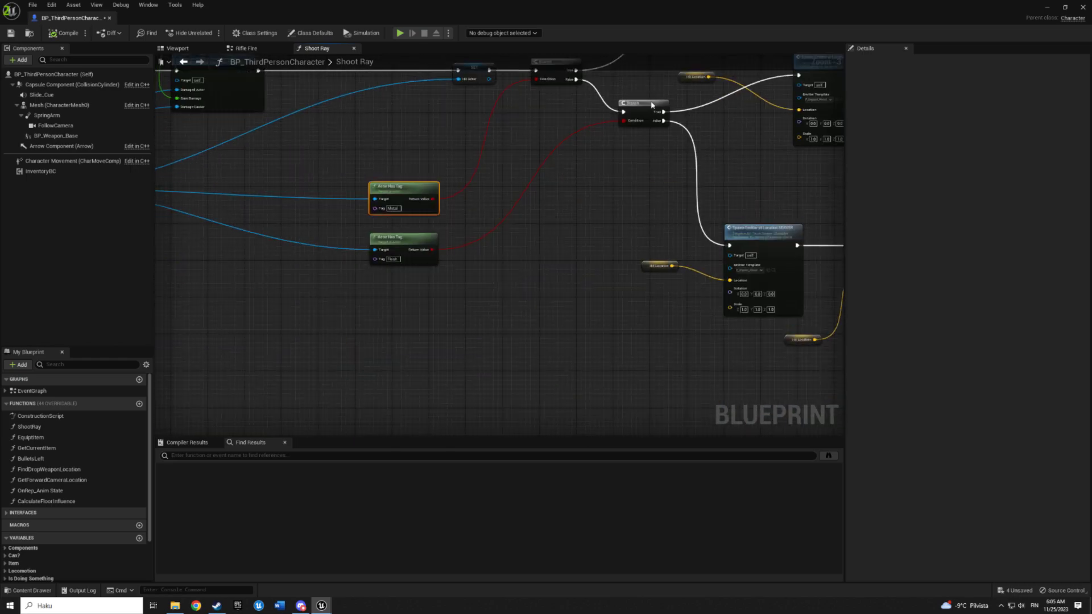
left_click(412, 245)
mouse_move(738, 164)
right_mouse_down()
mouse_move(406, 274)
mouse_move(554, 198)
right_mouse_up()
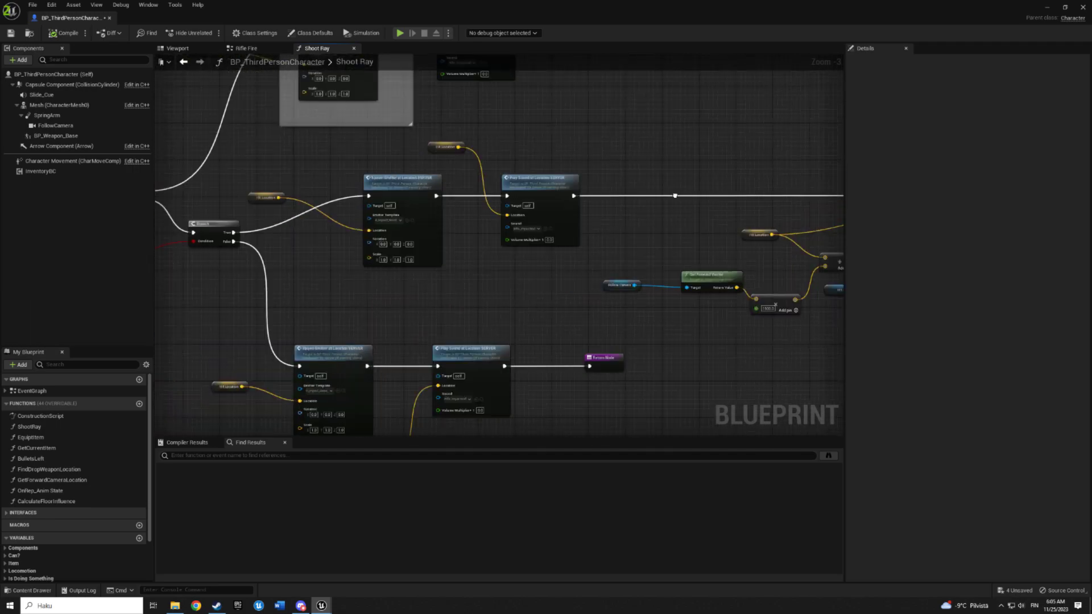
mouse_move(433, 188)
right_mouse_down()
mouse_move(686, 200)
mouse_move(622, 195)
mouse_move(581, 229)
mouse_move(569, 218)
right_mouse_up()
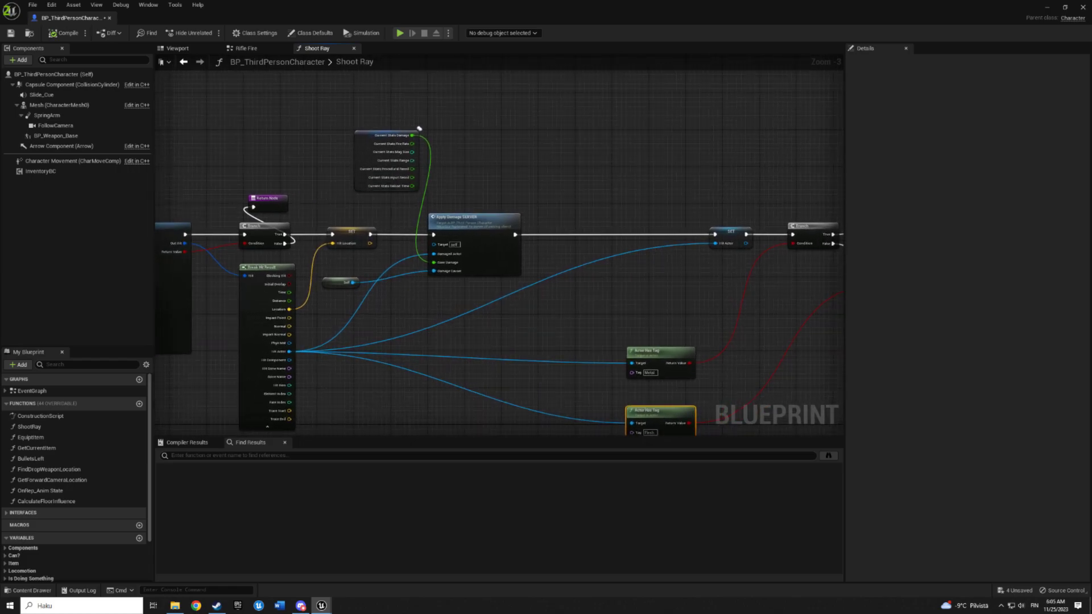
right_click_drag(455, 306, 467, 281)
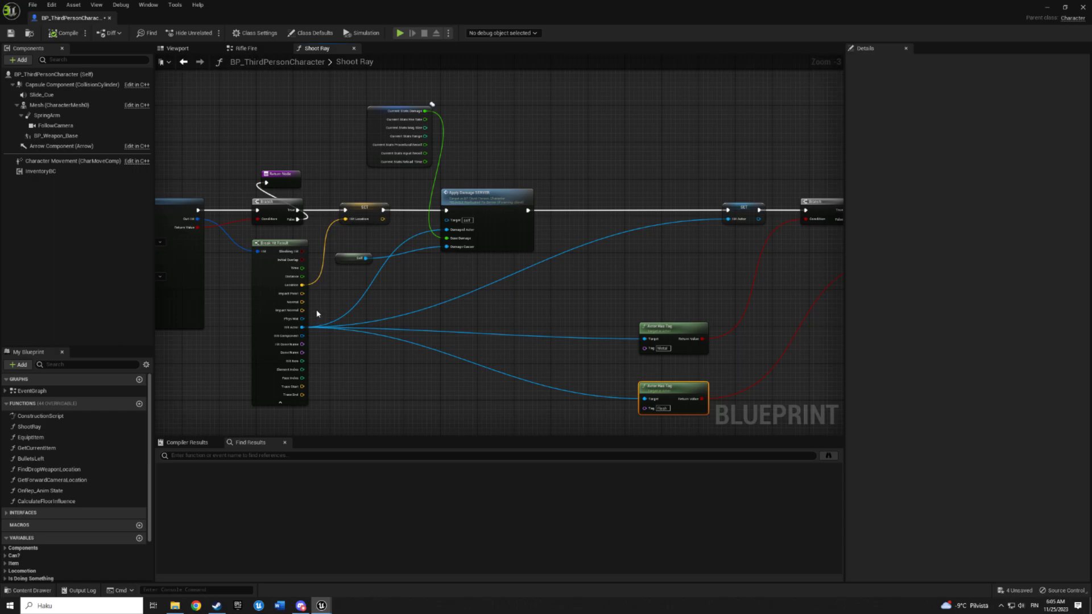
Step: Add a Make Transform node to the Shoot Ray graph and position it lower
right_click(383, 312)
type("mae")
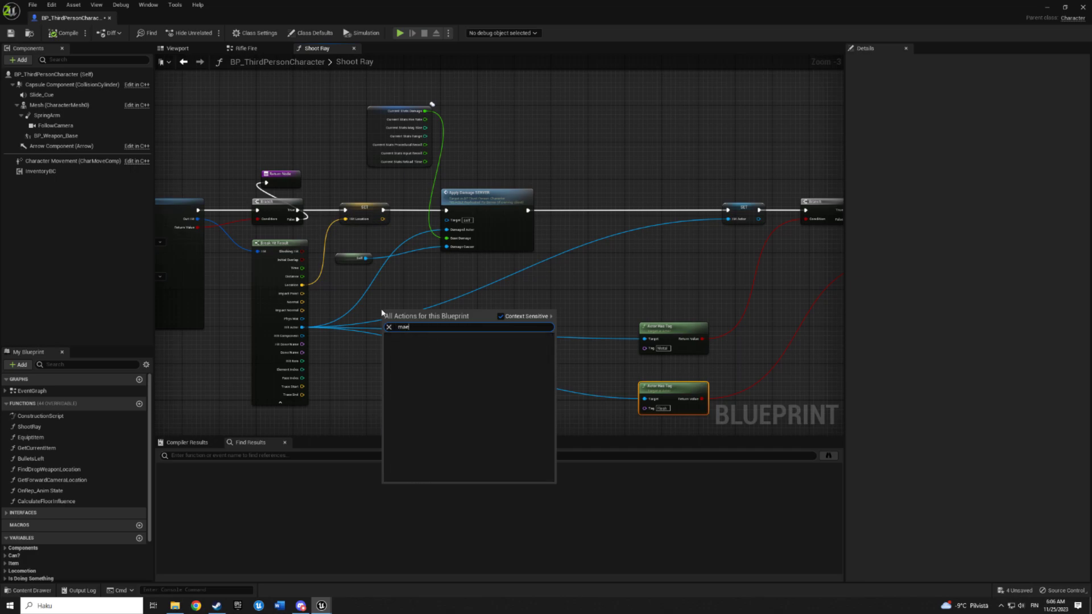
key("BackSpace")
type("ke trans")
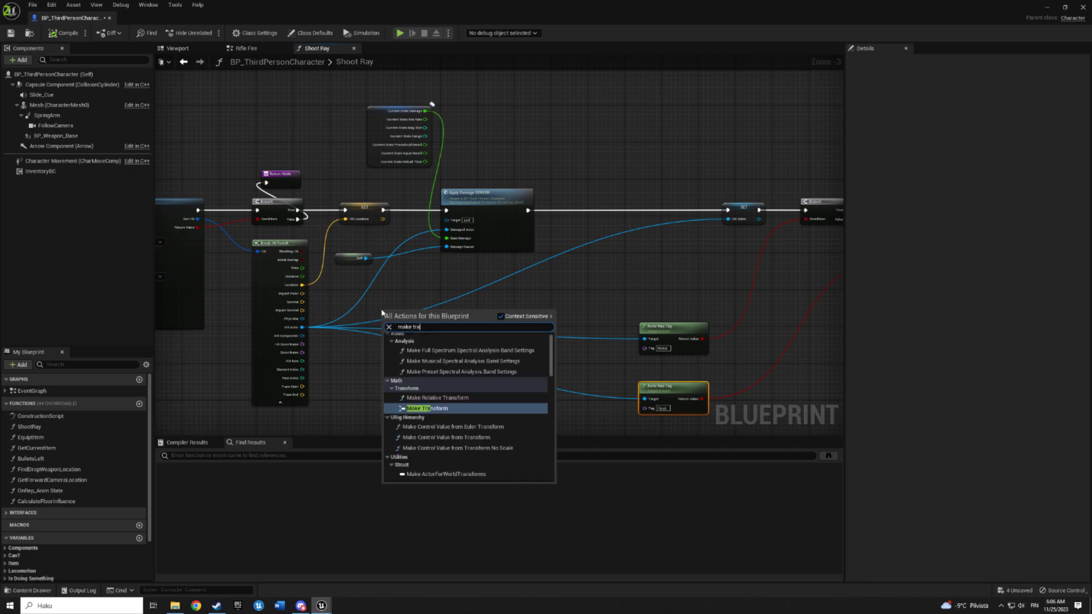
left_click(421, 361)
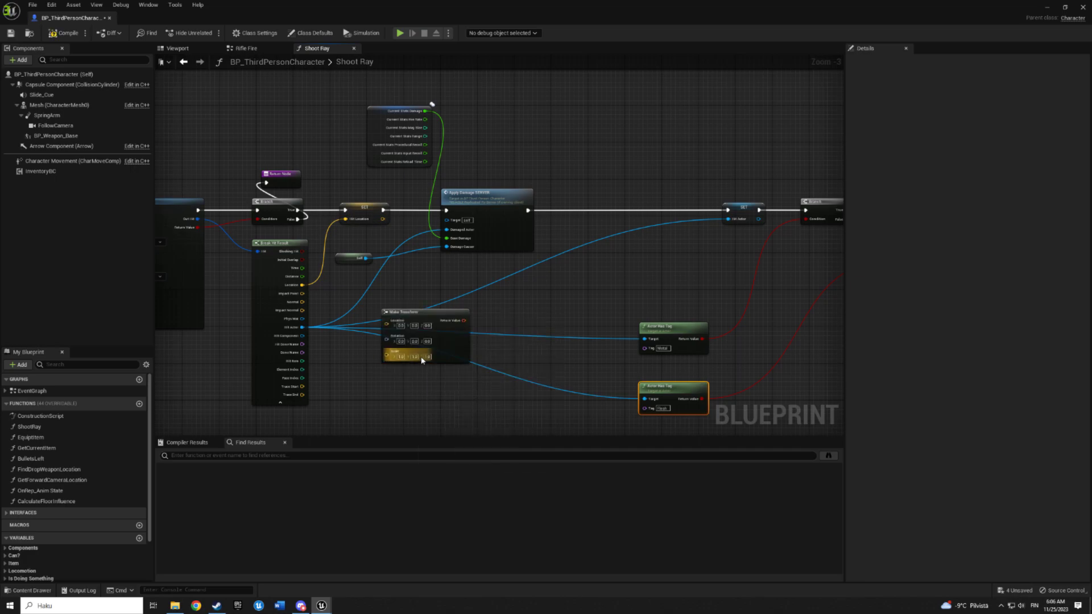
left_click_drag(454, 339, 449, 401)
right_click_drag(448, 400, 505, 336)
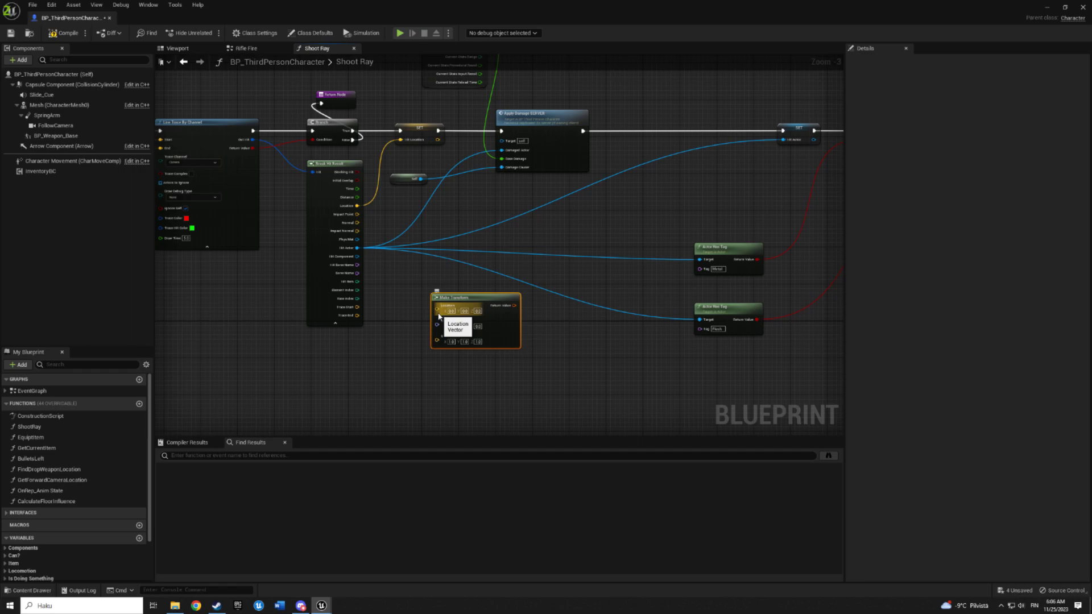
Step: Wire Break Hit Result's Location into Make Transform's Location pin
left_click_drag(438, 315, 357, 208)
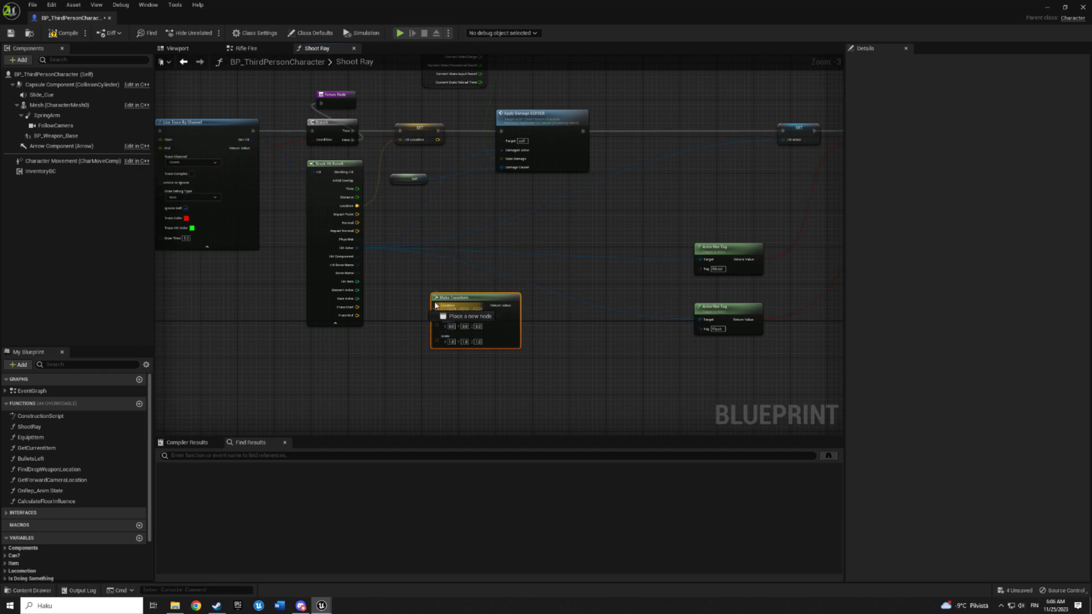
right_click_drag(228, 176, 344, 214)
left_click(344, 214)
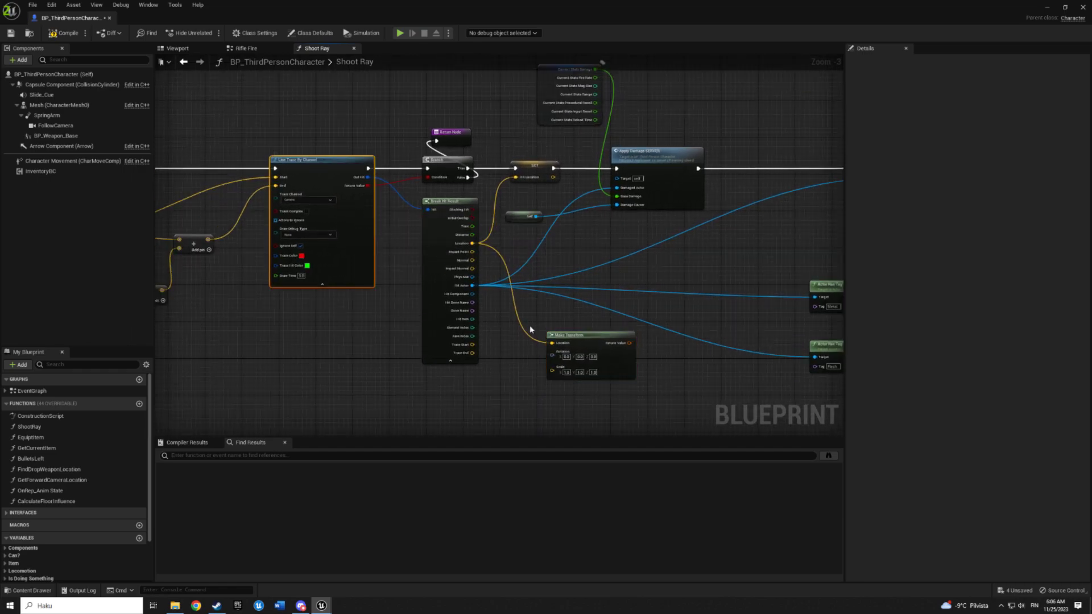
right_click_drag(530, 329, 439, 300)
left_click(560, 326)
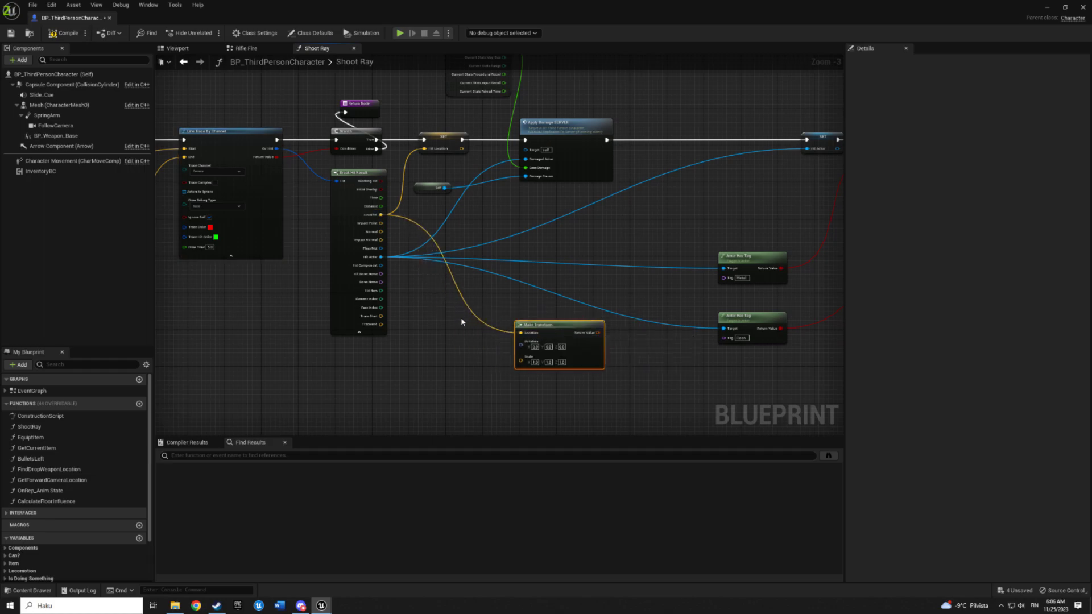
left_click_drag(520, 346, 479, 361)
left_click(452, 339)
right_click_drag(464, 357, 430, 361)
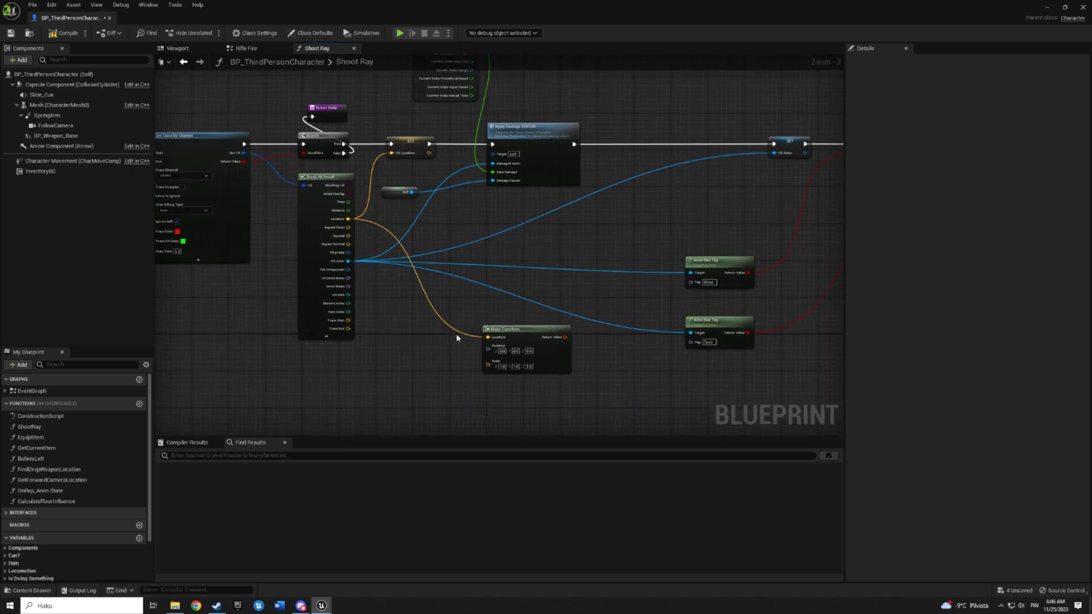
left_click(1050, 8)
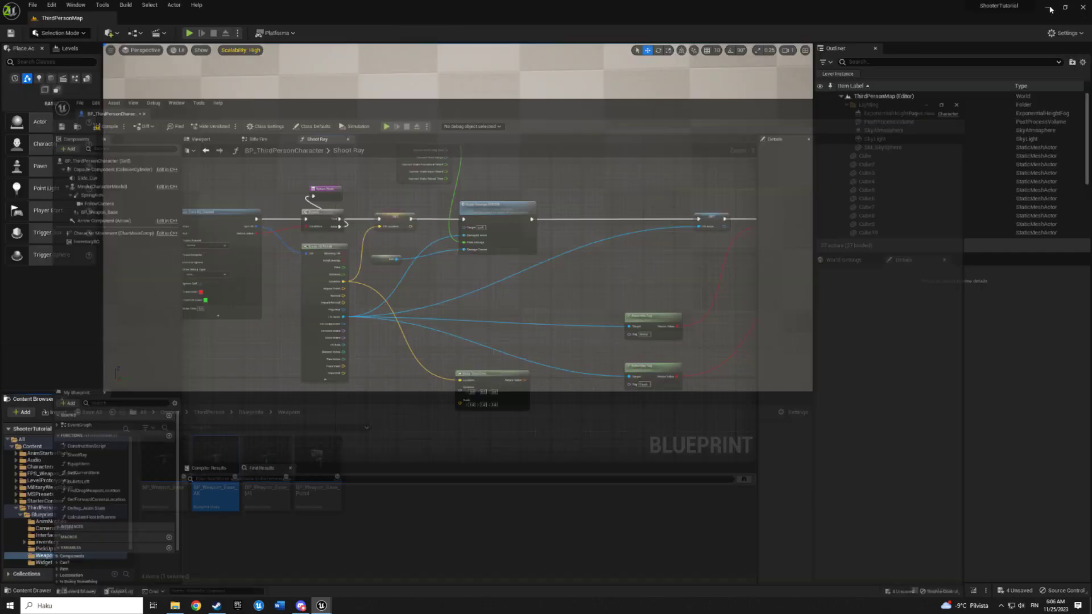
mouse_move(616, 217)
right_mouse_down()
mouse_move(512, 238)
mouse_move(351, 179)
right_mouse_up()
left_click(351, 180)
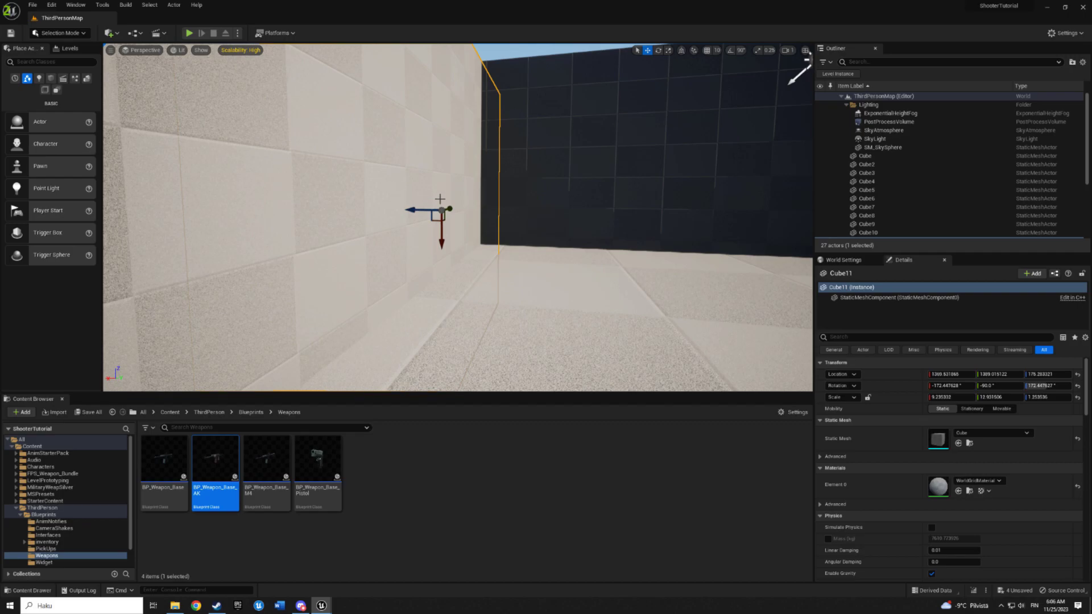
right_click_drag(440, 199, 398, 196)
right_click_drag(331, 187, 171, 191)
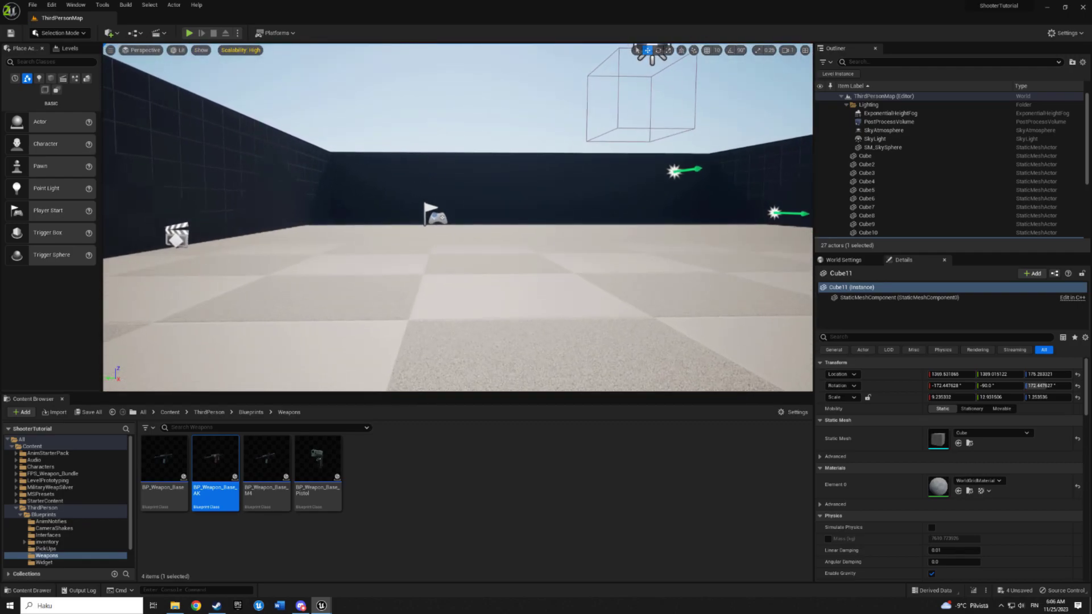
mouse_move(171, 190)
right_mouse_down()
mouse_move(174, 296)
mouse_move(177, 143)
mouse_move(188, 256)
right_mouse_up()
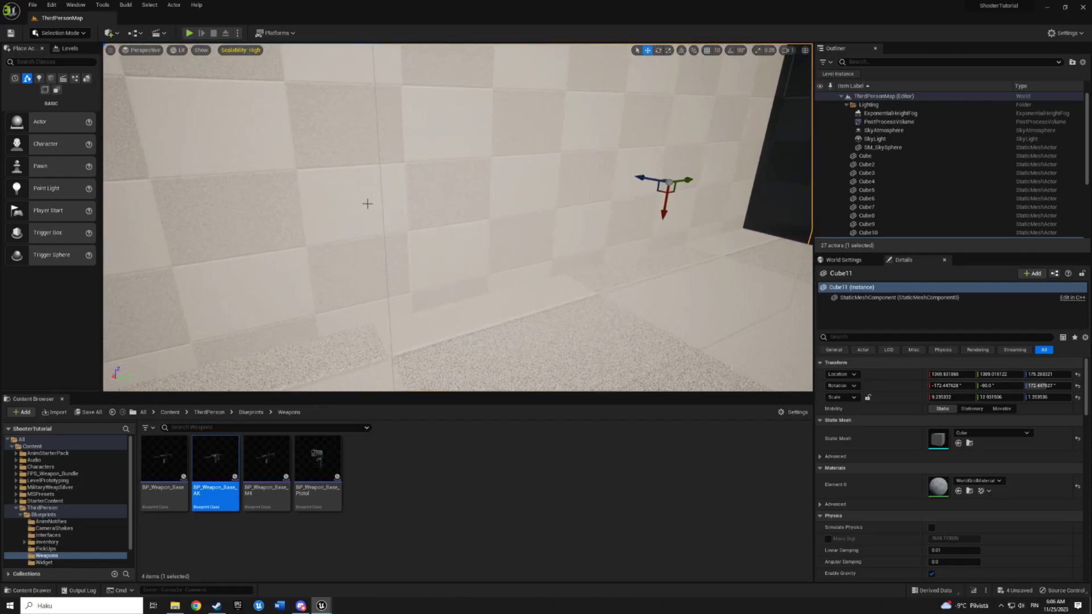
left_click(321, 606)
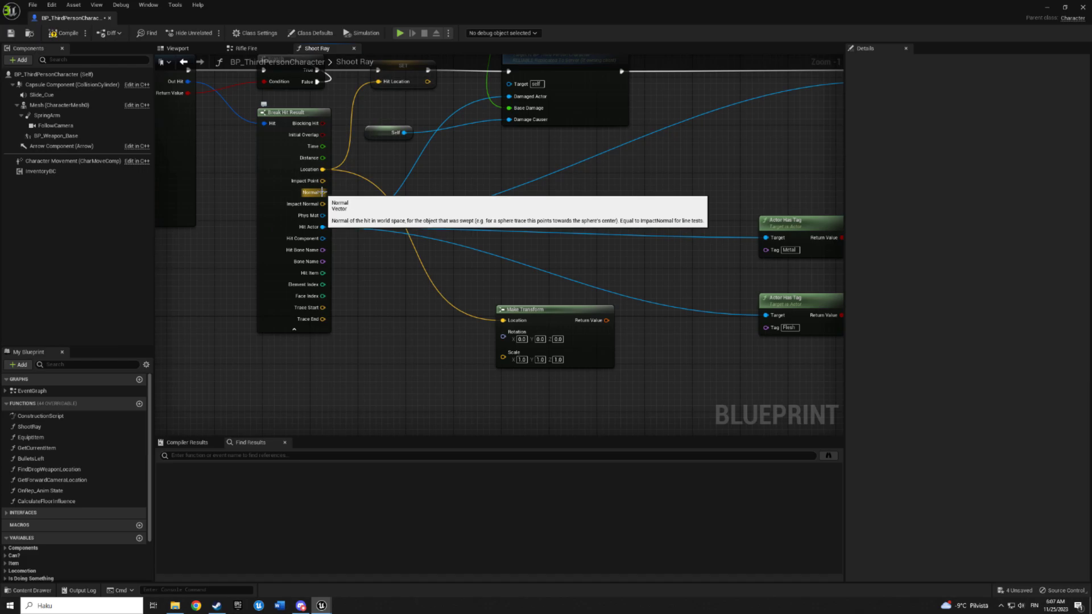
Step: Add a Rotation From X Vector node fed by the hit Normal, driving Make Transform's Rotation
left_click_drag(323, 192, 364, 296)
type("rotation")
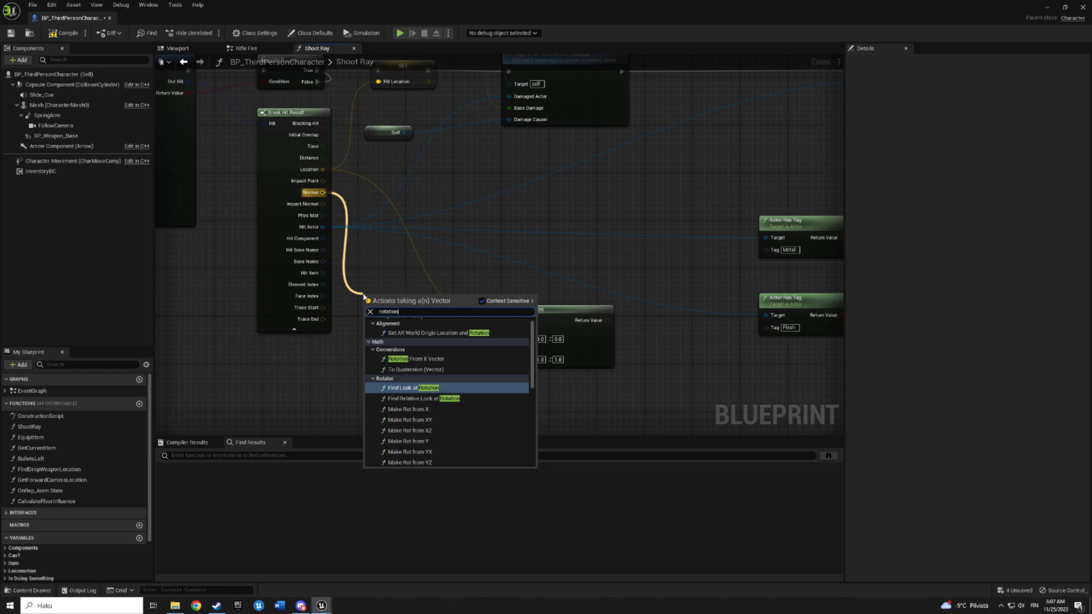
type(" from x")
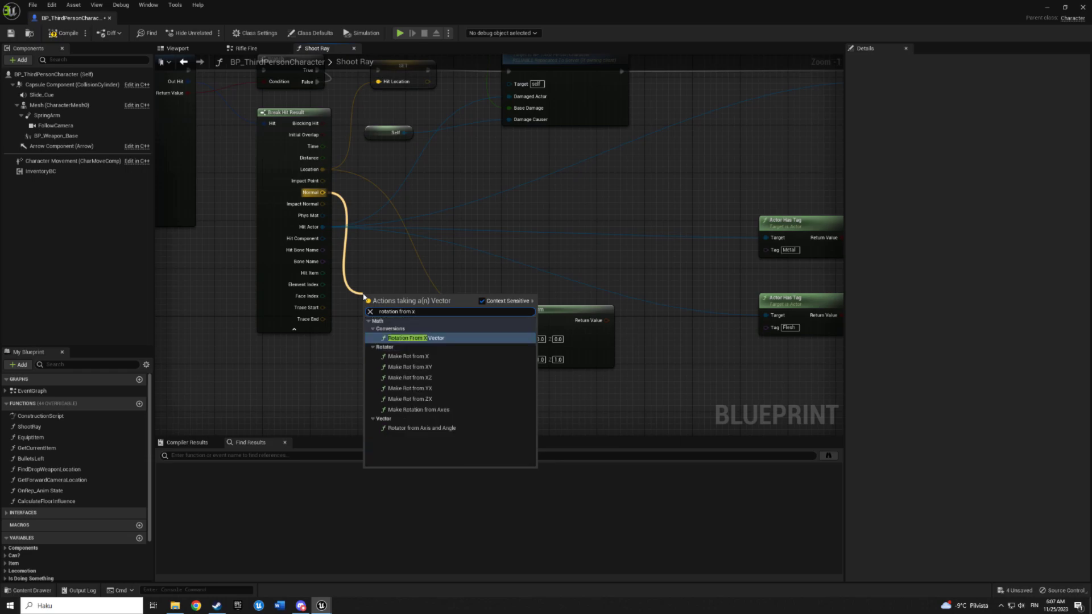
key("Return")
mouse_move(385, 298)
left_mouse_down()
mouse_move(392, 322)
mouse_move(433, 335)
left_mouse_up()
right_click_drag(474, 361, 434, 365)
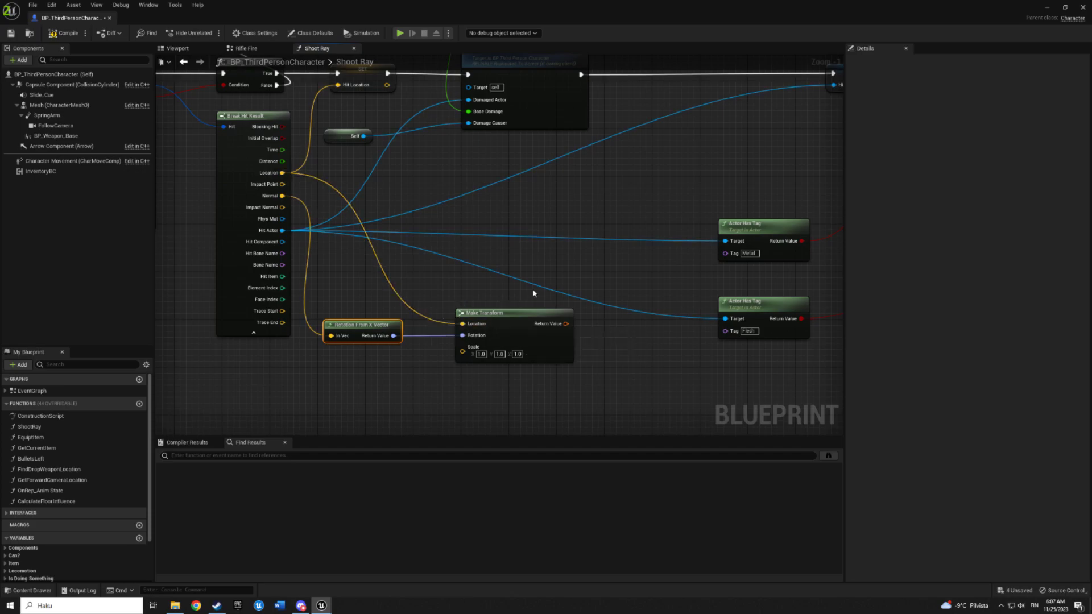
right_click_drag(533, 313, 509, 346)
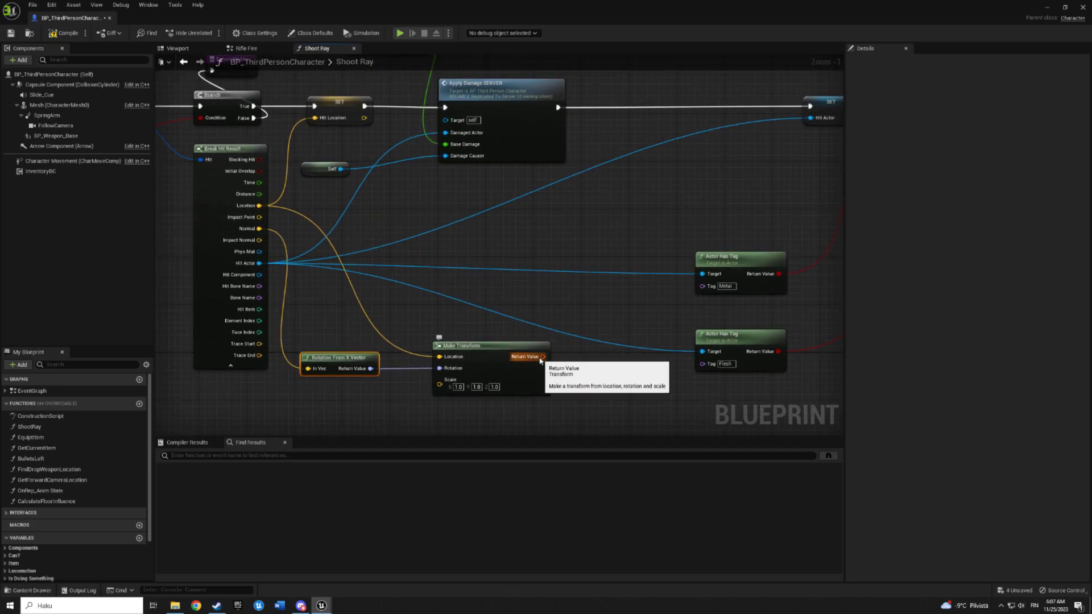
mouse_move(537, 301)
right_mouse_down()
mouse_move(535, 327)
mouse_move(487, 321)
right_mouse_up()
Step: Add a SpawnActor node after Apply Damage SERVER
right_click_drag(528, 205, 526, 247)
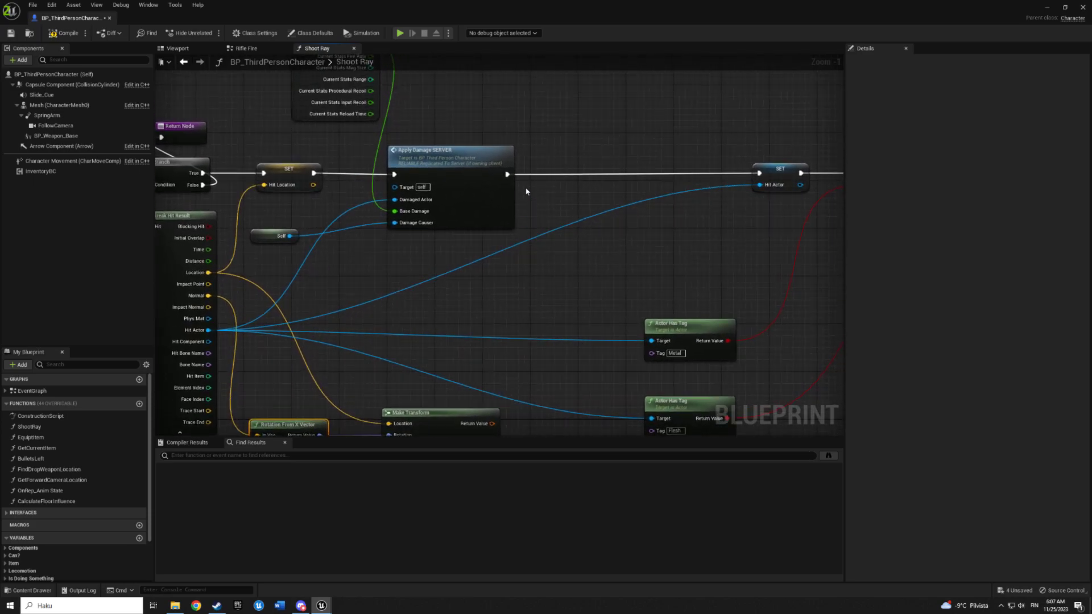
left_click_drag(506, 174, 534, 175)
type("spawn actor")
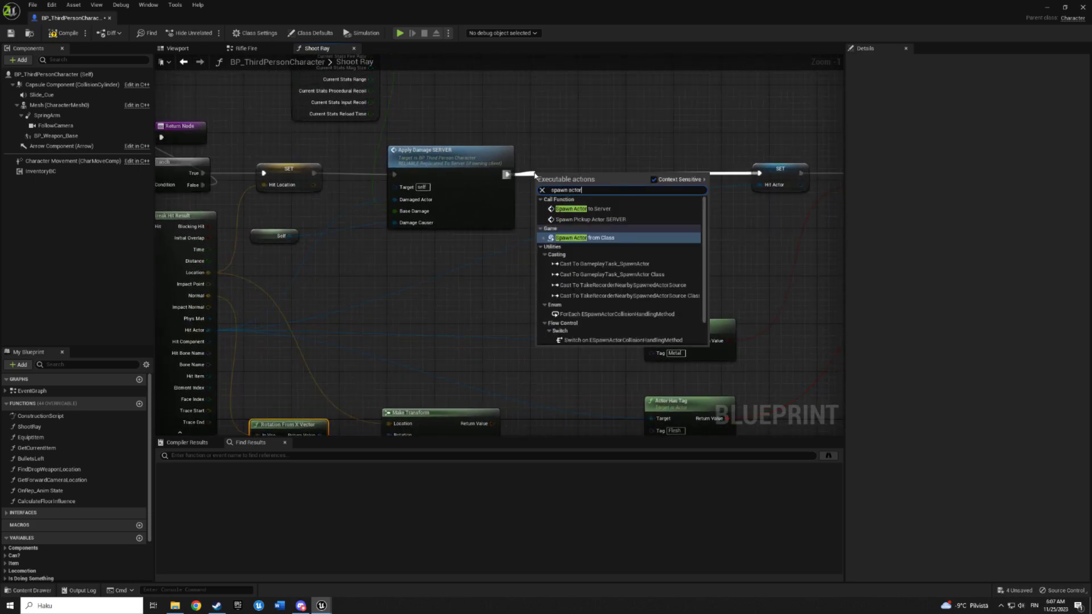
key("Return")
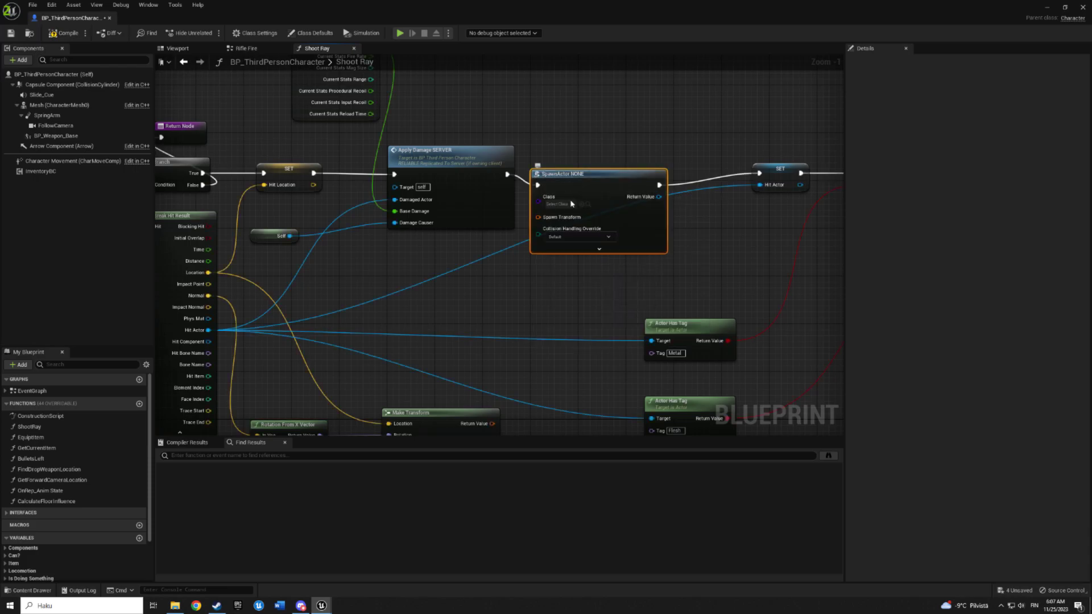
left_click_drag(572, 203, 595, 196)
mouse_move(544, 234)
right_mouse_down()
mouse_move(593, 232)
mouse_move(596, 181)
right_mouse_up()
Step: Feed Make Transform into SpawnActor's Spawn Transform and compile BP_ThirdPersonCharacter
left_click_drag(612, 165, 538, 381)
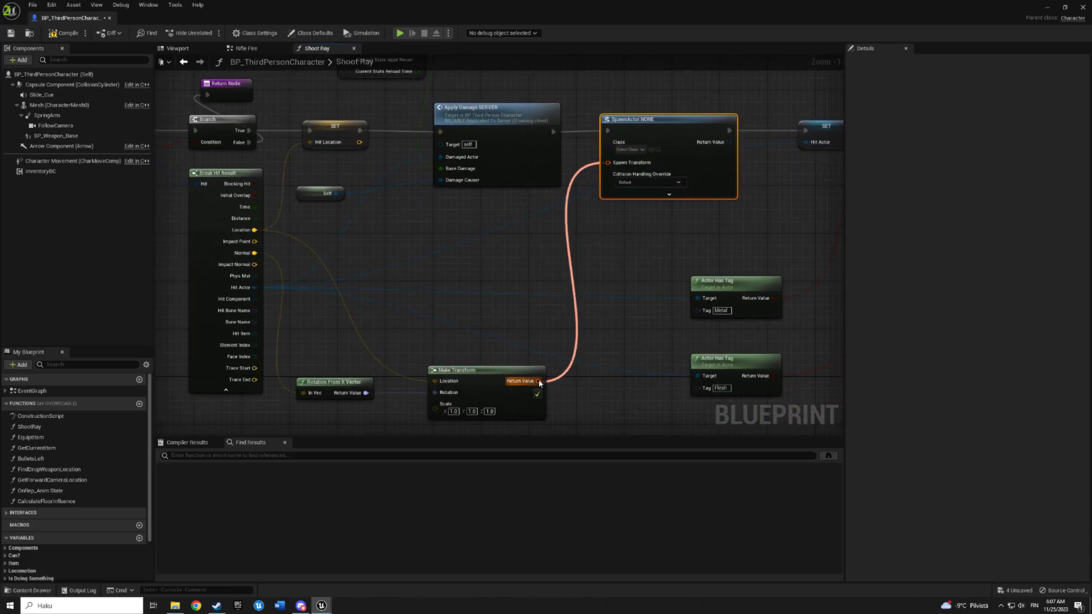
mouse_move(614, 233)
right_mouse_down()
mouse_move(562, 247)
mouse_move(571, 198)
right_mouse_up()
left_click(616, 208)
left_click(600, 221)
scroll(572, 198, "down", 1)
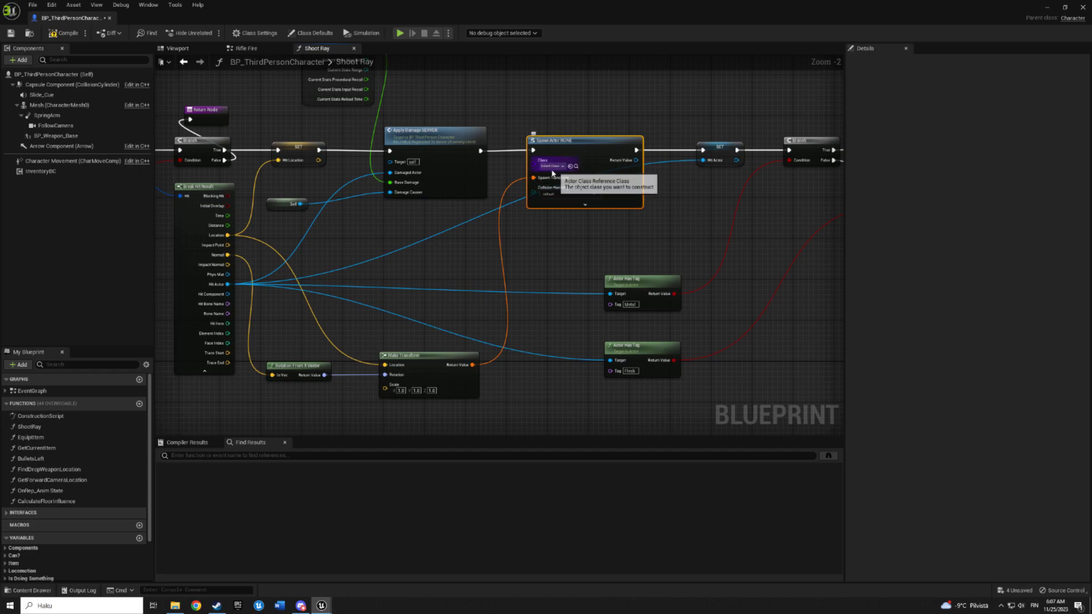
left_click(61, 34)
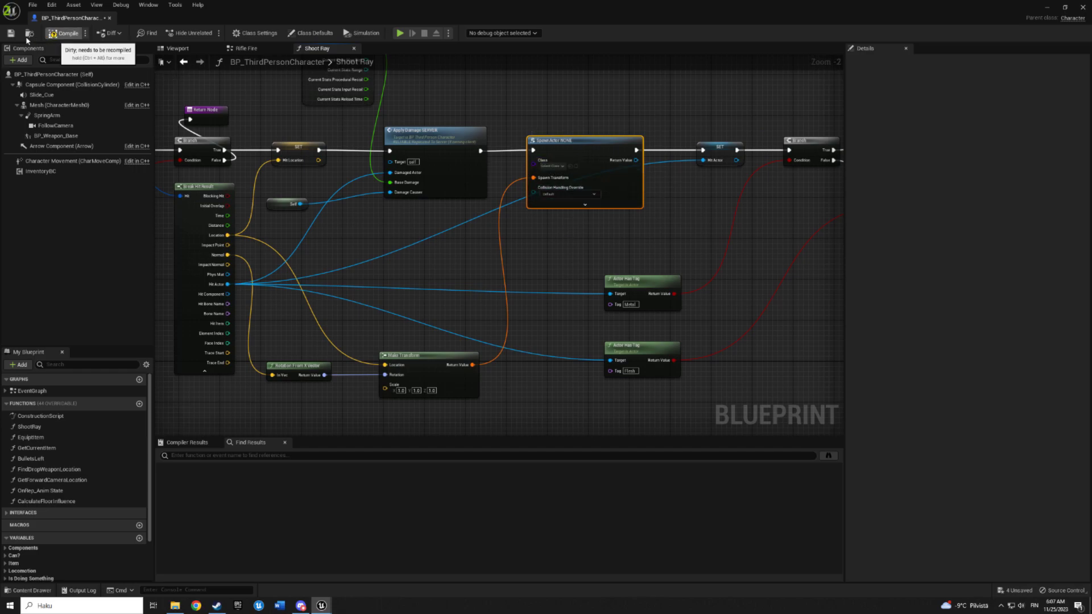
Step: Float the Blueprint editor and go to the ThirdPerson > Blueprints folder
double_click(417, 16)
left_click(210, 412)
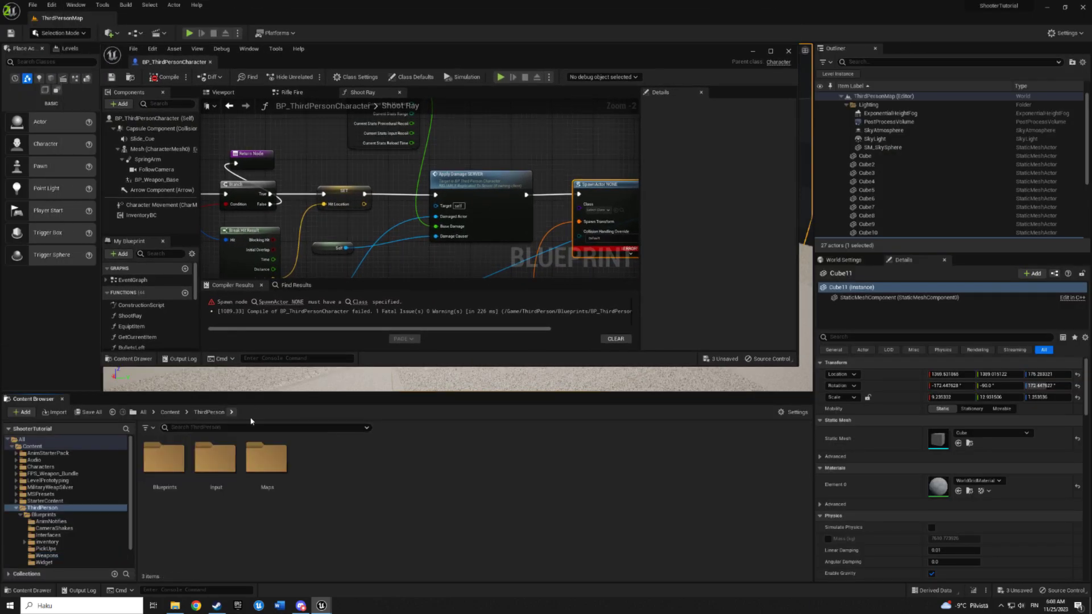
double_click(163, 457)
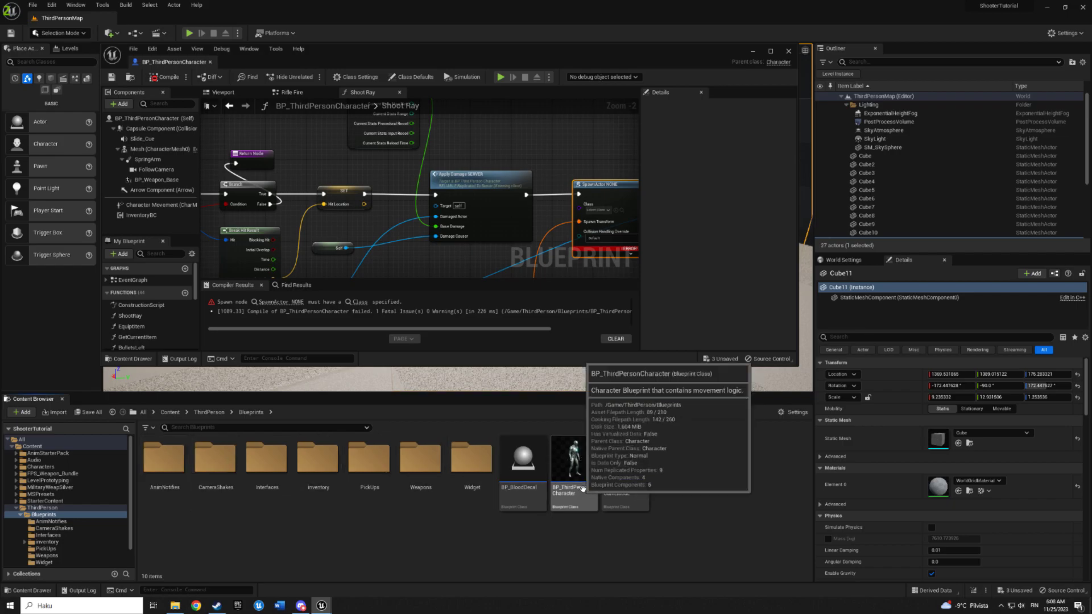
Step: Create an Actor blueprint named BP_BulletHole and open it
right_click(682, 492)
left_click(733, 253)
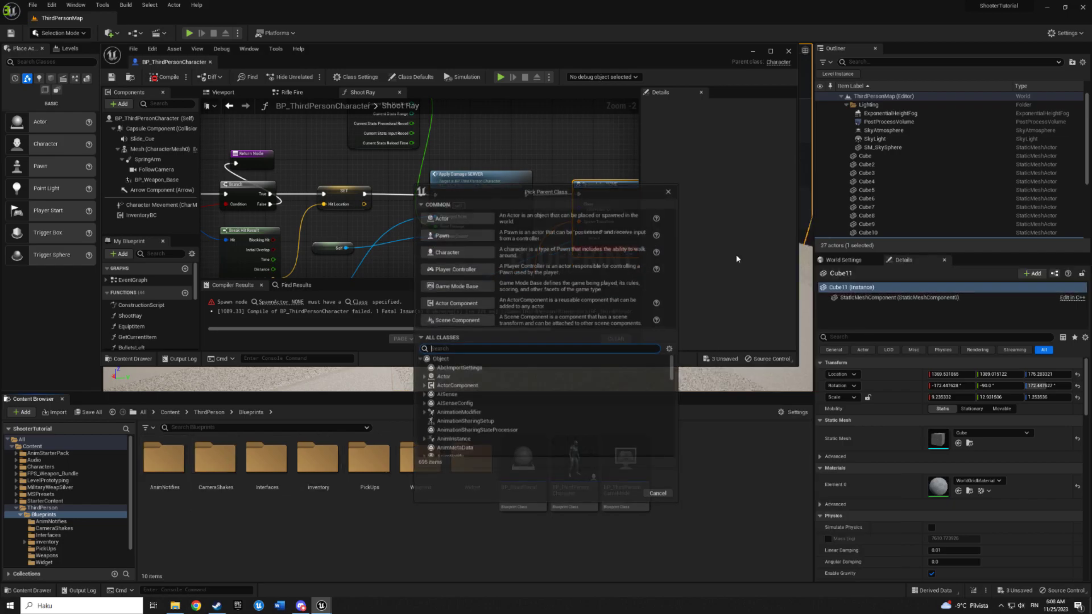
left_click(480, 225)
type("BP_Bul")
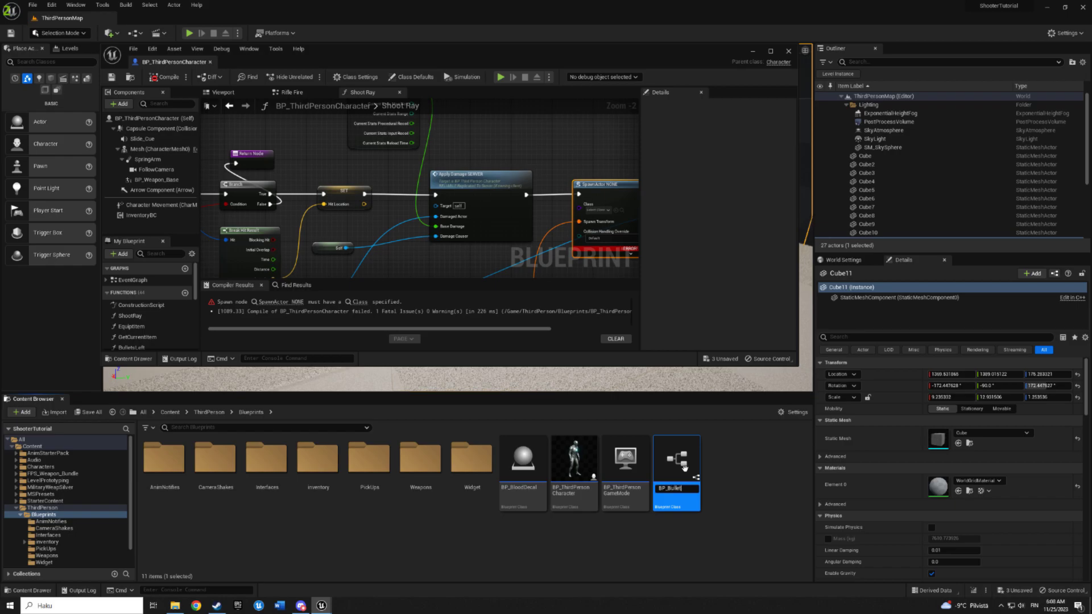
type("le")
key("Return")
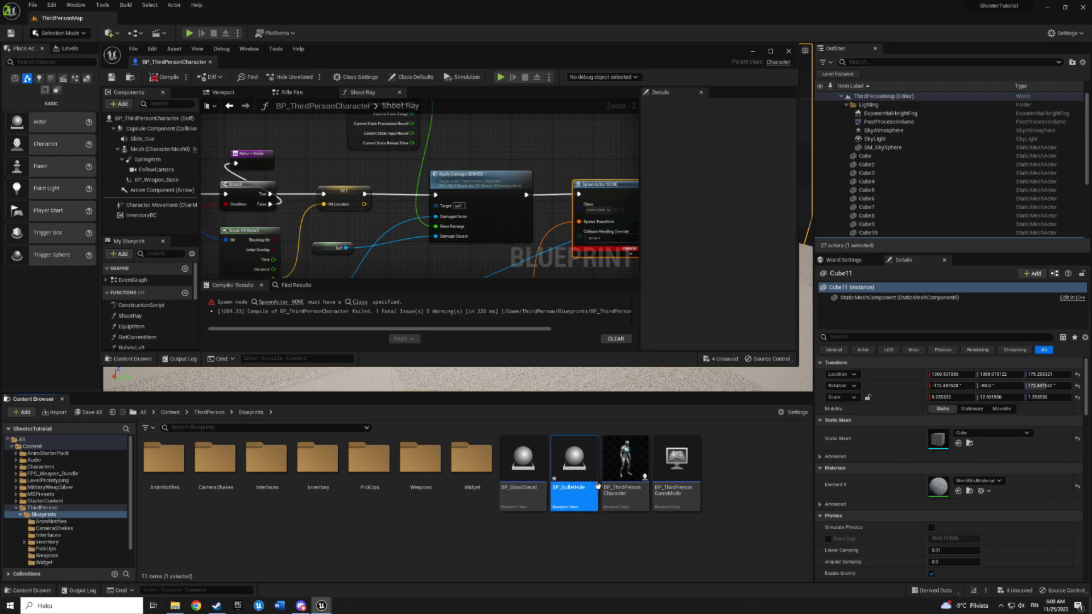
double_click(575, 460)
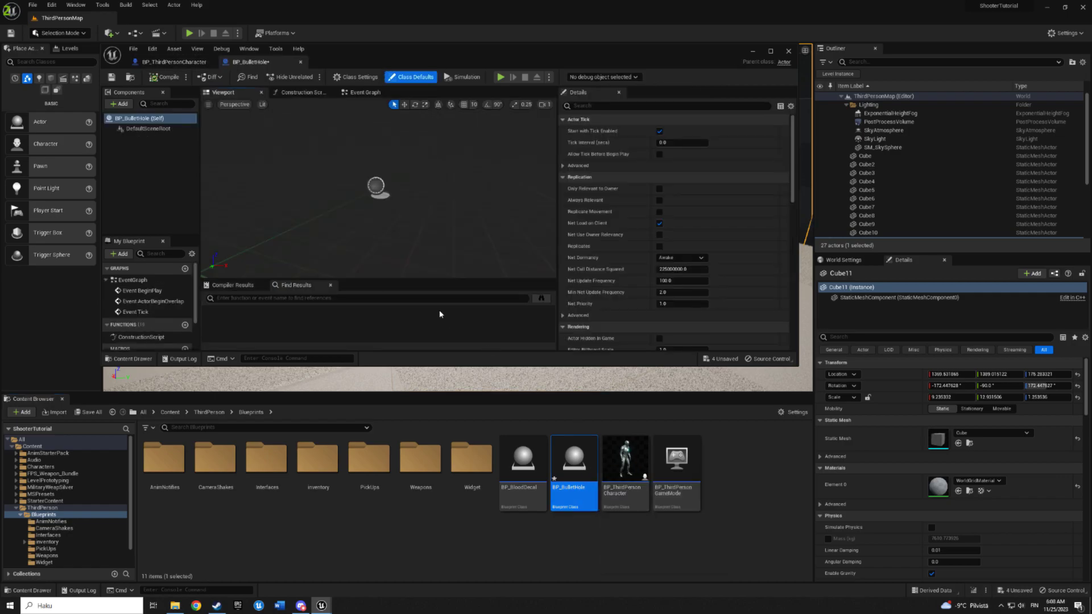
Step: Add a Decal component to BP_BulletHole and frame it in the viewport
left_click(119, 105)
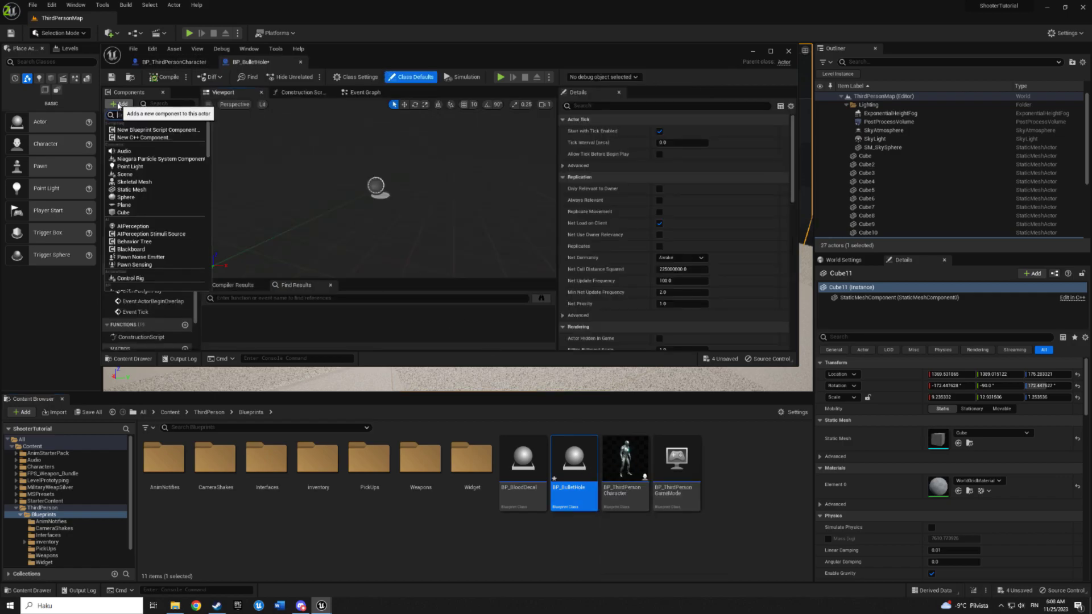
type("decal")
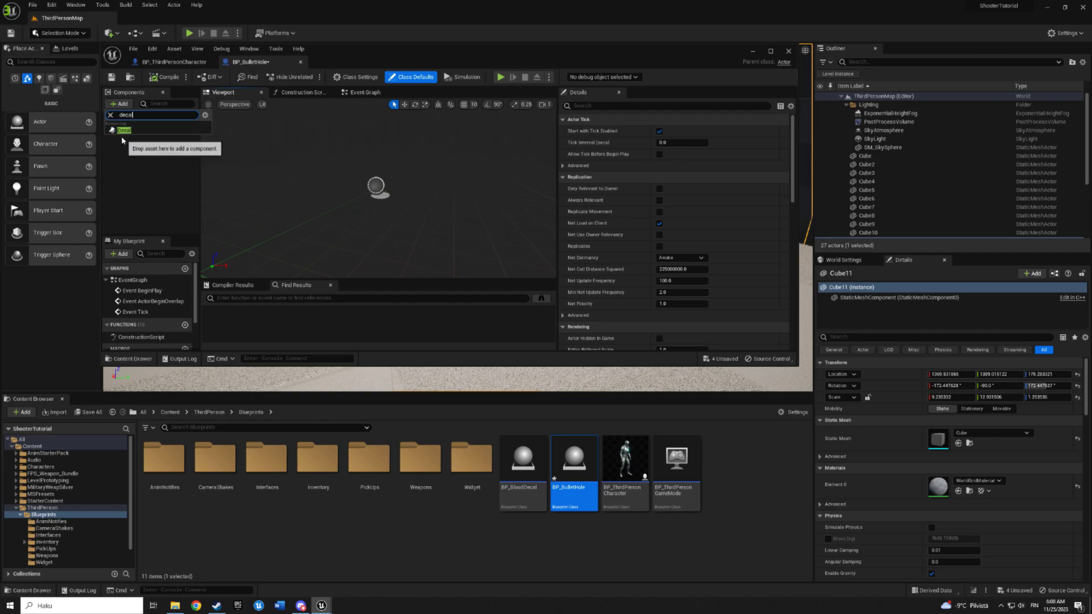
left_click(128, 130)
left_click(155, 178)
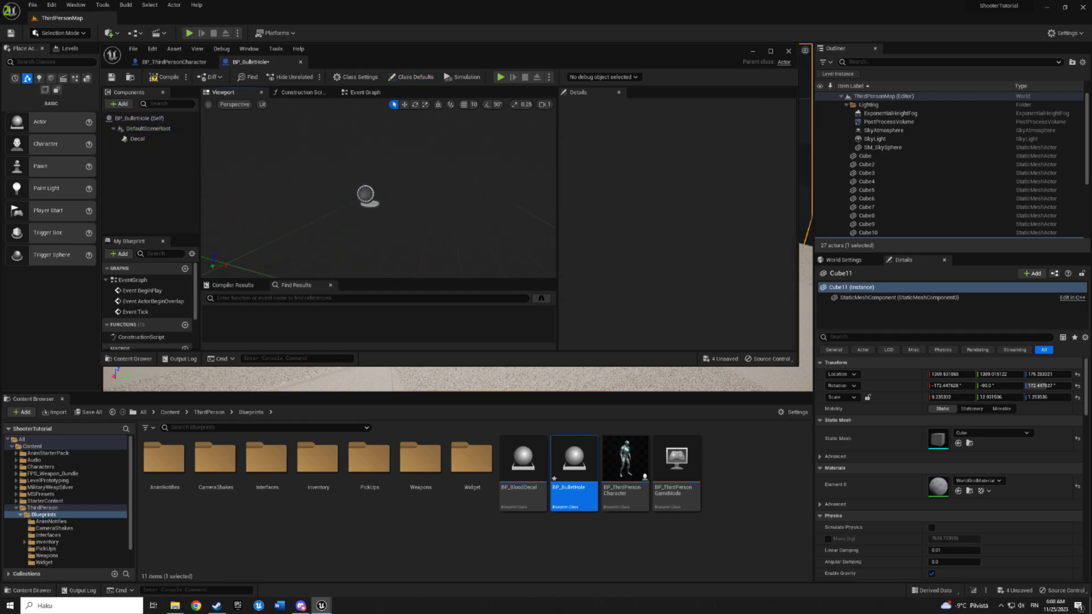
left_click(137, 139)
key("f")
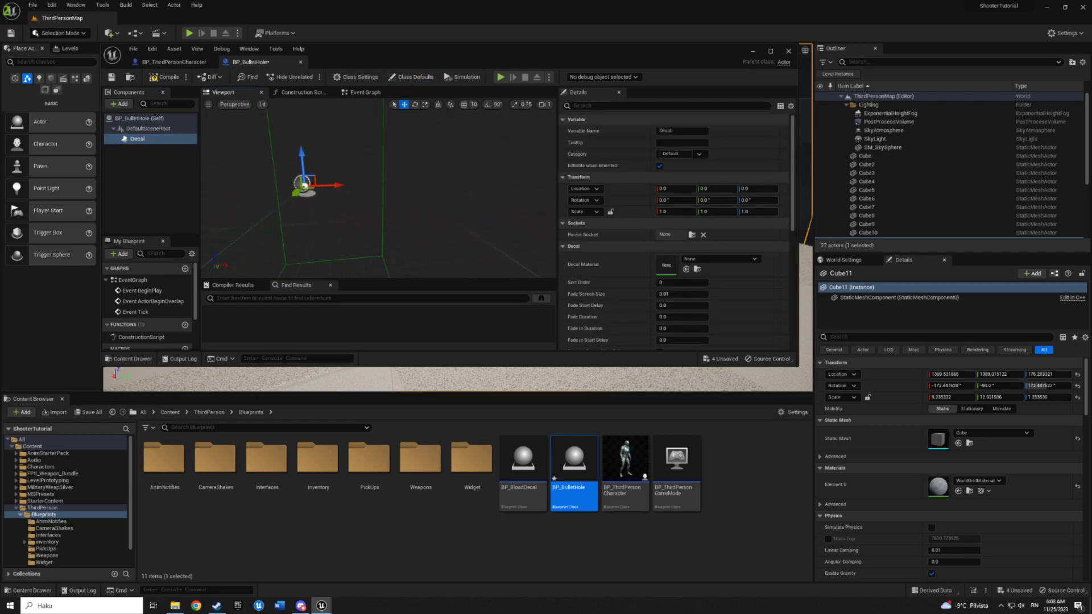
Step: Browse the Decal Material choices, leaving the material set to None
left_click(670, 268)
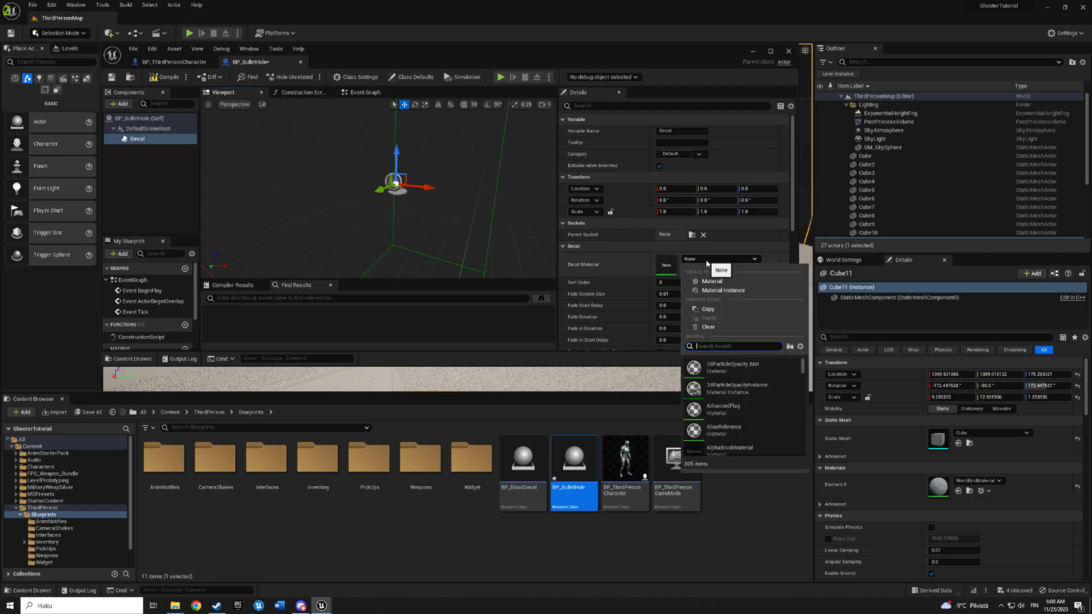
key("Escape")
left_click(76, 5)
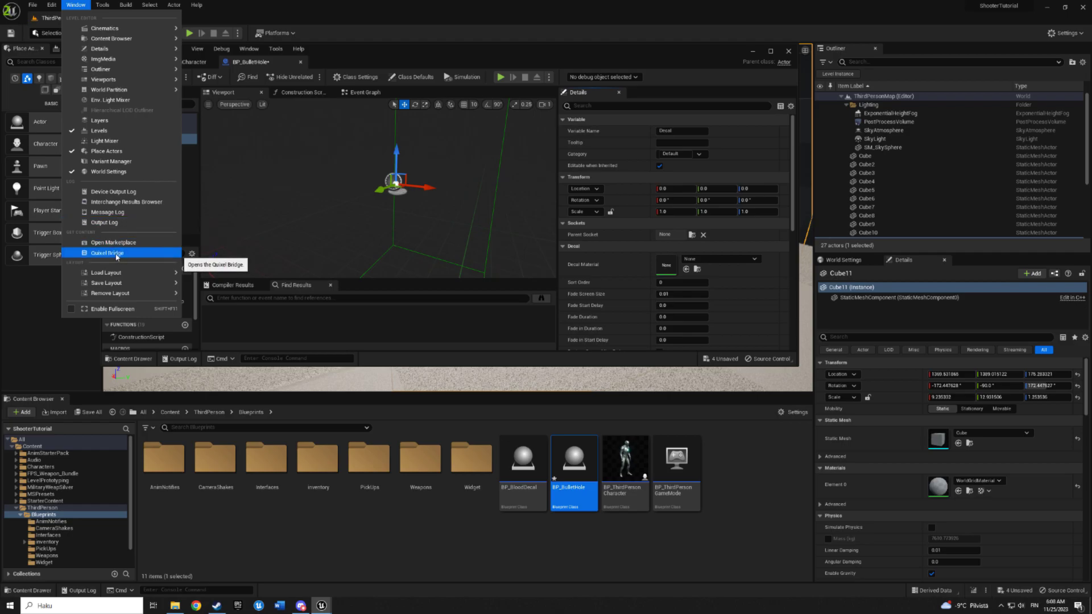
Step: Open Quixel Bridge and browse its Decals category
left_click(116, 255)
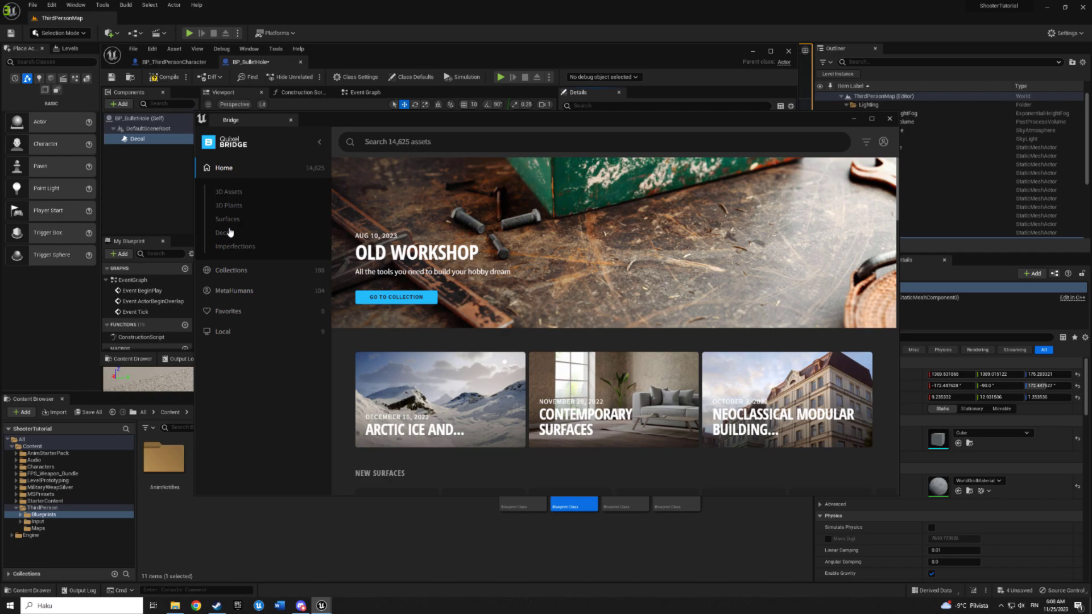
left_click(227, 233)
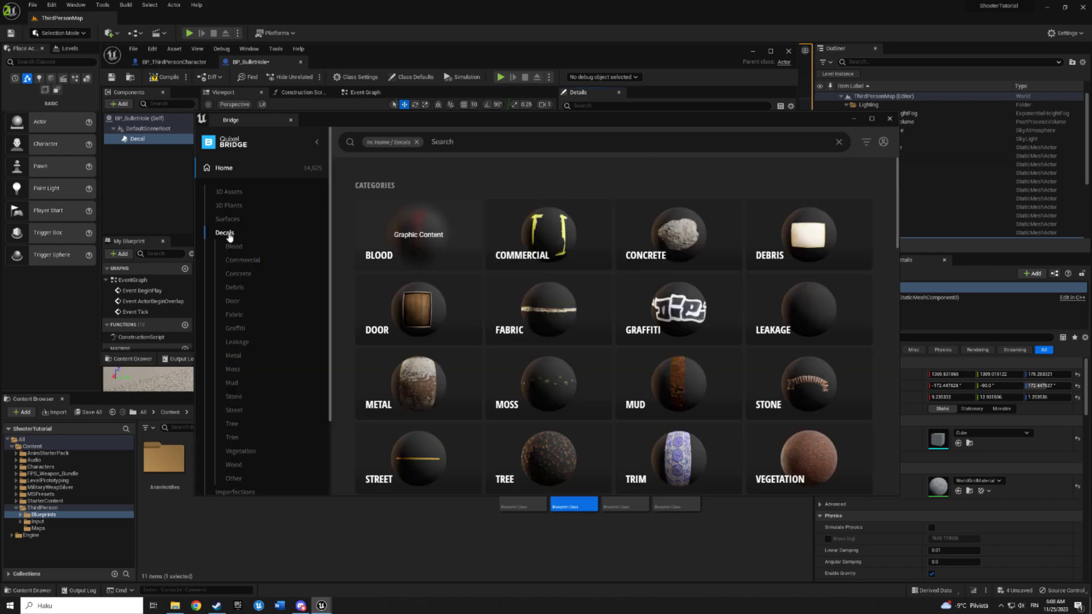
scroll(662, 265, "down", 3)
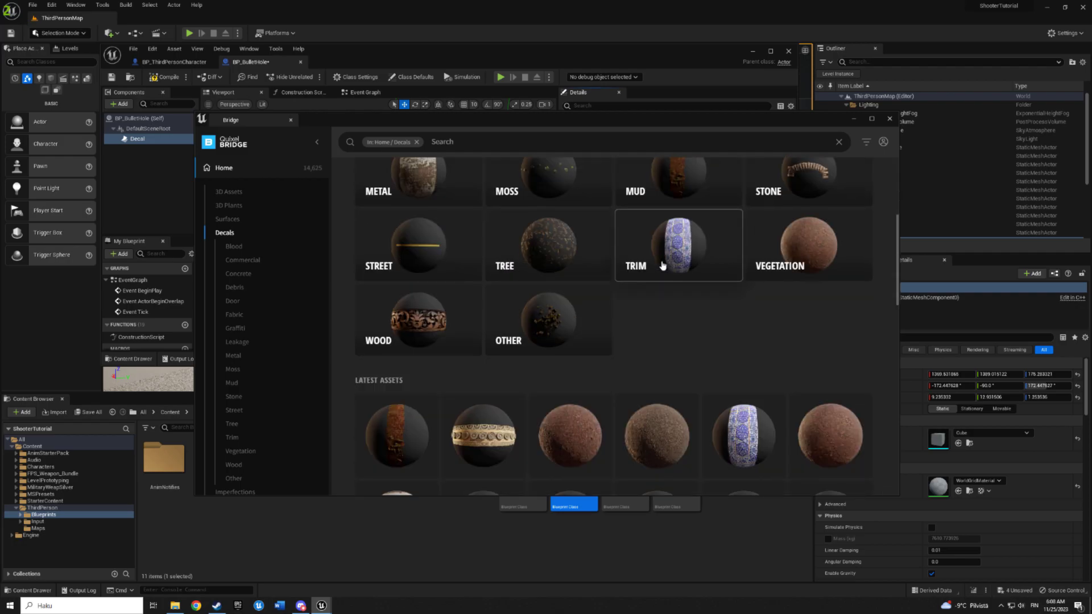
scroll(662, 262, "up", 2)
scroll(674, 257, "up", 2)
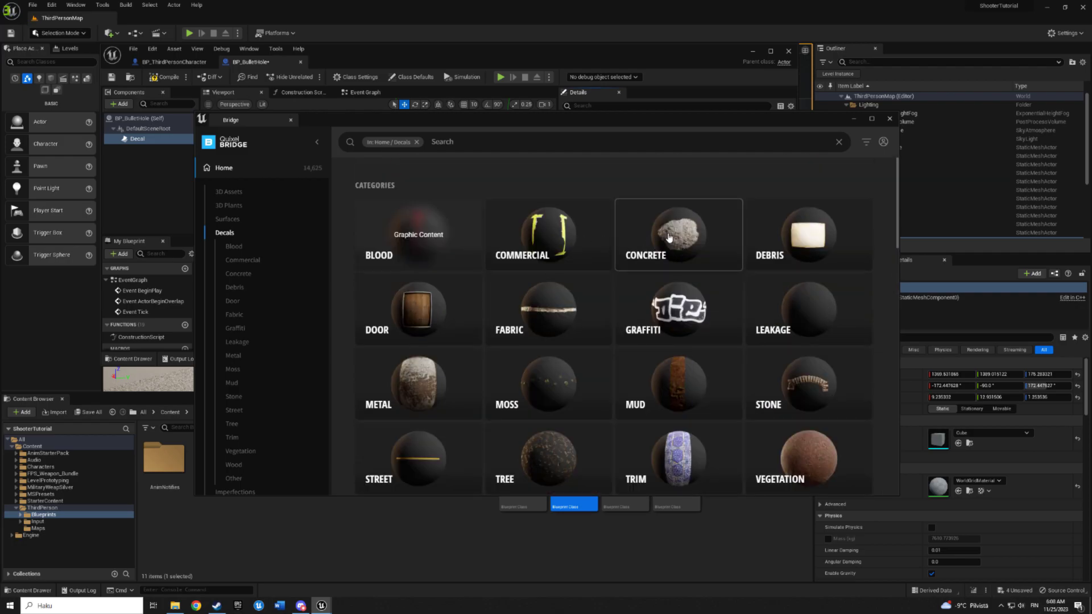
Step: Add the Concrete Patch Oil decal from Decals > Concrete to the project, then close Bridge
left_click(670, 236)
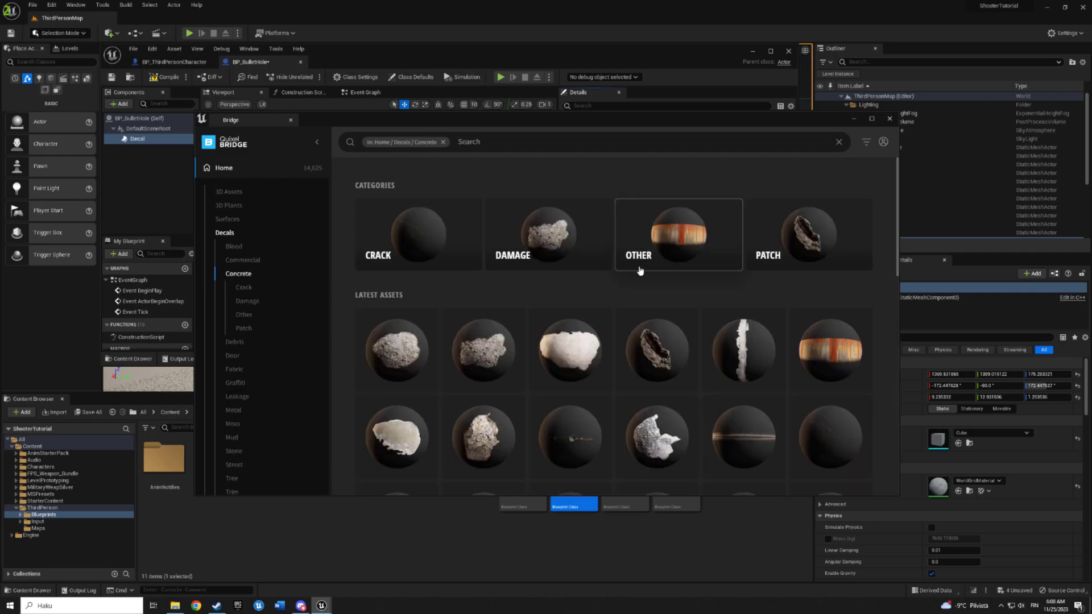
scroll(617, 277, "down", 1)
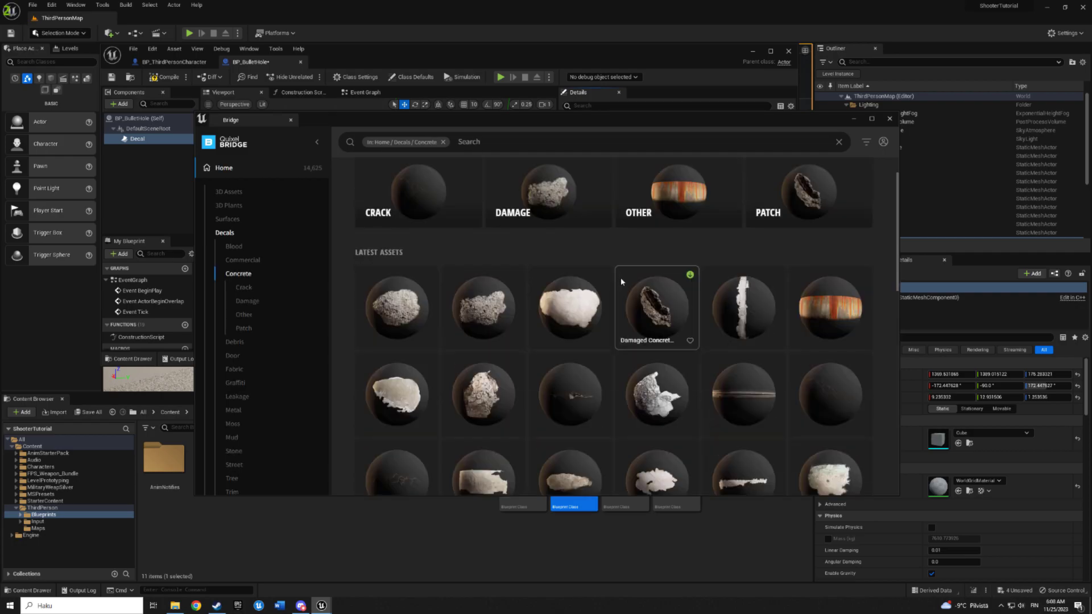
scroll(603, 278, "down", 1)
scroll(599, 277, "down", 1)
scroll(599, 276, "down", 2)
scroll(599, 276, "down", 2)
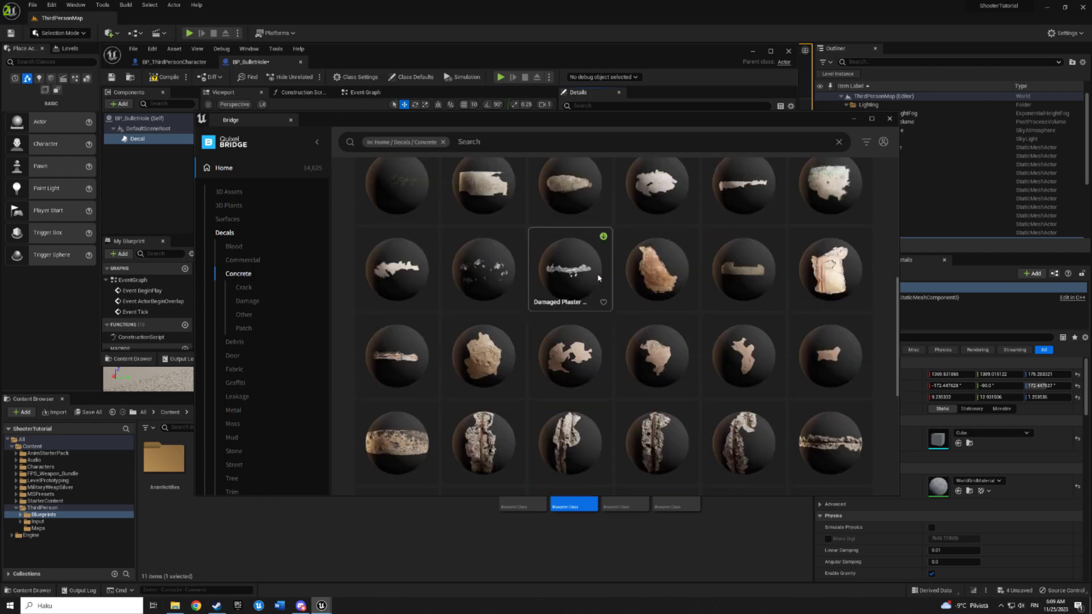
scroll(598, 277, "down", 2)
scroll(598, 278, "down", 1)
scroll(598, 277, "down", 2)
scroll(598, 278, "down", 2)
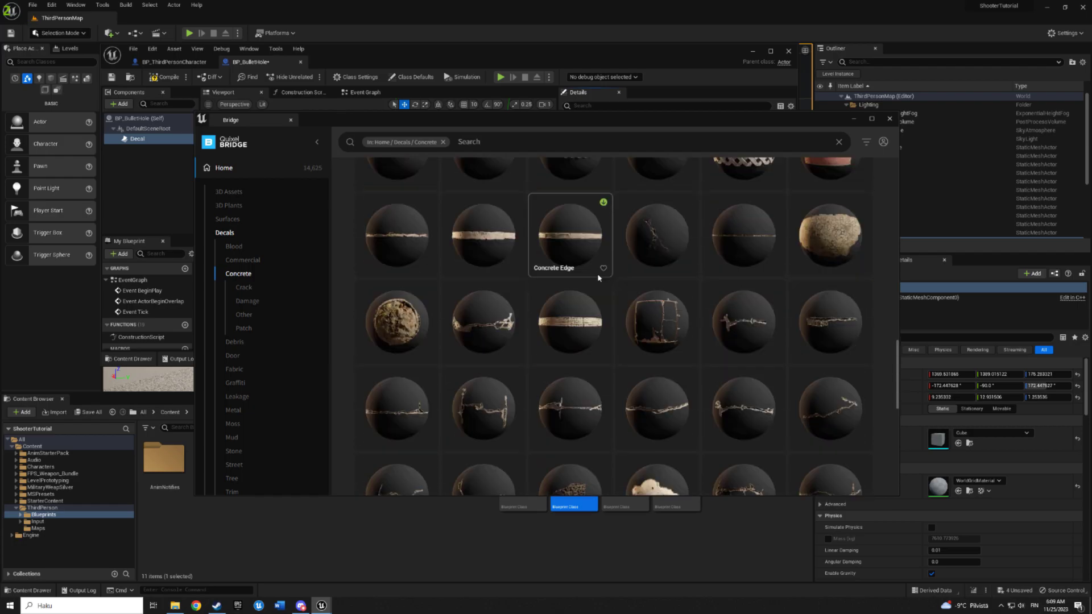
scroll(599, 277, "down", 2)
scroll(598, 277, "down", 1)
scroll(598, 277, "down", 2)
scroll(598, 278, "down", 2)
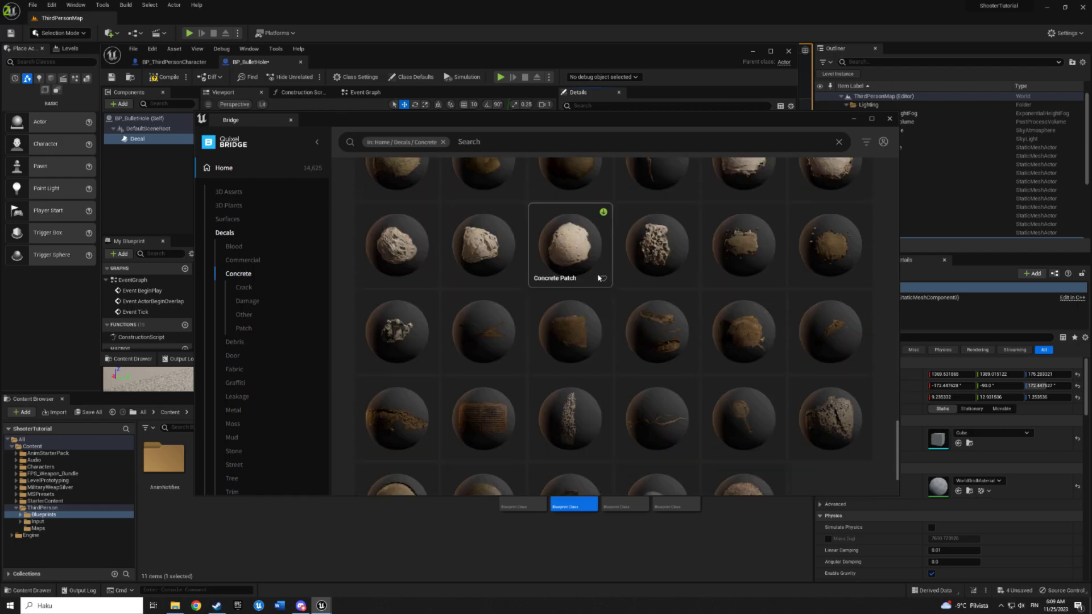
left_click(739, 330)
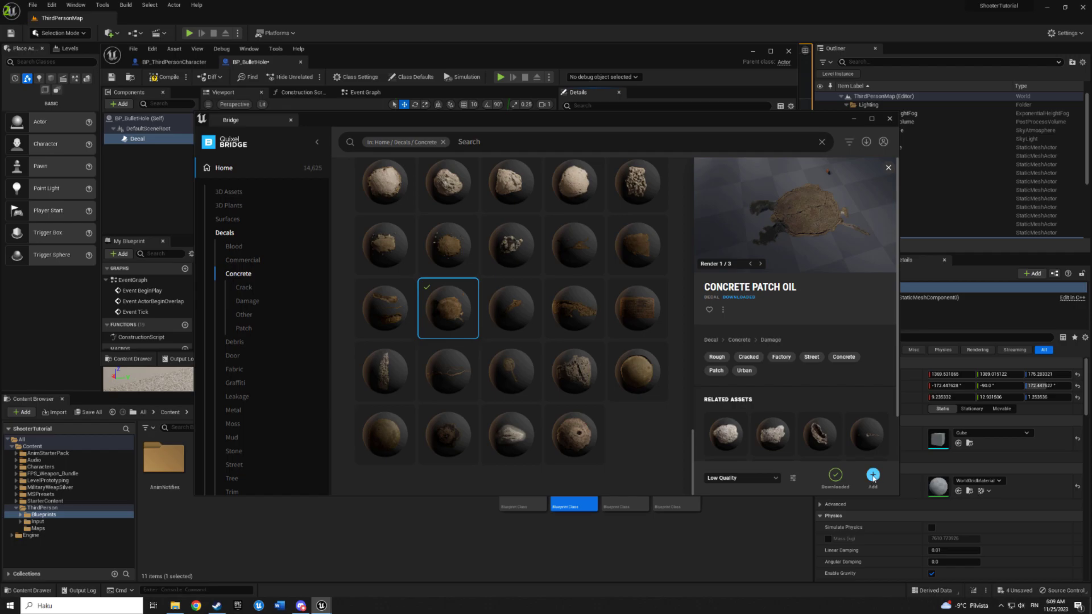
left_click(873, 476)
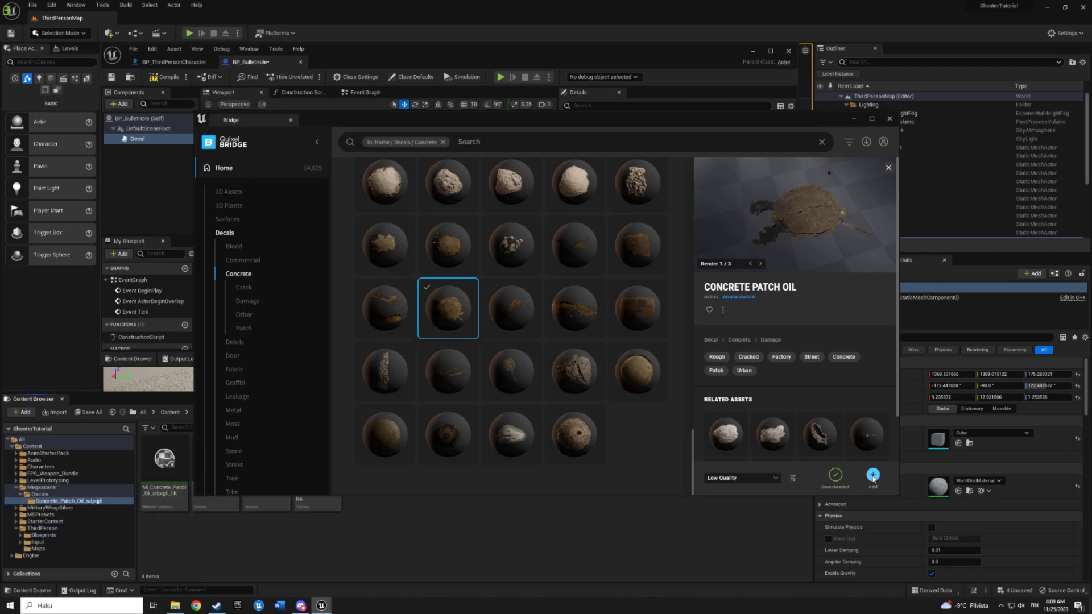
left_click(853, 118)
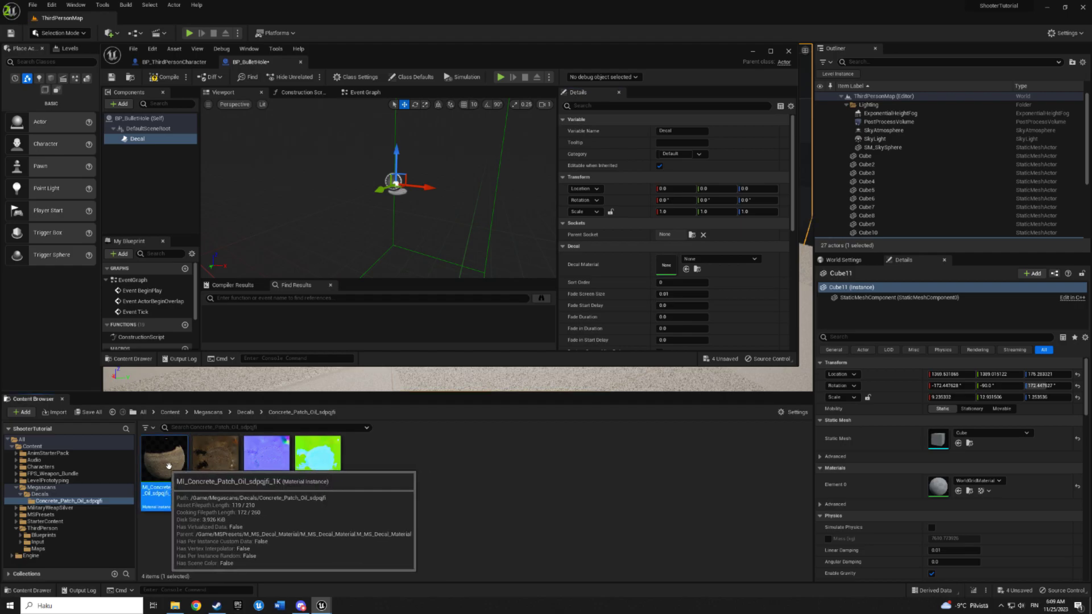
Step: Create a new material named M_DynamicDecal in the Concrete_Patch_Oil_sdpqfi folder
left_click(178, 468)
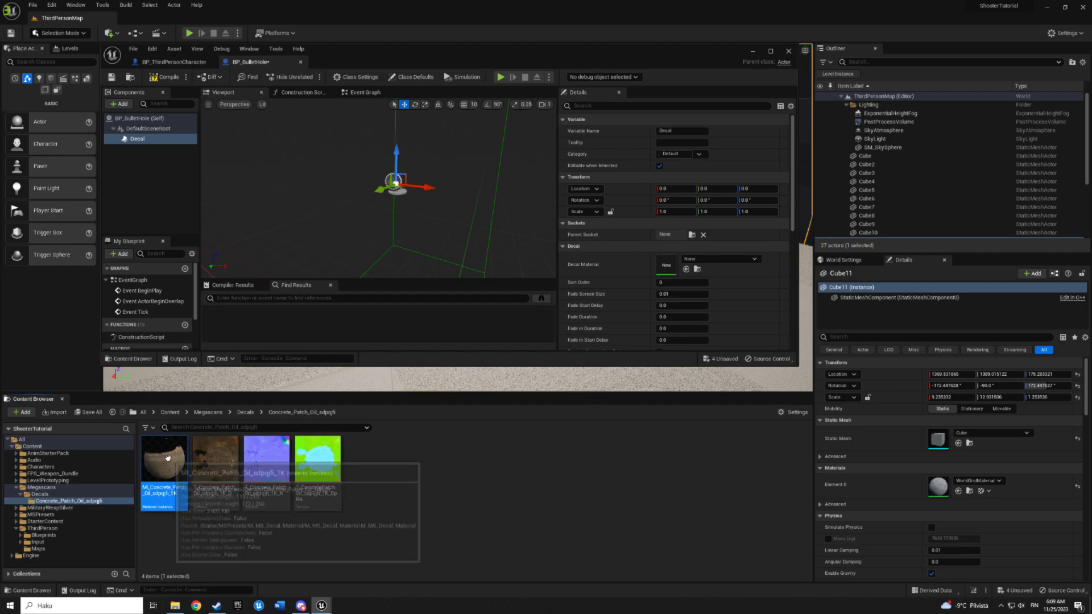
mouse_move(171, 460)
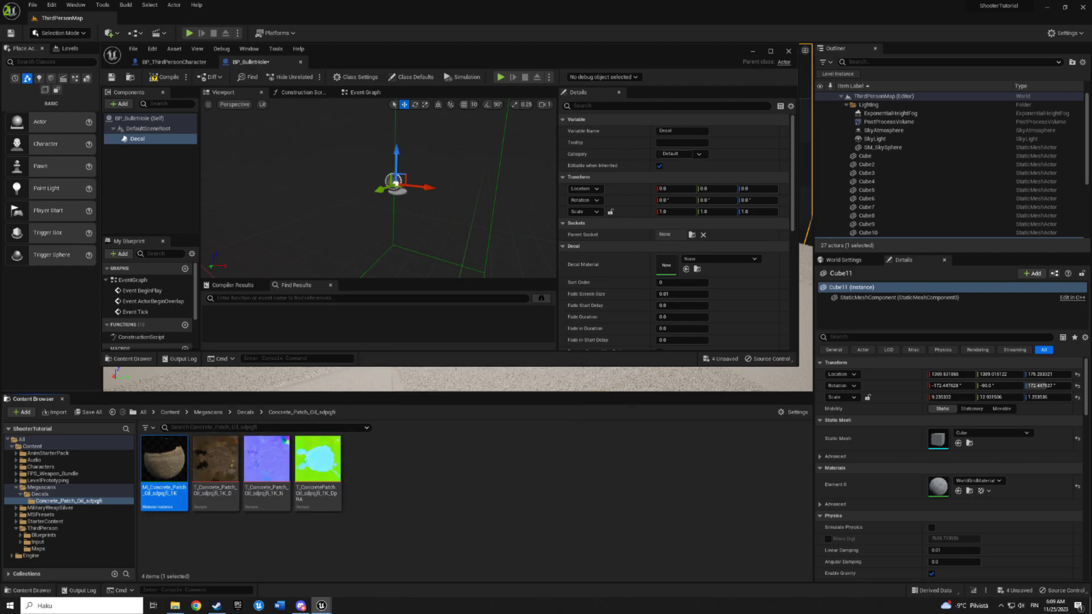
right_click(387, 439)
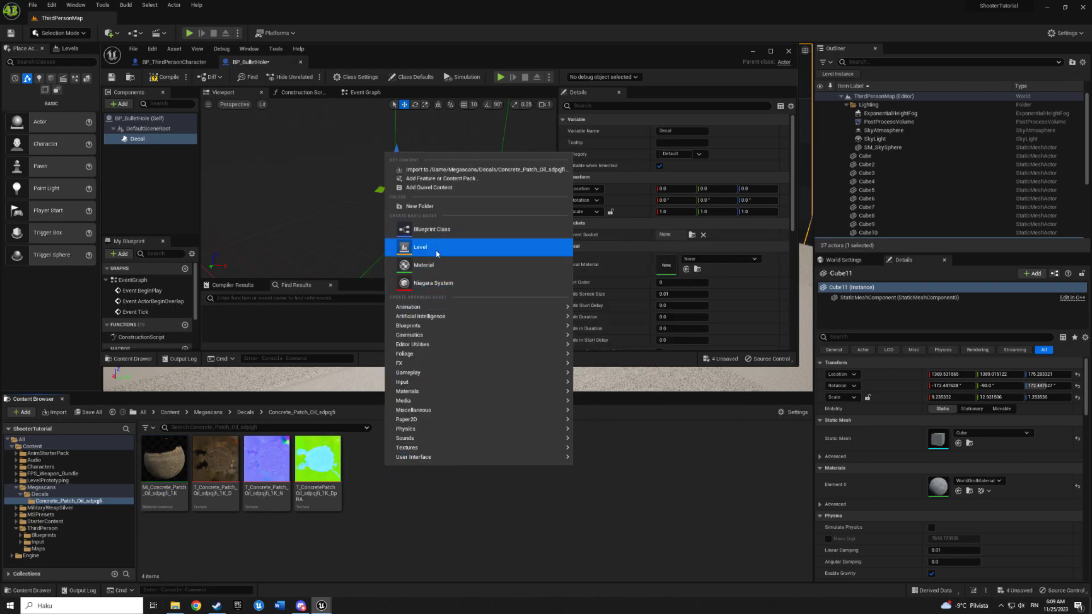
left_click(426, 265)
type("M_DynamicDe")
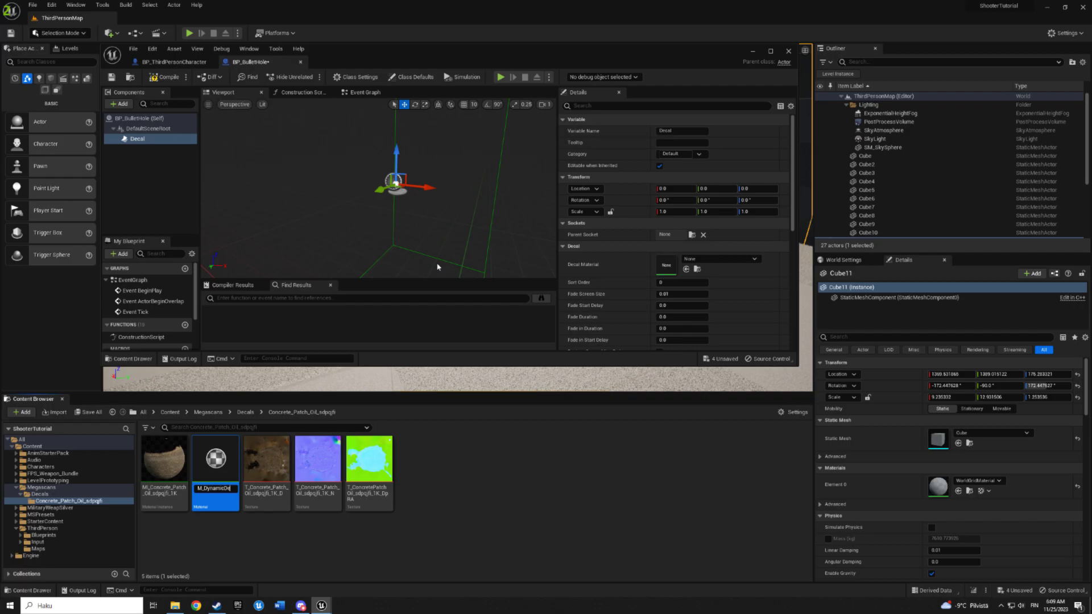
type("cal")
key("Return")
Step: Add the concrete patch colour texture and set M_DynamicDecal to Deferred Decal with Translucent blending
double_click(164, 461)
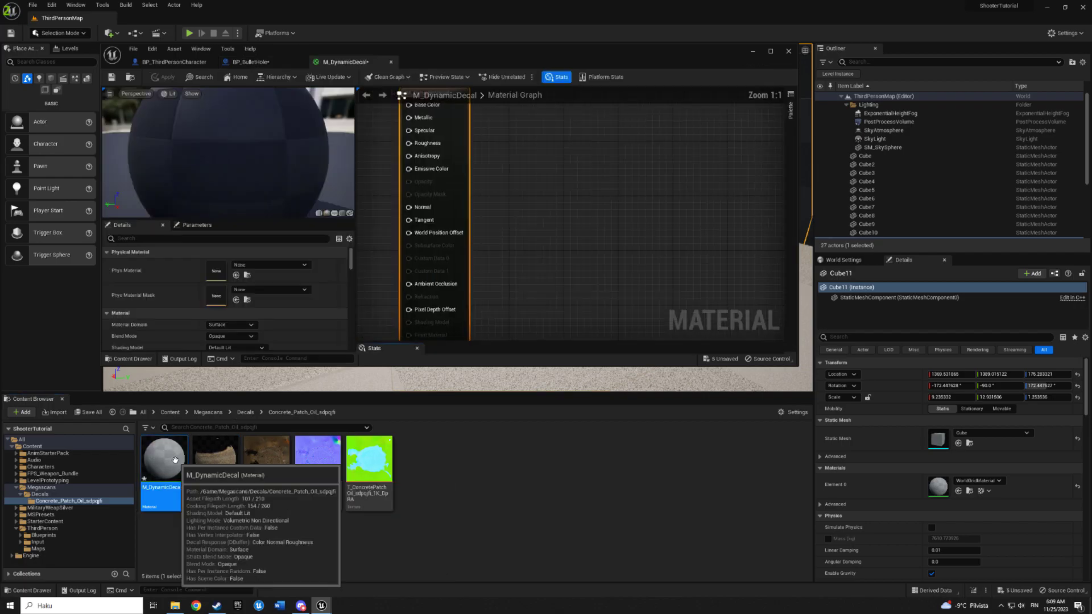
left_click_drag(267, 460, 441, 170)
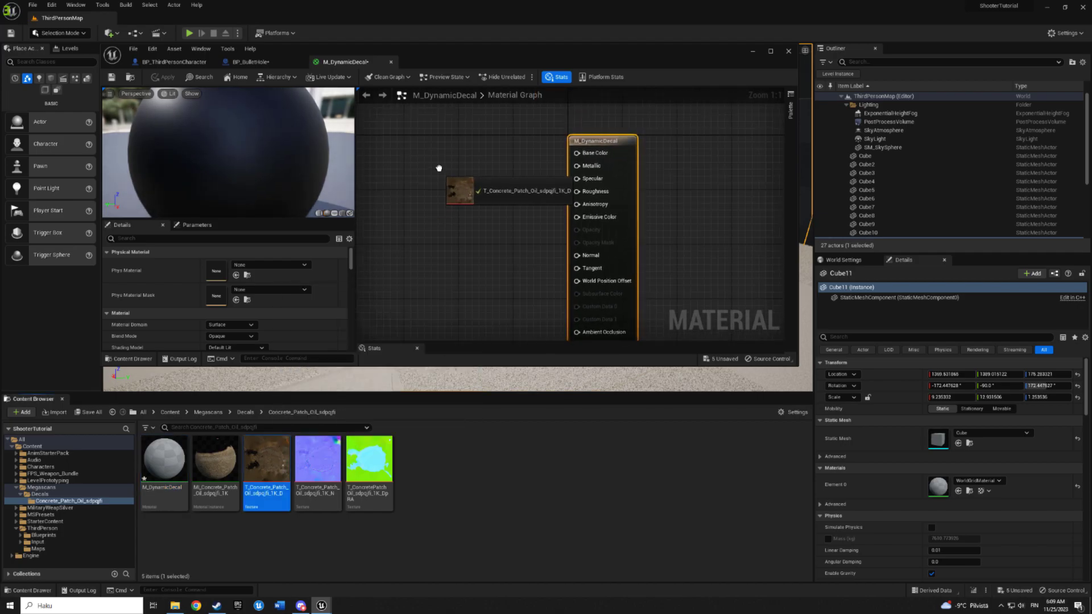
left_click(618, 152)
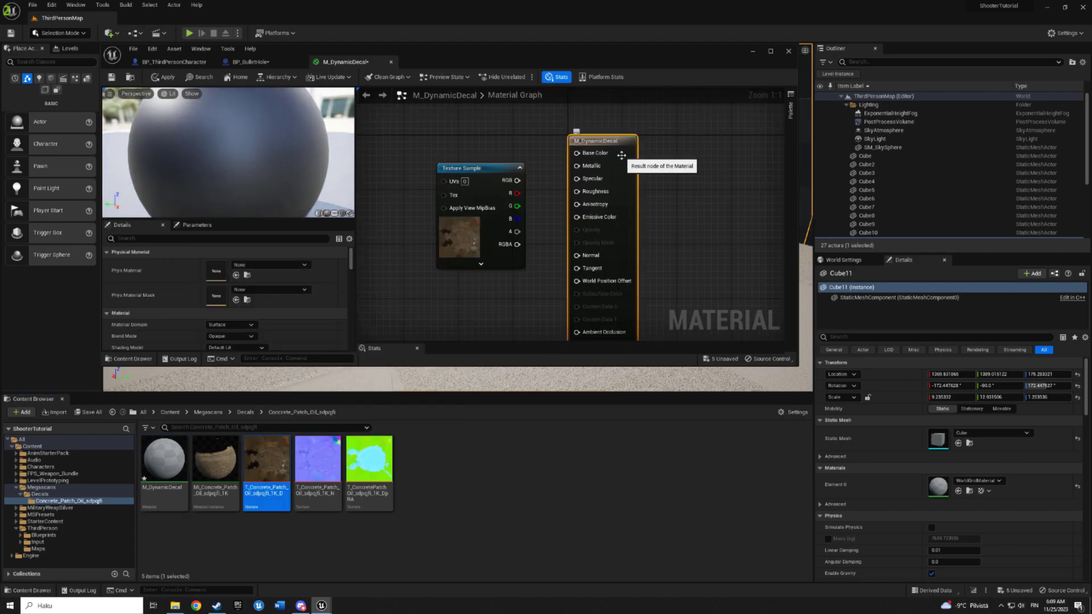
scroll(235, 311, "down", 1)
left_click(235, 311)
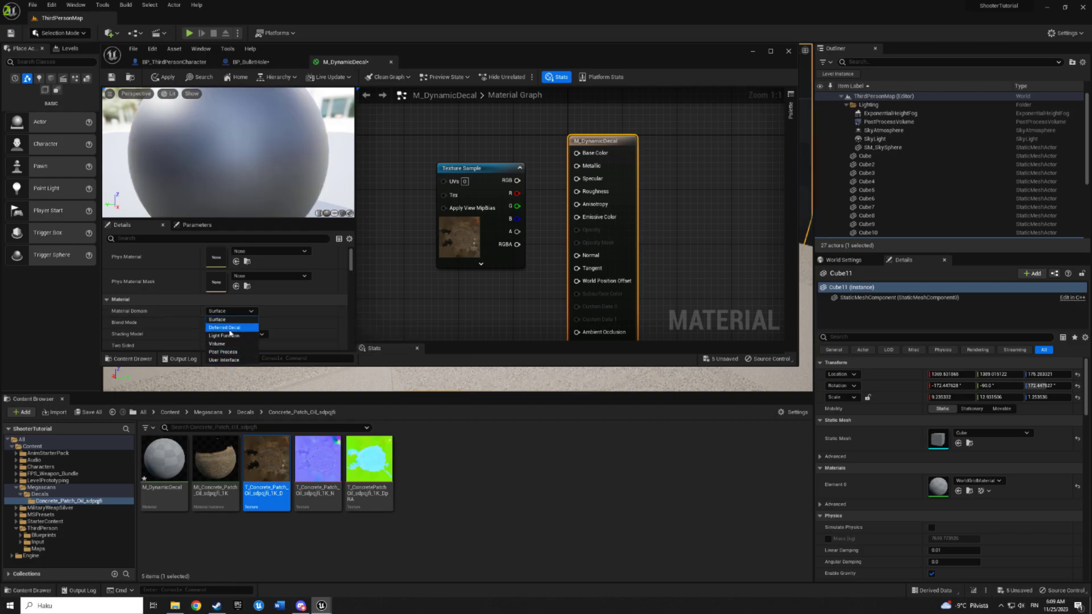
left_click(226, 328)
left_click(229, 324)
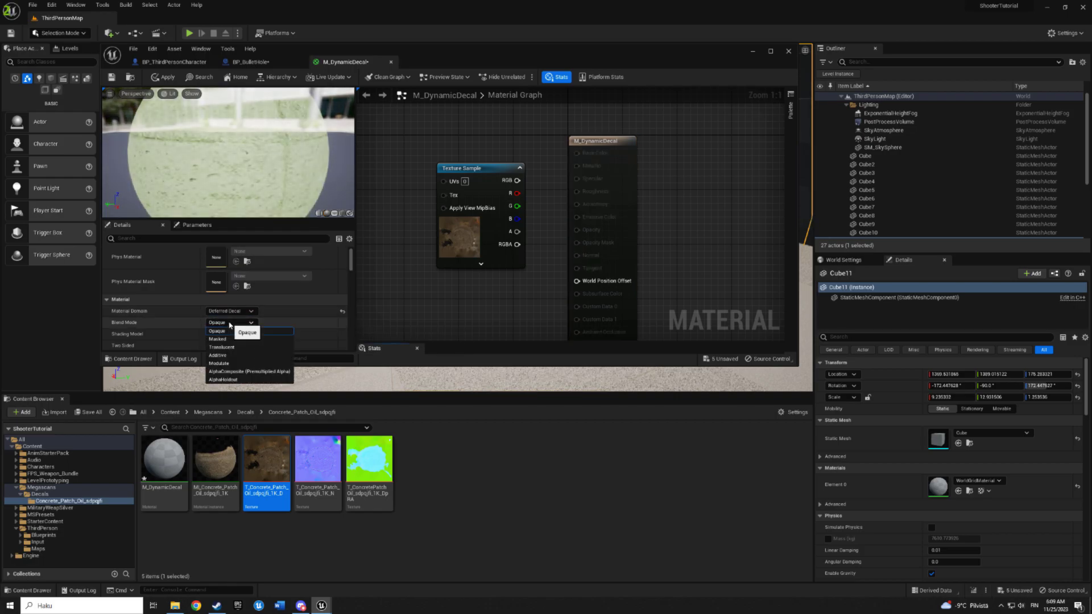
left_click(234, 348)
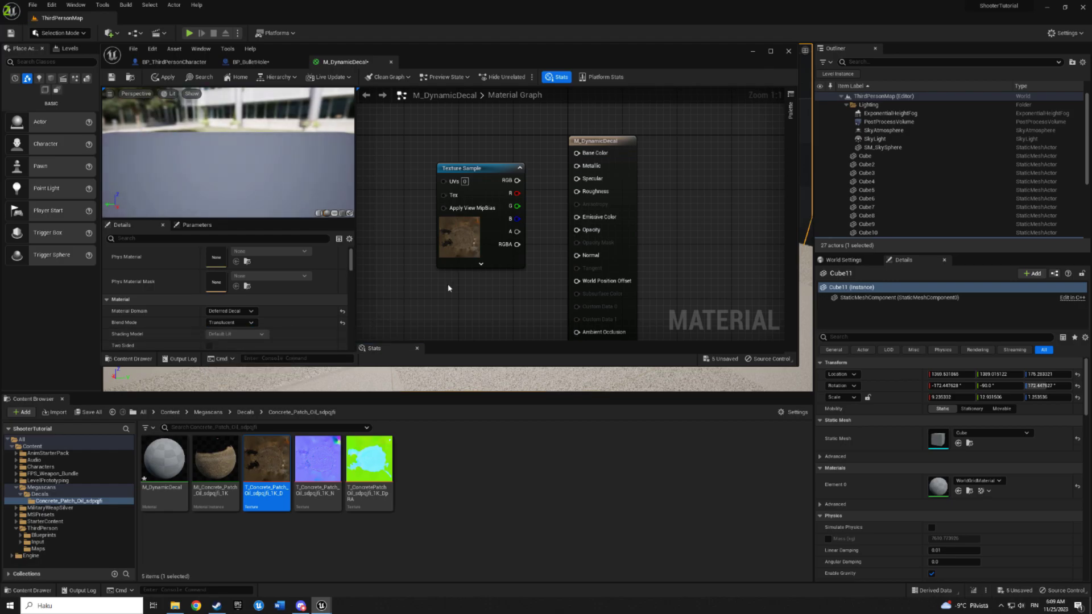
left_click(477, 238)
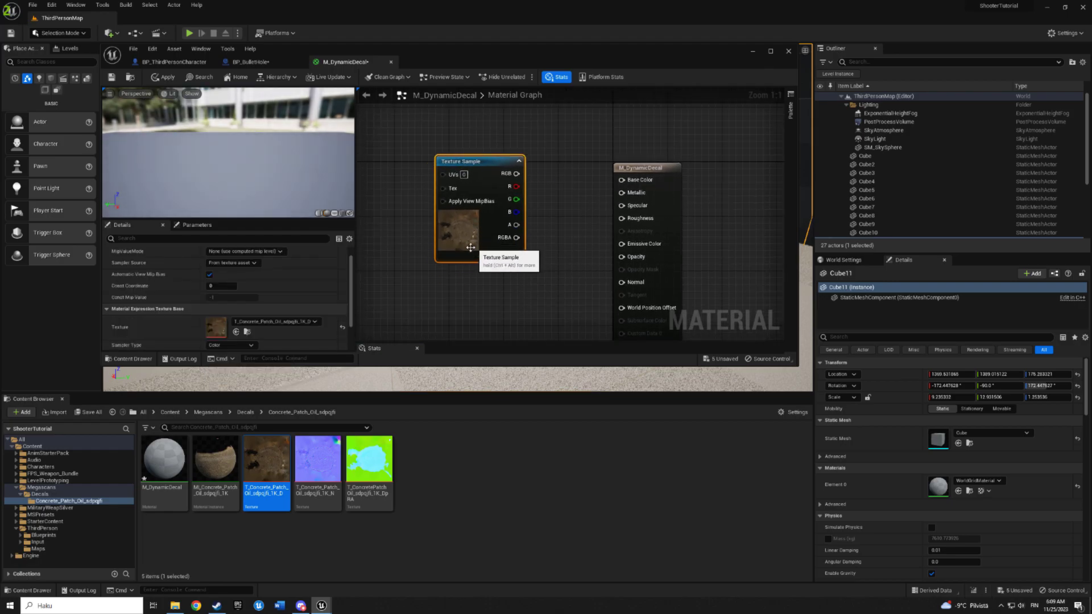
Step: Wire the colour texture's RGB into Base Color and preview the material on a plane
mouse_move(478, 237)
left_mouse_down()
mouse_move(513, 229)
mouse_move(470, 237)
left_mouse_up()
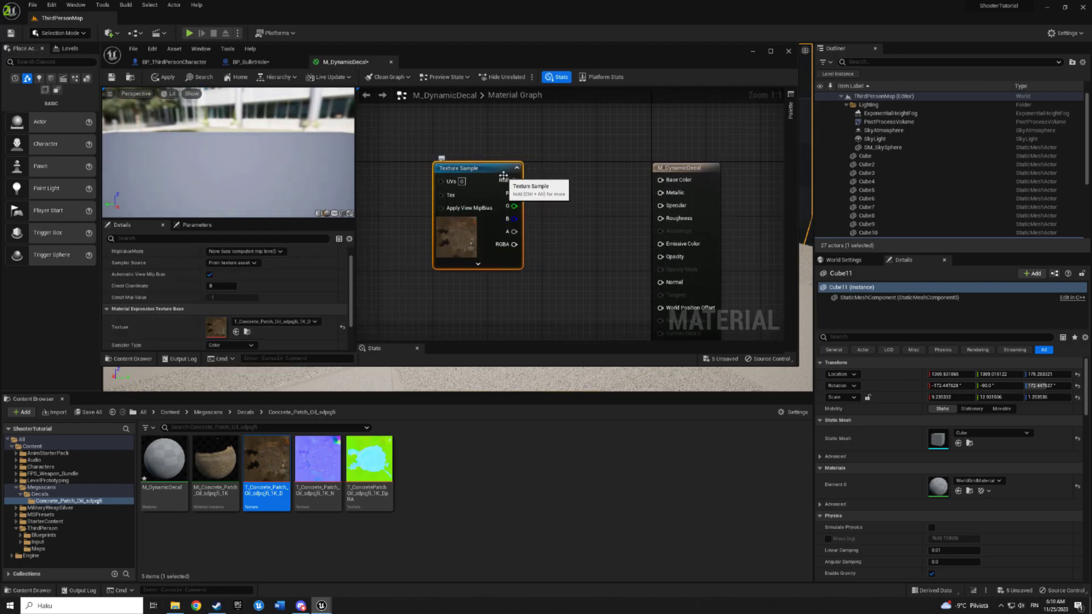
left_click_drag(514, 181, 660, 180)
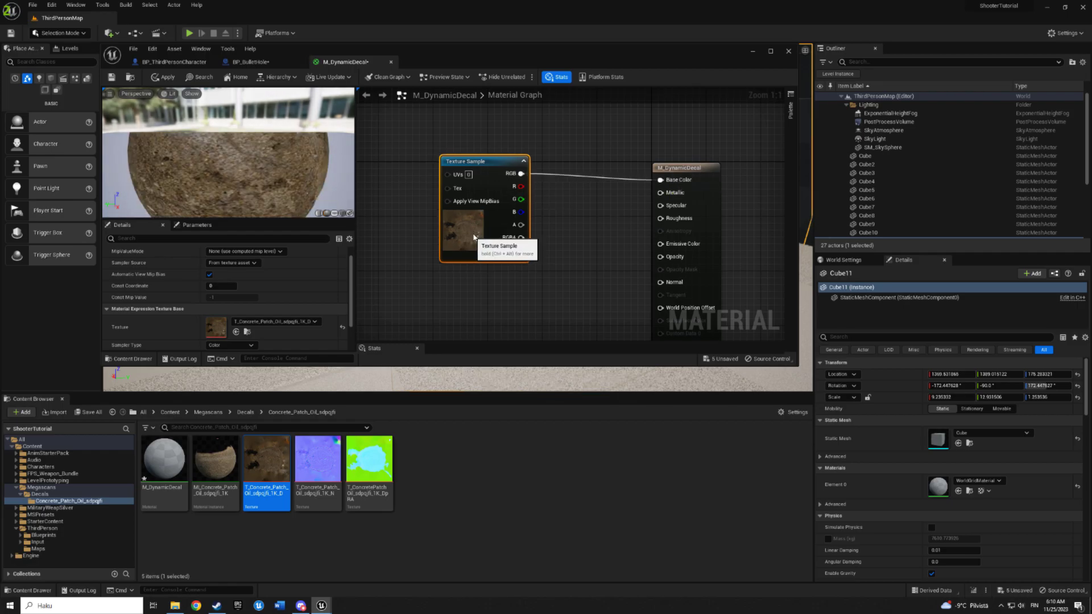
left_click(326, 213)
left_click(335, 213)
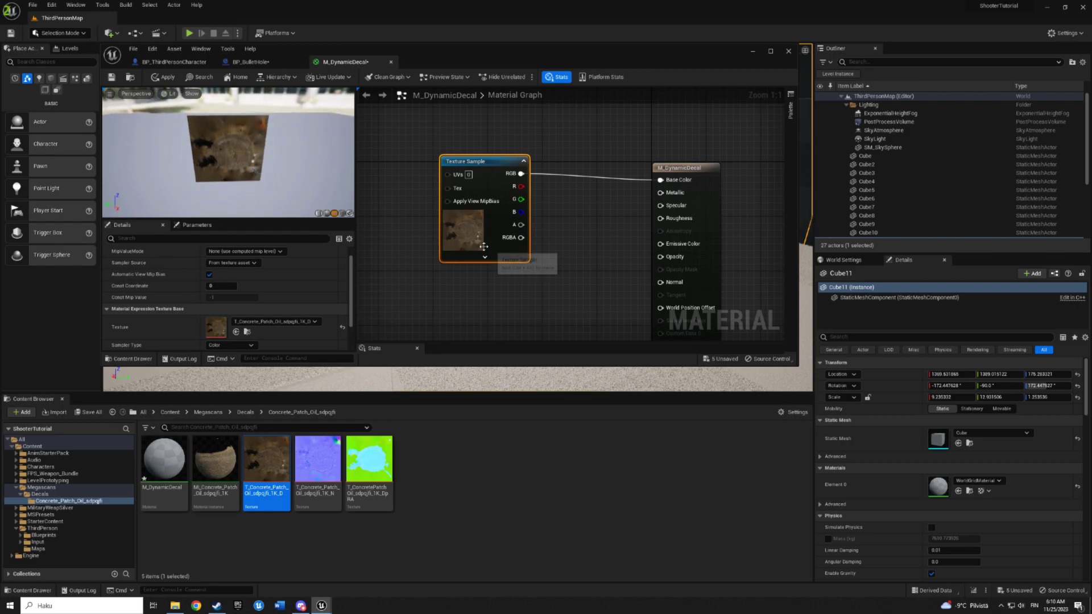
Step: Add the normal map texture sample and connect it to the Normal input
right_click_drag(431, 329, 427, 253)
left_click_drag(317, 461, 497, 281)
right_click_drag(497, 280, 468, 240)
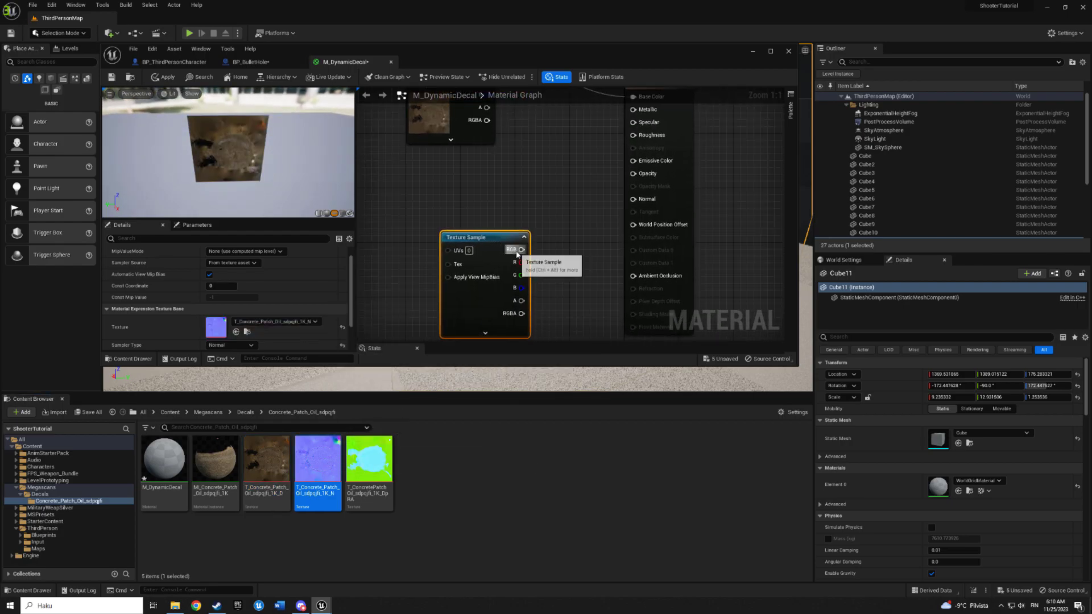
left_click_drag(522, 249, 633, 199)
right_click_drag(518, 208, 538, 256)
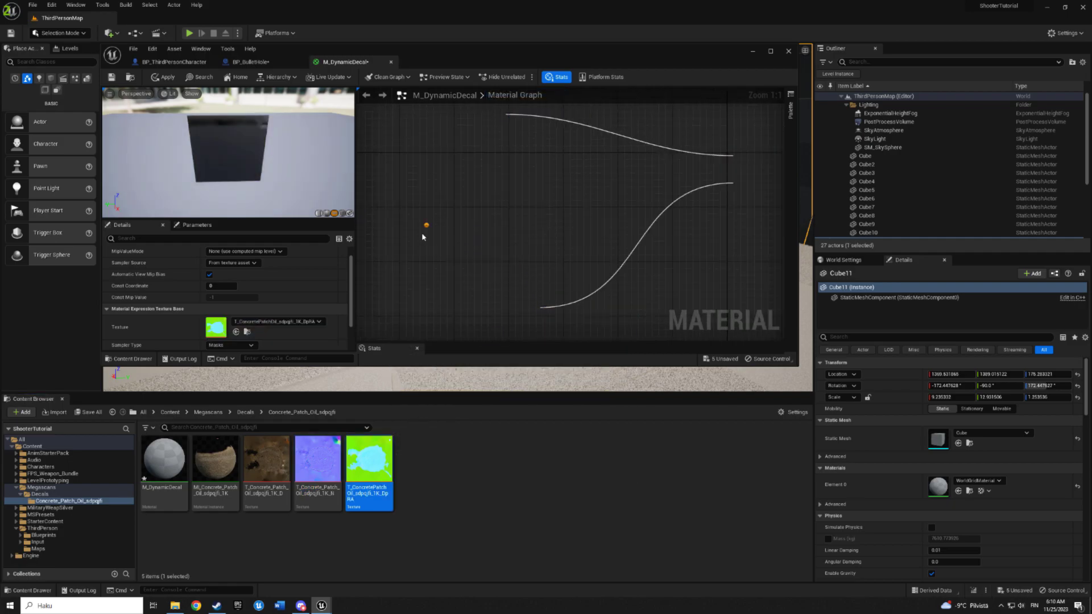
Step: Add the DpRA texture sample to the graph and start a connection from Opacity
left_click_drag(369, 472, 423, 228)
right_click_drag(615, 257, 542, 249)
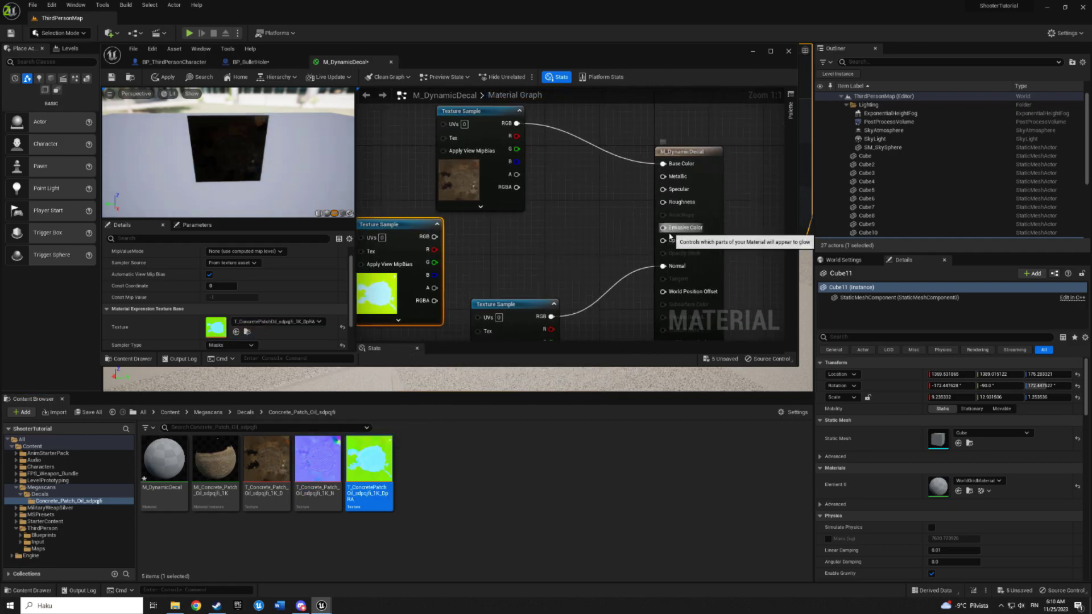
left_click_drag(663, 241, 538, 264)
Step: Open the DpRA texture and toggle its red and green channels to inspect the mask
right_click_drag(513, 254, 555, 230)
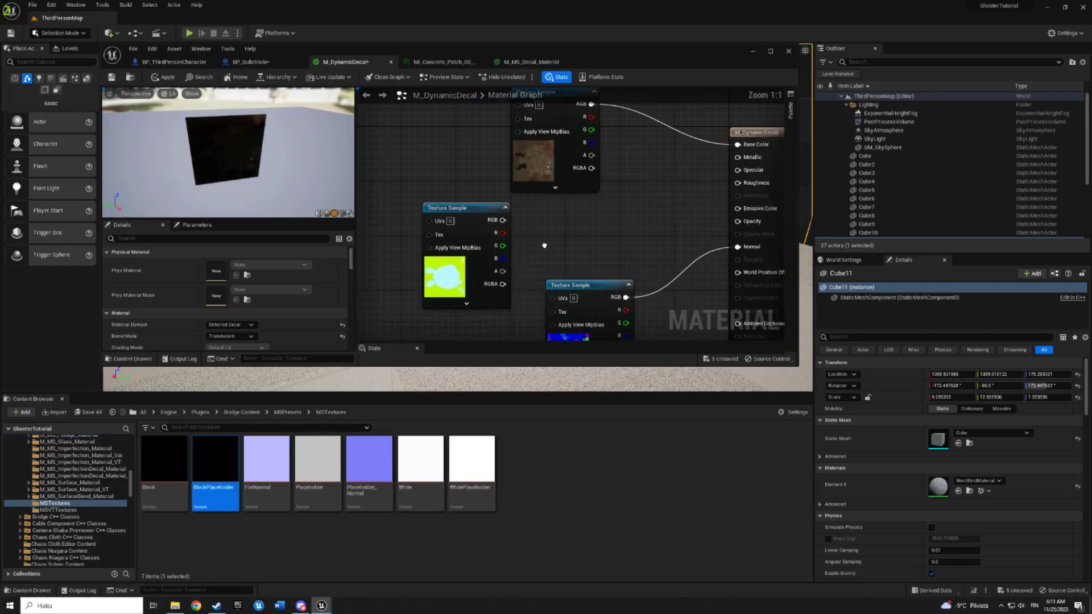
double_click(222, 344)
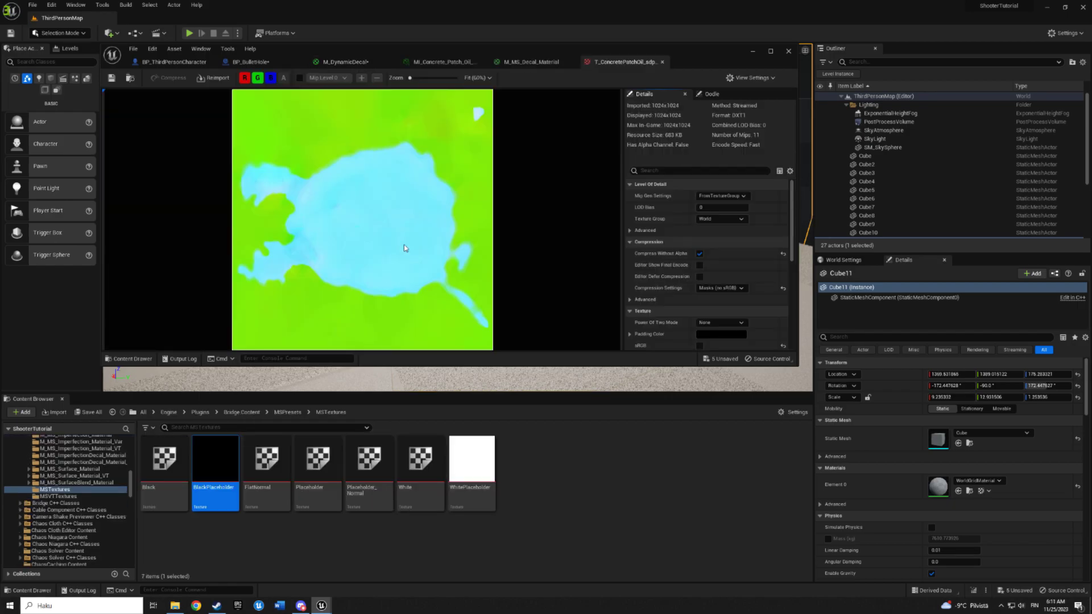
left_click(254, 80)
left_click(245, 80)
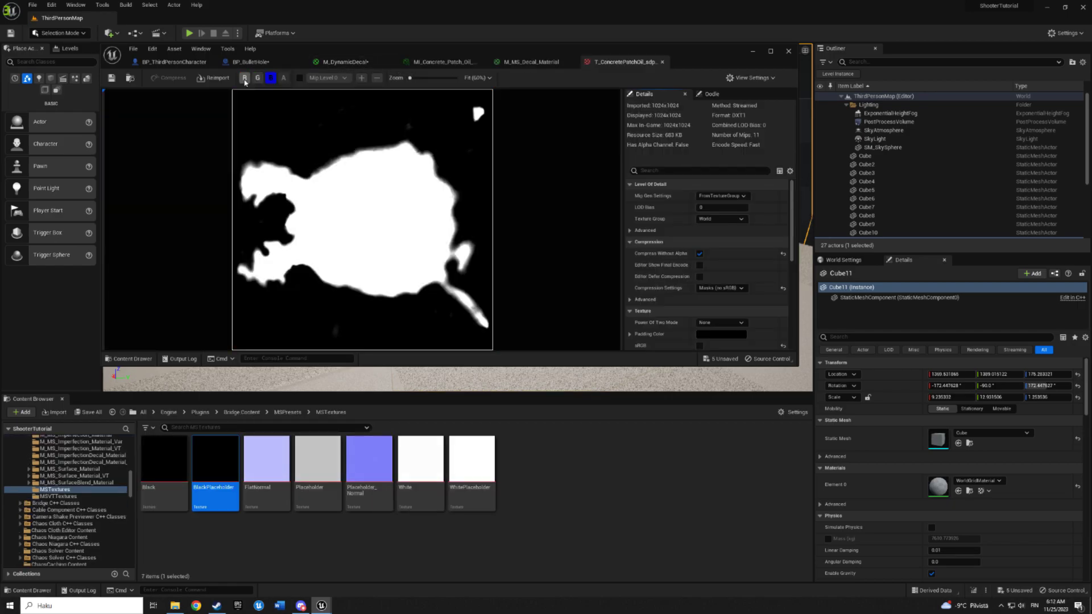
left_click(258, 78)
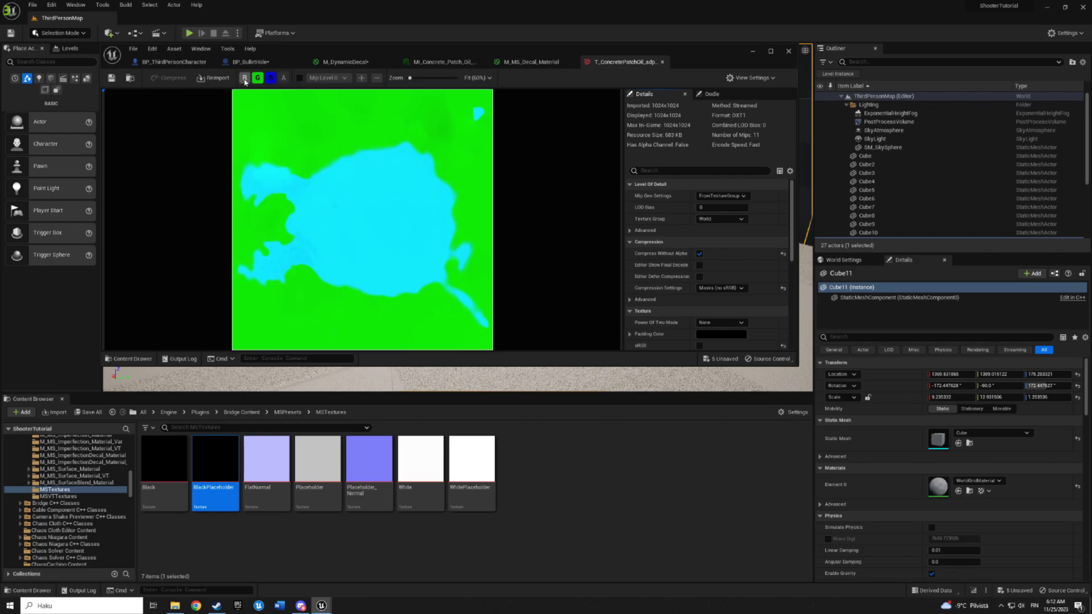
Step: Review the other material tabs and apply the pending M_DynamicDecal changes
left_click(529, 62)
left_click(428, 62)
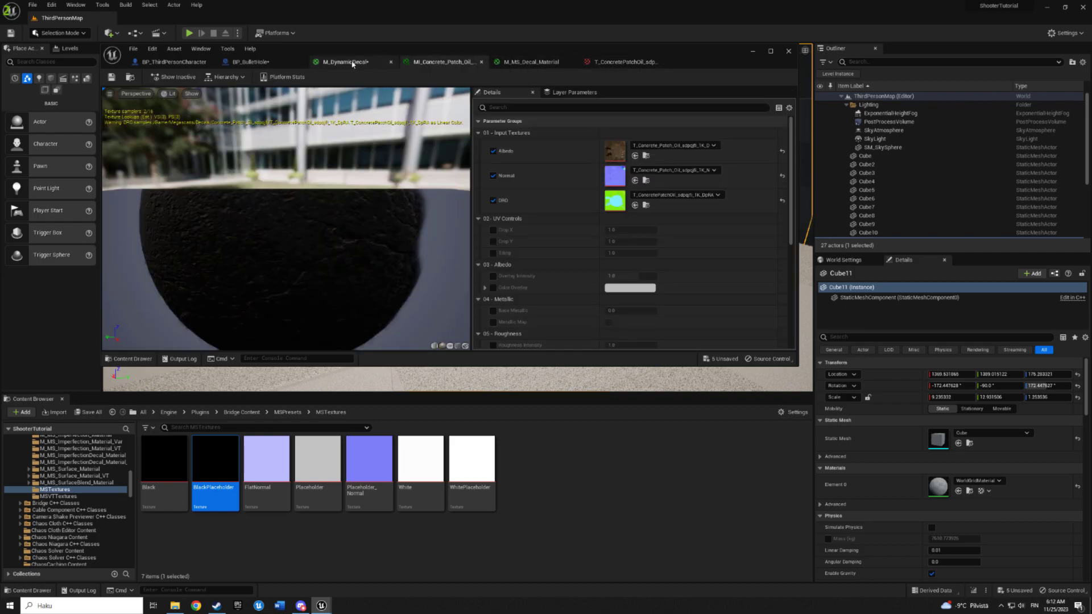
left_click(347, 61)
left_click(391, 62)
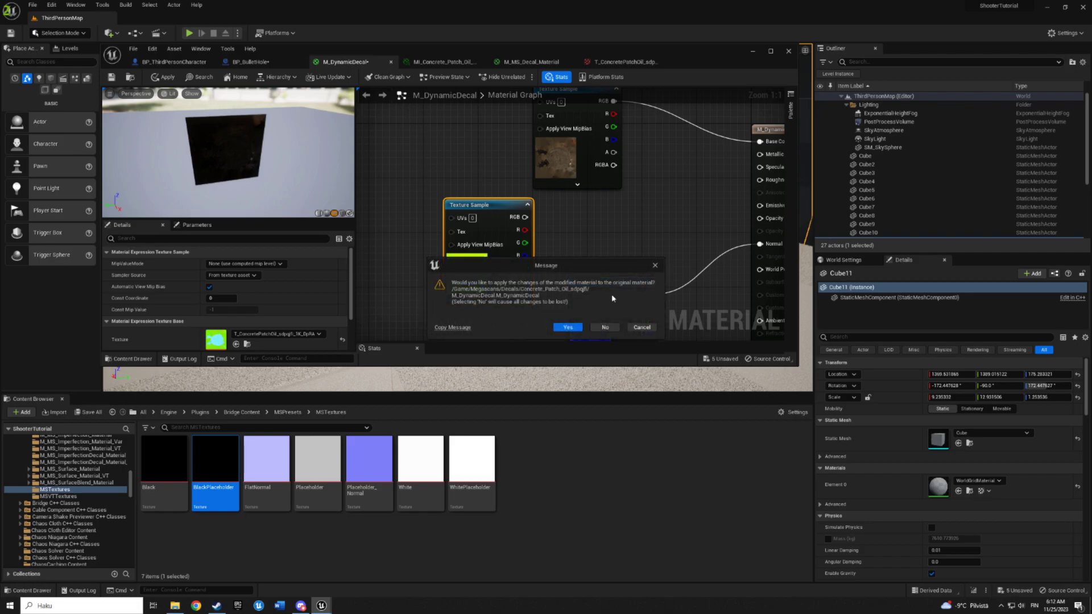
left_click(568, 328)
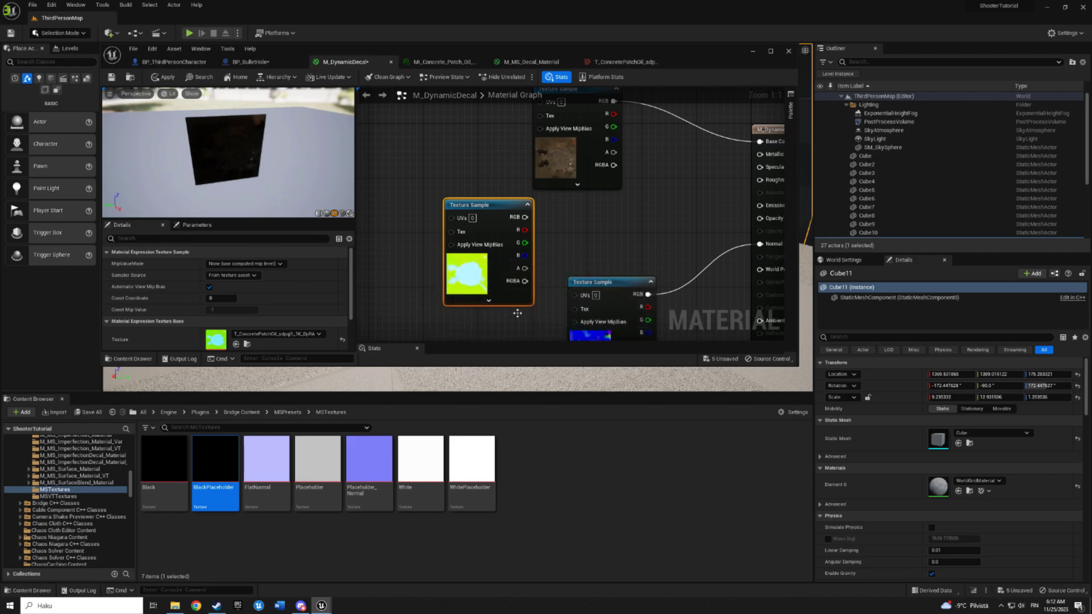
Step: Close all other editor tabs, leaving only M_DynamicDecal open
right_click(362, 64)
left_click(391, 106)
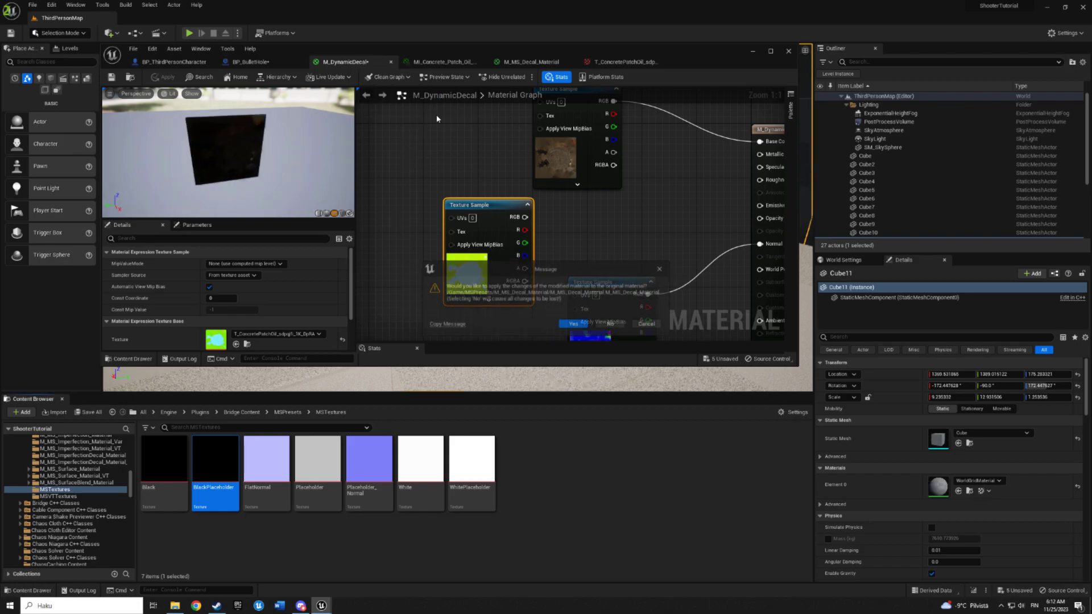
left_click(571, 324)
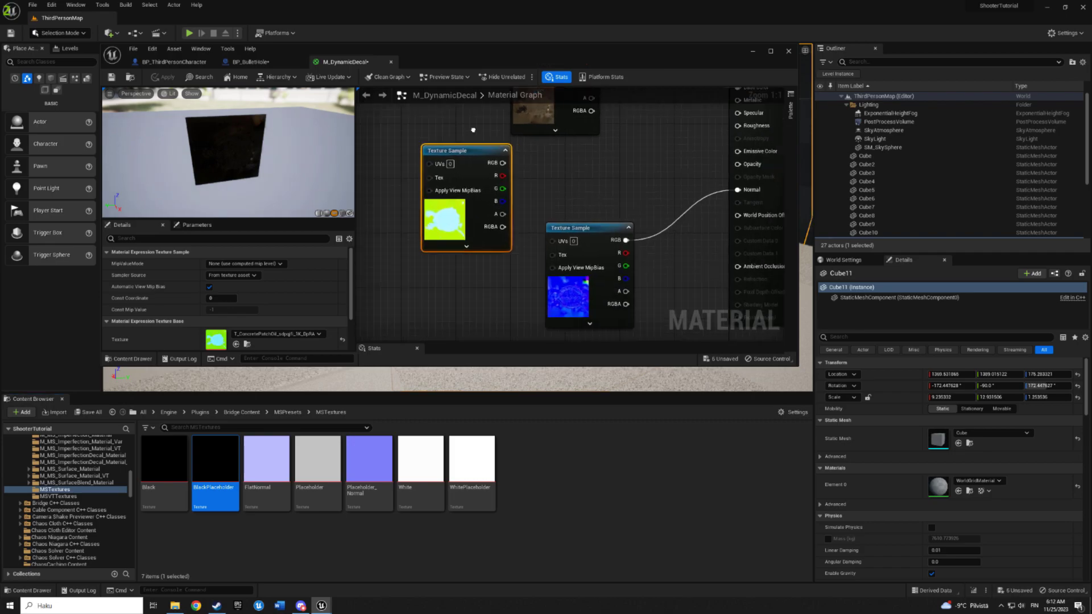
Step: Connect the DpRA mask's blue channel to the Opacity input
scroll(501, 228, "down", 2)
scroll(518, 247, "up", 2)
left_click_drag(509, 248, 733, 214)
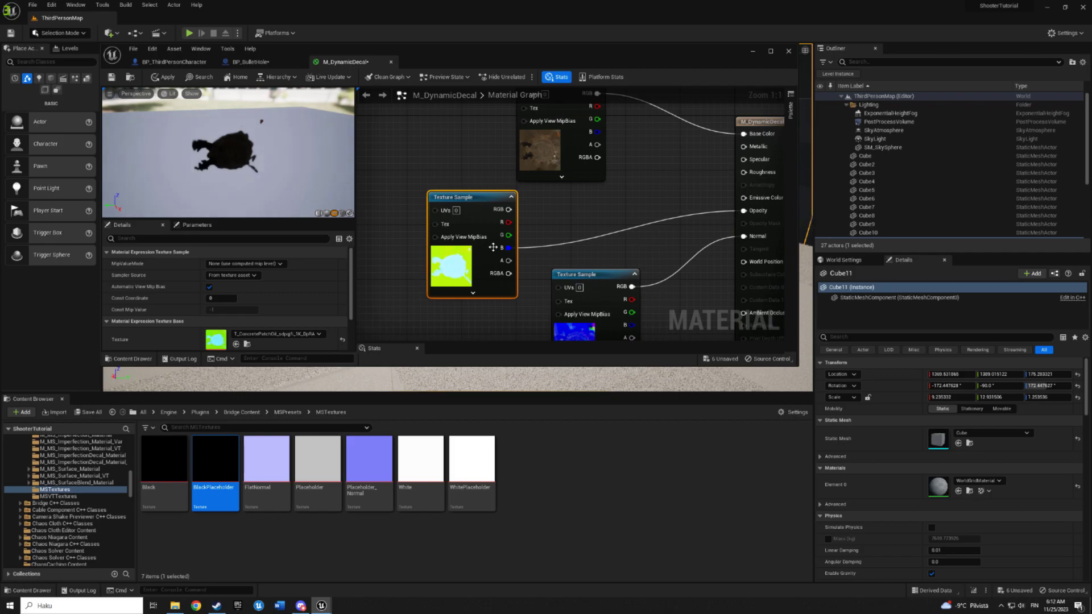
Step: Move the texture nodes further left to make room in the graph
scroll(552, 206, "down", 3)
scroll(493, 183, "down", 2)
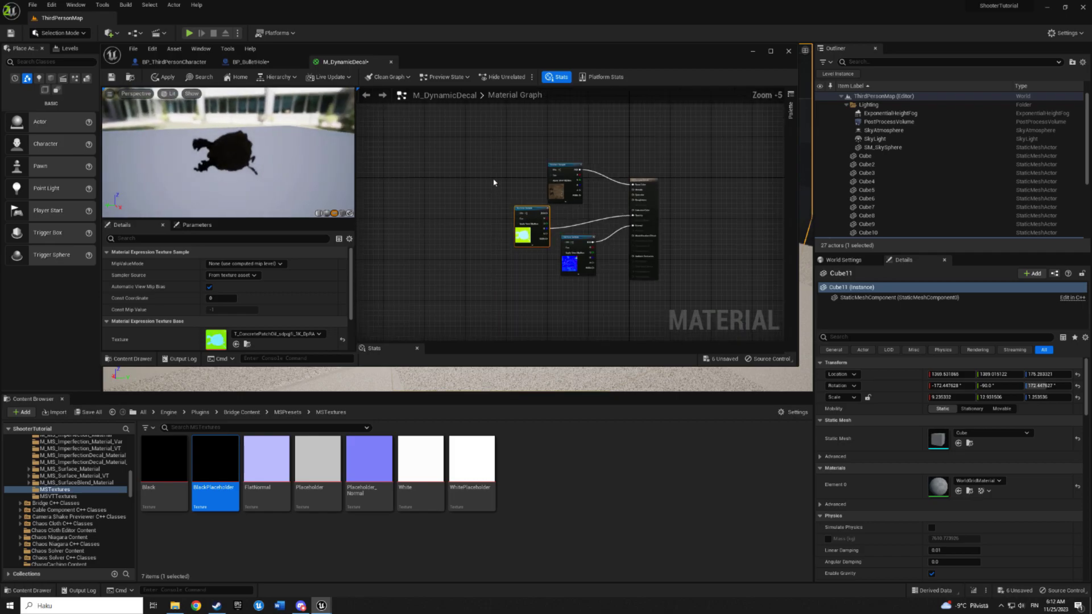
mouse_move(572, 262)
left_mouse_down()
mouse_move(455, 263)
mouse_move(424, 296)
left_mouse_up()
left_click(423, 296)
scroll(635, 220, "up", 3)
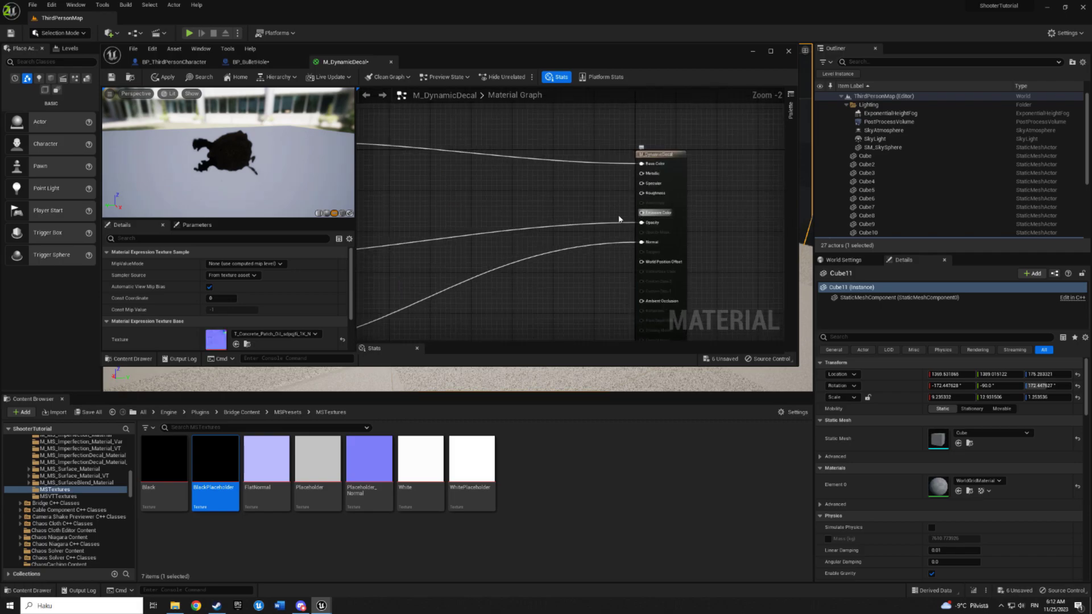
right_click_drag(557, 211, 679, 201)
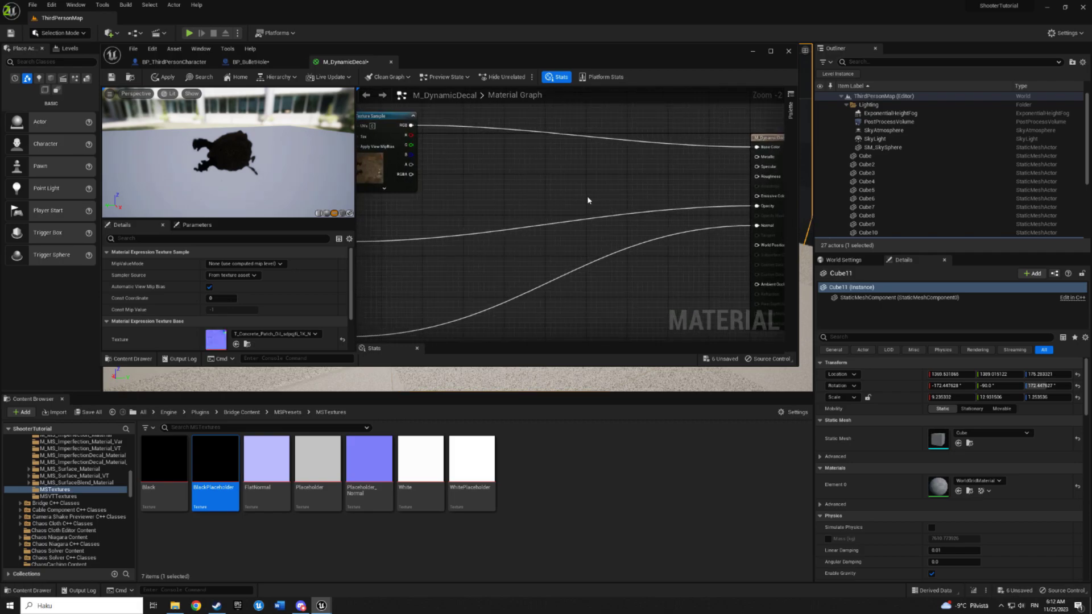
right_click_drag(565, 227, 527, 216)
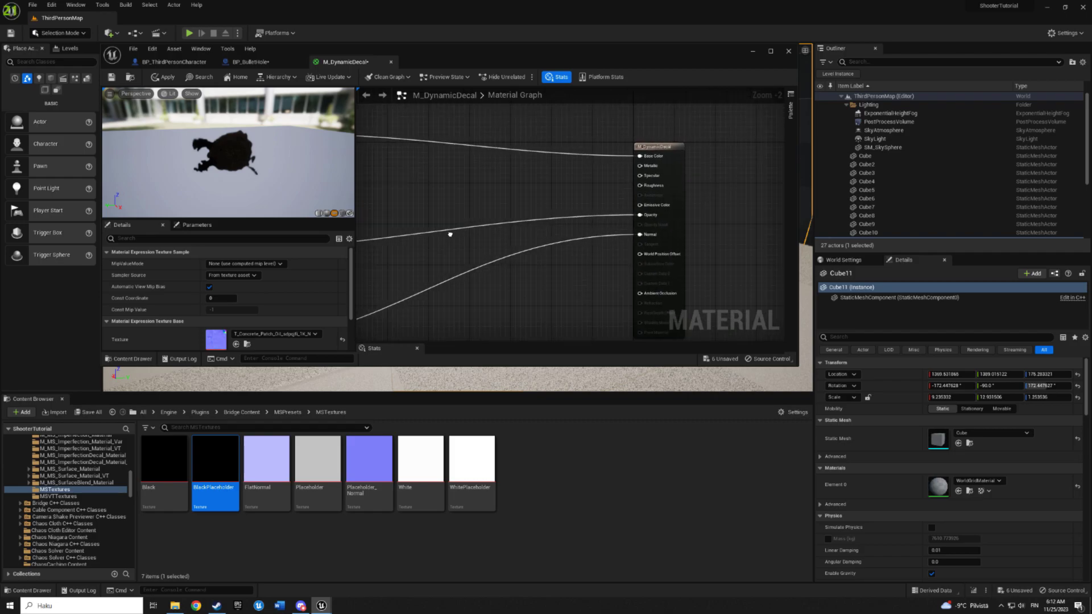
right_click_drag(646, 243, 565, 263)
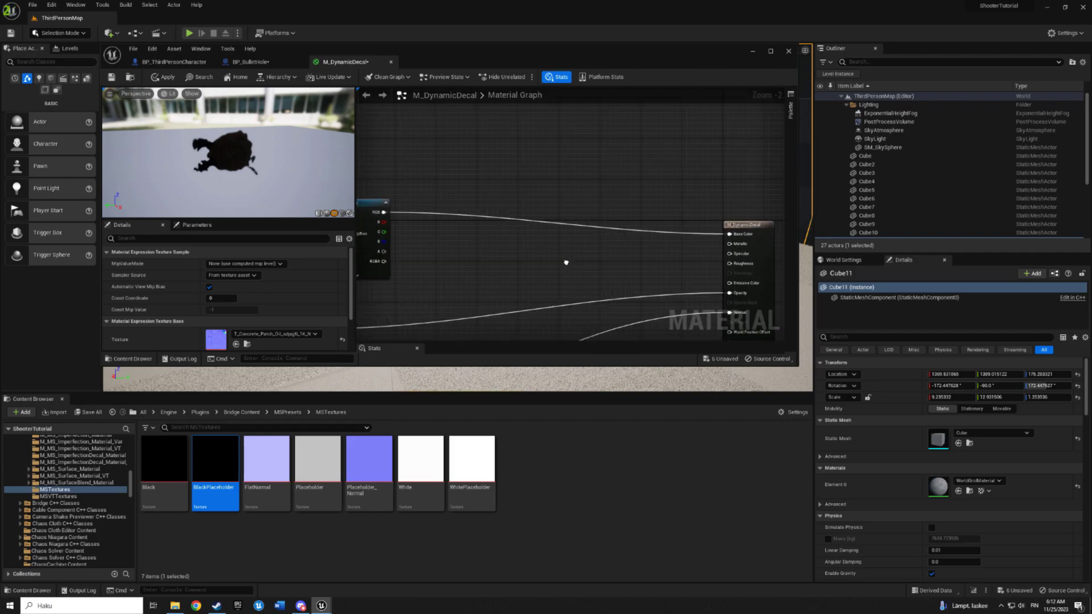
right_click_drag(522, 175, 543, 221)
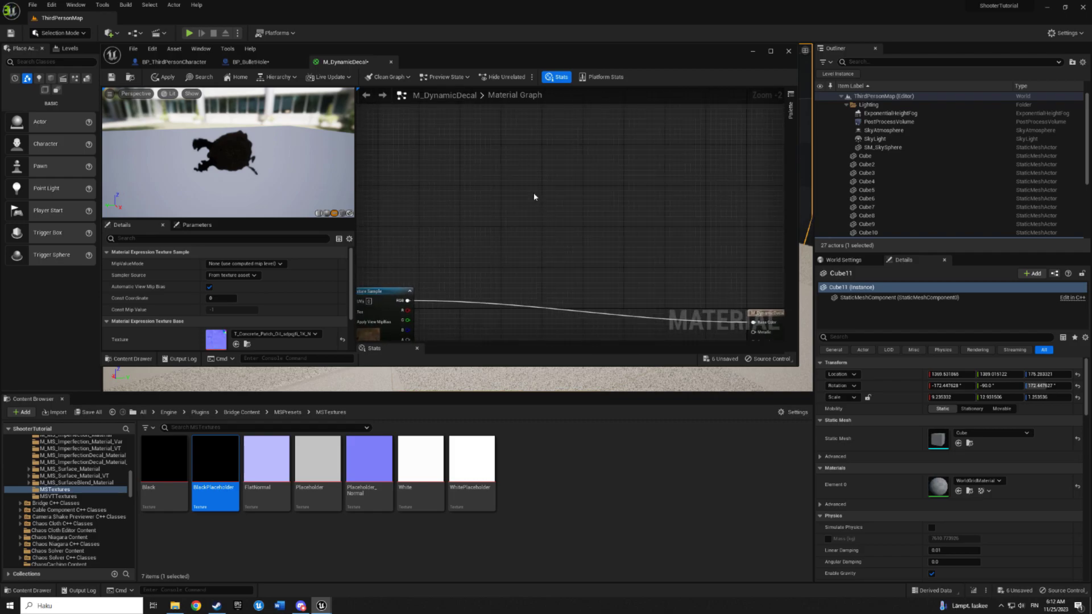
Step: Add a Constant3Vector colour node and a scalar Constant node to the graph
left_click(529, 194)
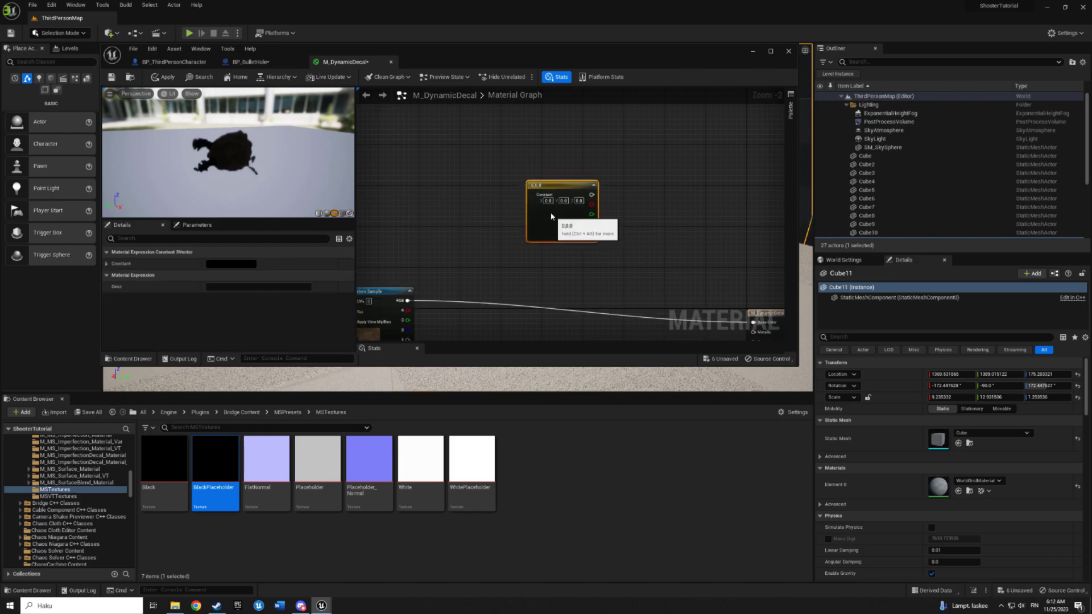
mouse_move(556, 208)
left_mouse_down()
mouse_move(538, 183)
mouse_move(545, 151)
left_mouse_up()
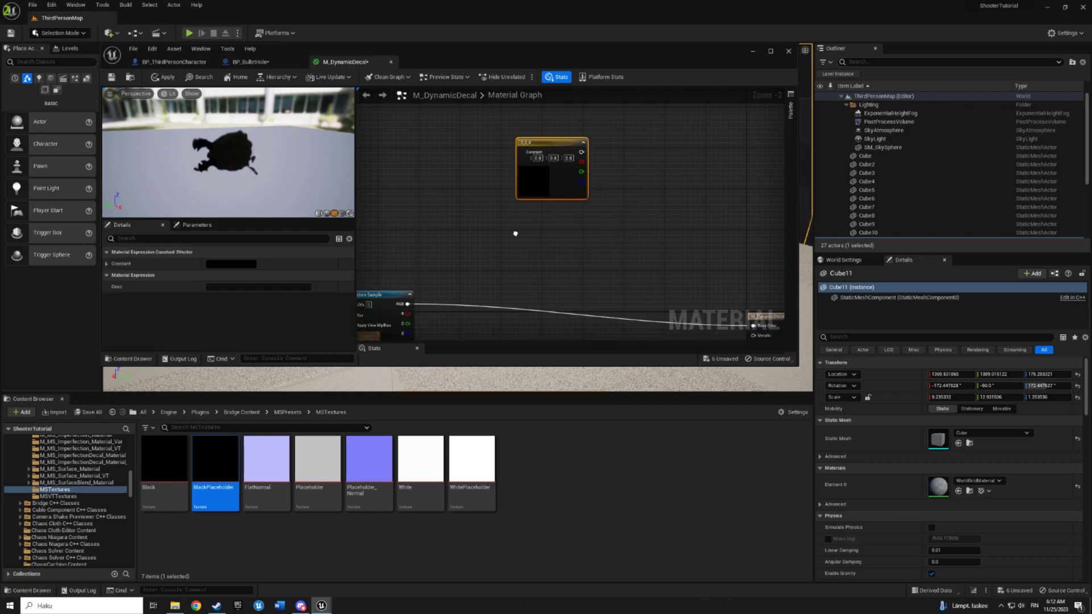
right_click_drag(516, 222, 519, 239)
left_click(534, 238)
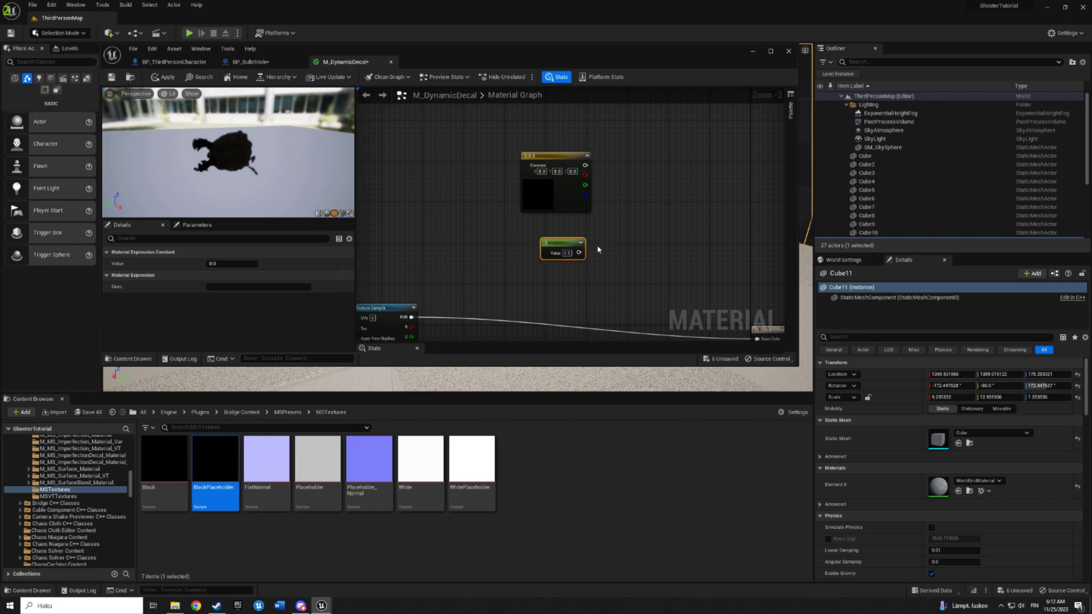
right_click_drag(599, 258, 559, 249)
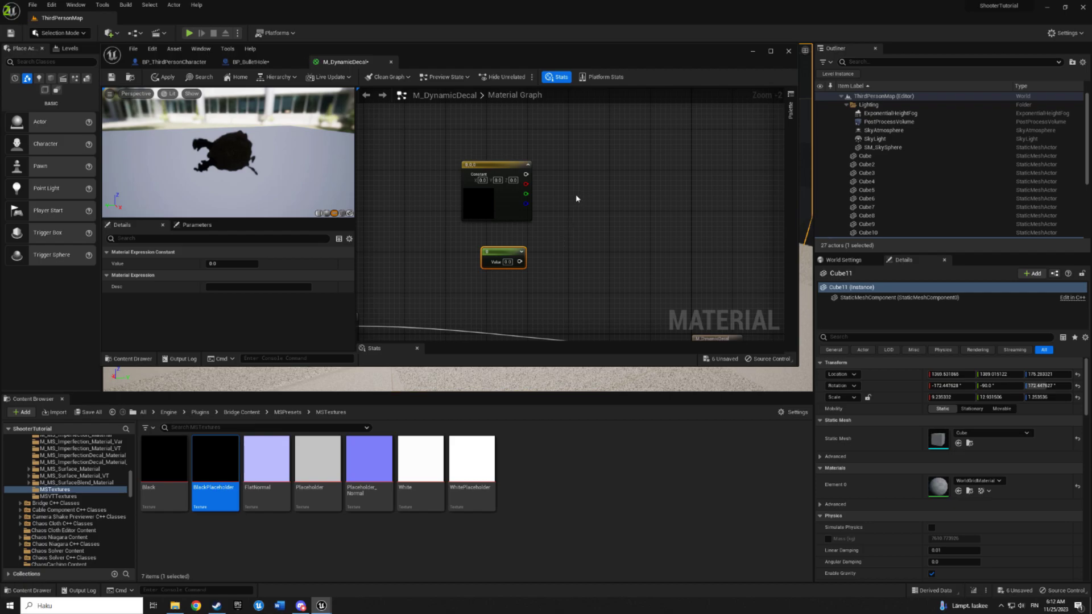
Step: Add a Multiply node and wire the scalar Value into its B input
left_click(575, 193)
right_click(577, 246)
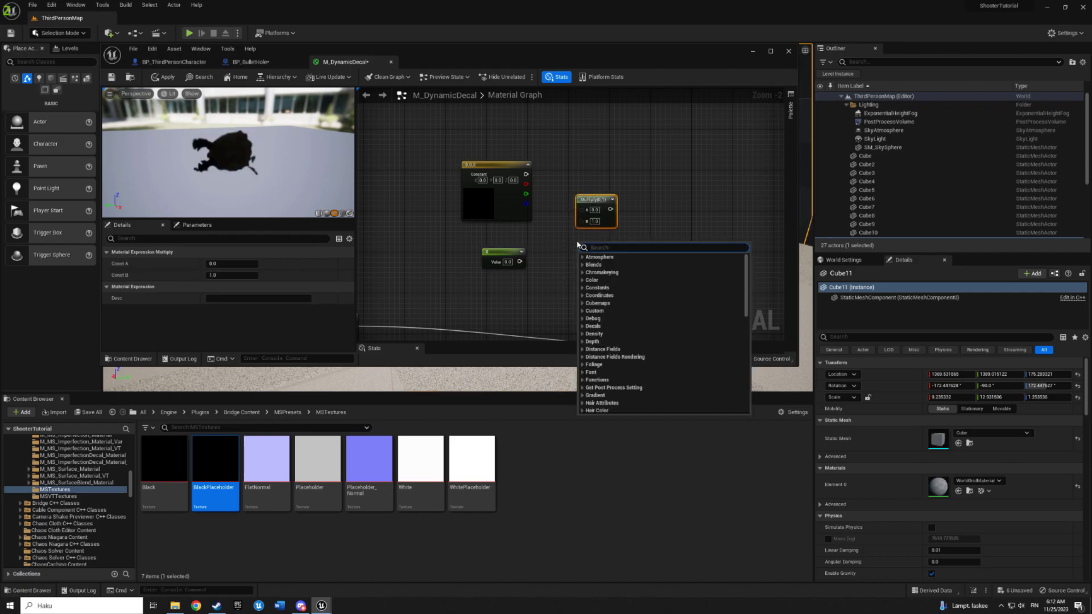
type("multiply")
key("Return")
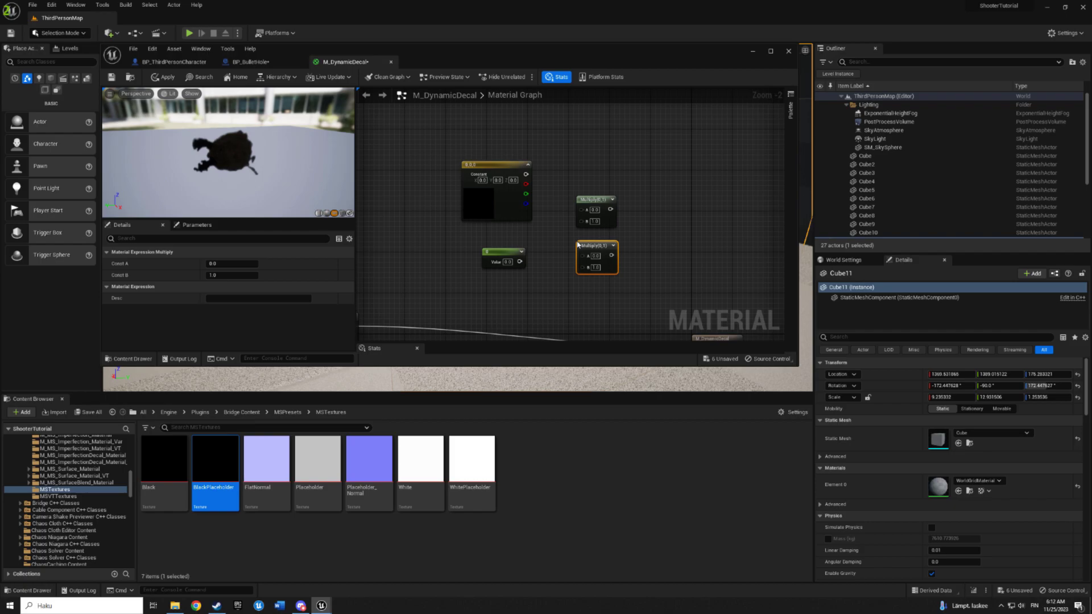
key("Delete")
mouse_move(519, 261)
left_mouse_down()
mouse_move(581, 220)
mouse_move(524, 175)
left_mouse_up()
Step: Connect the Multiply result to the material output's Emissive Color input
scroll(442, 170, "down", 2)
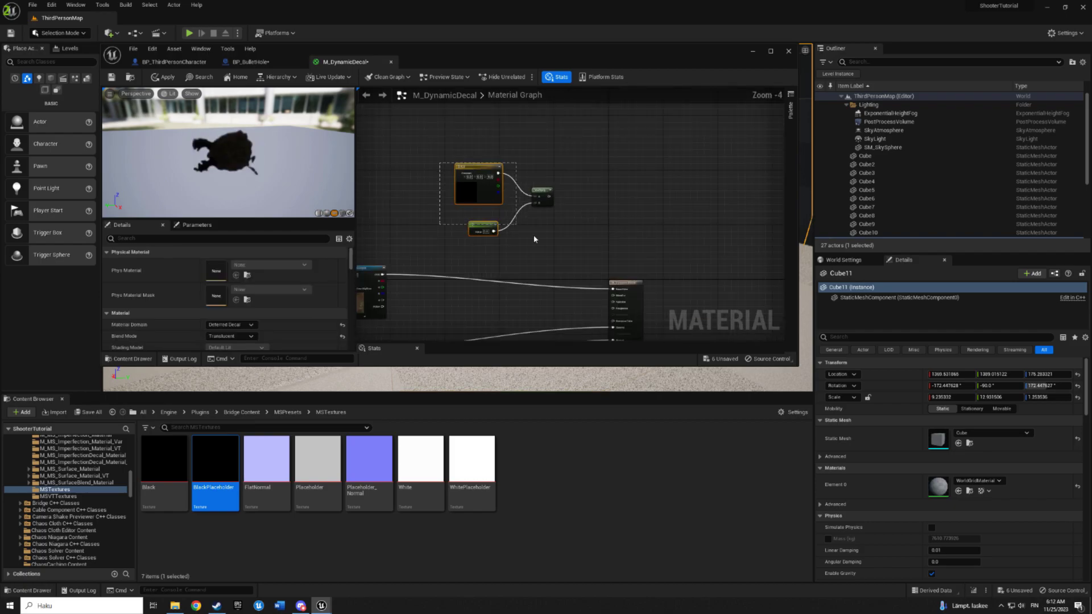
left_click_drag(437, 148, 546, 245)
left_click_drag(574, 141, 637, 266)
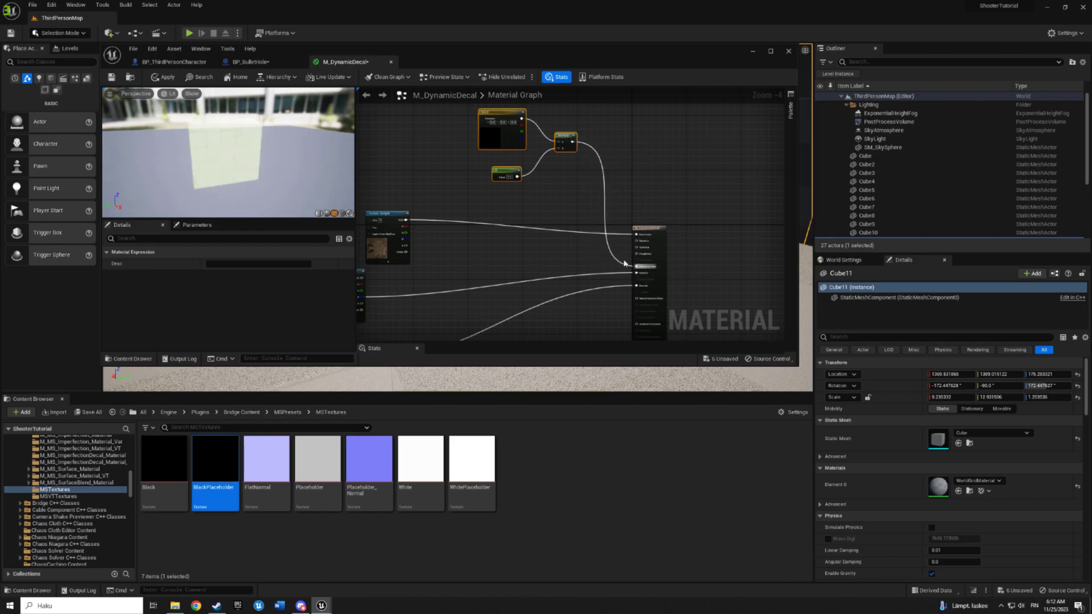
right_click_drag(563, 192, 620, 260)
scroll(577, 225, "up", 3)
scroll(577, 225, "up", 1)
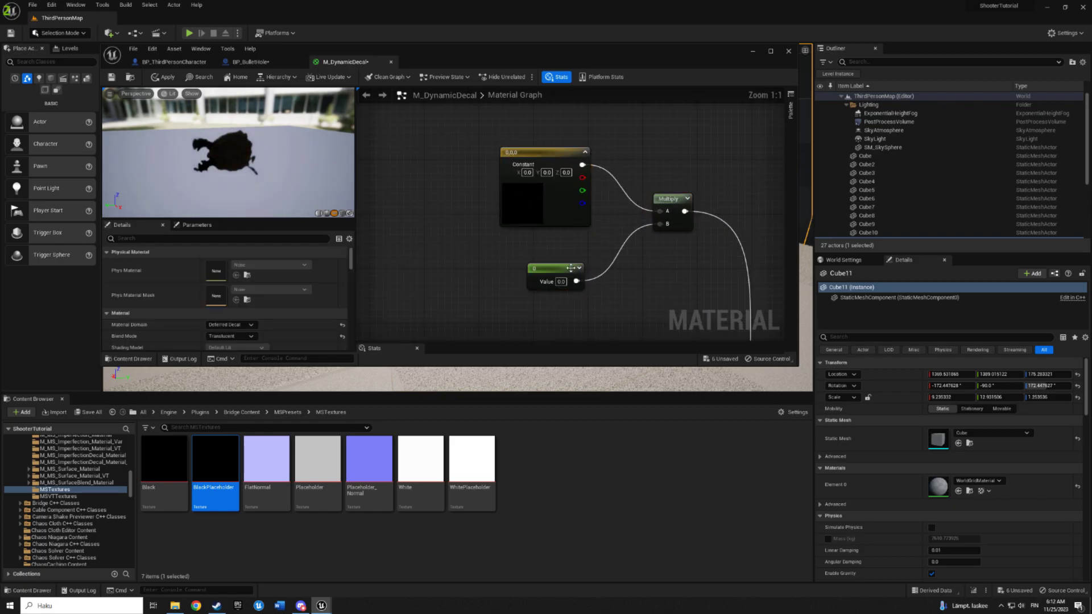
mouse_move(553, 271)
left_mouse_down()
mouse_move(539, 288)
mouse_move(559, 280)
left_mouse_up()
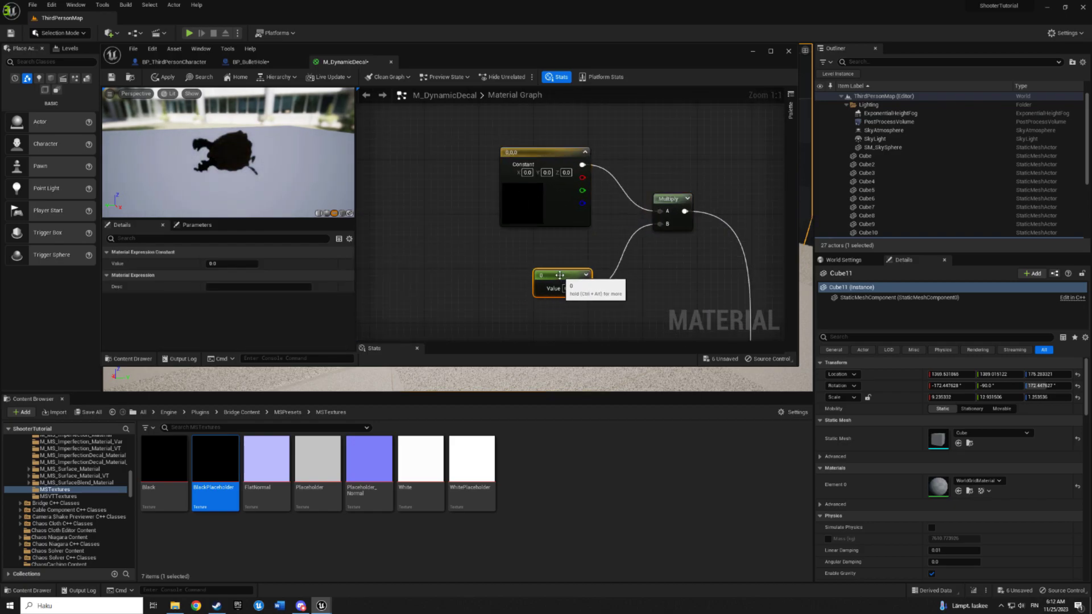
Step: Convert the Value node into a parameter named emissive_boost with default value 4.0
right_click(562, 278)
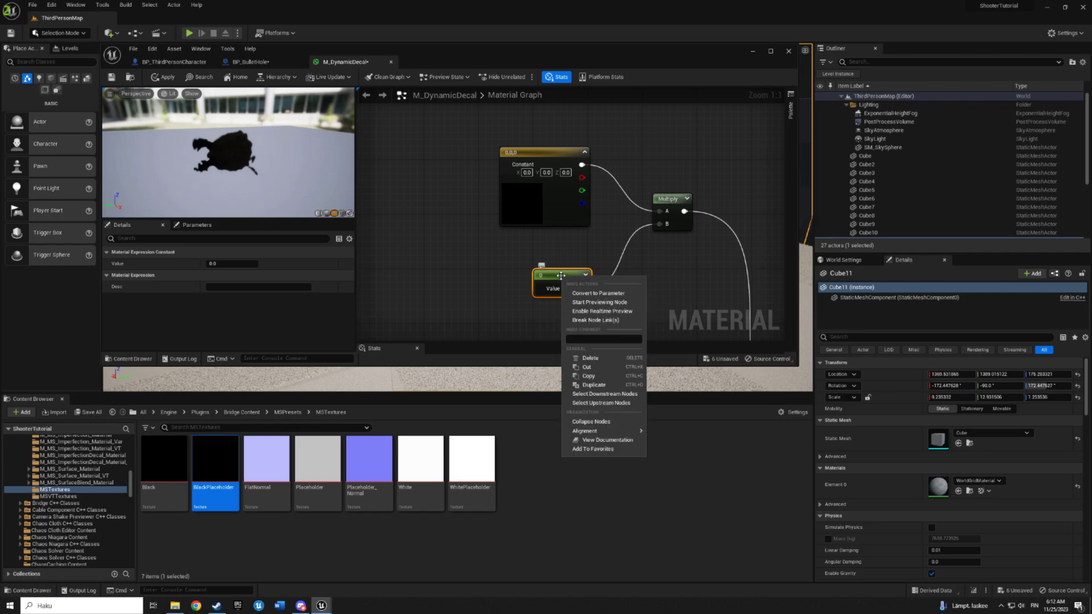
left_click(609, 293)
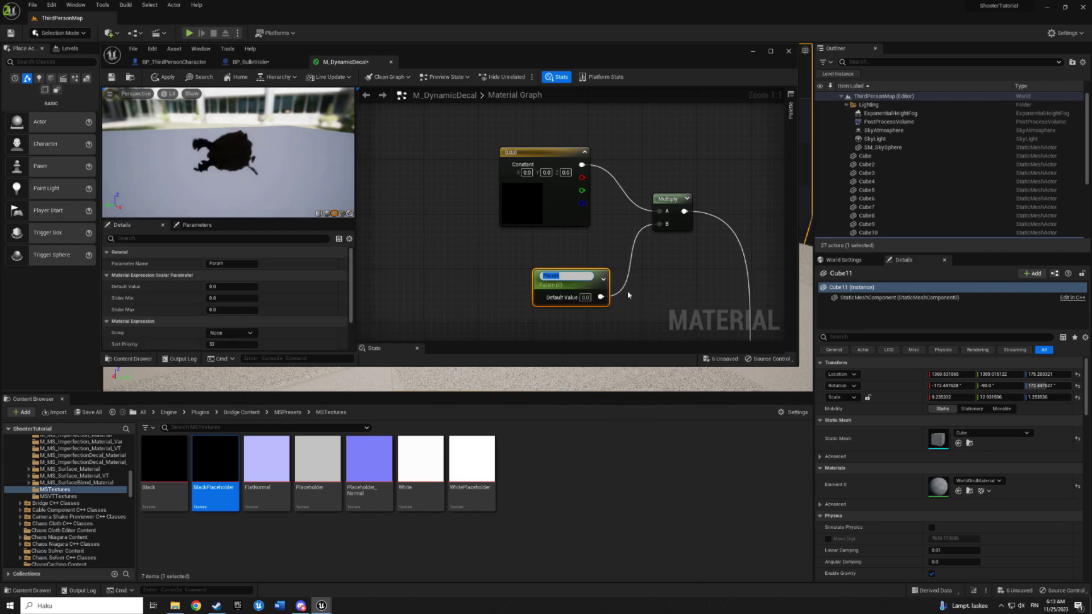
type("emissive_")
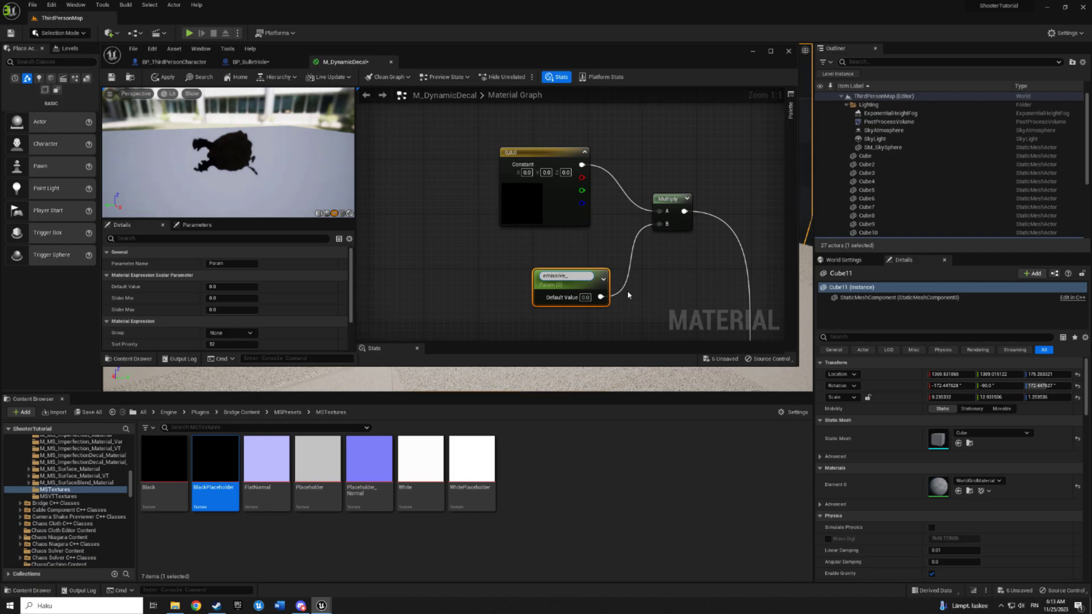
type("boost")
key("Return")
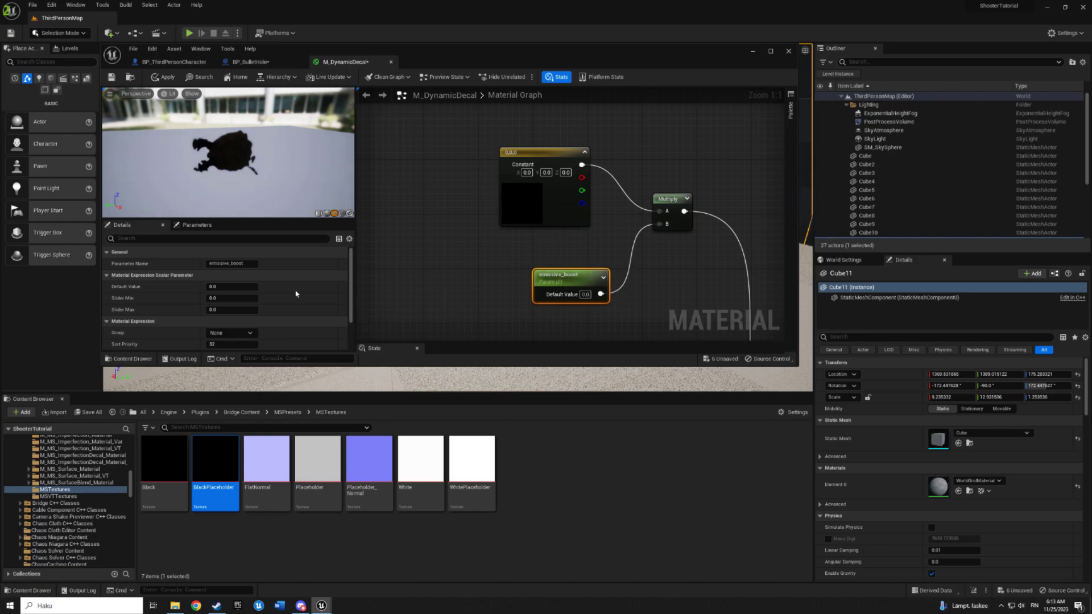
left_click(227, 287)
type("4")
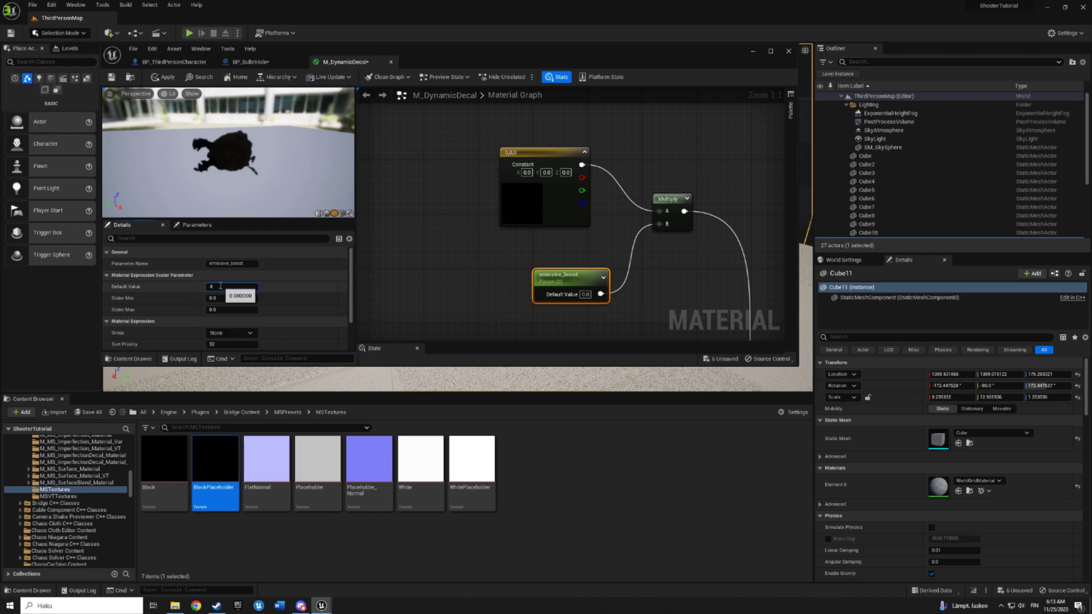
key("Return")
left_click(539, 194)
right_click_drag(540, 192, 525, 207)
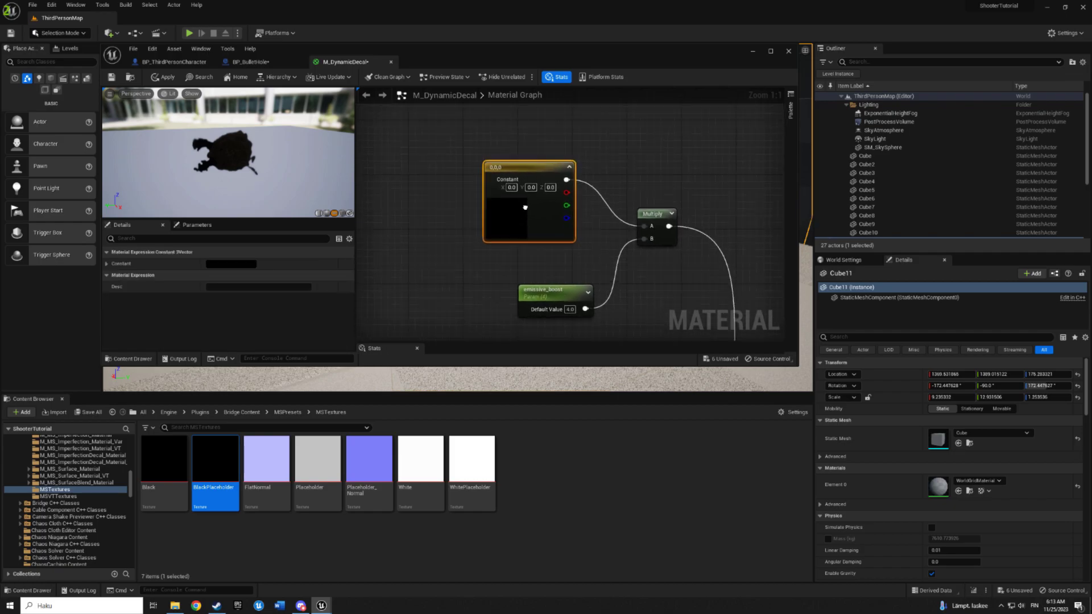
Step: Set the colour Constant to orange (1.0, 0.305442, 0.0) in the Color Picker
left_click_drag(525, 208, 545, 194)
left_click(245, 263)
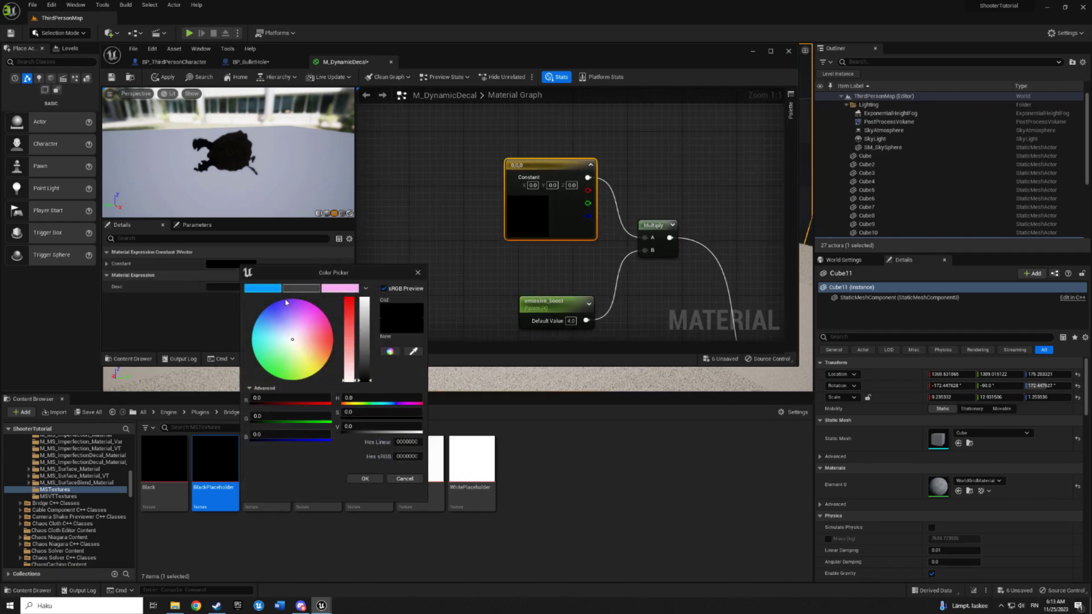
mouse_move(294, 343)
left_mouse_down()
mouse_move(329, 364)
mouse_move(369, 298)
left_mouse_up()
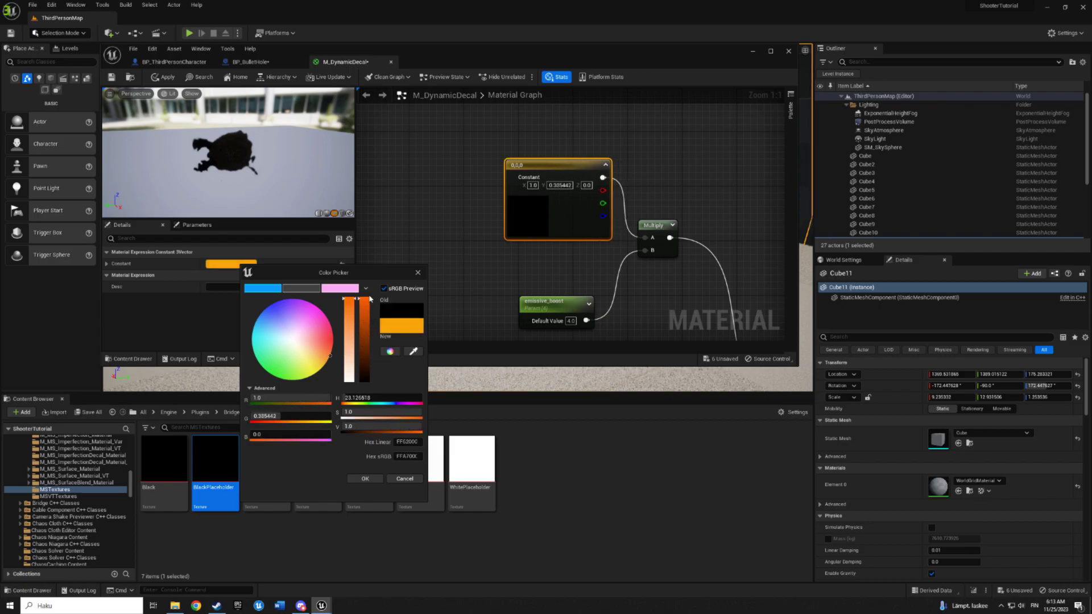
left_click(364, 479)
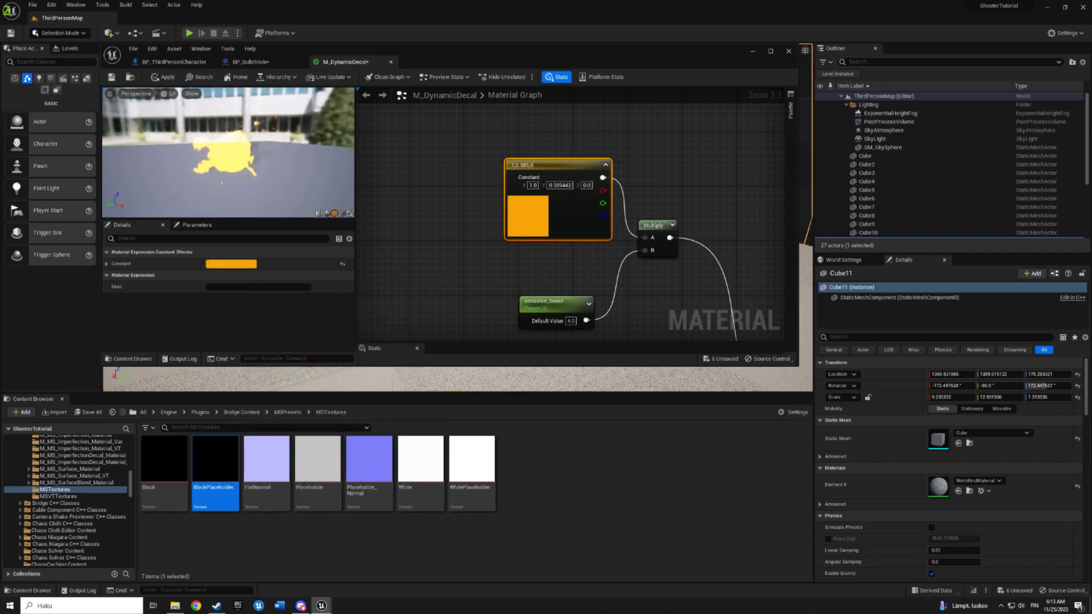
Step: Save the M_DynamicDecal material
left_click(111, 76)
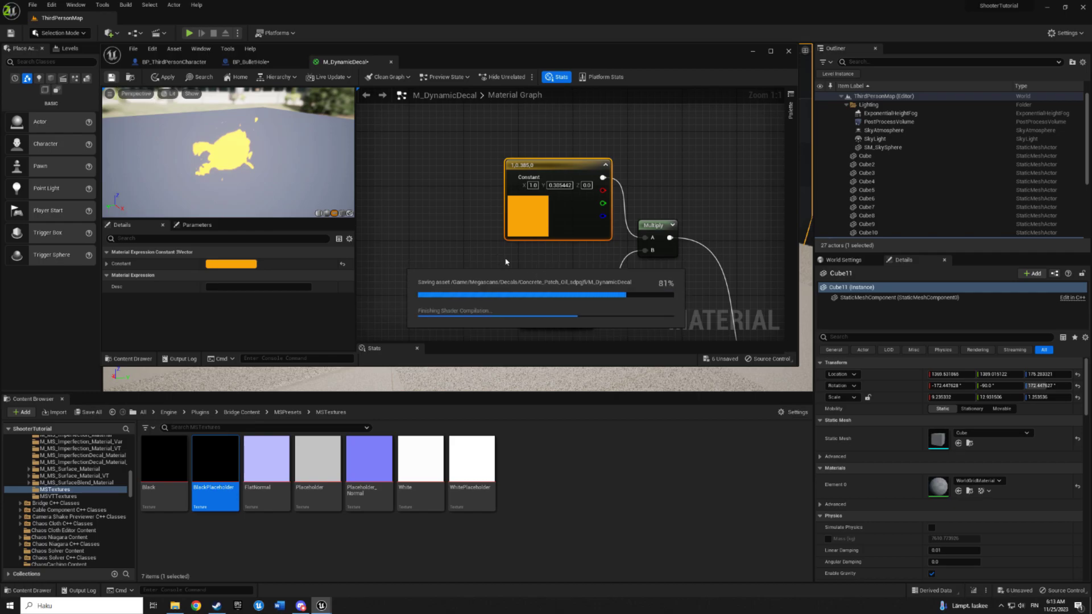
scroll(524, 266, "down", 1)
scroll(524, 266, "down", 1)
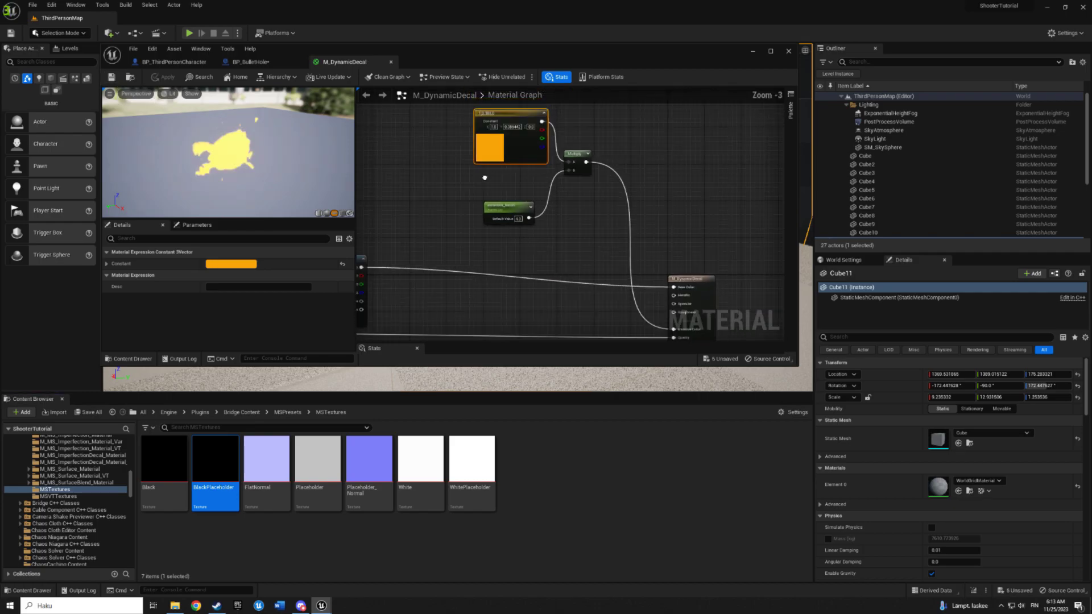
scroll(524, 266, "down", 1)
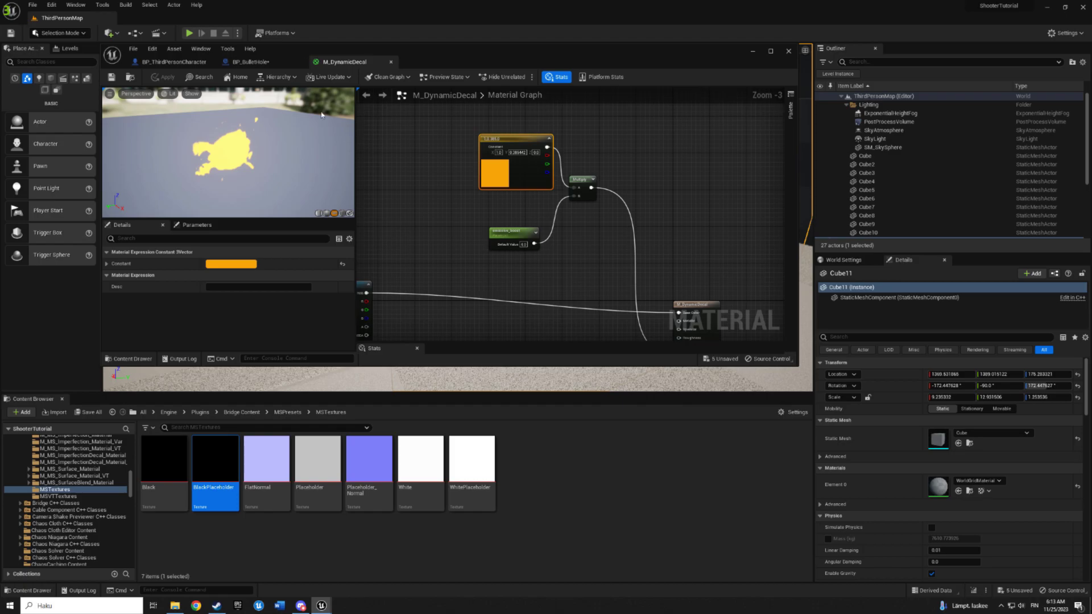
Step: Assign M_DynamicDecal as the Decal component's material in BP_BulletHole
left_click(253, 62)
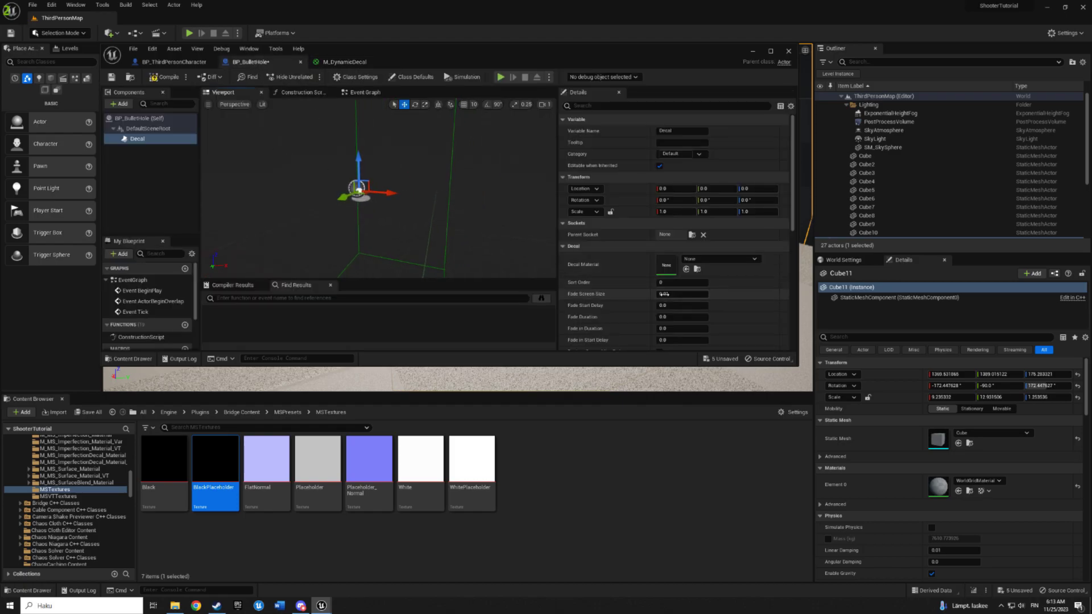
left_click(344, 62)
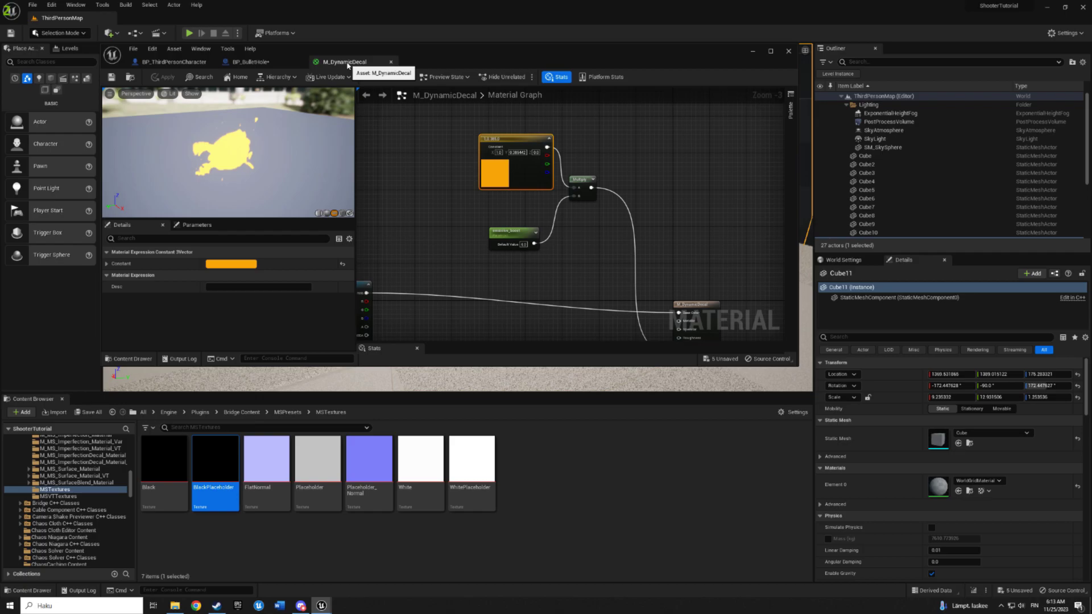
left_click(131, 79)
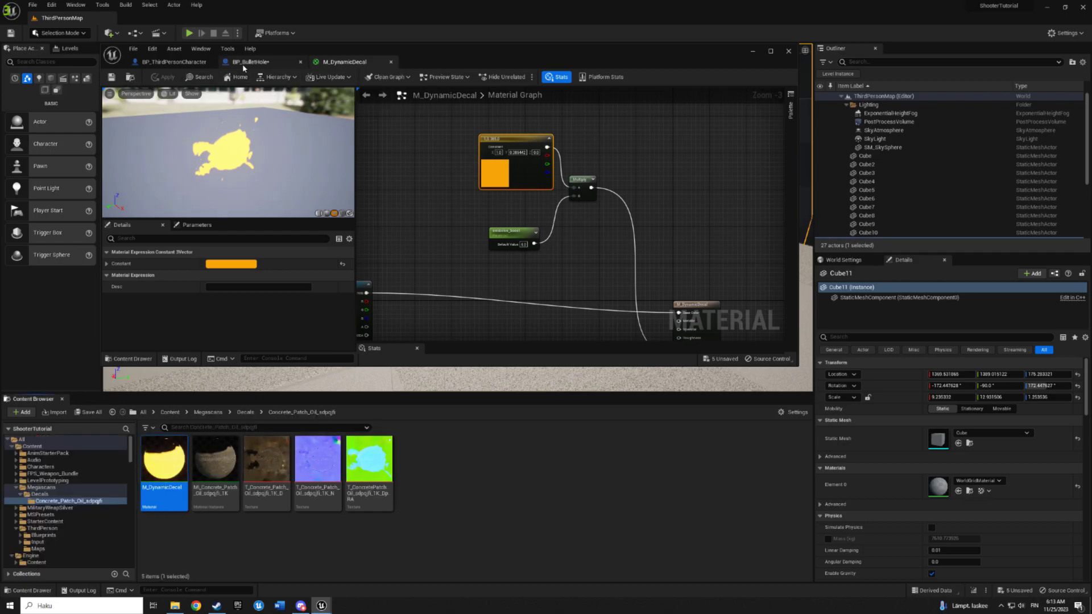
left_click(243, 62)
left_click_drag(164, 463, 664, 257)
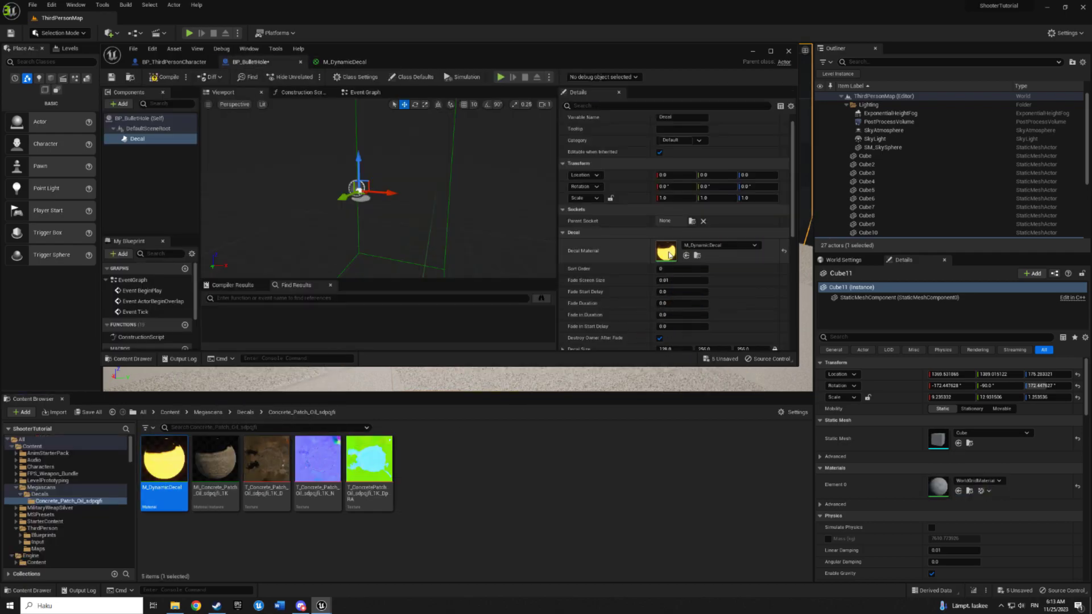
right_click_drag(490, 173, 546, 173)
Step: Compile and save BP_BulletHole, then place an instance on the level's wall
right_click_drag(398, 188, 353, 188)
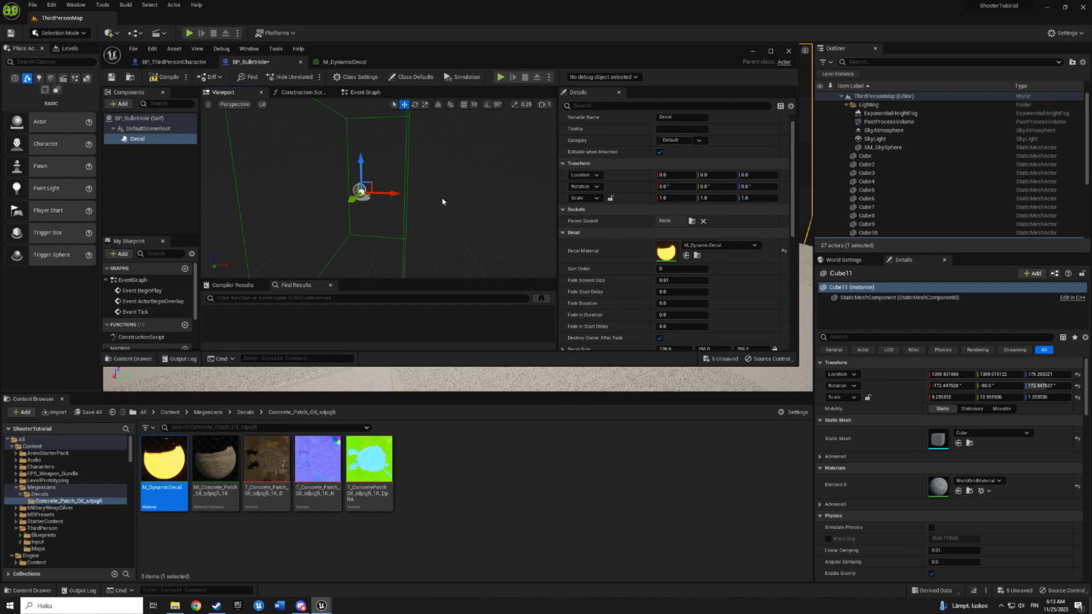
right_click_drag(442, 202, 421, 216)
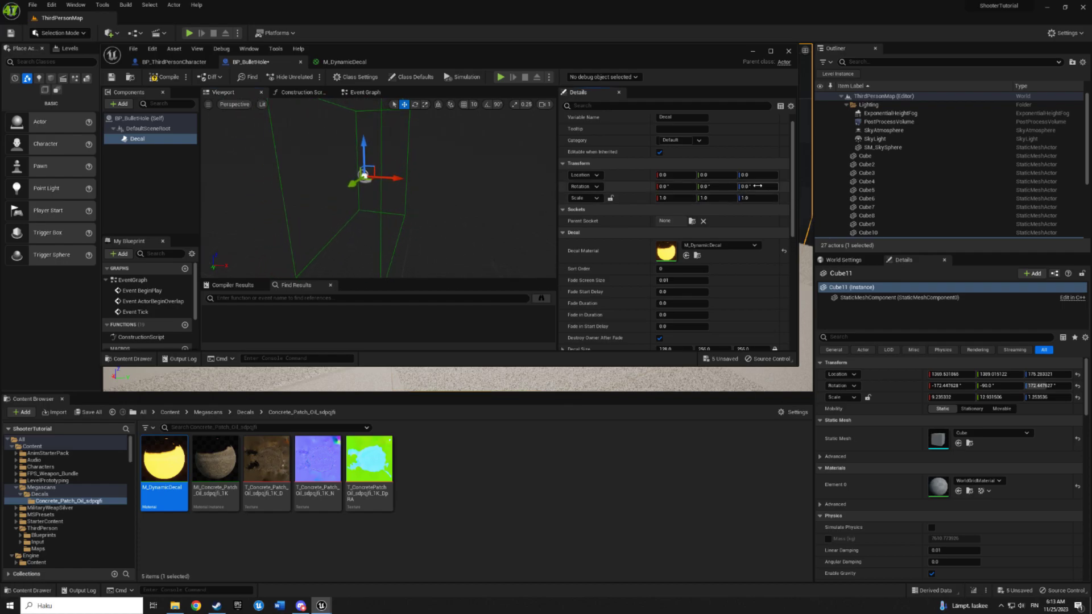
key("Return")
key("ctrl+s")
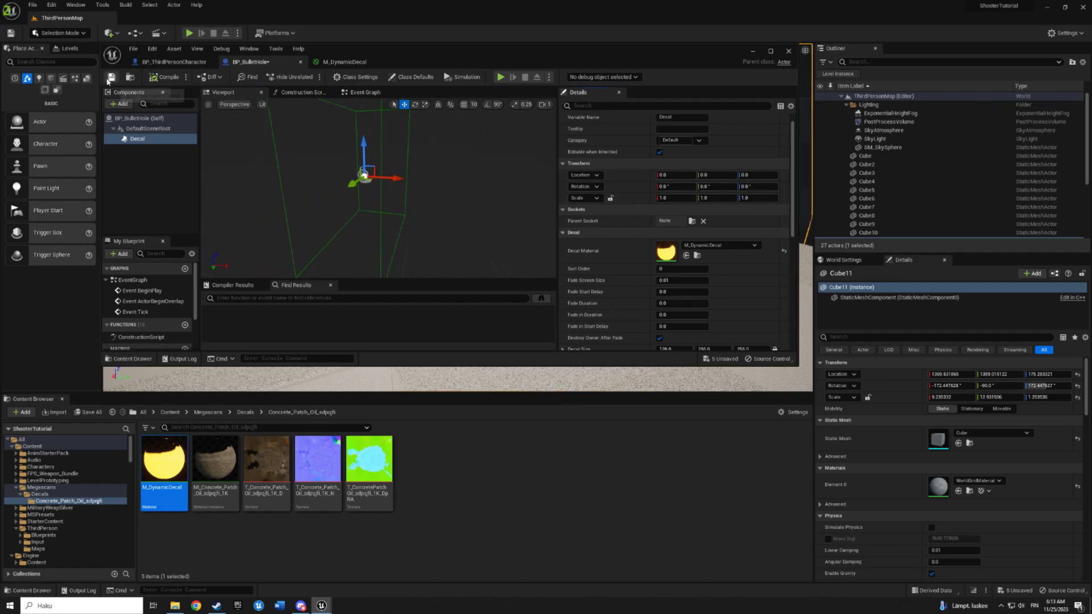
mouse_move(461, 56)
left_mouse_down()
mouse_move(664, 408)
mouse_move(661, 533)
left_mouse_up()
left_click_drag(574, 460, 446, 129)
Step: Scale the Decal component to 0.3, 0.05, 0.05
key("f")
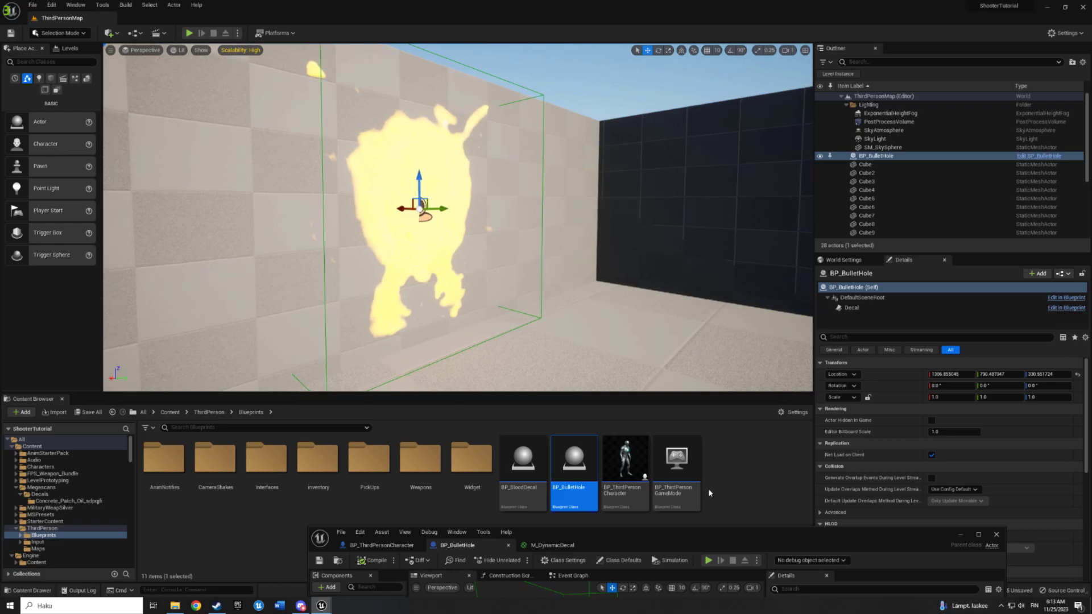
mouse_move(668, 538)
left_mouse_down()
mouse_move(555, 479)
mouse_move(427, 295)
left_mouse_up()
left_click(402, 349)
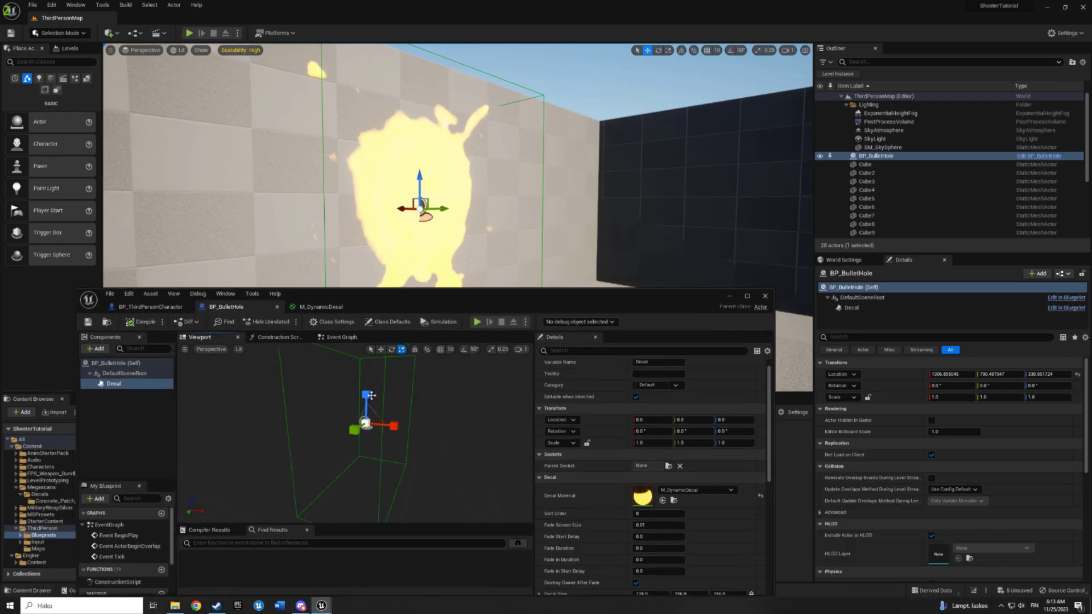
left_click_drag(366, 394, 366, 392)
left_click(113, 383)
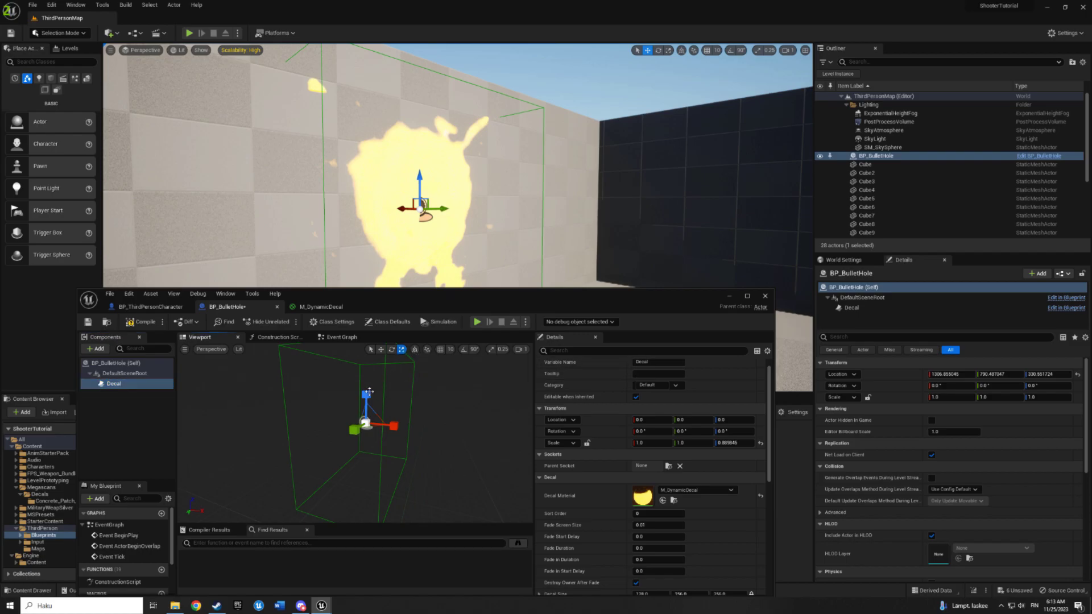
mouse_move(366, 394)
left_mouse_down()
mouse_move(366, 439)
mouse_move(359, 428)
left_mouse_up()
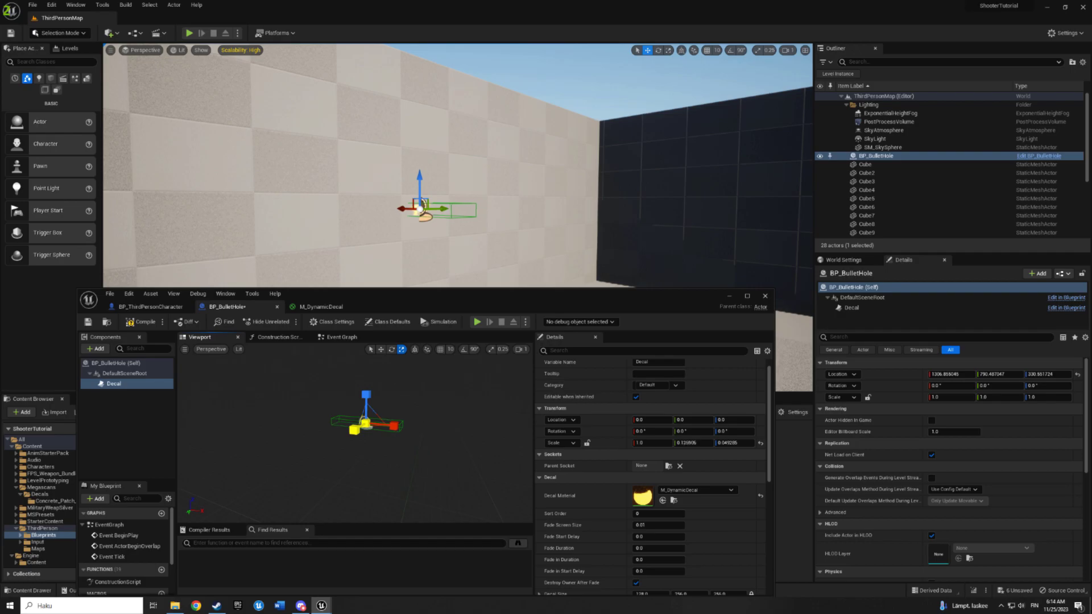
left_click(688, 442)
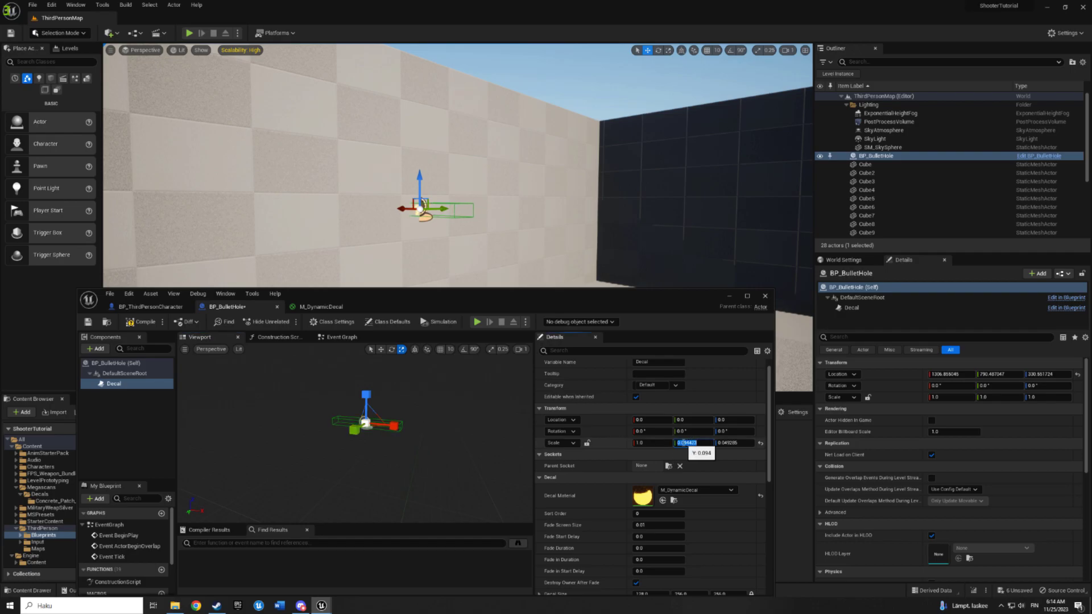
left_click_drag(683, 442, 705, 443)
type("0.05")
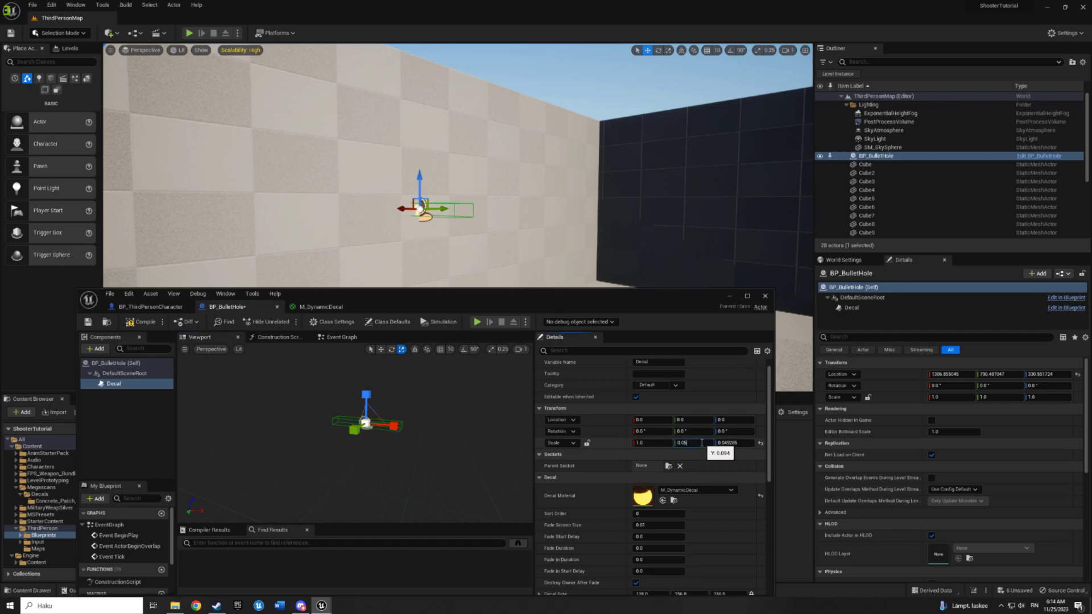
key("Return")
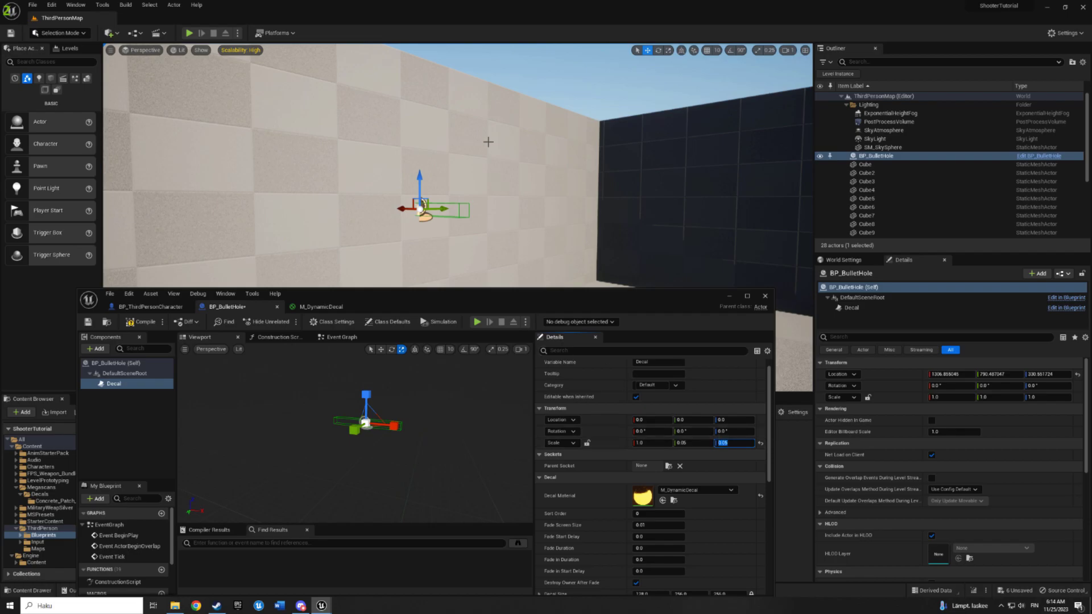
mouse_move(487, 139)
left_mouse_down()
mouse_move(471, 97)
mouse_move(472, 171)
left_mouse_up()
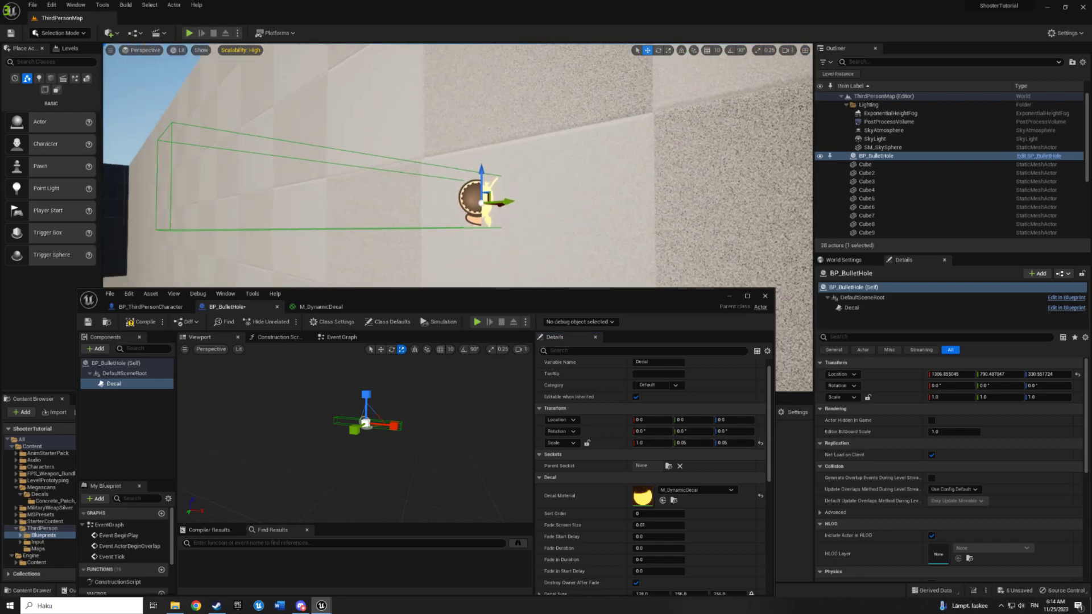
mouse_move(655, 443)
left_mouse_down()
mouse_move(625, 442)
mouse_move(661, 443)
left_mouse_up()
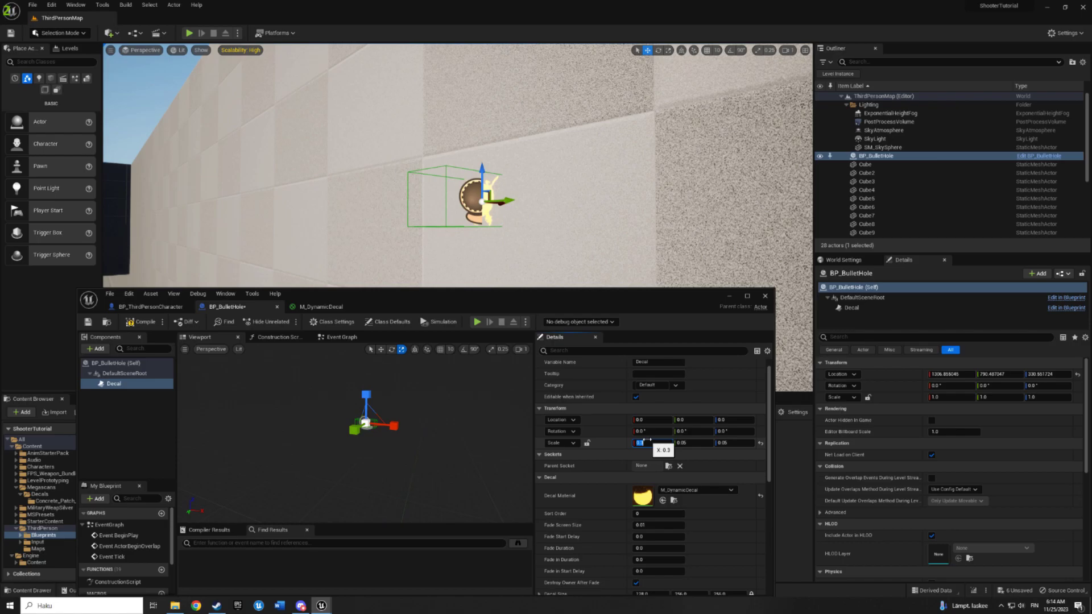
Step: Compile the blueprint and inspect the smaller glowing decal in the level
left_click(130, 320)
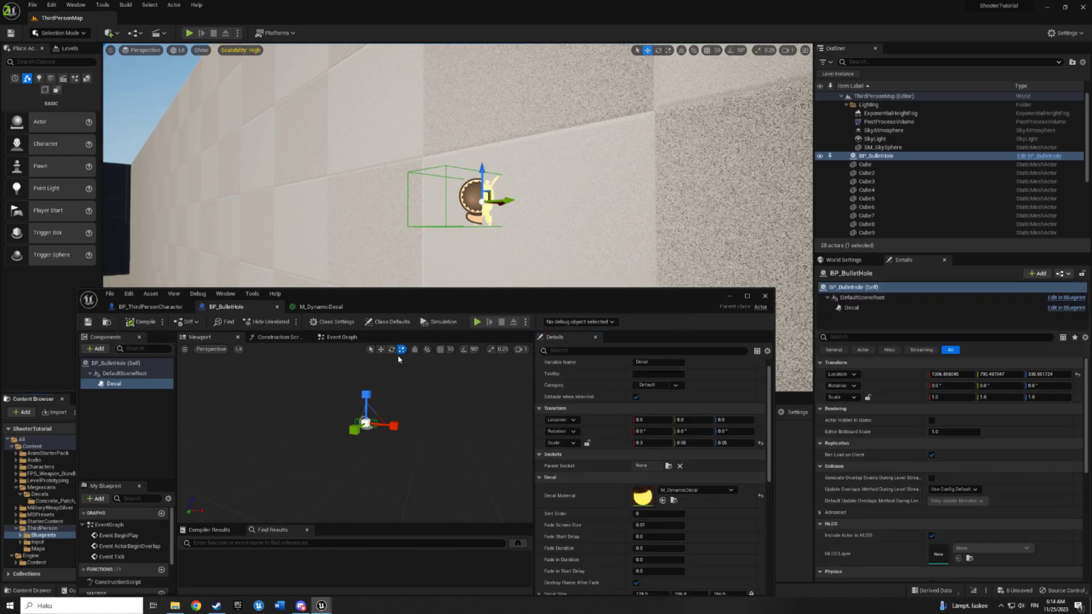
mouse_move(486, 200)
right_mouse_down()
mouse_move(707, 57)
mouse_move(485, 201)
right_mouse_up()
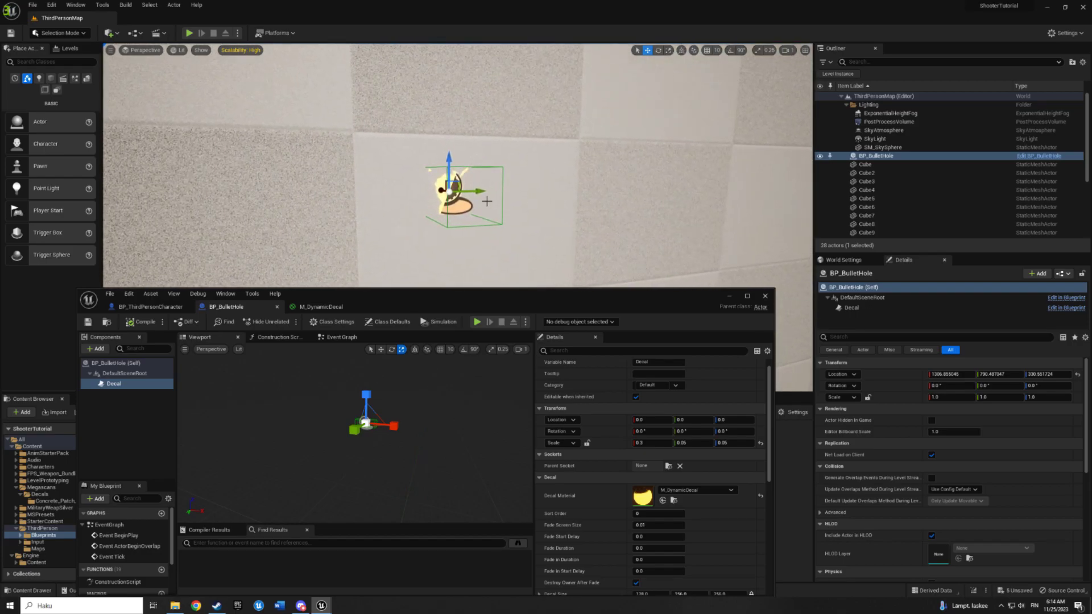
left_click_drag(385, 296, 394, 260)
Step: Set BP_BulletHole's Initial Life Span class default to 10
left_click(348, 300)
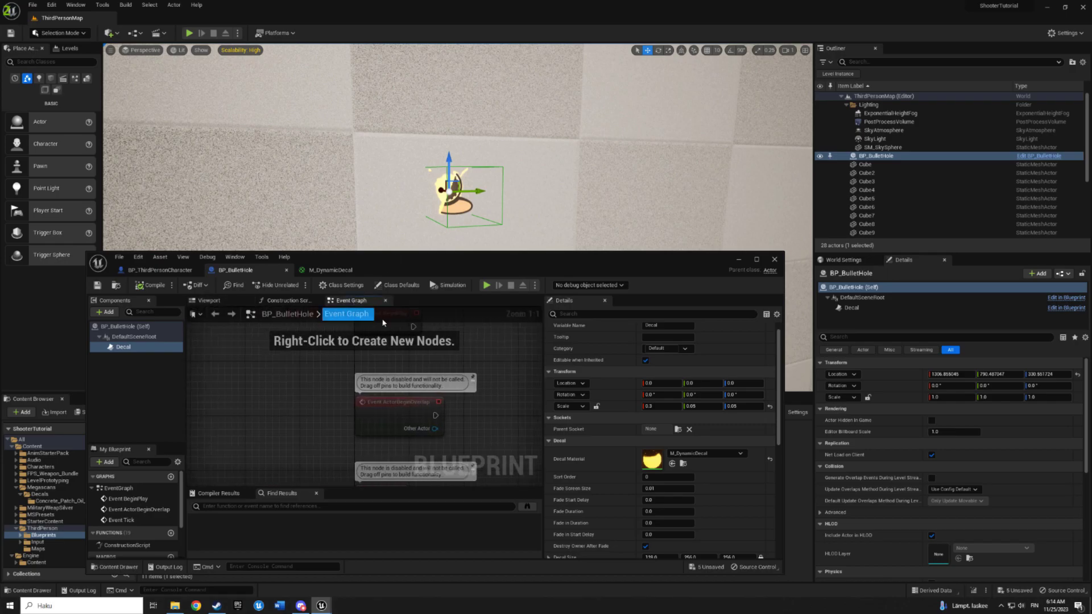
left_click(137, 327)
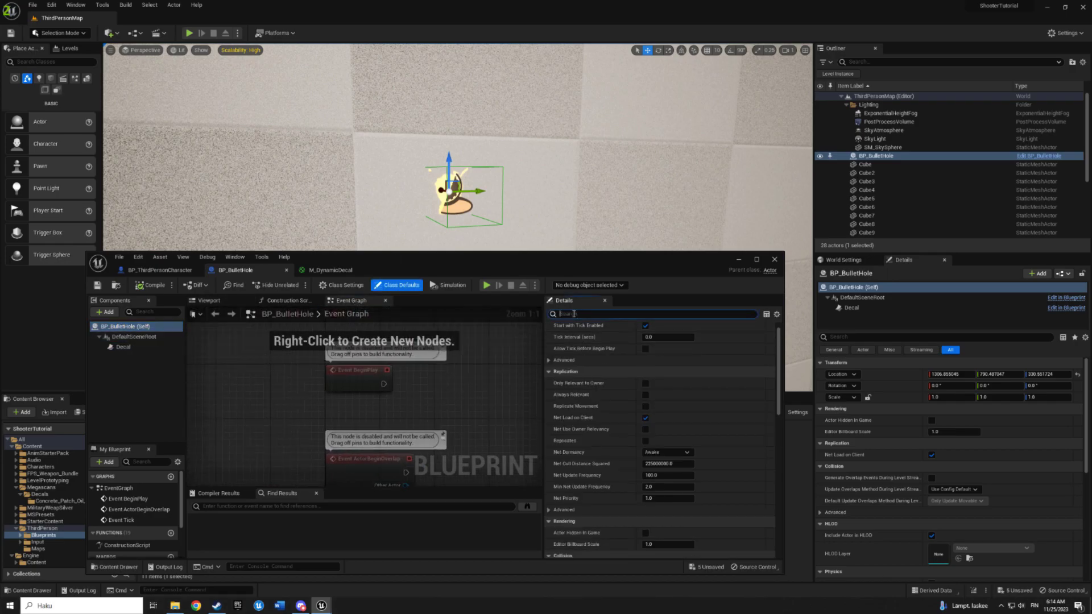
type("life")
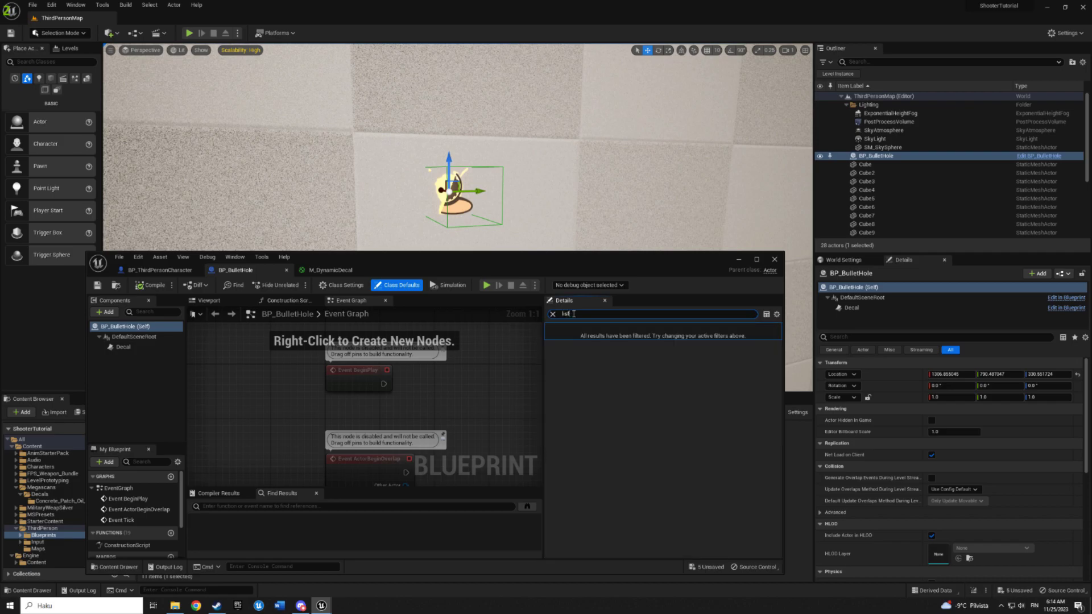
key("BackSpace")
key("BackSpace")
type("fe")
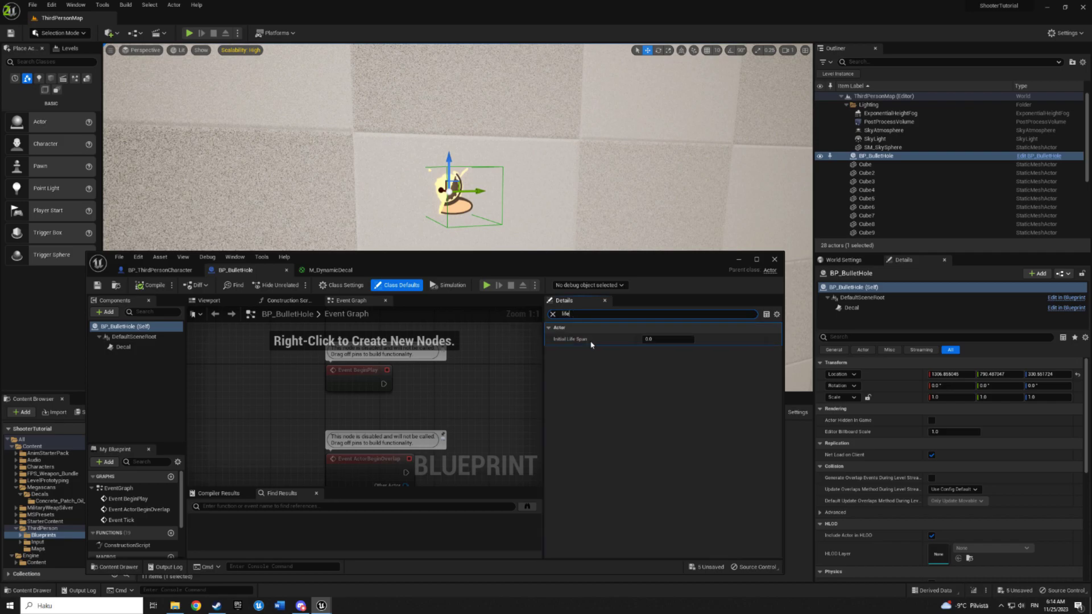
mouse_move(579, 341)
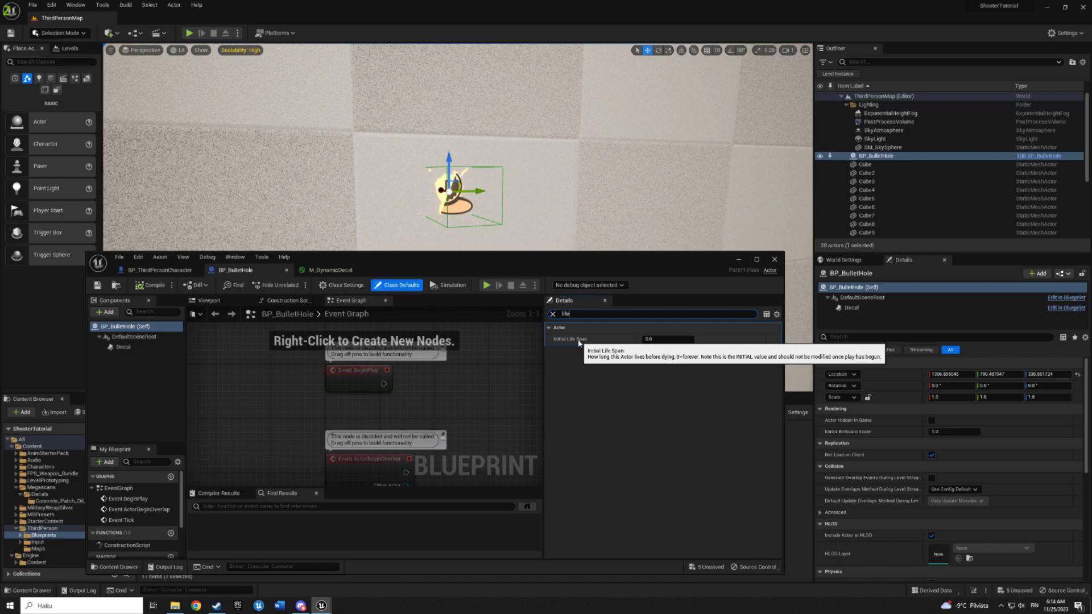
right_click_drag(410, 200, 409, 200)
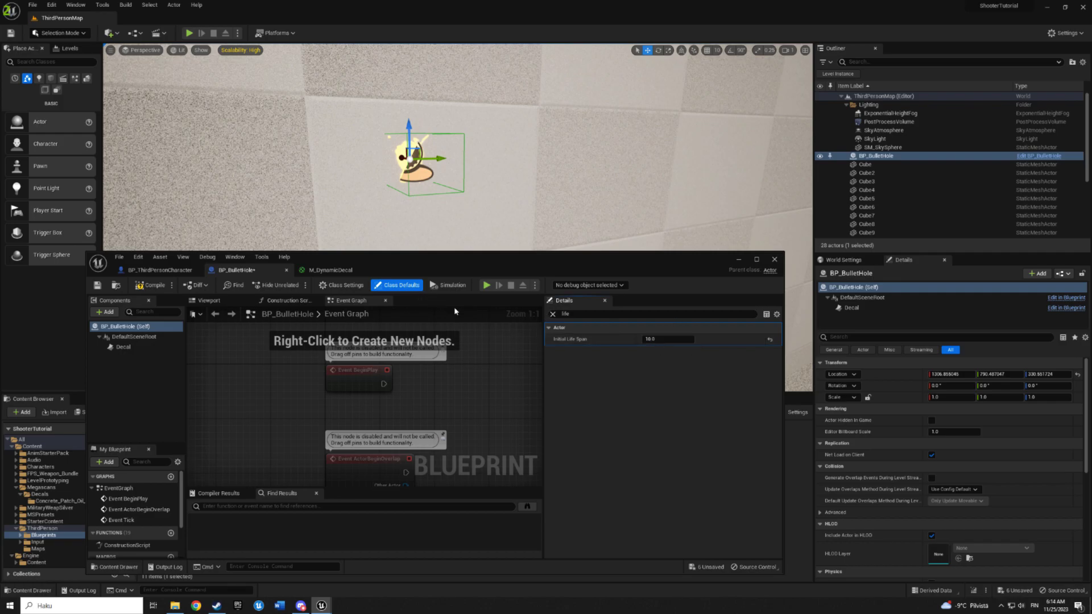
Step: Maximize the blueprint editor and select the ActorBeginOverlap and Tick event nodes
right_click_drag(446, 348, 443, 394)
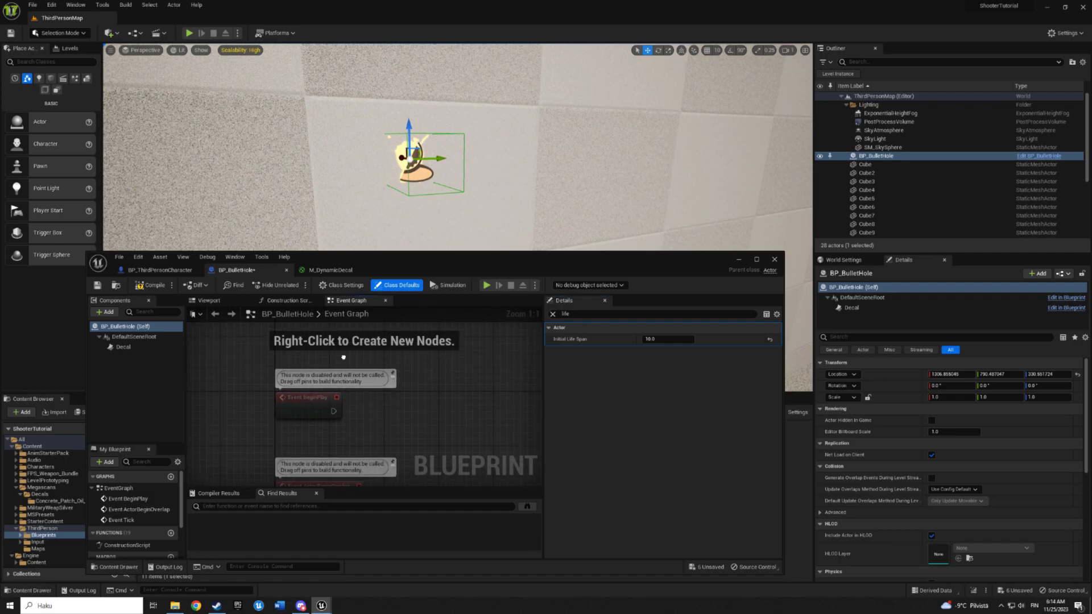
scroll(381, 384, "down", 1)
double_click(445, 270)
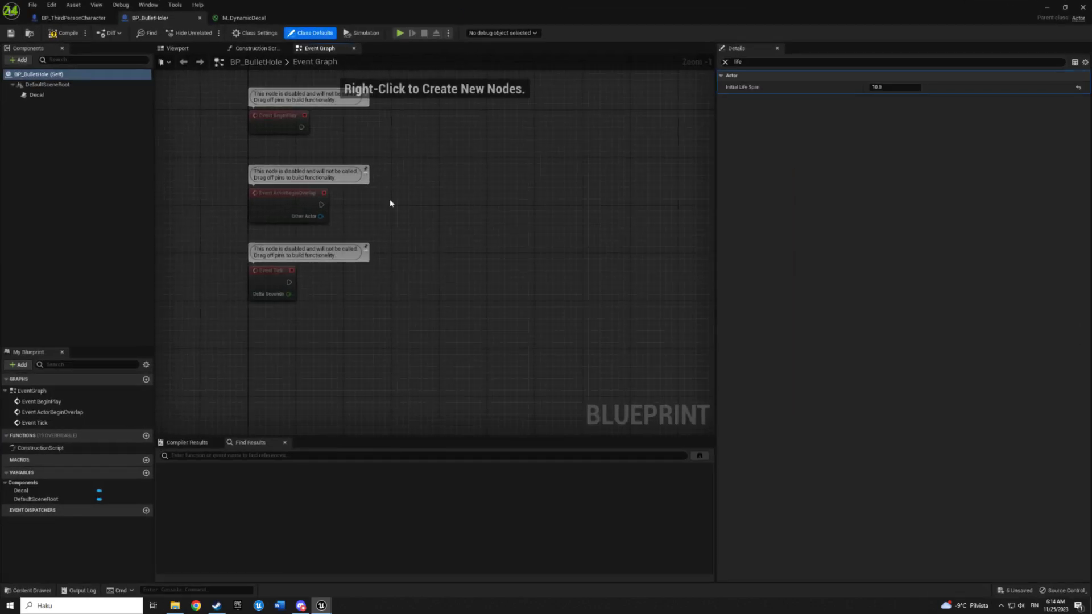
right_click_drag(390, 201, 441, 244)
left_click_drag(270, 252, 506, 420)
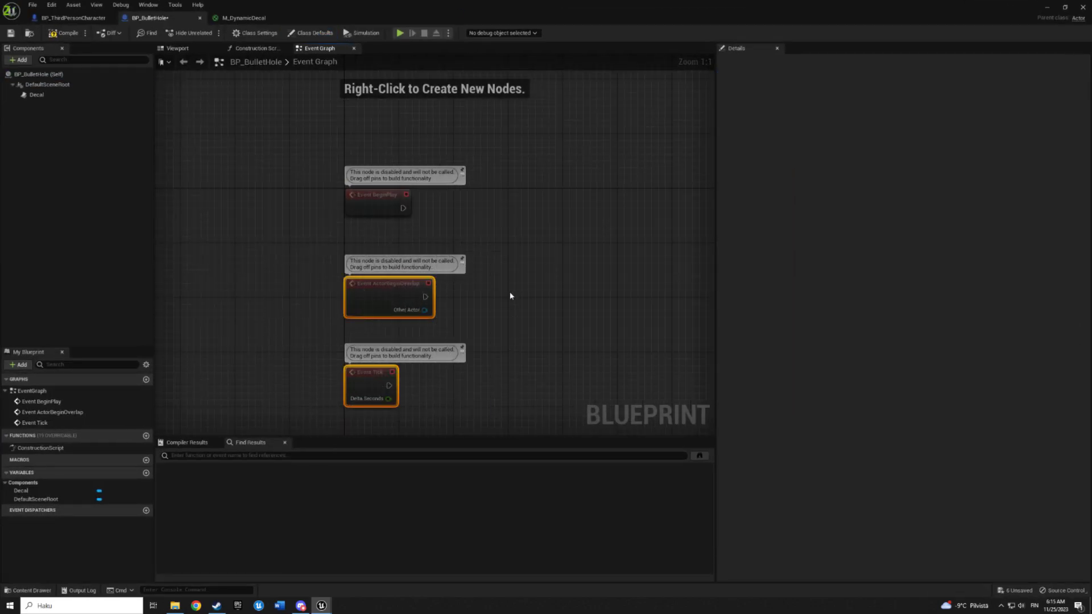
Step: Delete the unused events and have BeginPlay create a dynamic material instance for the Decal
key("Delete")
mouse_move(468, 241)
right_mouse_down()
mouse_move(464, 326)
mouse_move(456, 300)
right_mouse_up()
left_click(403, 281)
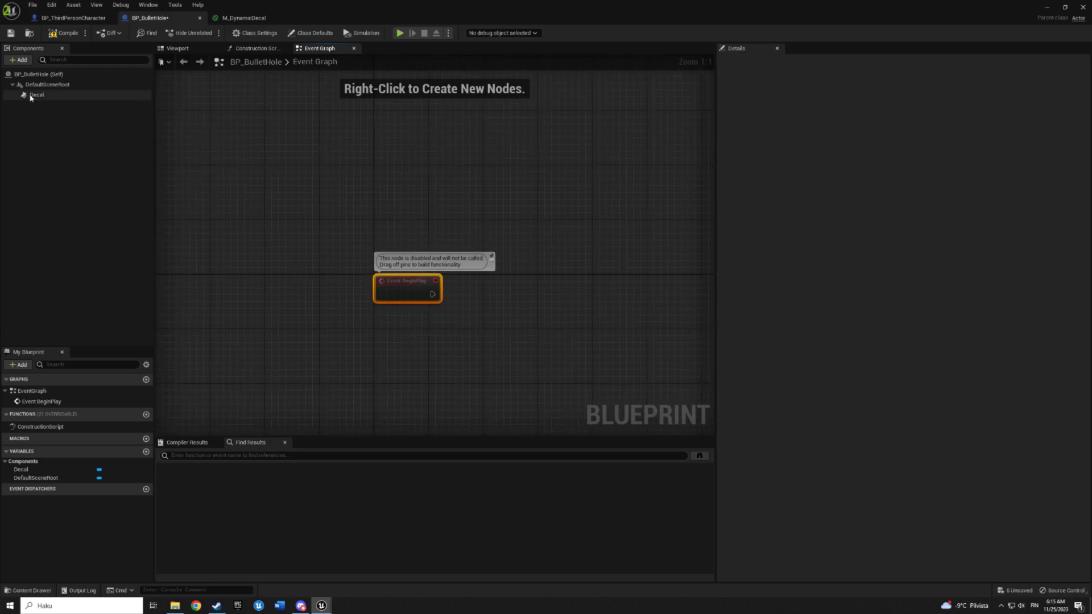
mouse_move(26, 95)
left_mouse_down()
mouse_move(370, 314)
mouse_move(386, 343)
mouse_move(469, 317)
left_mouse_up()
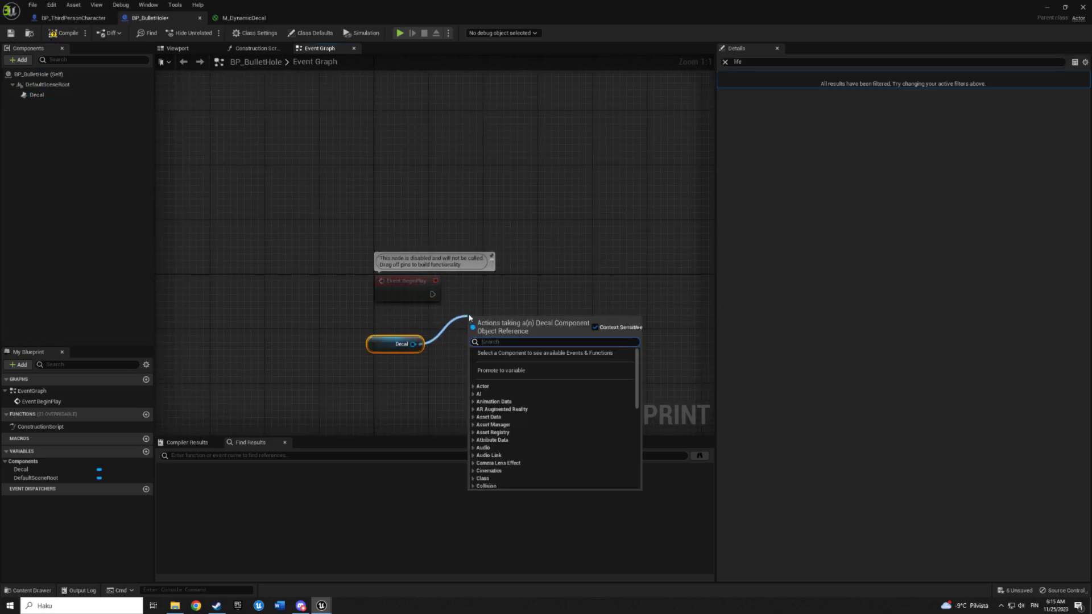
type("create")
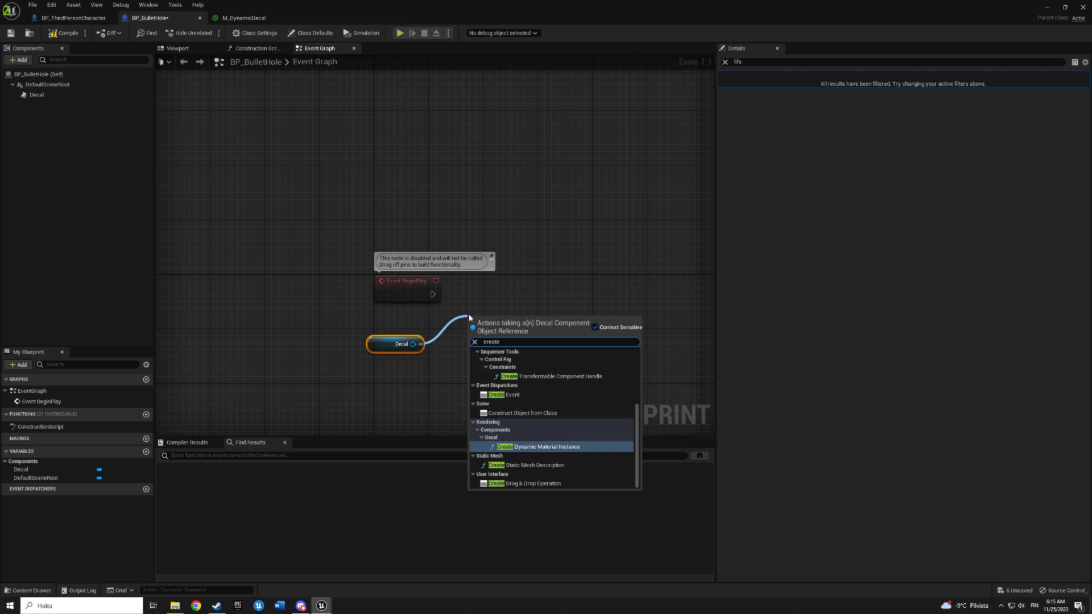
type(" dynamic")
key("Return")
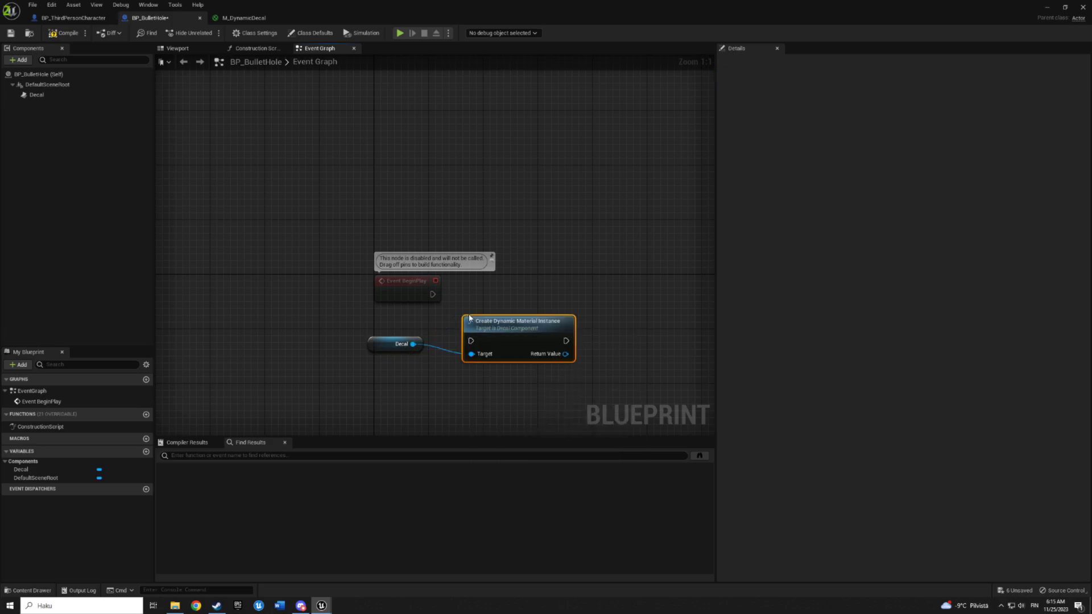
left_click_drag(520, 322, 525, 280)
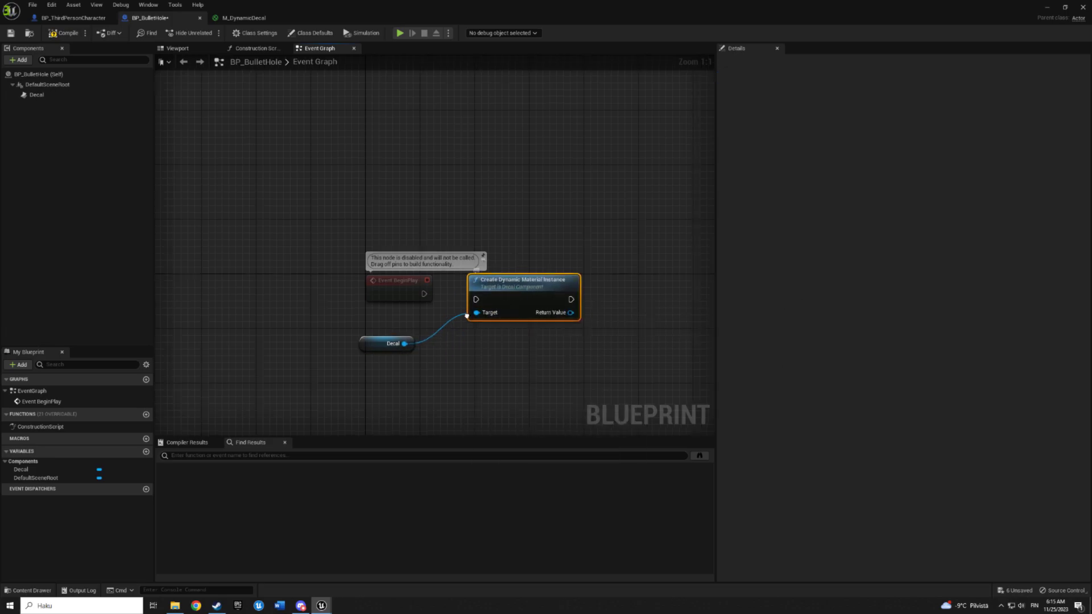
left_click_drag(424, 293, 476, 299)
right_click_drag(501, 322, 384, 321)
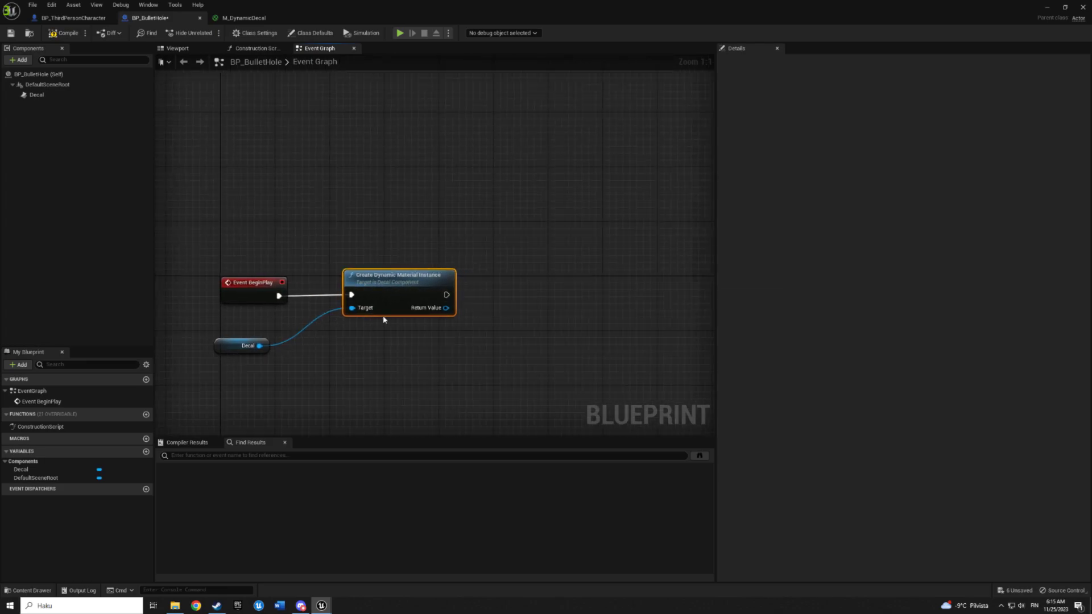
Step: Store the material instance in a new variable named DynamicMaterialInstance
left_click_drag(446, 307, 507, 310)
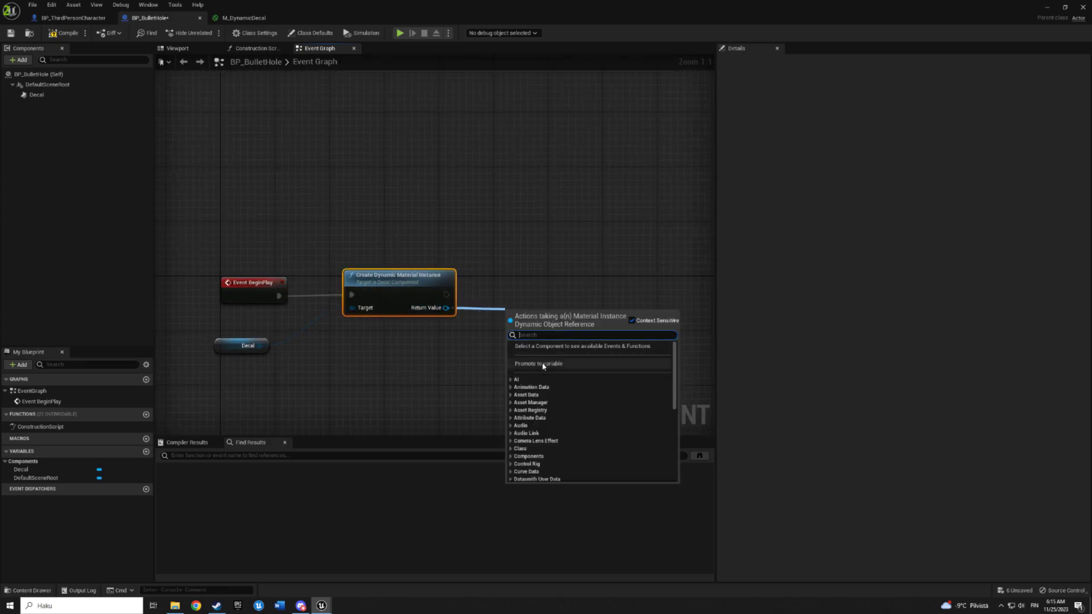
left_click(542, 364)
type("DynamicMaterialInsta")
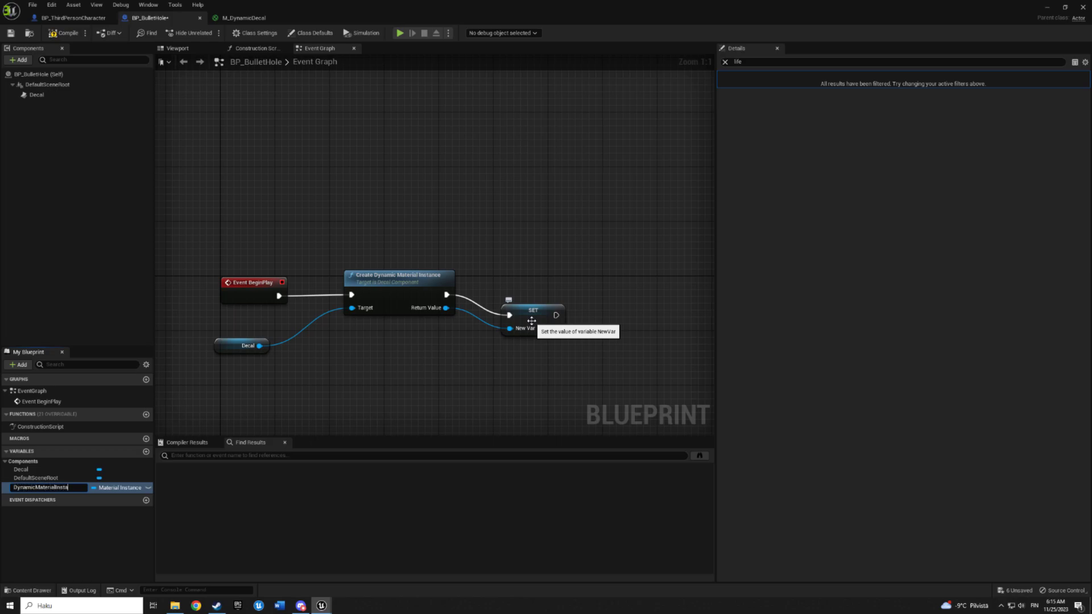
type("nce")
key("Return")
left_click_drag(549, 310, 555, 291)
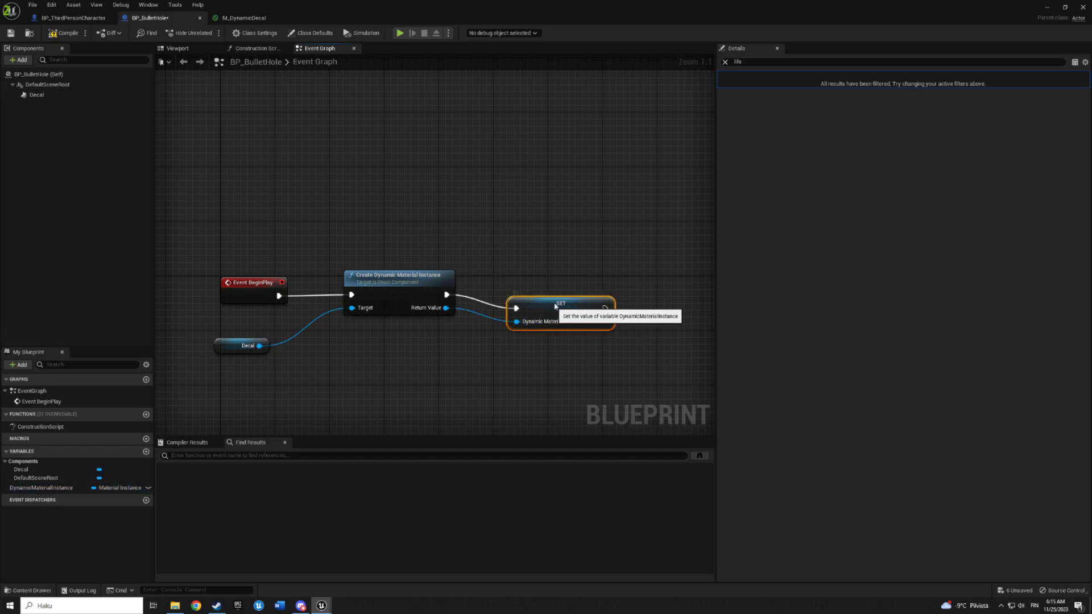
left_click(630, 329)
mouse_move(630, 329)
right_mouse_down()
mouse_move(433, 292)
mouse_move(586, 303)
mouse_move(498, 290)
right_mouse_up()
left_click(514, 290)
Step: Add a Set Scalar Parameter Value node driven by the stored material instance
left_click_drag(467, 292, 531, 303)
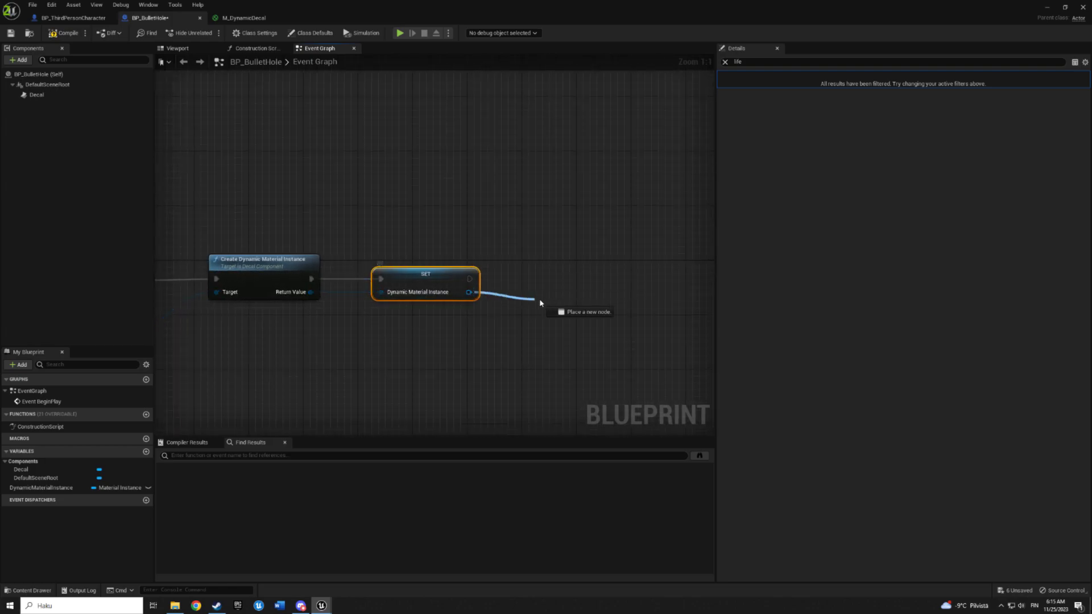
type("set scalar")
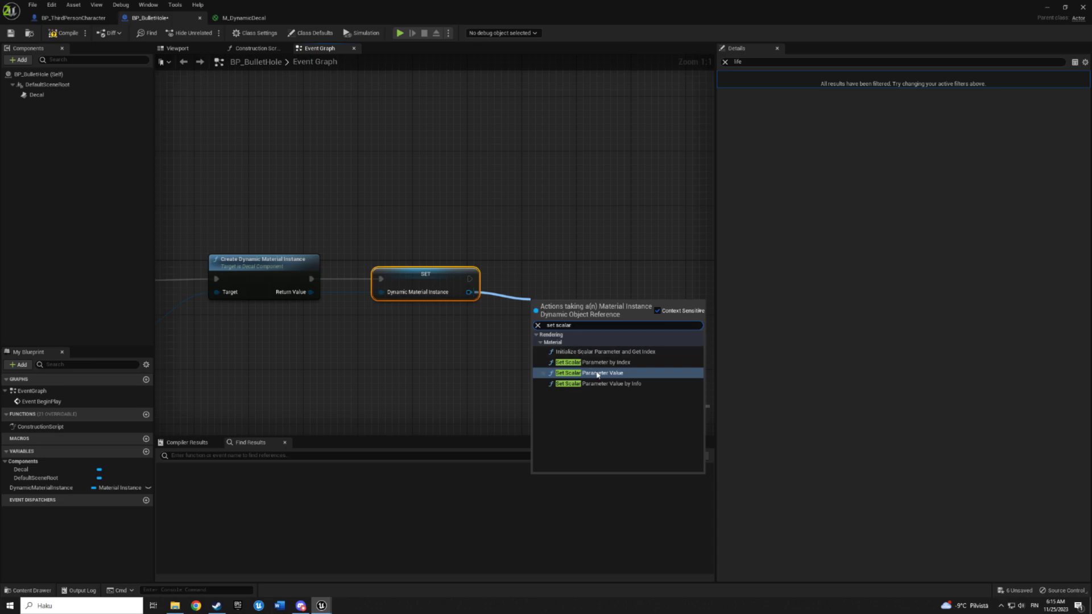
left_click(597, 374)
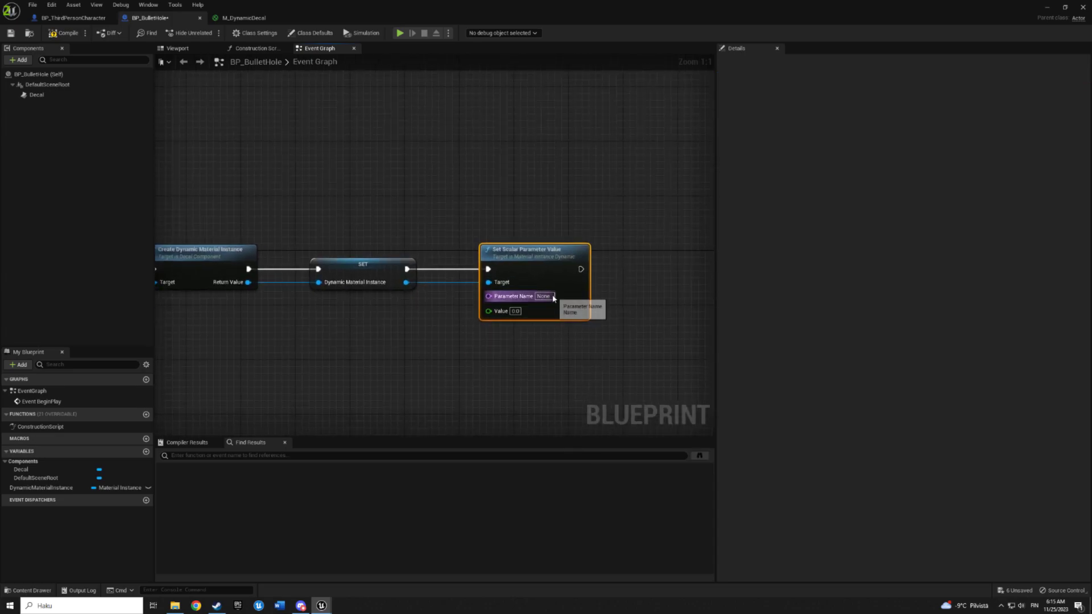
left_click(543, 296)
left_click(236, 18)
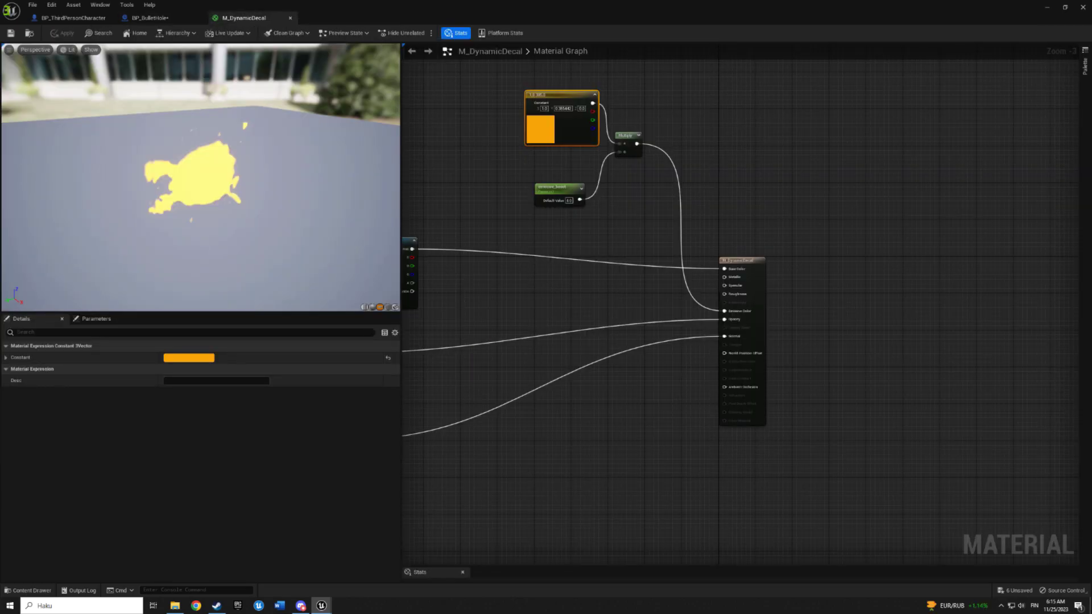
scroll(546, 359, "up", 2)
scroll(569, 318, "up", 2)
left_click(625, 270)
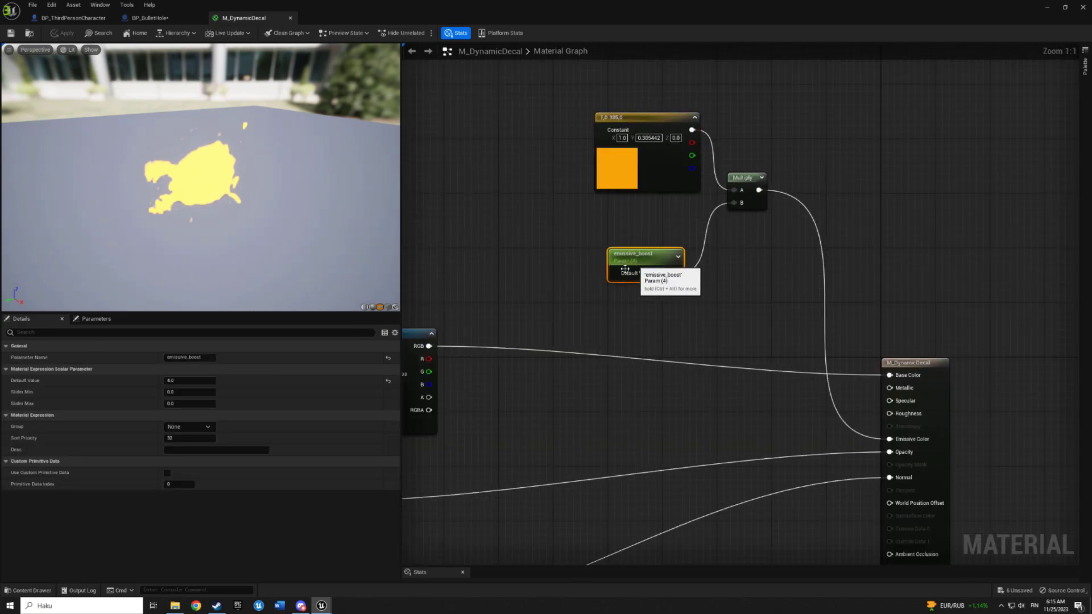
left_click(187, 357)
left_click(146, 17)
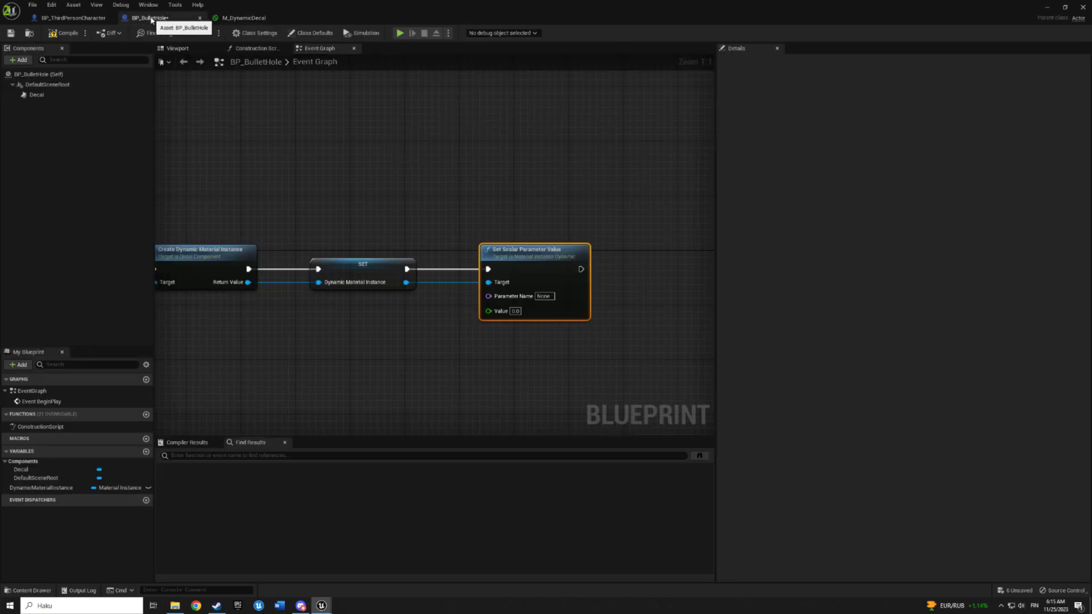
type("emissive_boost")
left_click(550, 373)
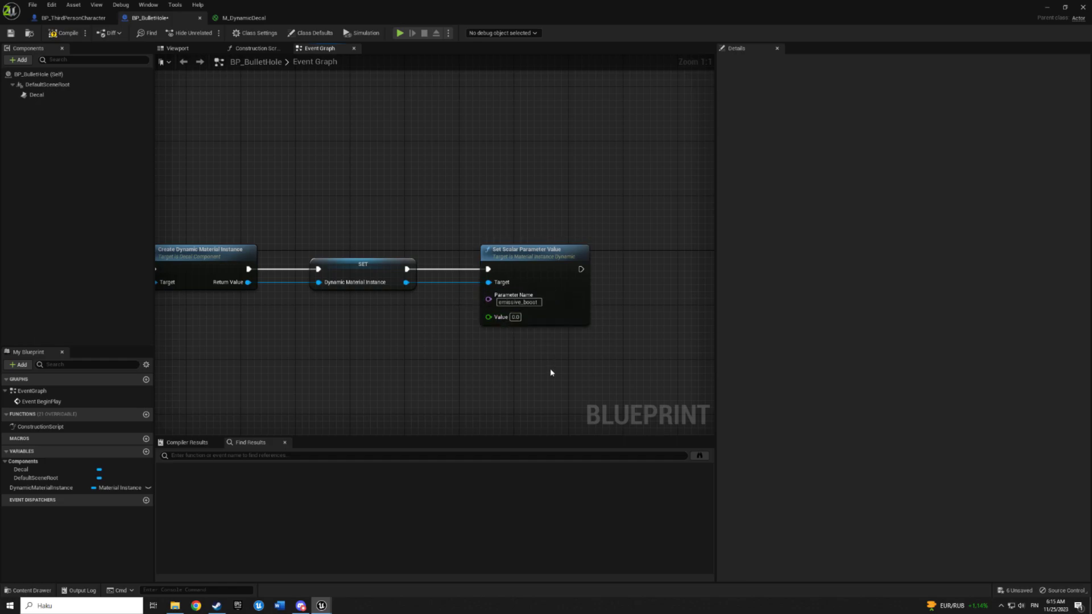
right_click_drag(456, 334, 566, 277)
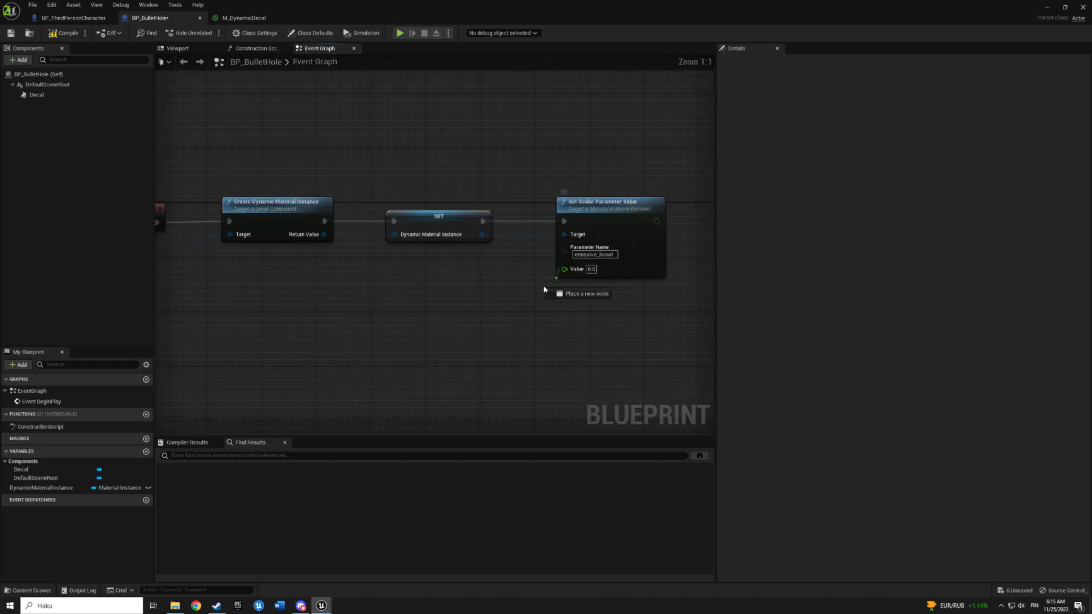
left_click_drag(564, 269, 530, 303)
left_click(243, 18)
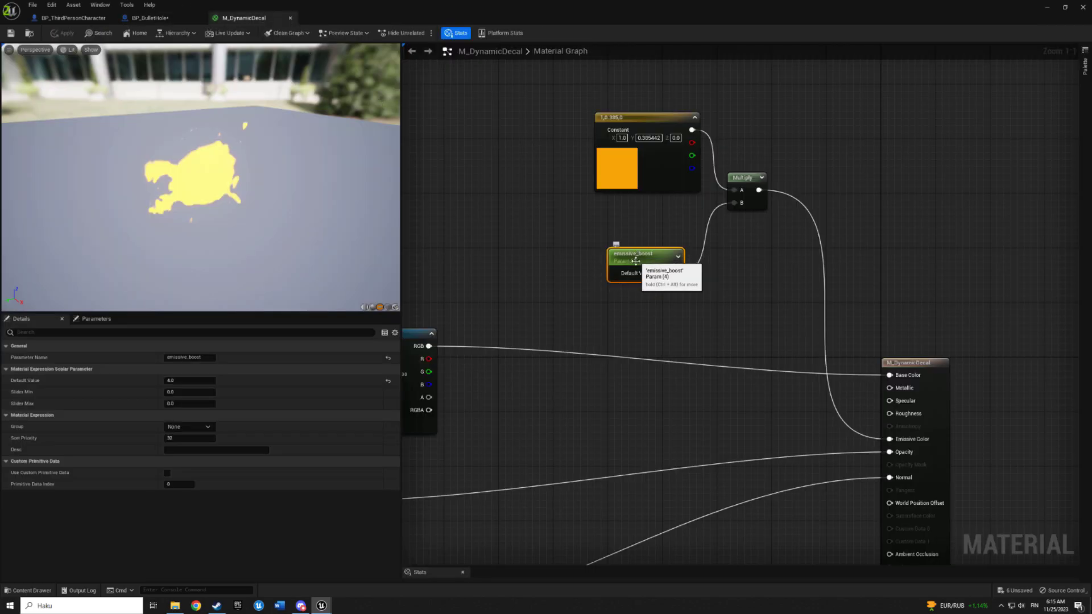
left_click(179, 381)
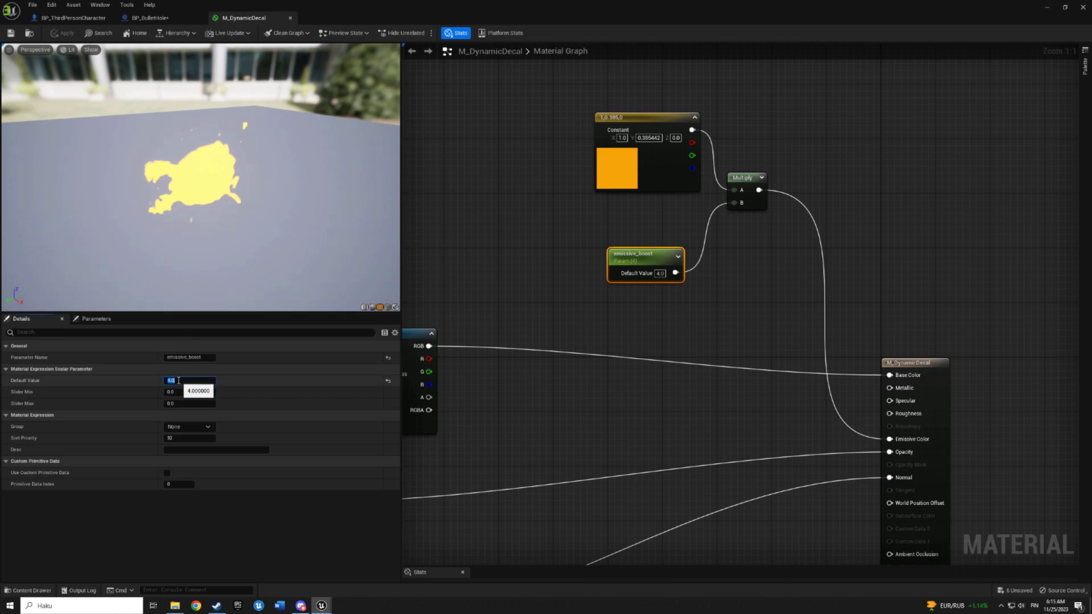
type("8")
type("0")
key("Return")
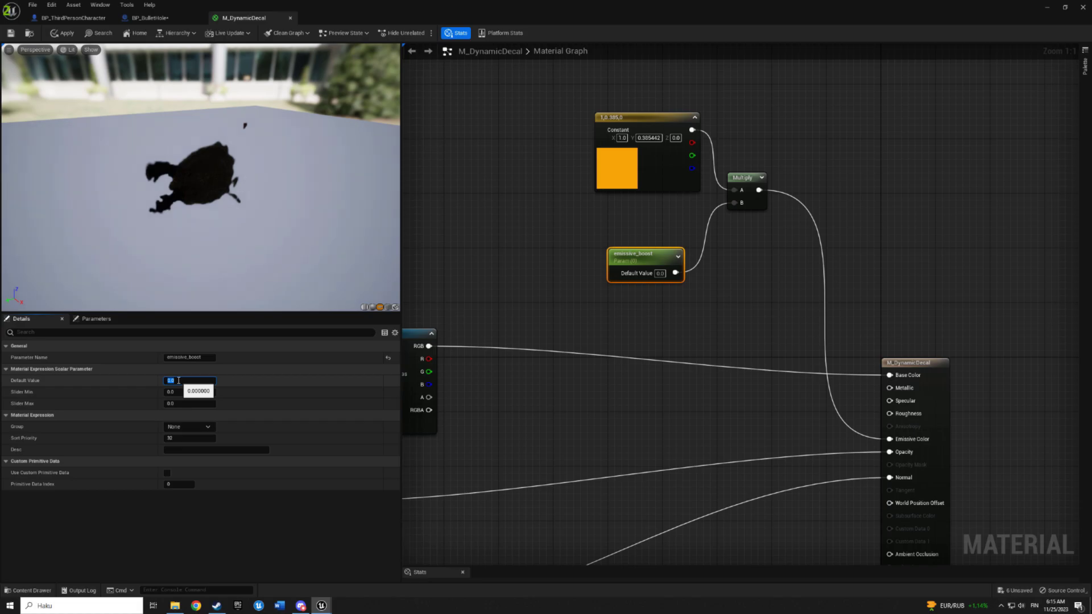
type("4")
key("Return")
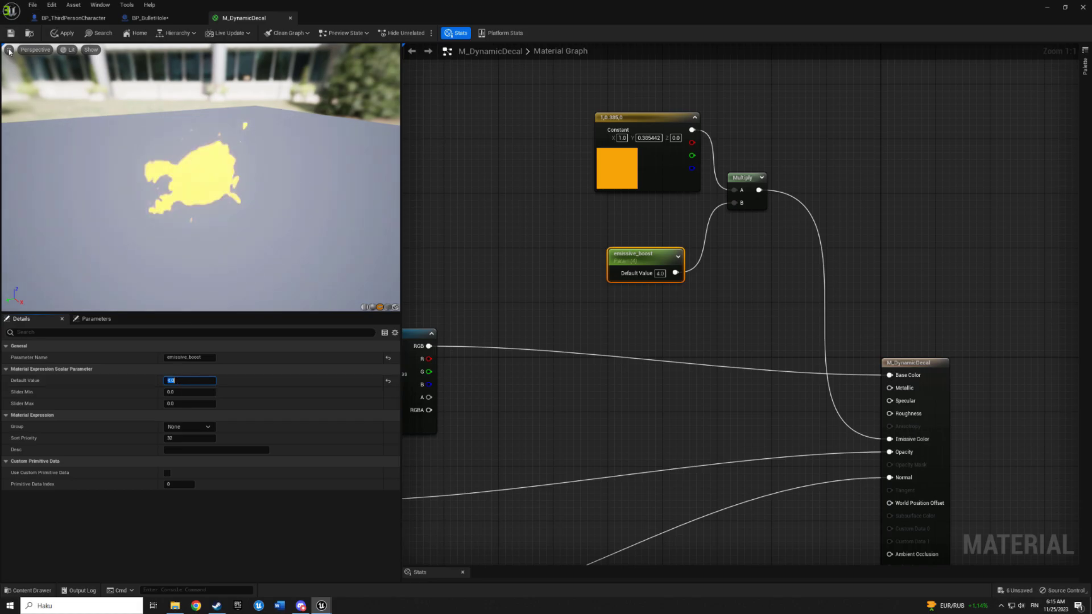
left_click(152, 18)
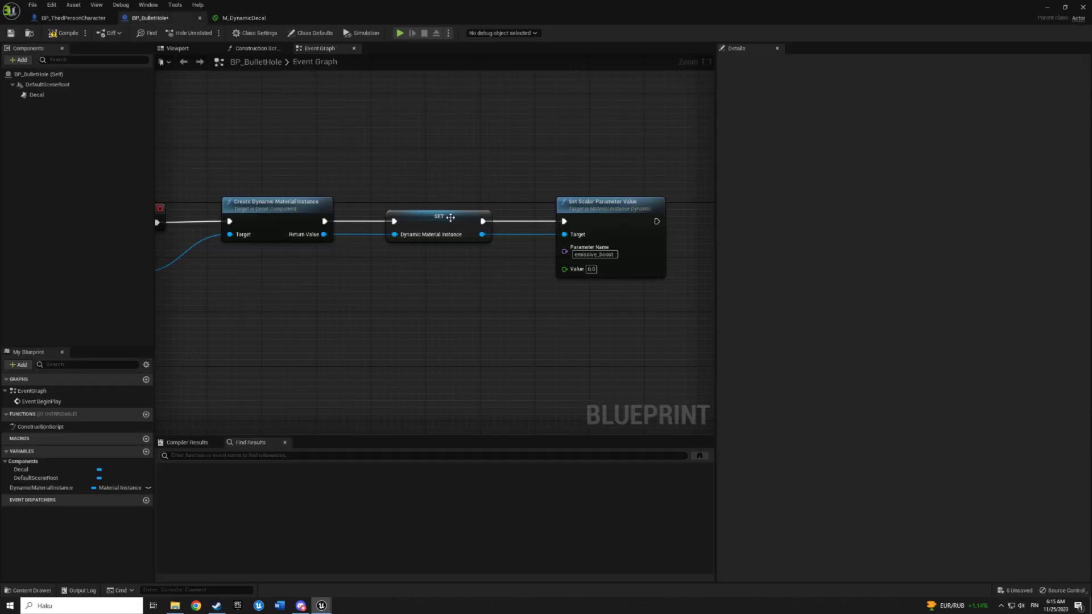
Step: Make room in the graph and add a Timeline node after SET
right_click_drag(450, 217, 368, 247)
mouse_move(413, 241)
left_mouse_down()
mouse_move(570, 248)
mouse_move(449, 261)
left_mouse_up()
left_click_drag(336, 241, 368, 243)
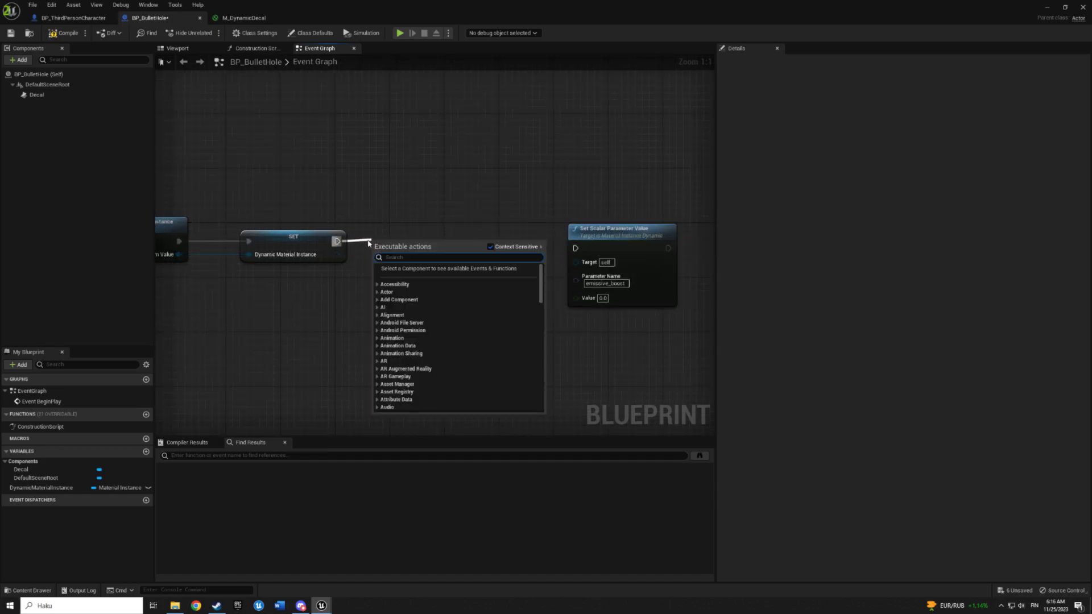
type("timeli")
key("Return")
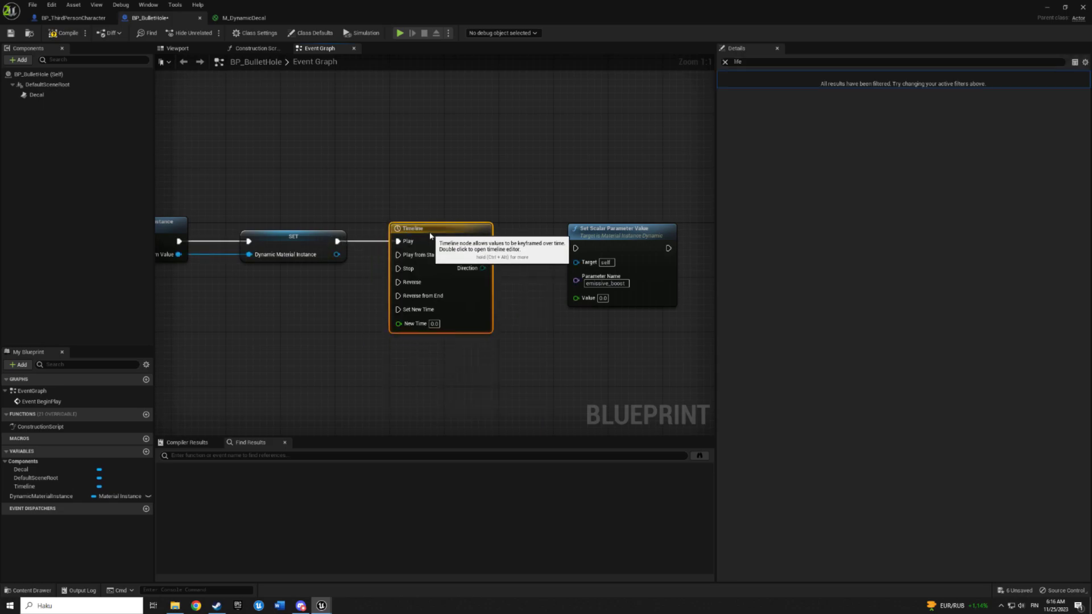
Step: Start the Timeline from Play from Start and wire its Update into Set Scalar Parameter Value
left_click_drag(398, 241, 402, 256, "ctrl")
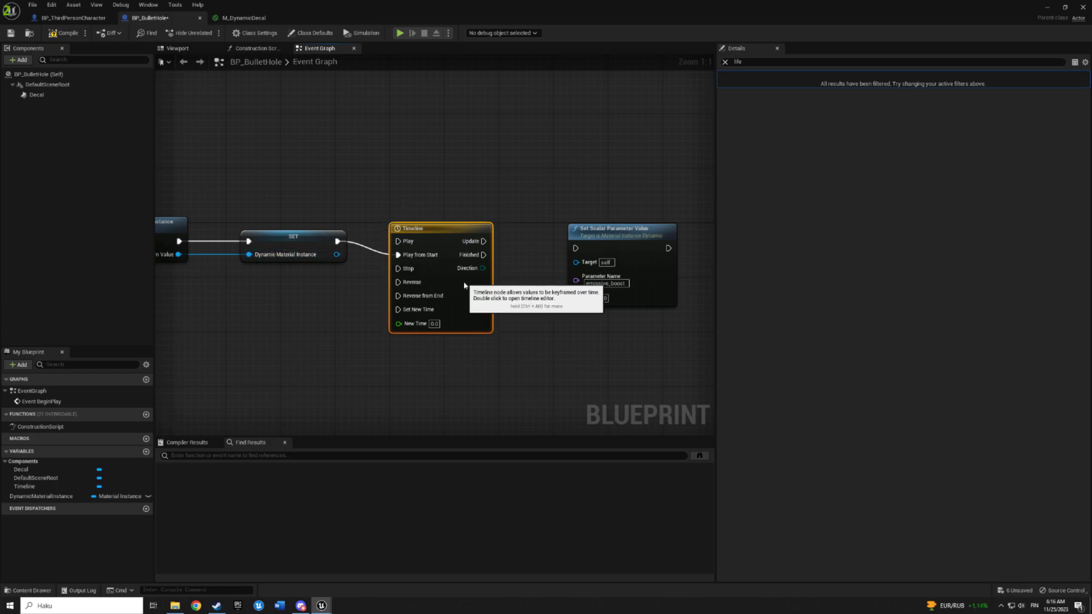
right_click_drag(502, 273, 470, 272)
left_click_drag(458, 255, 595, 254)
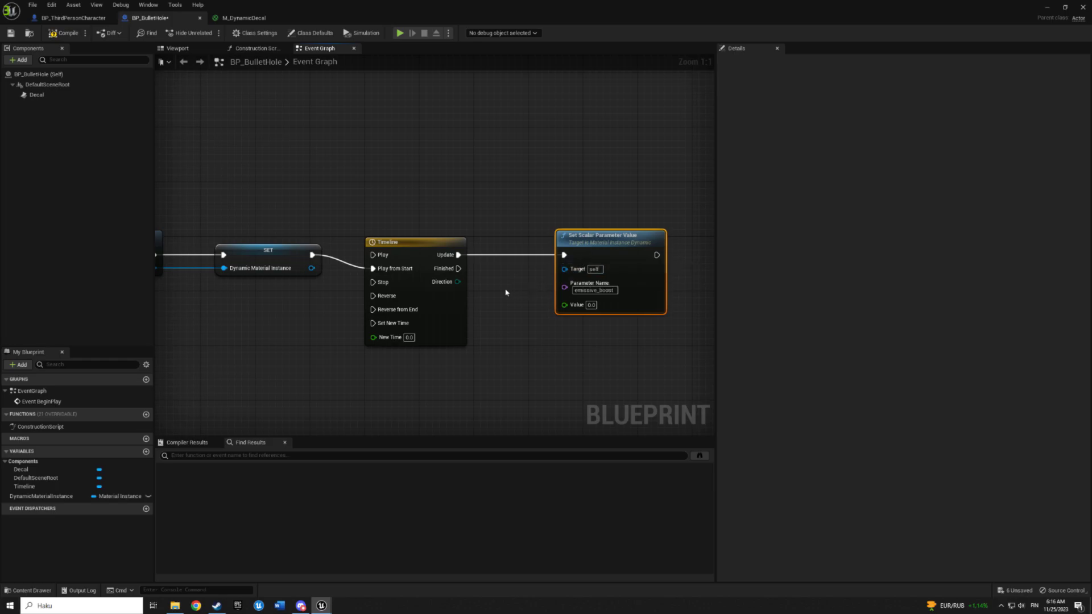
right_click_drag(428, 283, 480, 283)
Step: Add a float track to the Timeline and set its length to 1.00
double_click(480, 284)
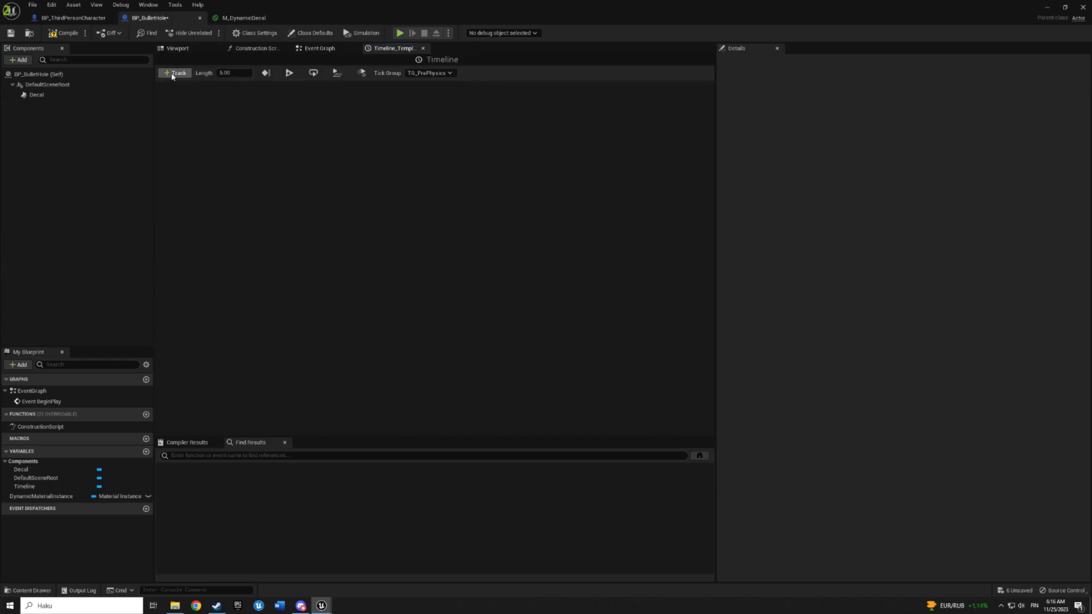
left_click(172, 74)
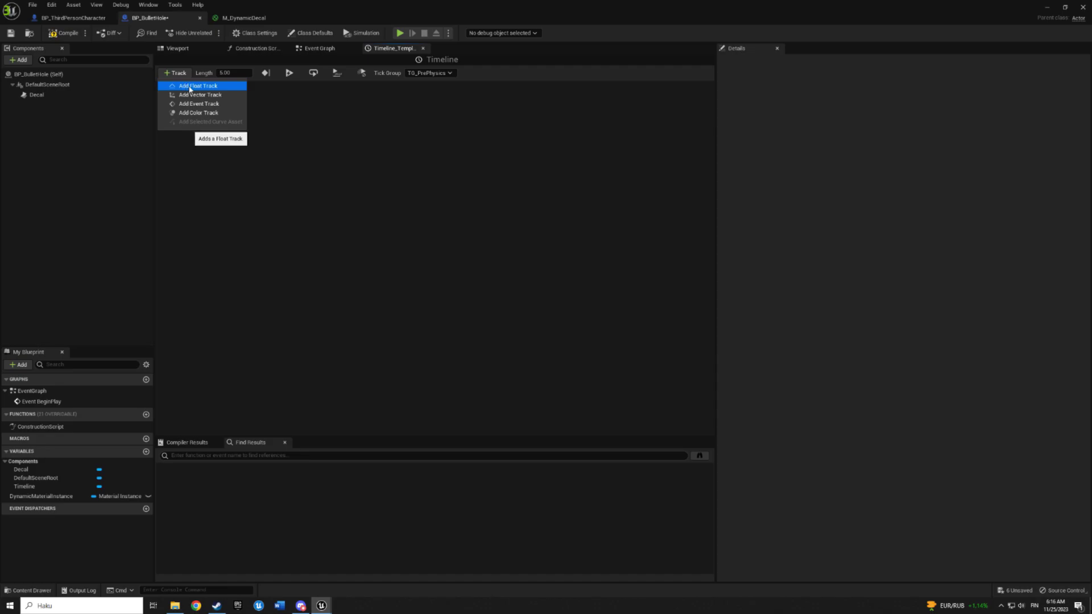
left_click(190, 86)
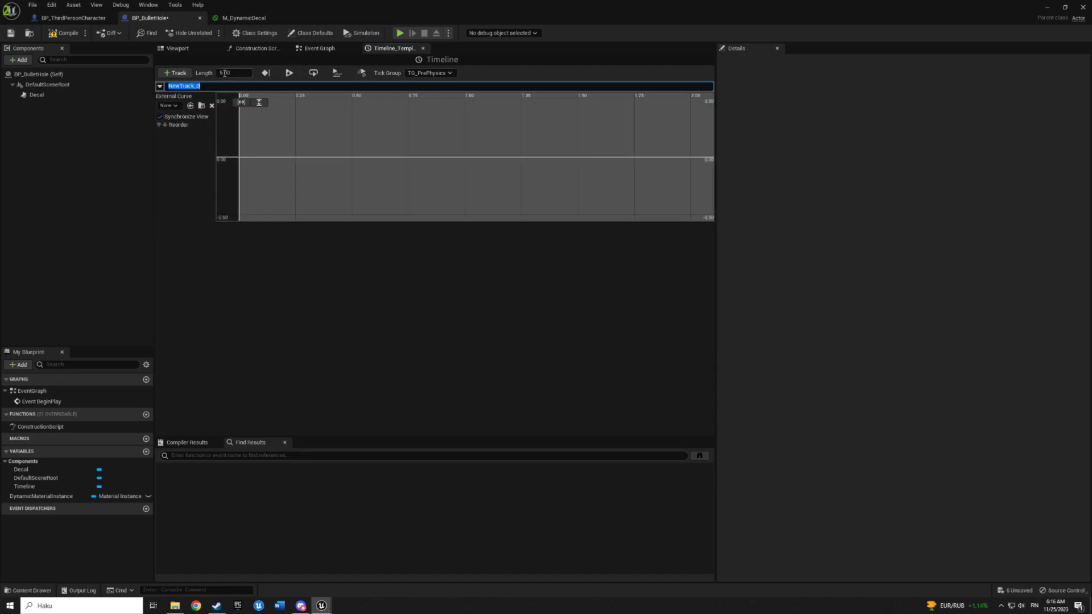
left_click(234, 74)
type("1")
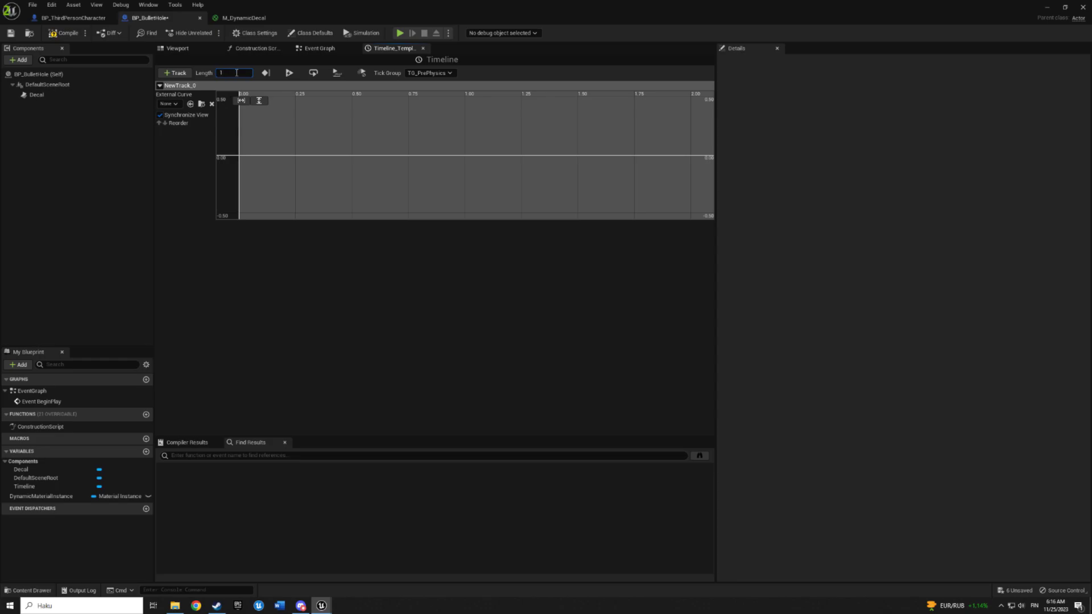
key("Return")
right_click_drag(348, 140, 402, 168)
scroll(375, 173, "down", 2)
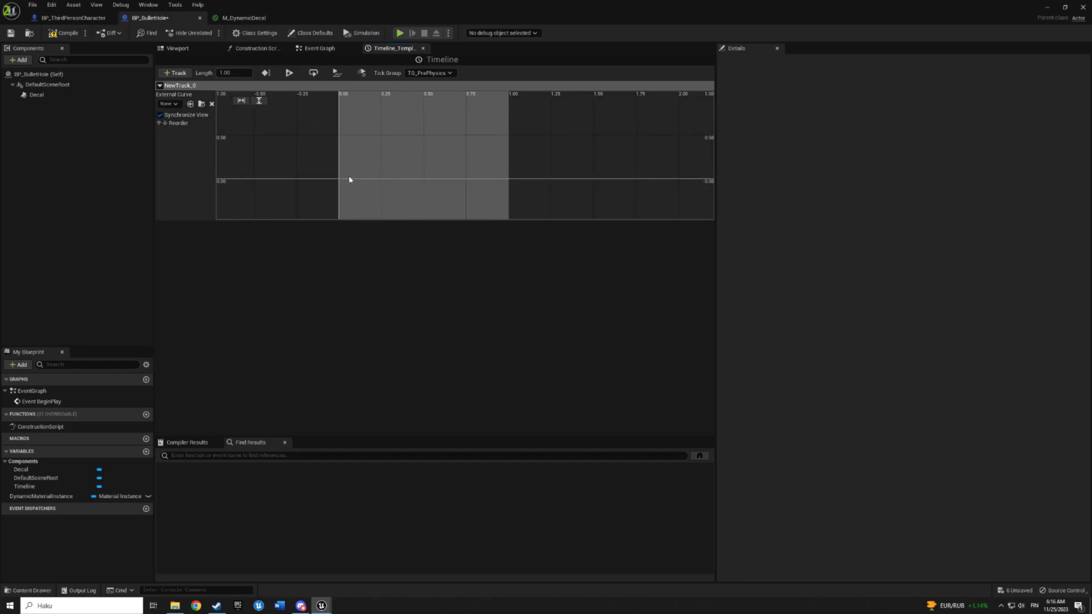
Step: Key the curve at (0, 4) and (1, 0) so it fades from 4 to 0
right_click(352, 138)
left_click(376, 154)
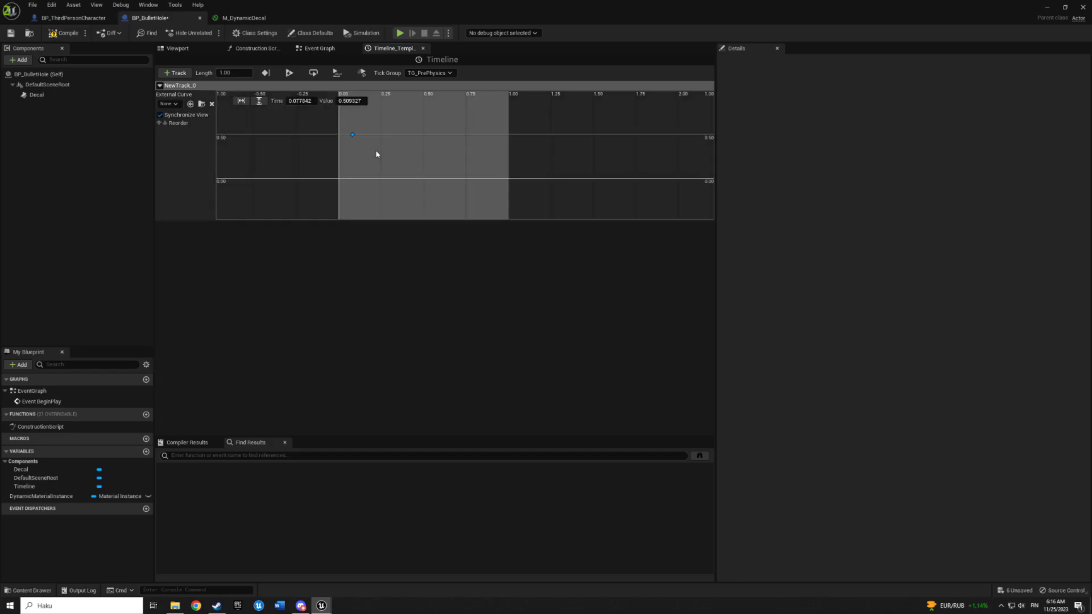
right_click(468, 166)
left_click(487, 184)
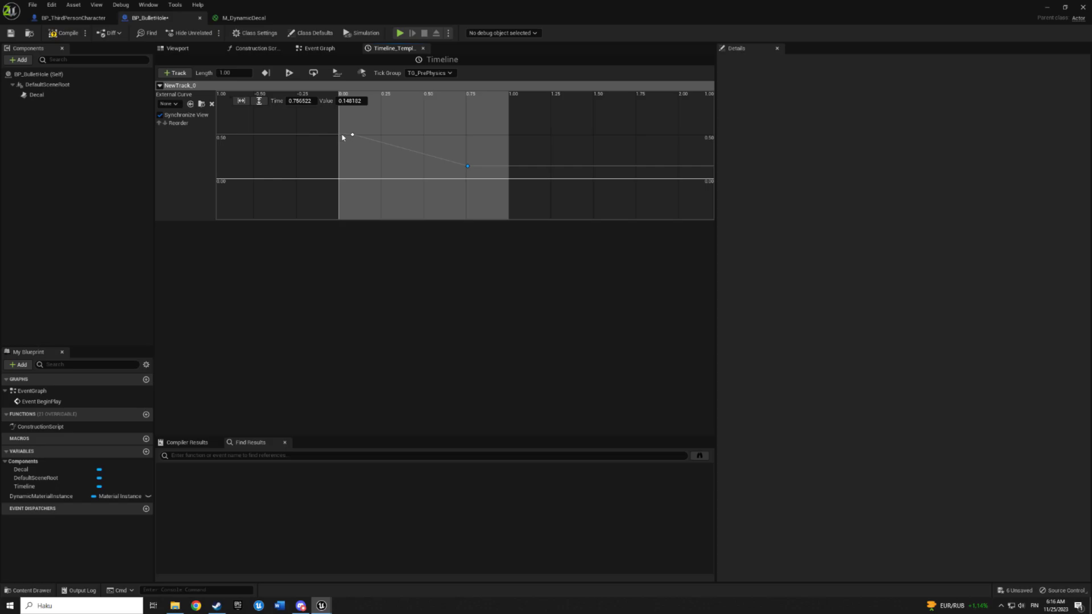
mouse_move(353, 136)
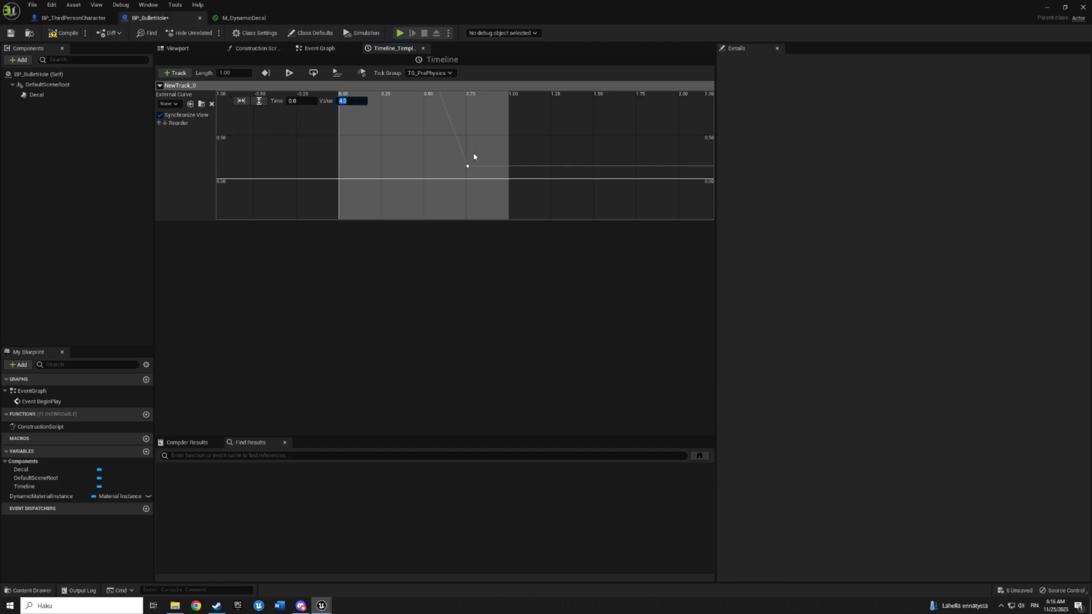
mouse_move(468, 168)
type("0")
key("Return")
type("1")
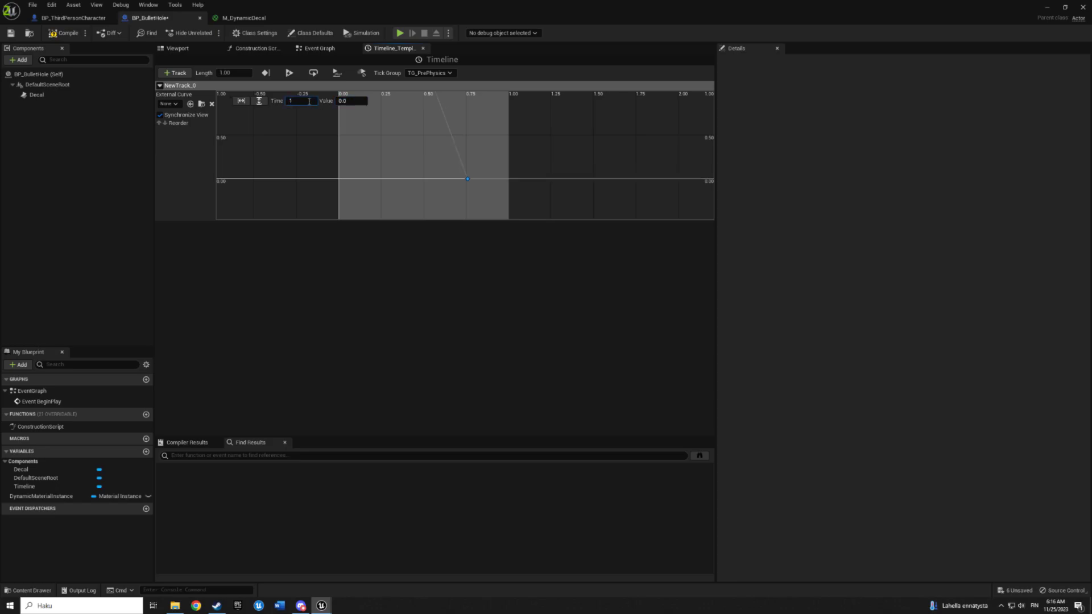
key("Return")
Step: Compile the Blueprint with the new fade track
scroll(445, 161, "down", 2)
scroll(448, 205, "down", 2)
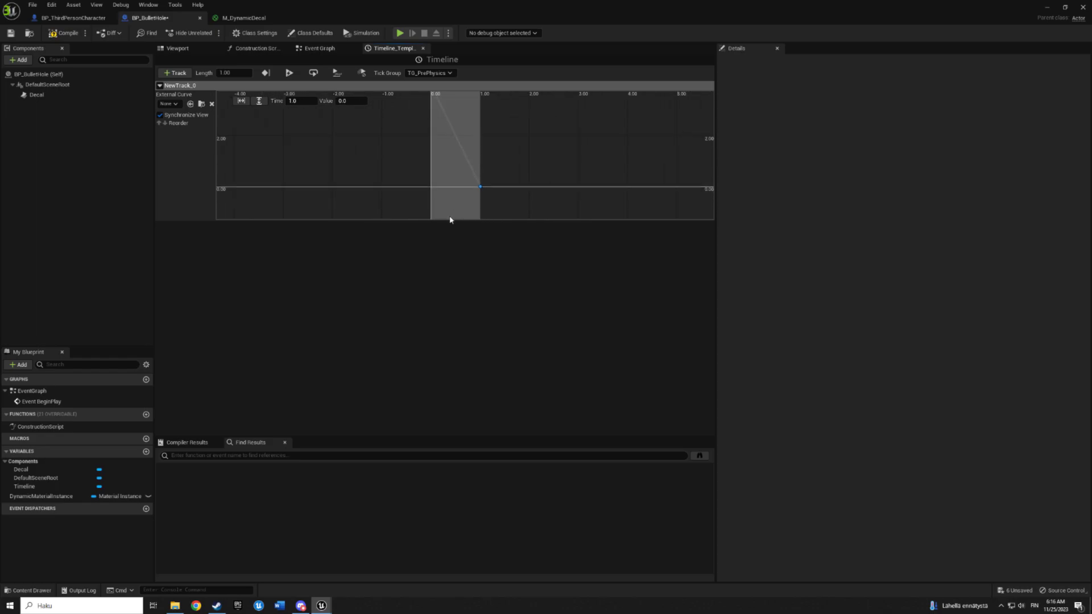
scroll(440, 215, "down", 1)
scroll(441, 182, "down", 2)
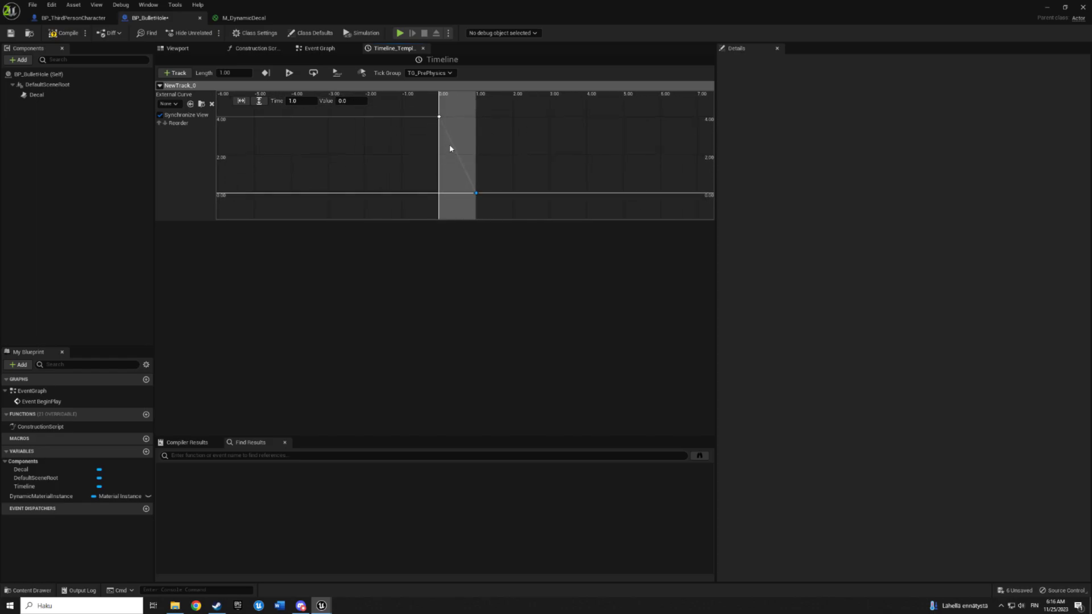
left_click(65, 33)
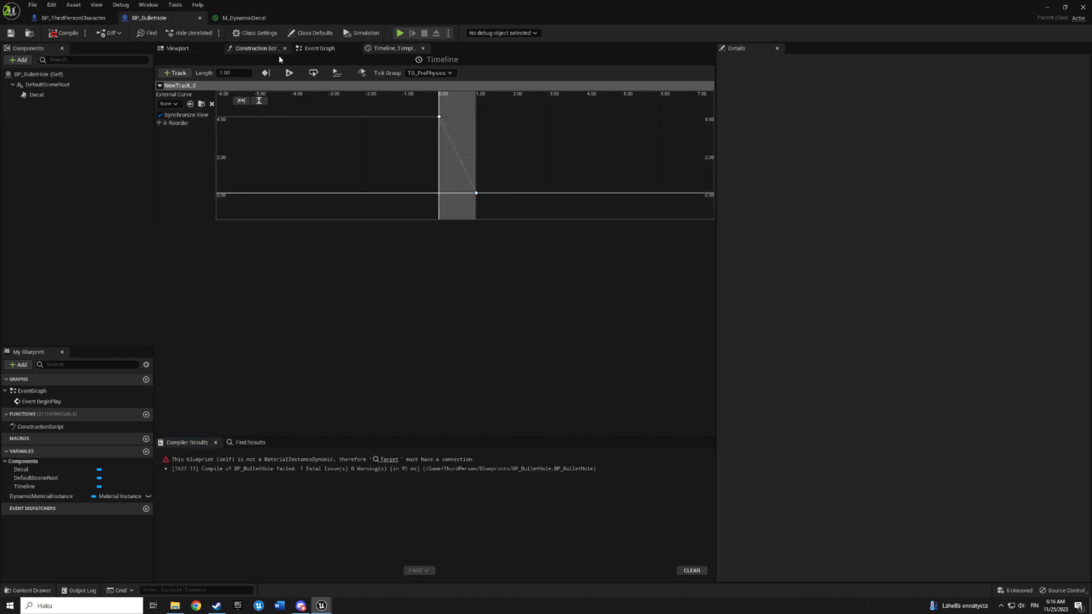
Step: Wire New Track 0 into Value and route the dynamic material instance into Target via reroute nodes
left_click(319, 47)
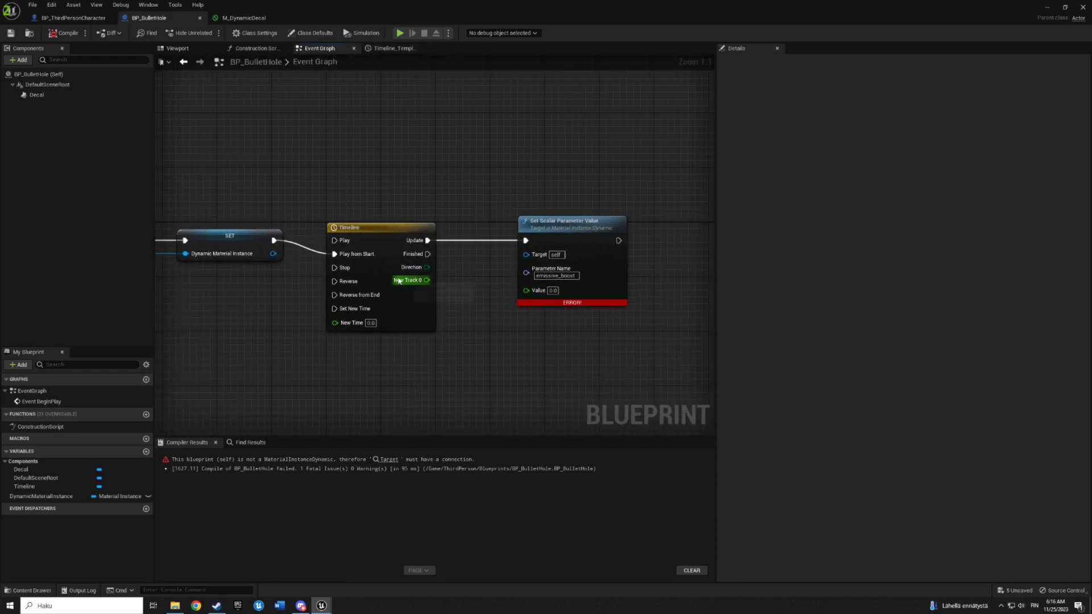
left_click_drag(399, 280, 526, 291)
right_click_drag(501, 297, 557, 289)
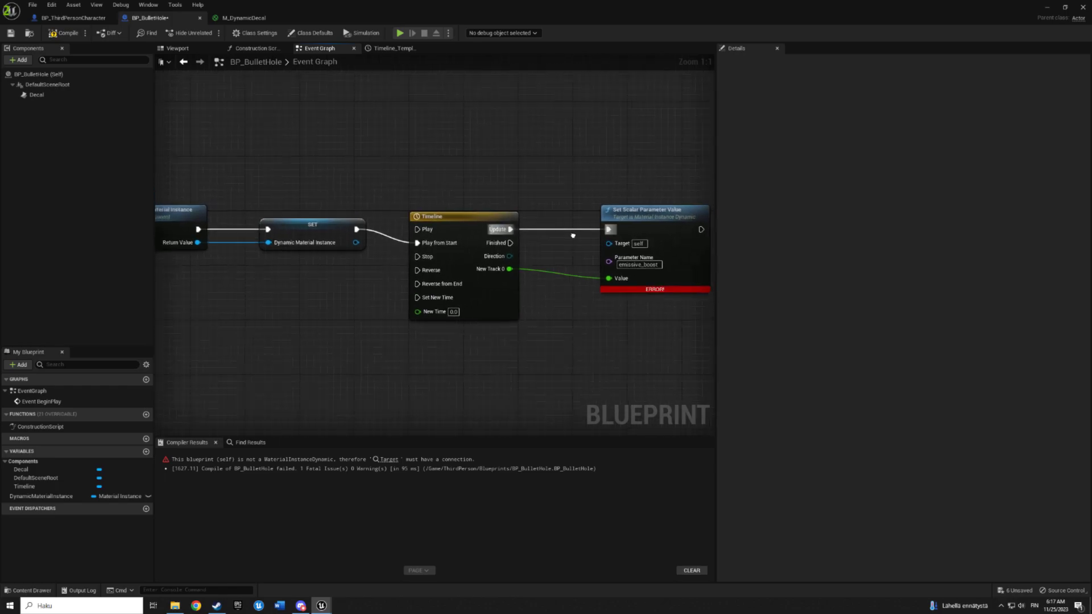
left_click_drag(618, 246, 296, 249)
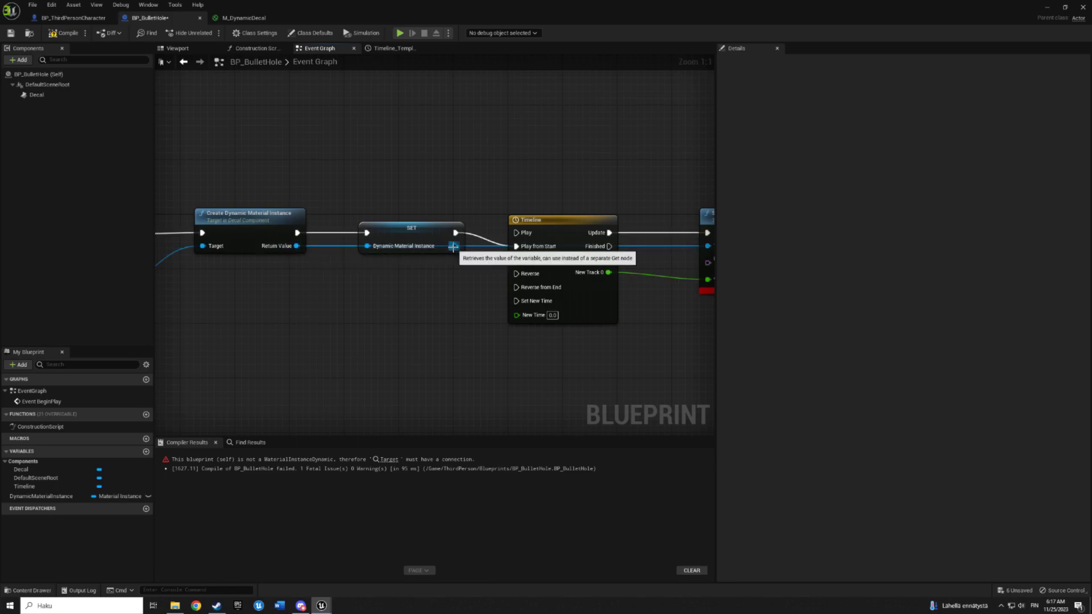
mouse_move(296, 249)
left_mouse_down()
mouse_move(531, 253)
mouse_move(561, 243)
left_mouse_up()
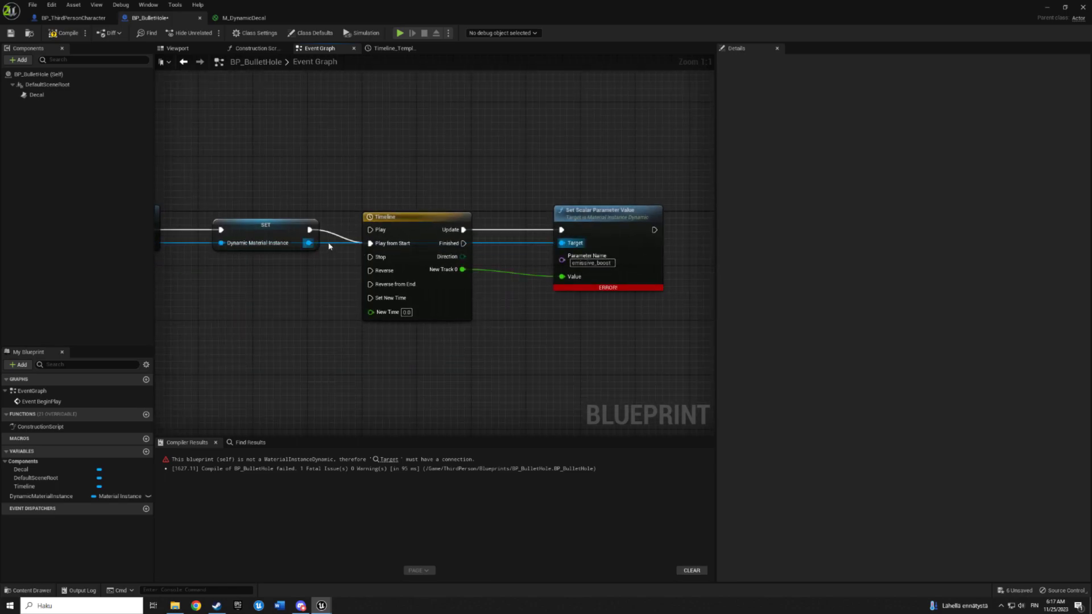
mouse_move(323, 237)
left_mouse_down()
mouse_move(356, 188)
mouse_move(495, 194)
left_mouse_up()
double_click(401, 189)
left_click(511, 242)
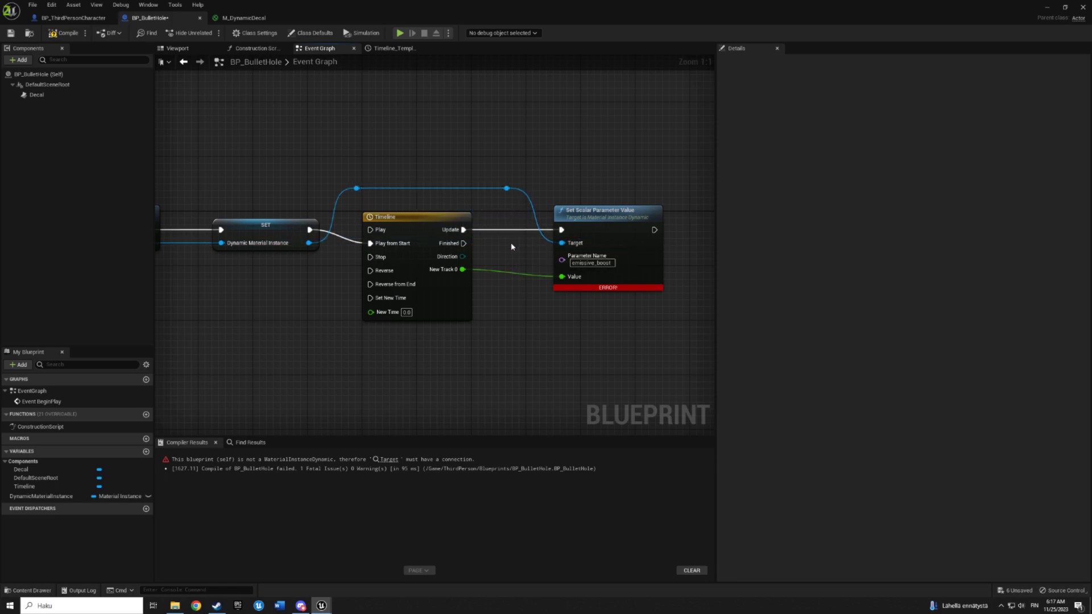
Step: Compile and save BP_BulletHole
scroll(508, 246, "down", 2)
scroll(508, 245, "down", 1)
right_click_drag(354, 287, 391, 269)
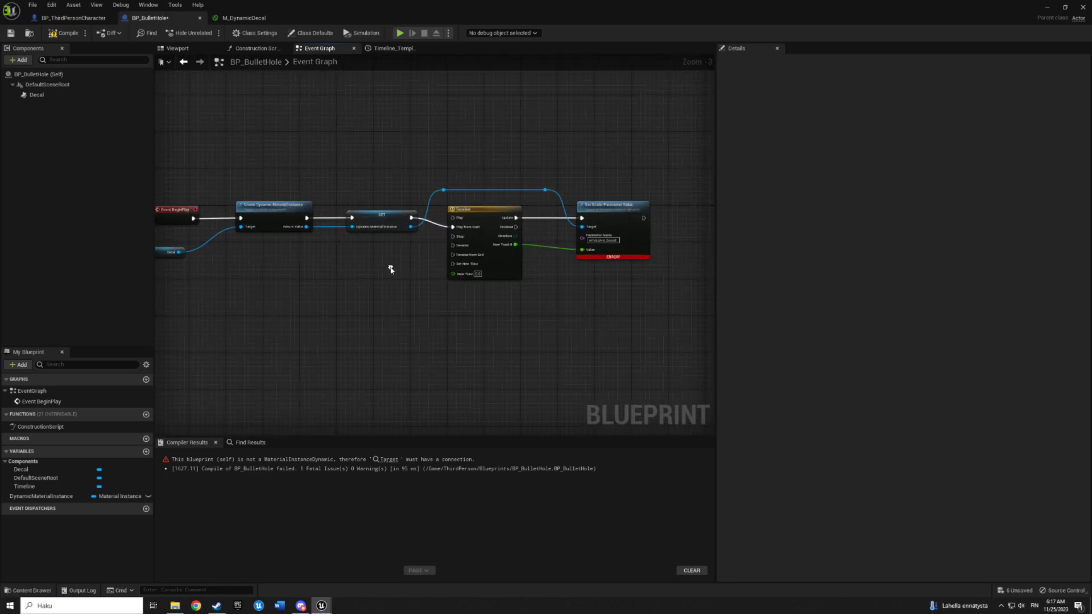
left_click(64, 33)
left_click(11, 33)
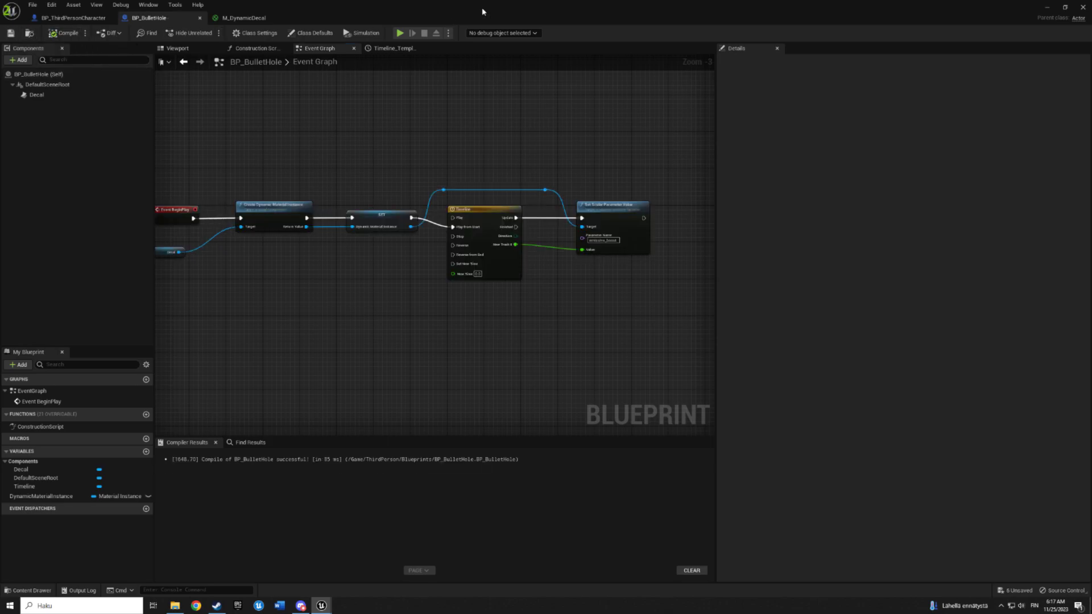
left_click_drag(484, 12, 503, 401)
Step: Try a play-in-editor session and cancel it because of compile errors
left_click(237, 32)
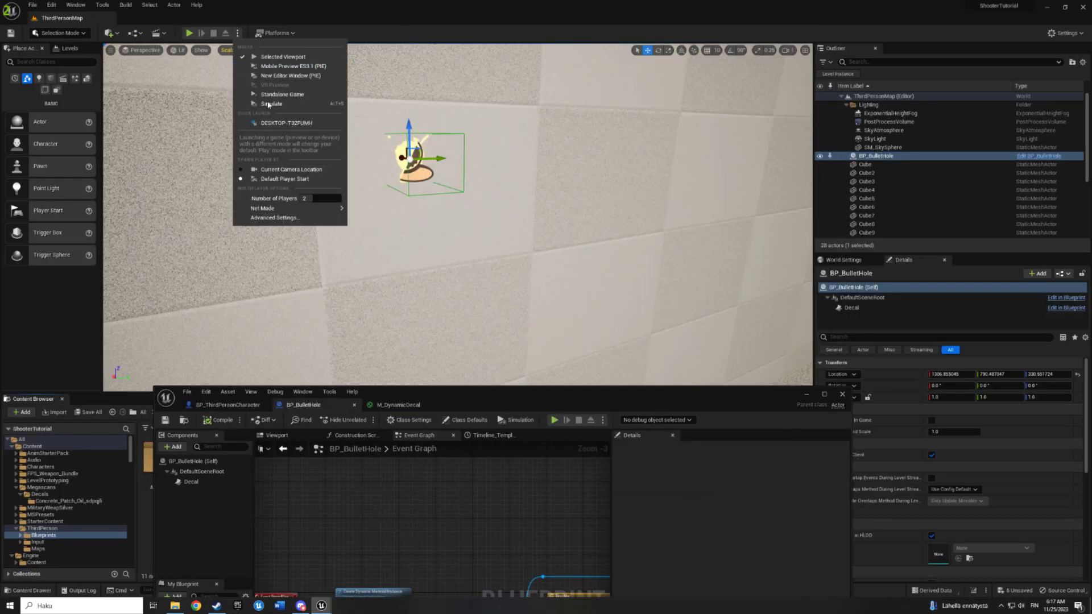
left_click(273, 106)
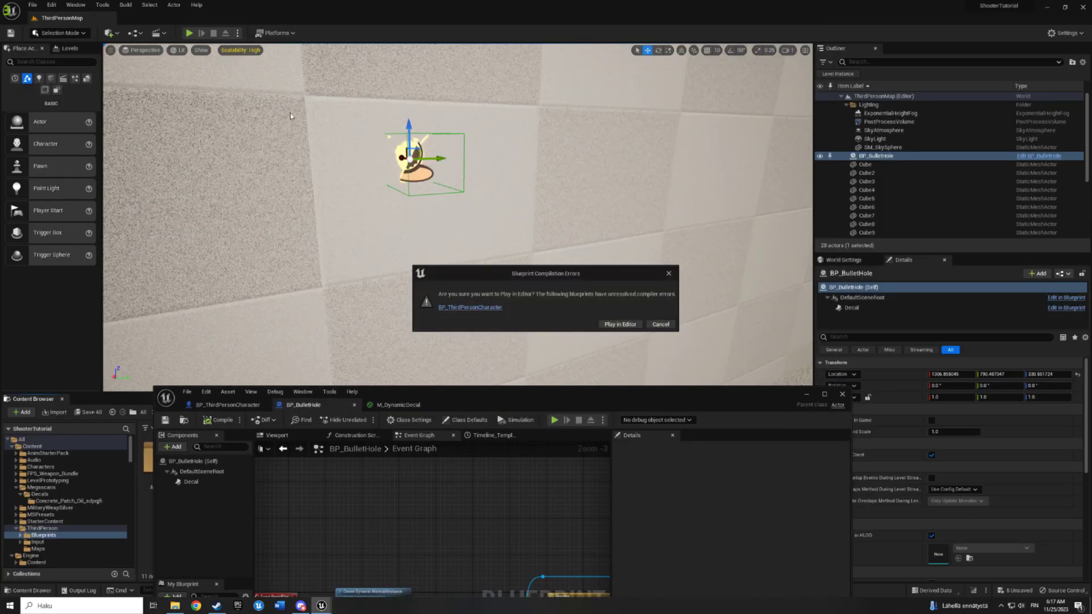
left_click(661, 324)
left_click_drag(238, 396, 239, 28)
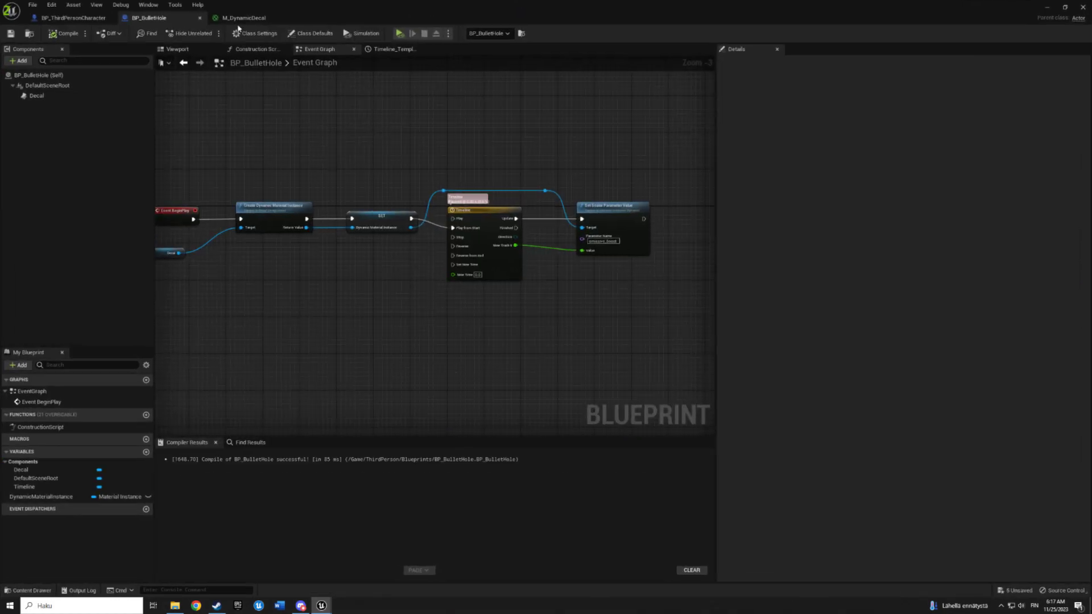
Step: In BP_ThirdPersonCharacter, set the Spawn Actor class to the BP_Decal test class
left_click(72, 18)
left_click(555, 167)
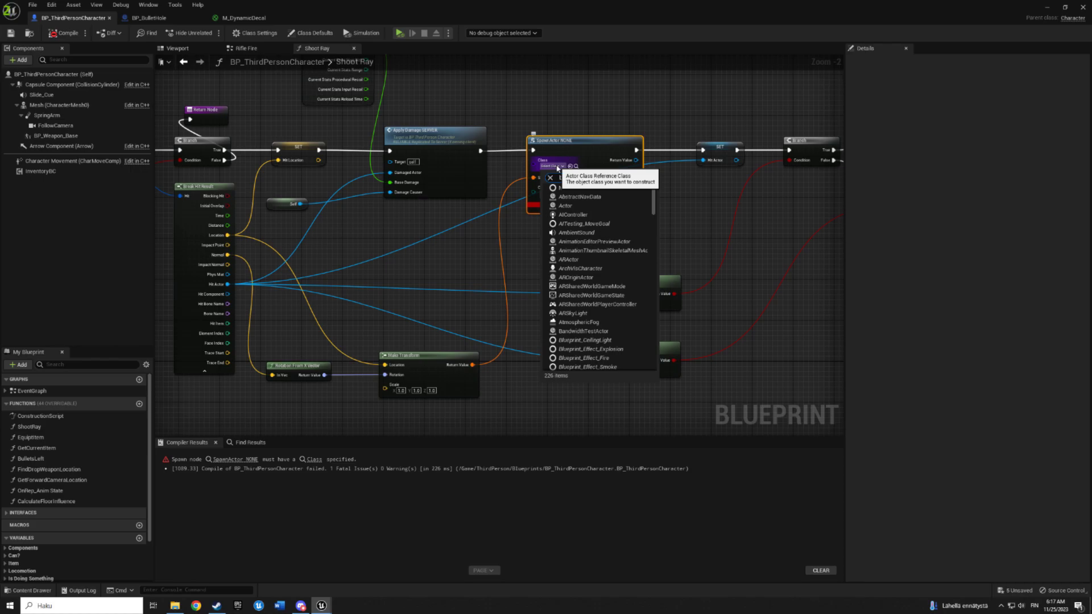
type("BP_Decal")
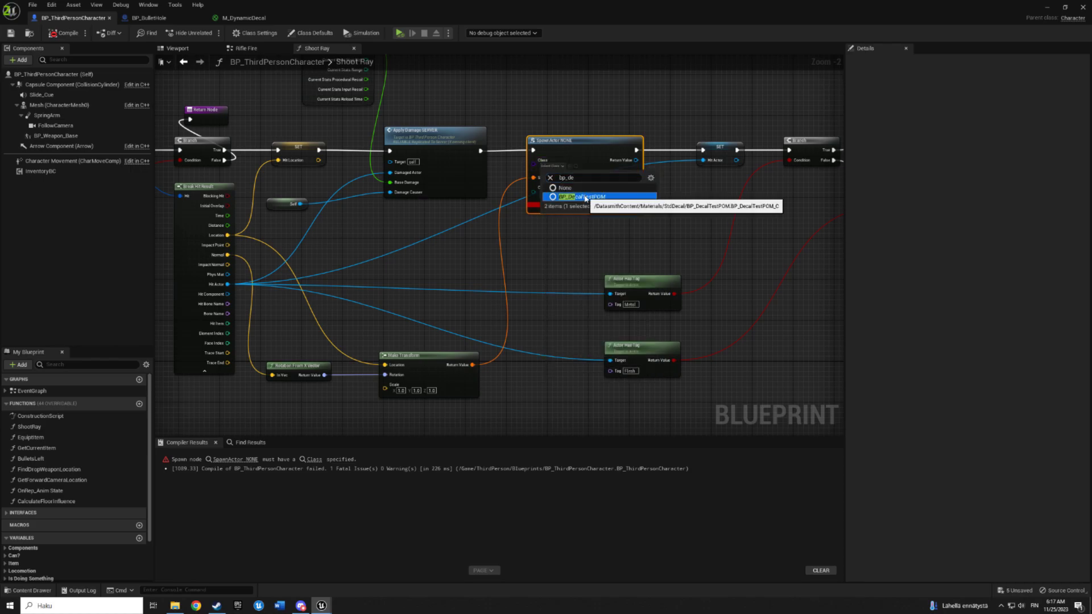
left_click(580, 196)
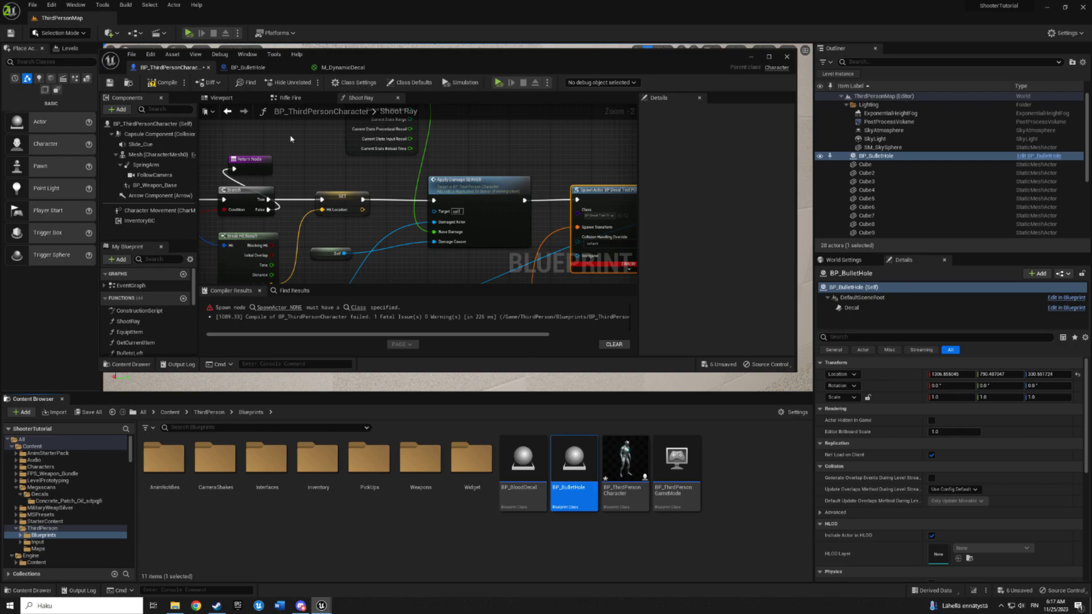
Step: Change Shoot Ray's Spawn Actor class to BP Bullet Hole and compile the character Blueprint
left_click(248, 67)
left_click(170, 67)
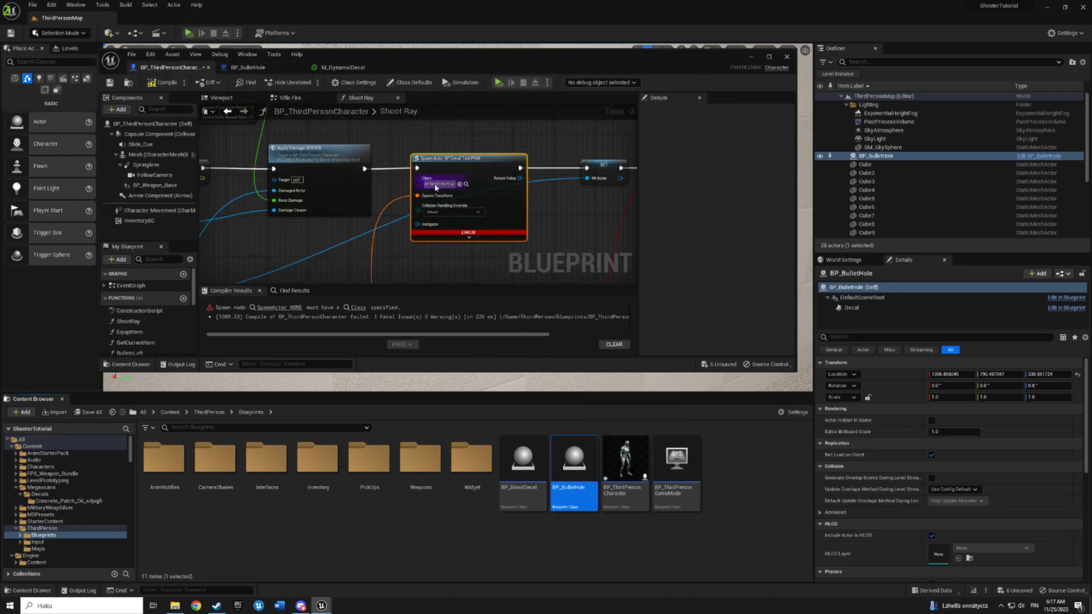
left_click(436, 185)
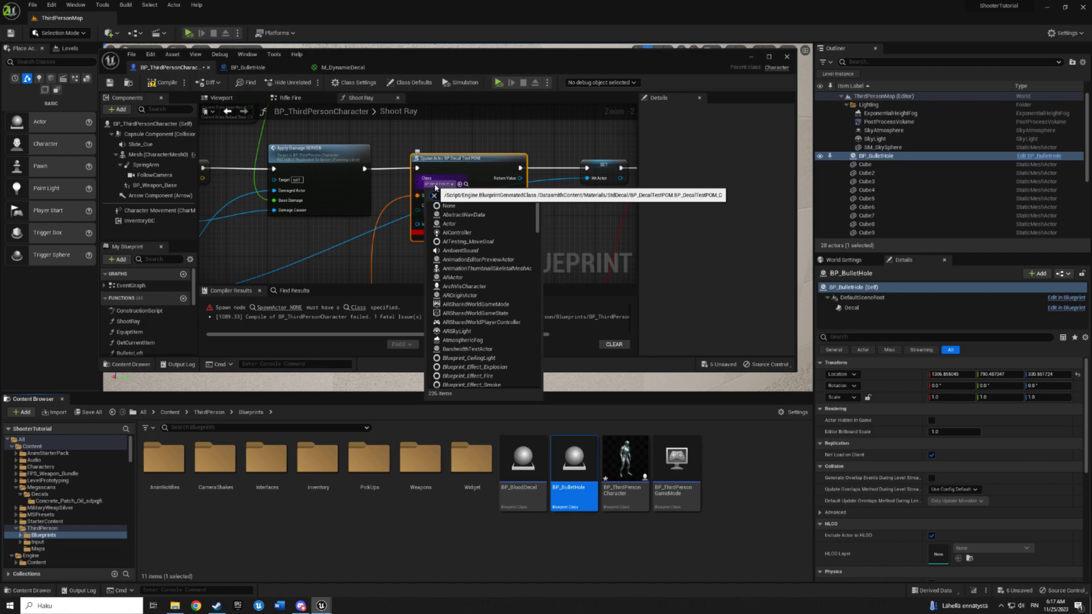
left_click(436, 186)
left_click(460, 184)
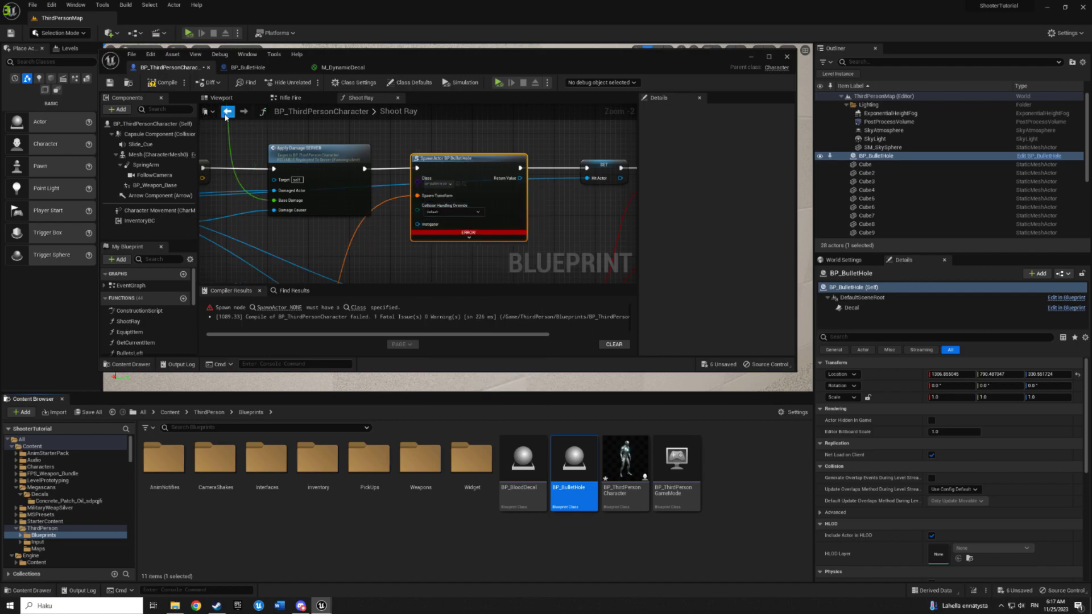
left_click(163, 82)
mouse_move(410, 61)
left_mouse_down()
mouse_move(470, 409)
mouse_move(451, 444)
left_mouse_up()
Step: Delete the placed BP_BulletHole from the level and recompile the character Blueprint
left_click(190, 34)
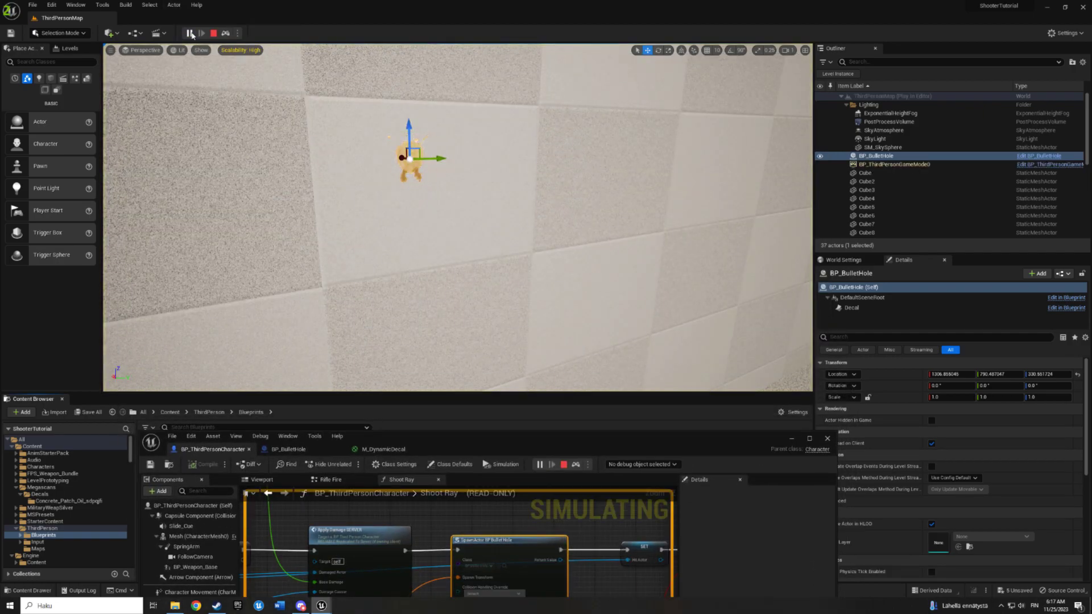
left_click(214, 34)
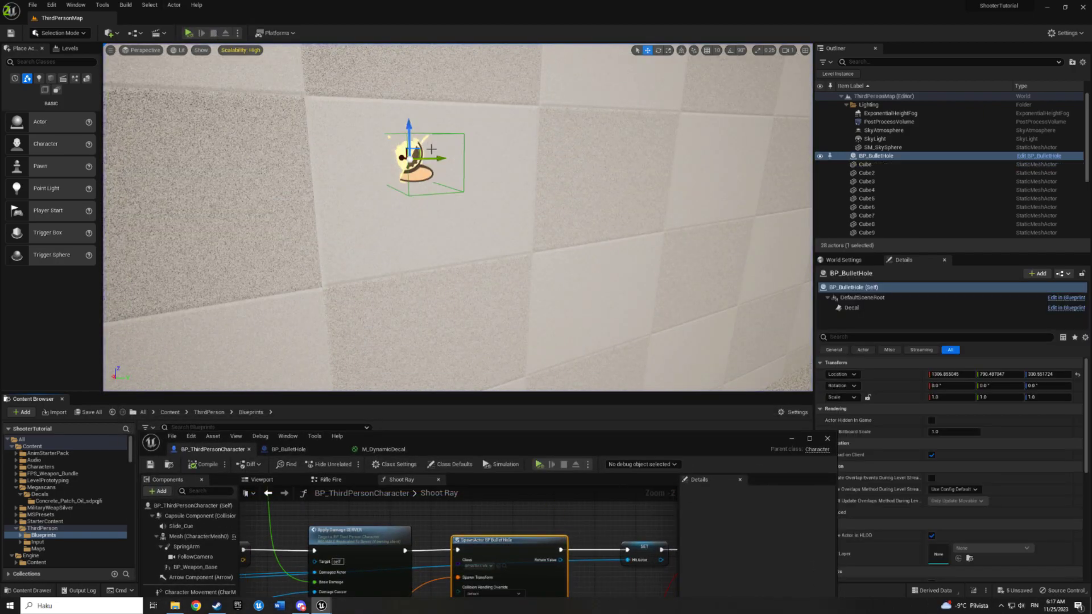
key("Delete")
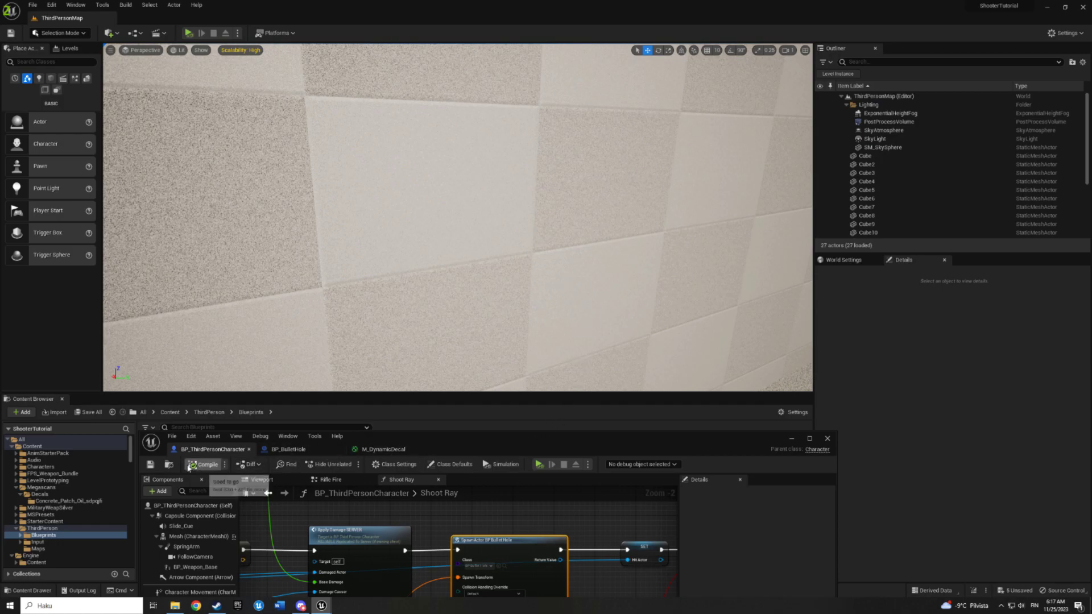
left_click(206, 464)
left_click(791, 439)
right_click_drag(553, 338, 253, 76)
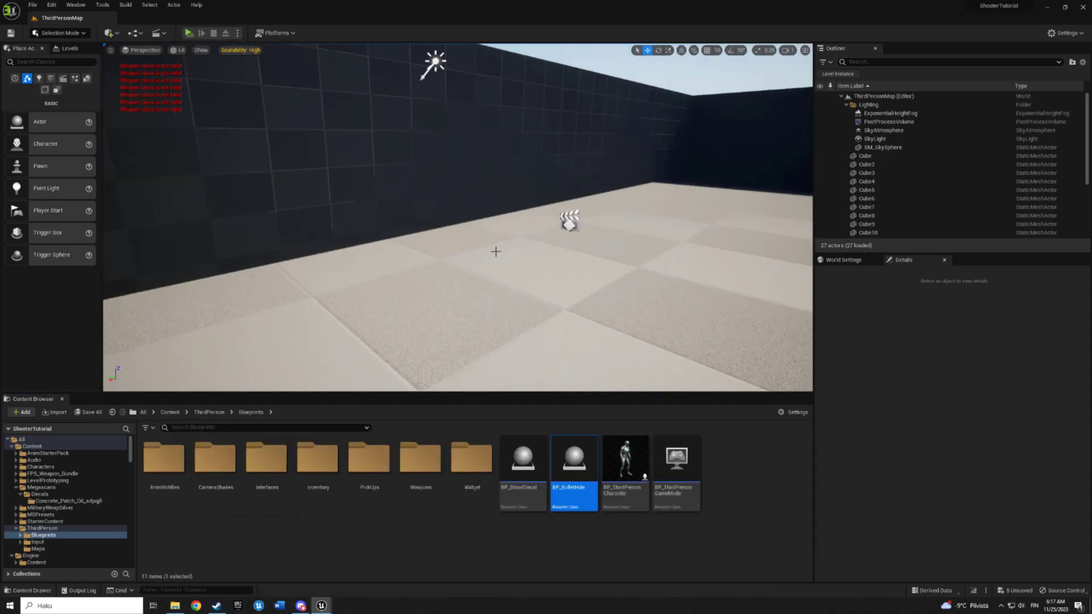
Step: Play the level, shoot the wall to leave bullet holes, then end the session
left_click(238, 32)
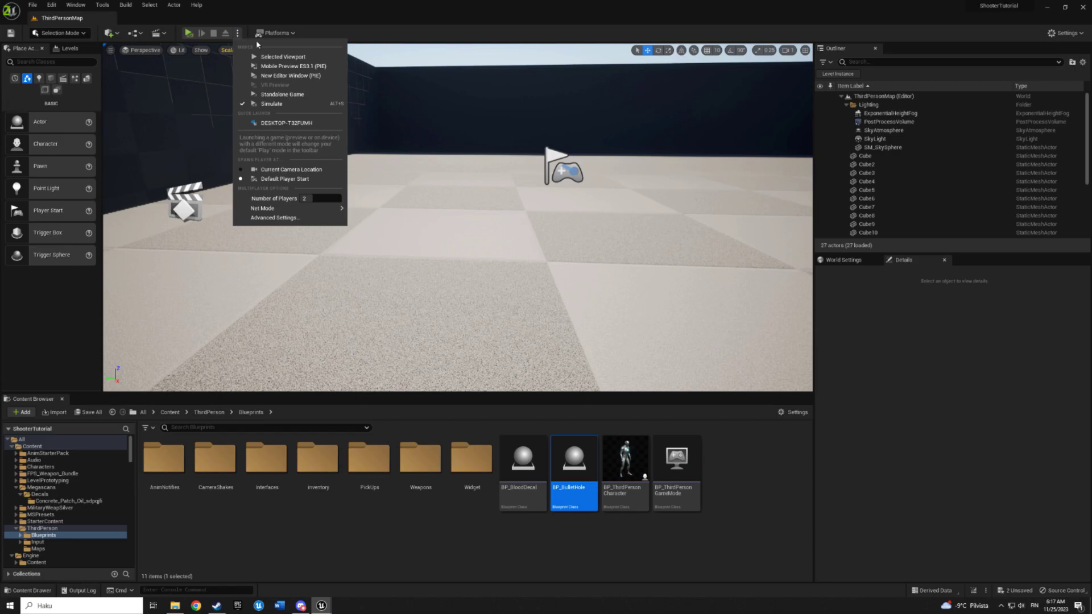
left_click(273, 56)
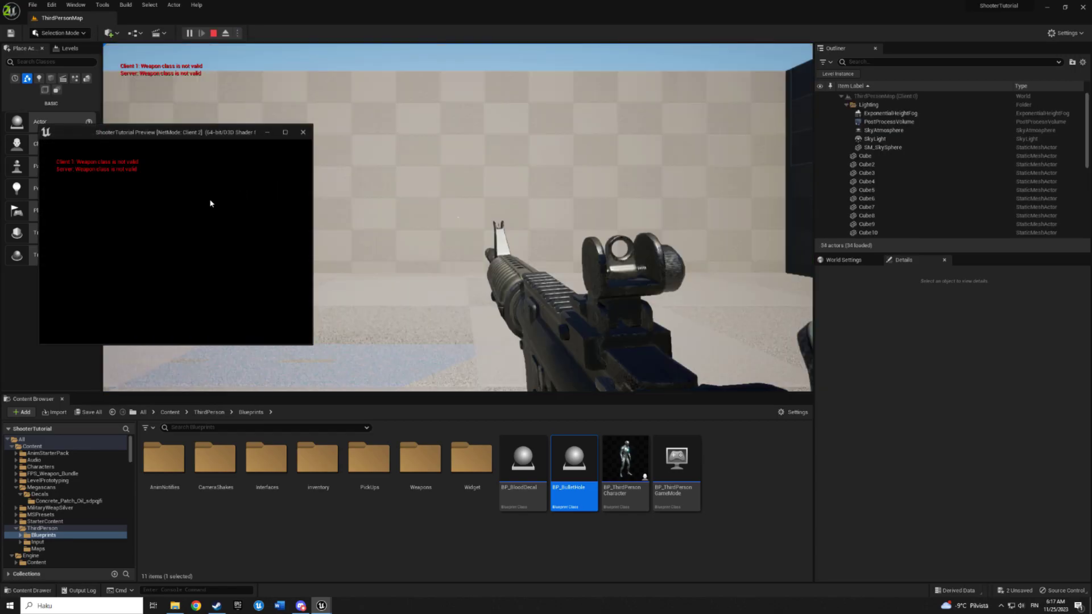
left_click(175, 242)
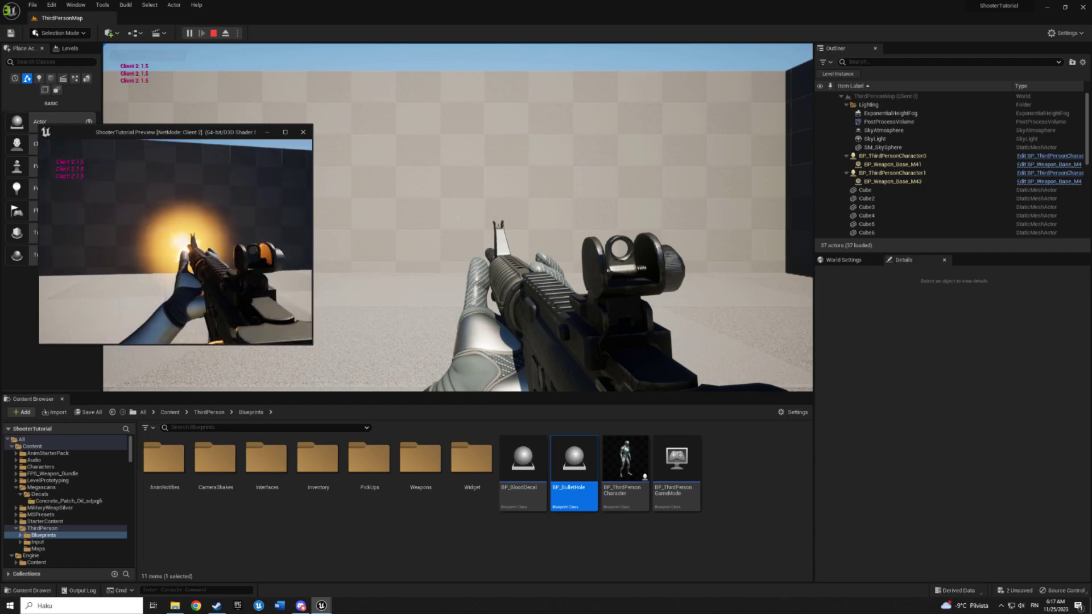
left_click_drag(175, 242, 175, 241)
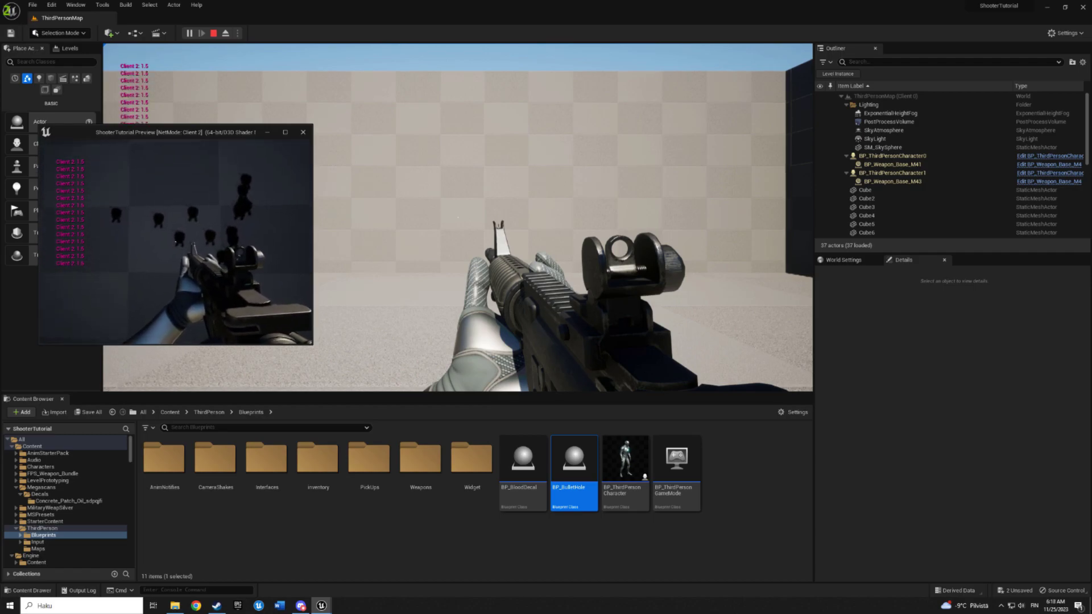
key("s")
left_click_drag(174, 242, 175, 242)
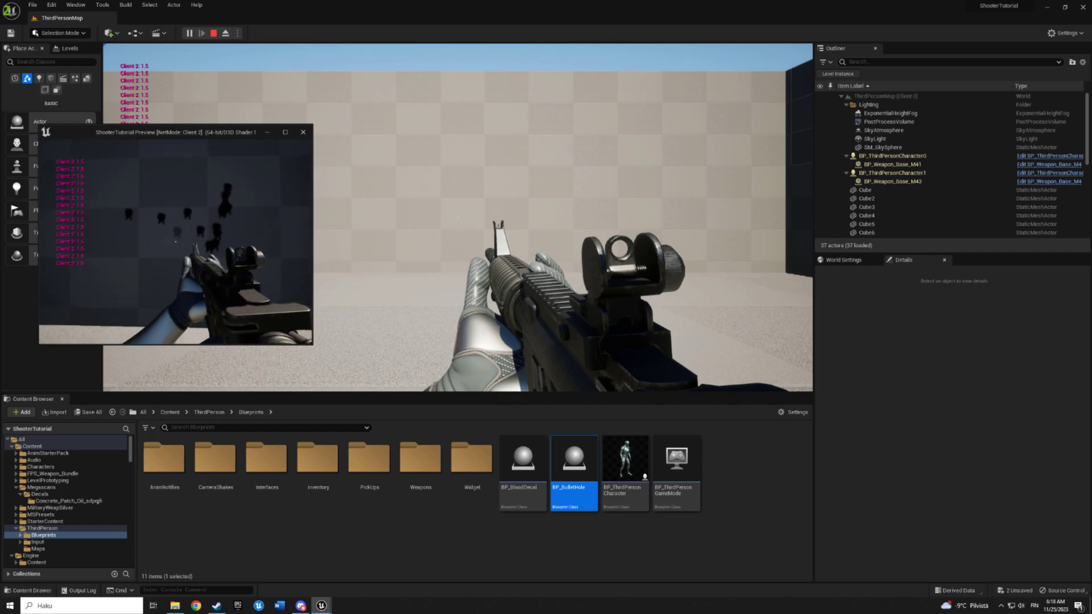
mouse_move(175, 241)
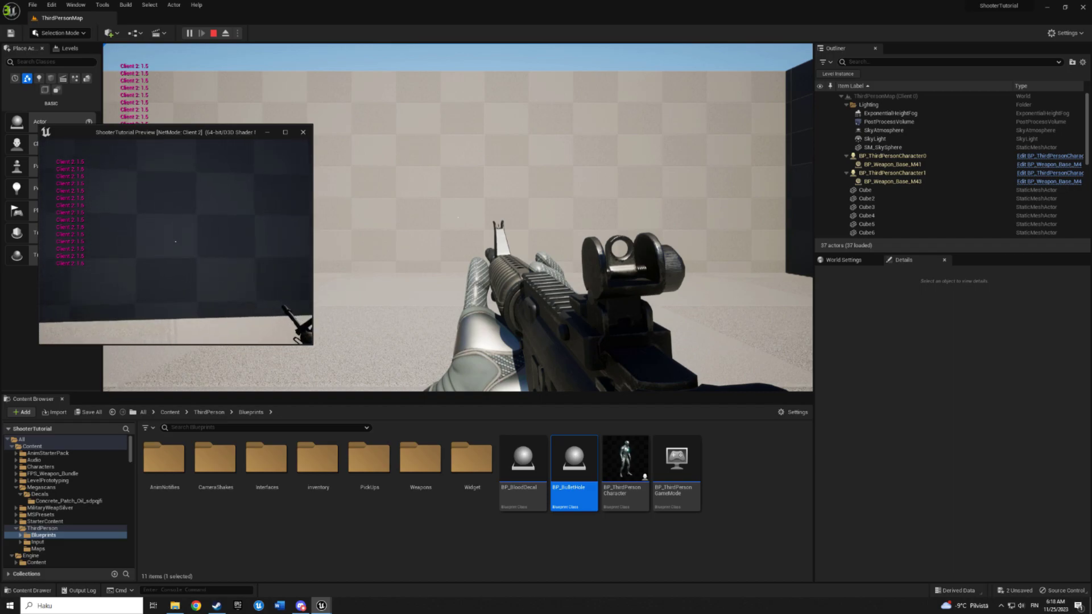
left_click(175, 242)
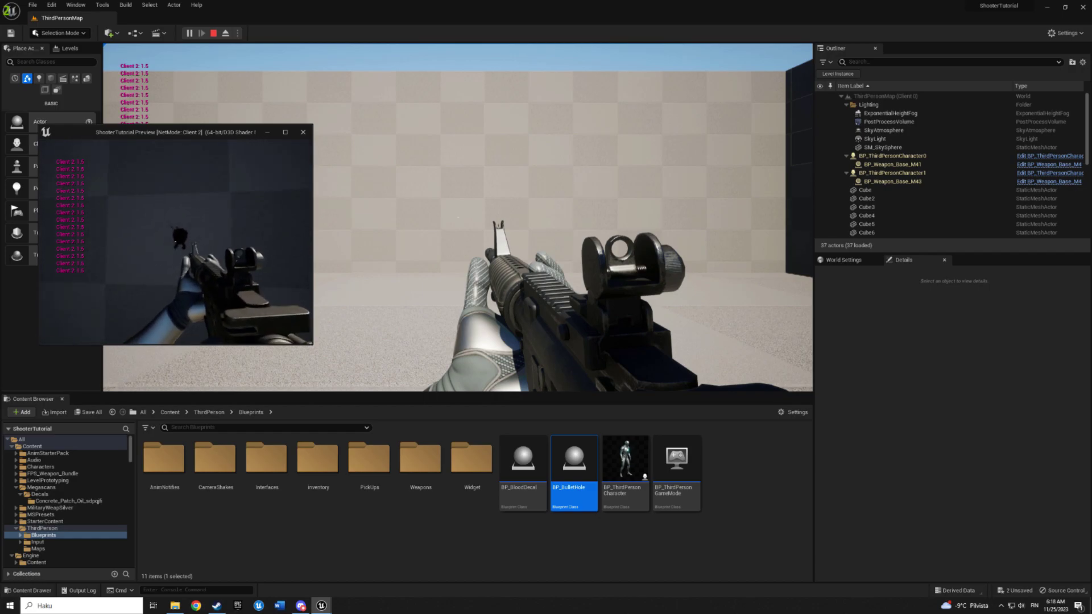
key("Escape")
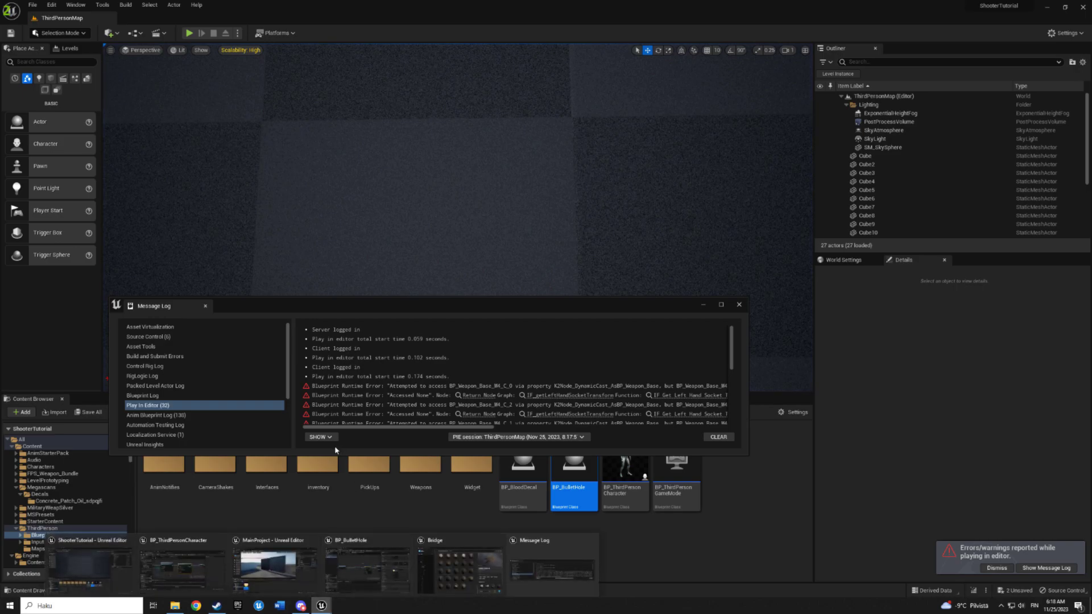
Step: Open BP_BulletHole's Viewport with the Decal component selected
left_click(276, 500)
double_click(573, 475)
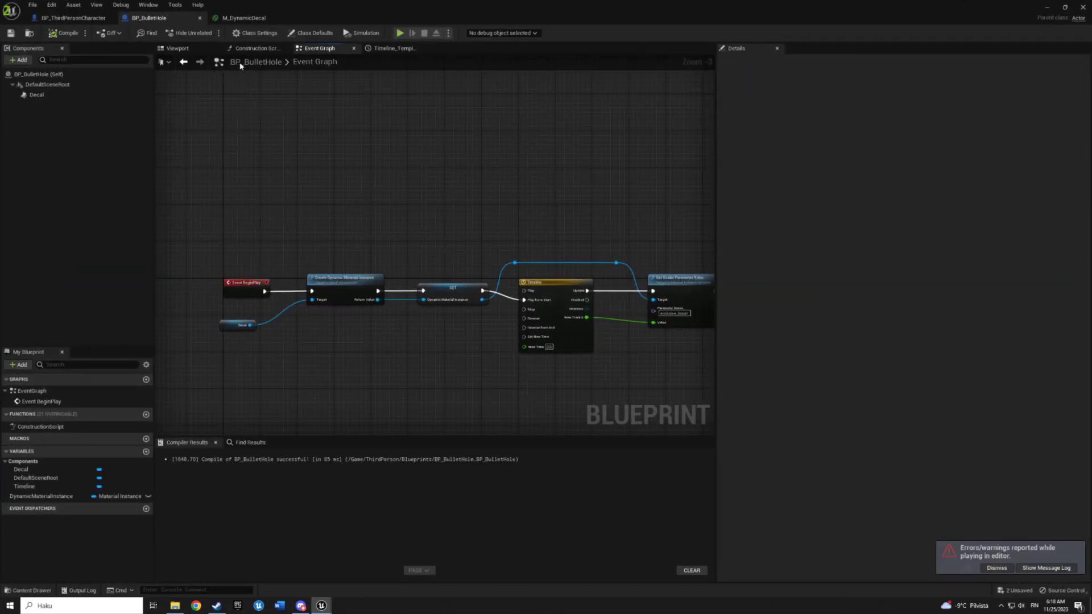
left_click(177, 49)
left_click(36, 94)
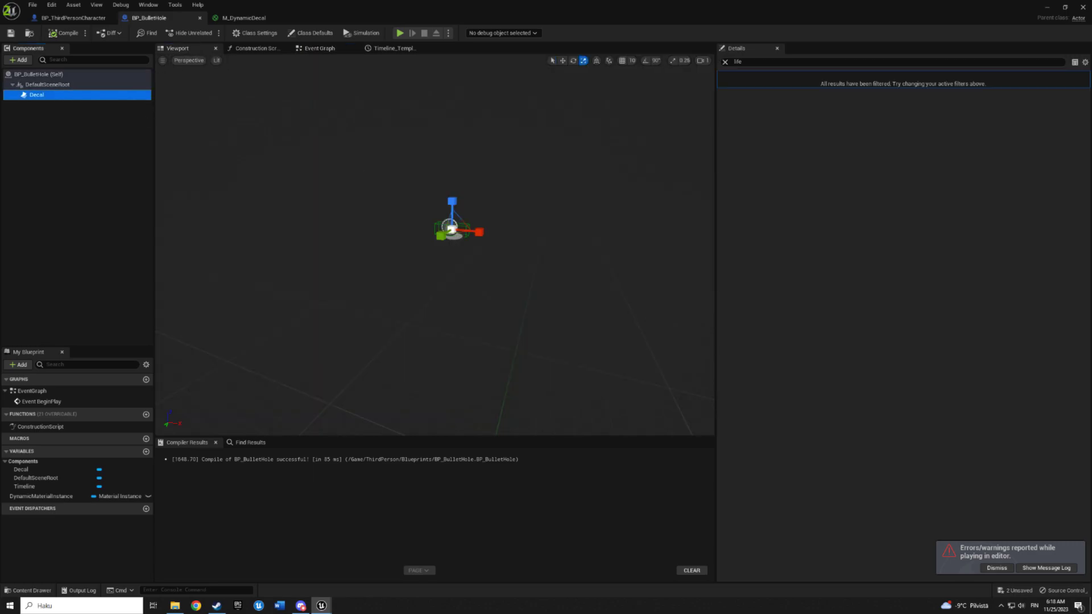
key("r")
left_click(725, 62)
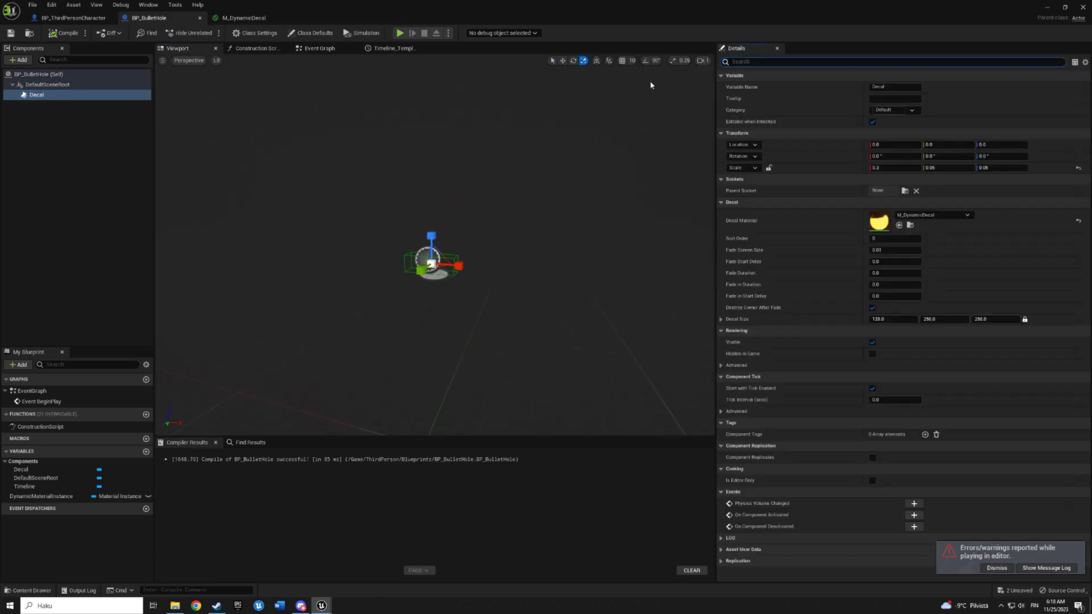
left_click_drag(597, 6, 583, 396)
left_click(738, 306)
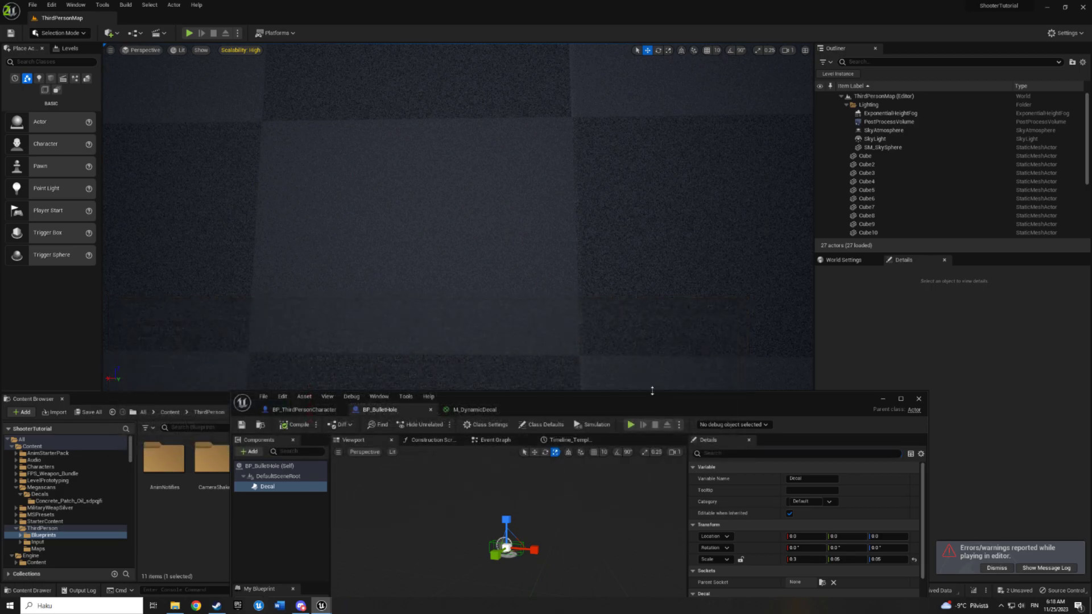
Step: Place a test BP_BulletHole on the floor, rotate it to -90° yaw, then delete it
left_click_drag(650, 393, 626, 495)
left_click_drag(574, 463, 554, 256)
key("e")
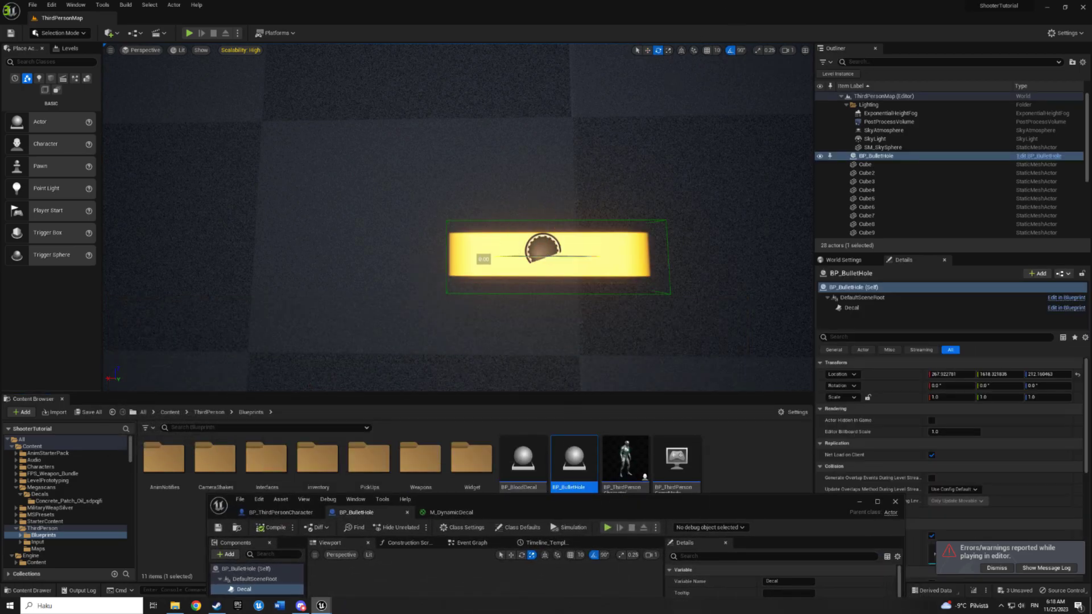
left_click_drag(549, 263, 510, 337)
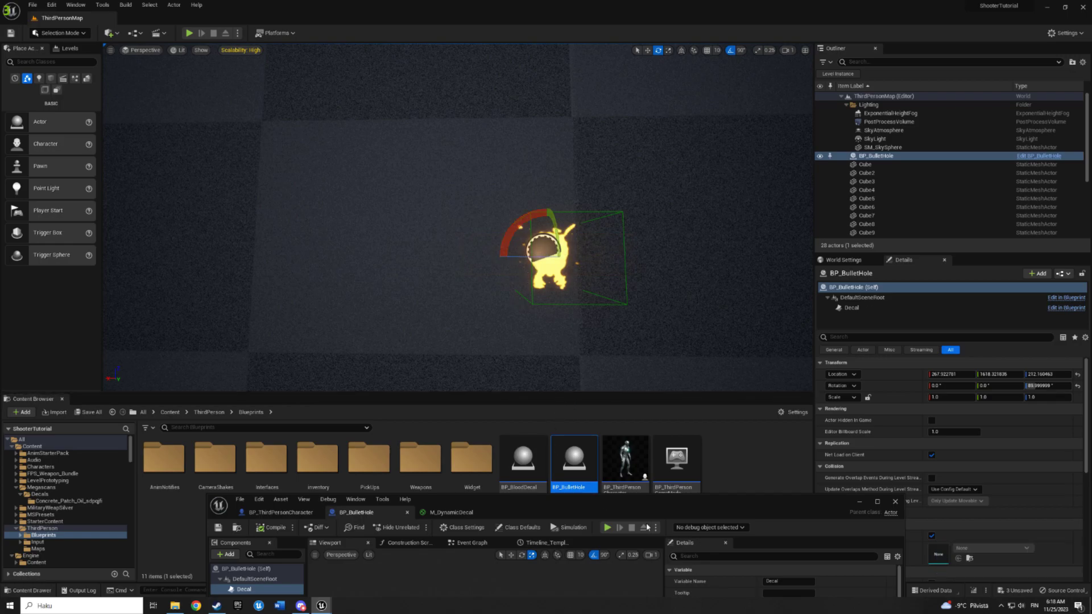
left_click_drag(645, 507, 610, 254)
left_click_drag(503, 384, 496, 390)
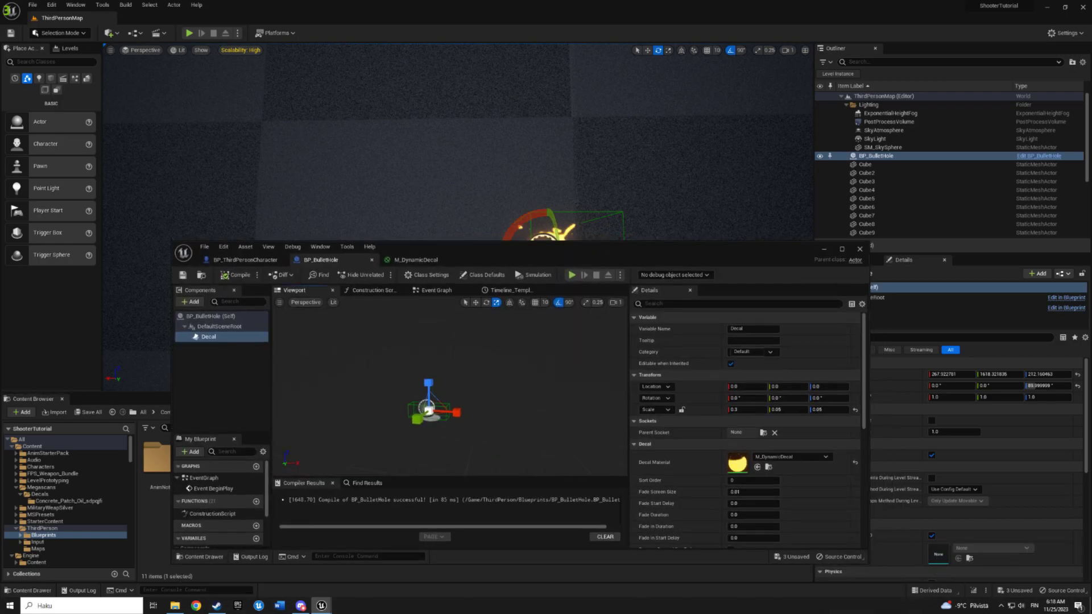
left_click_drag(575, 250, 558, 365)
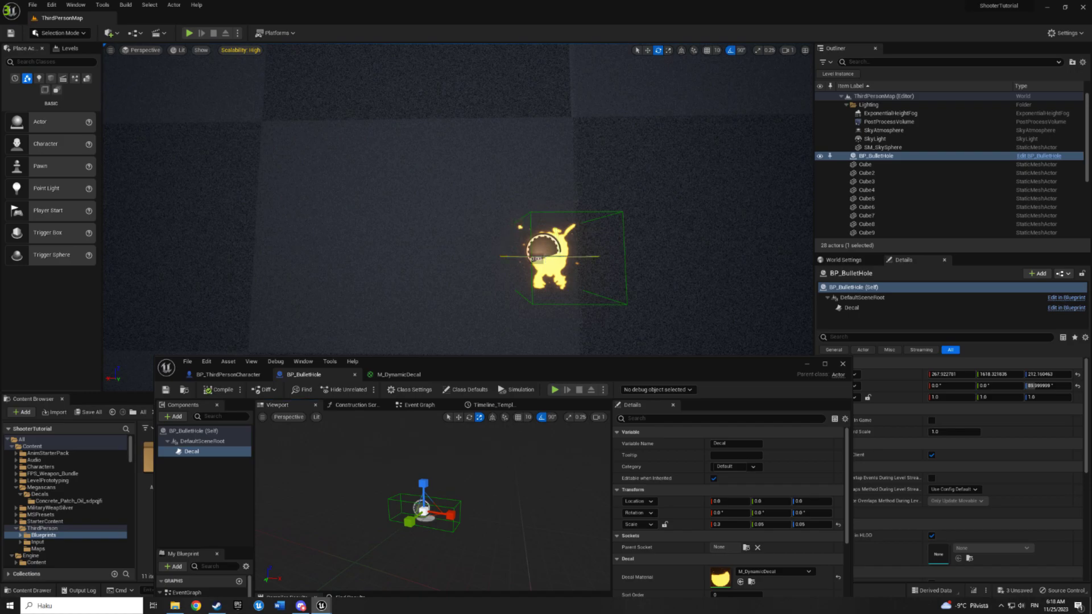
left_click_drag(515, 230, 557, 257)
key("Delete")
left_click_drag(539, 363, 538, 271)
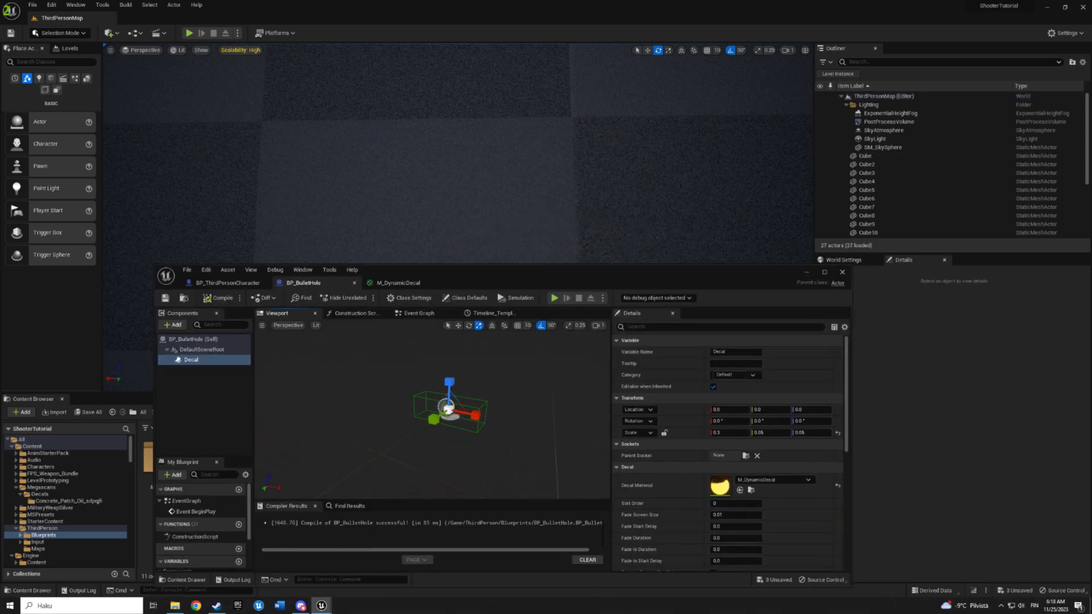
Step: Turn the Decal component from -90° to about -180° Z rotation and recompile BP_BulletHole
left_click(468, 325)
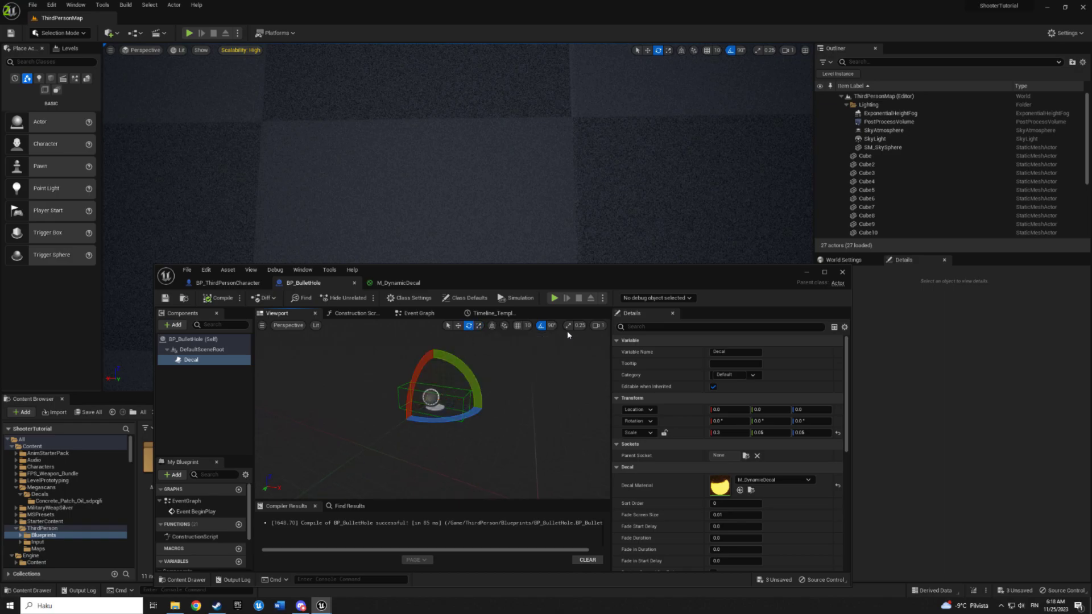
mouse_move(475, 416)
left_mouse_down()
mouse_move(442, 405)
mouse_move(424, 421)
left_mouse_up()
left_click(801, 421)
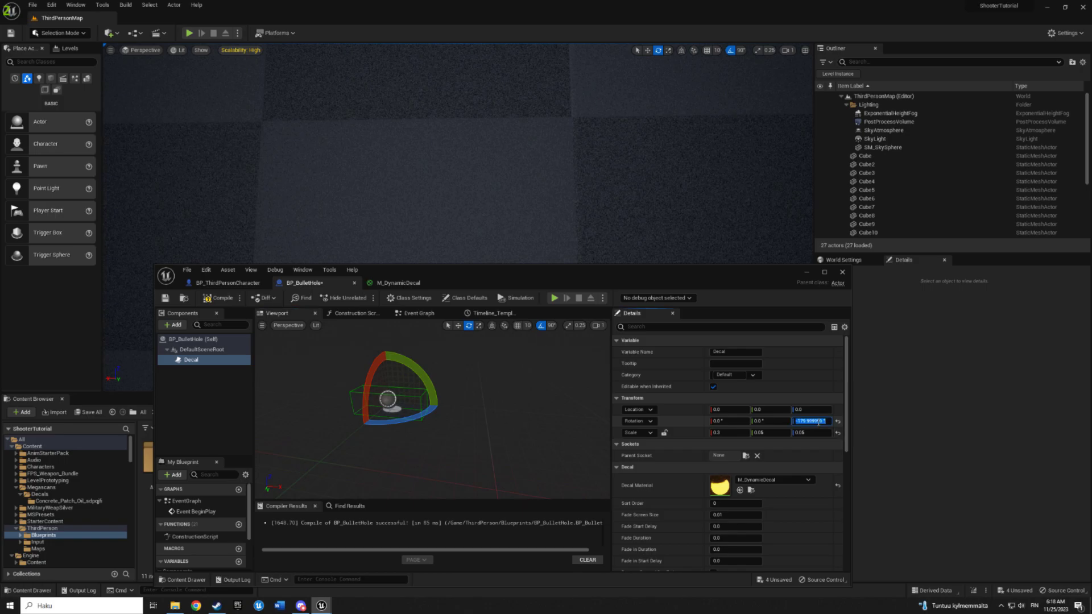
double_click(795, 422)
left_click(219, 298)
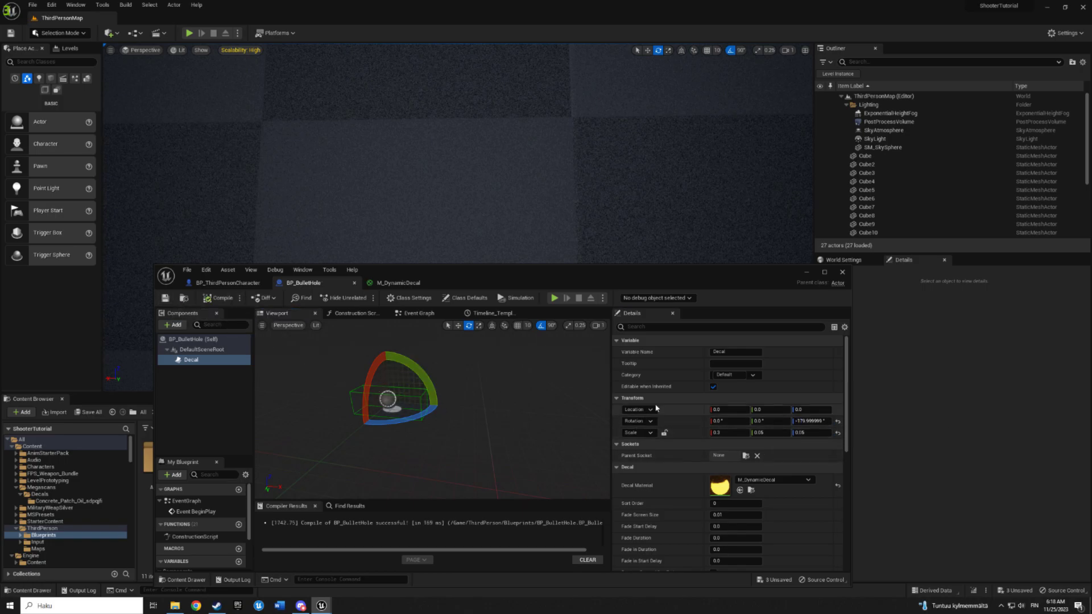
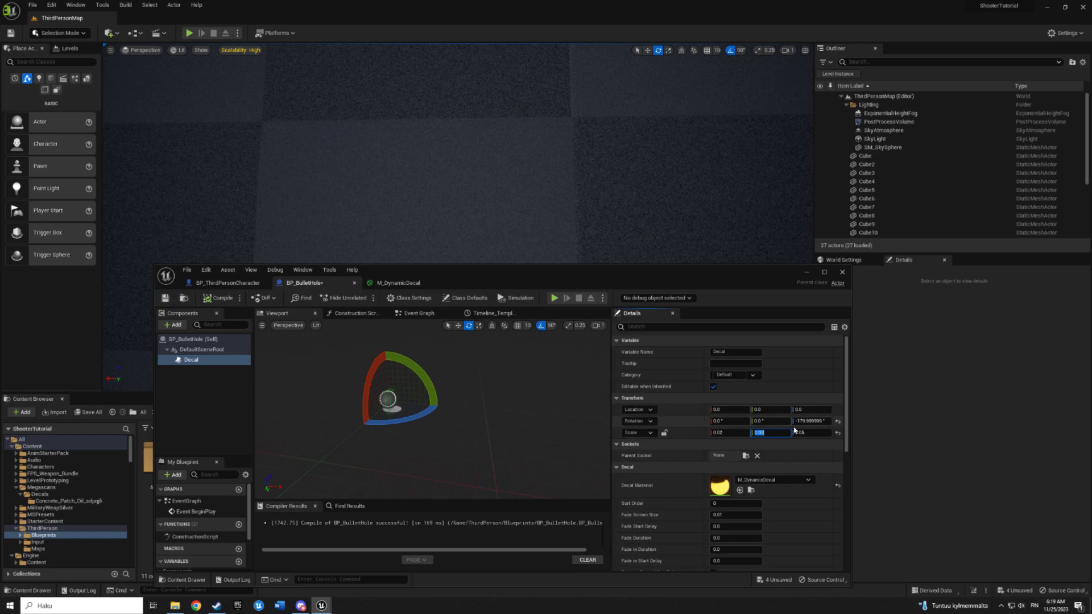
Step: Set BP_BulletHole's decal scale to 0.2, 0.02, 0.02
left_click(817, 432)
type("0.02")
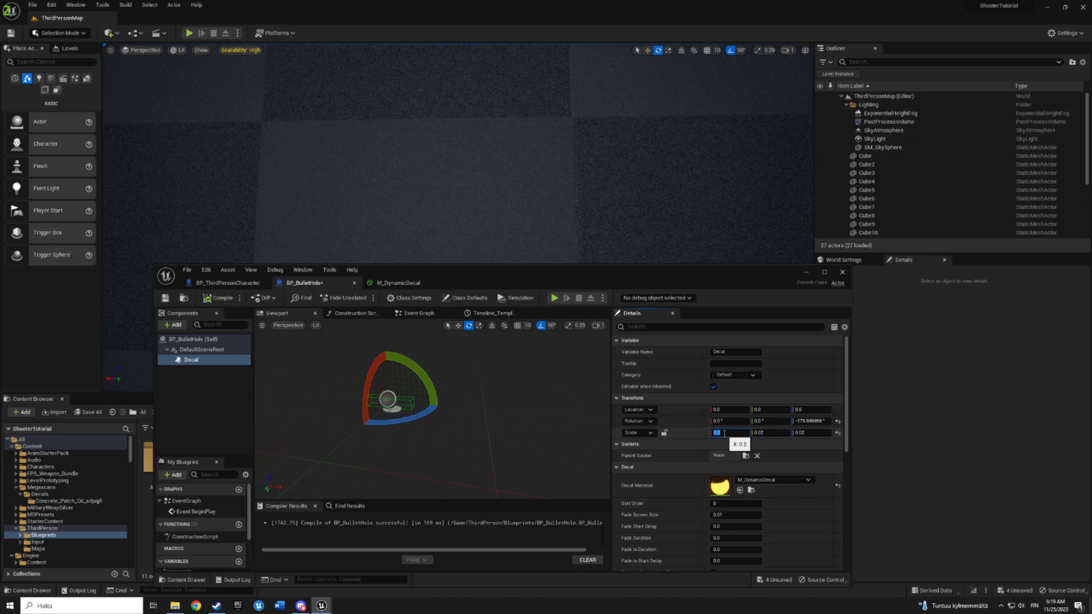
left_click(754, 433)
left_click(219, 298)
Step: Compile BP_BulletHole, minimize the editor and start a play-in-editor test
left_click(165, 298)
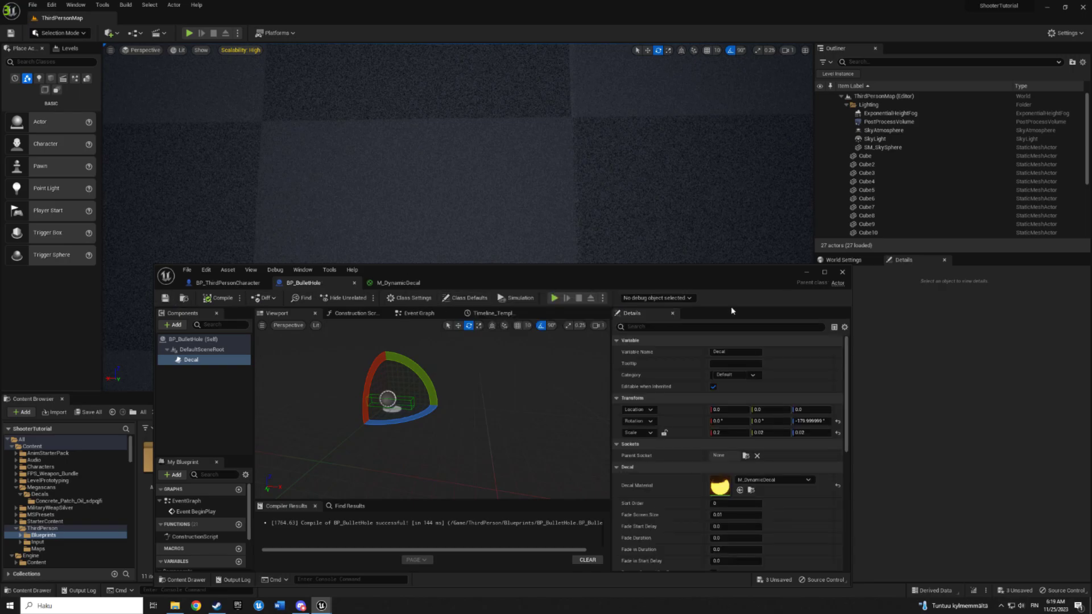
left_click(805, 273)
key("alt+p")
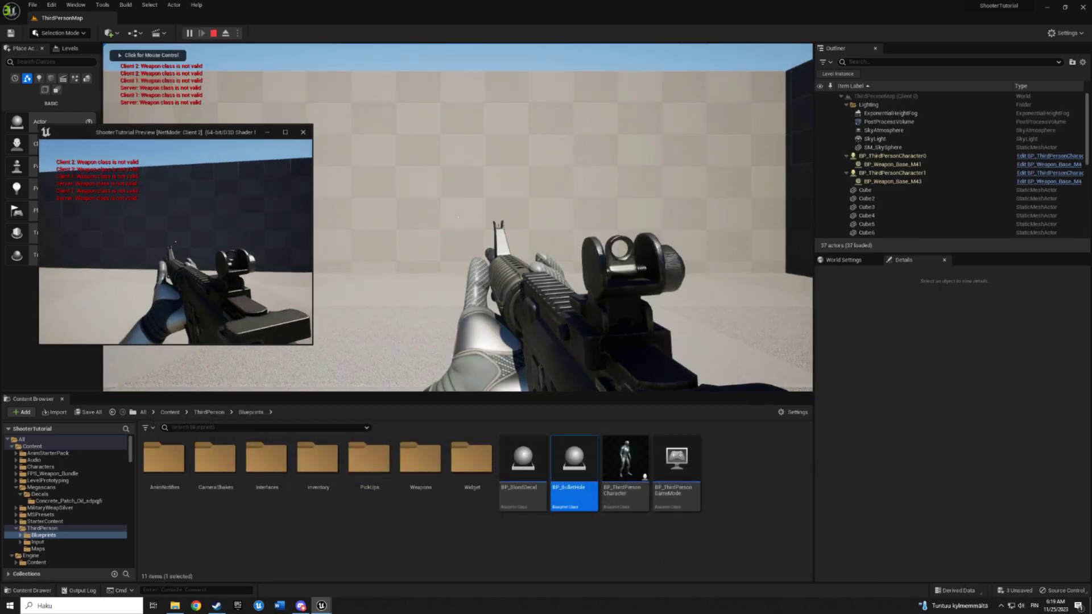
Step: Fire Client 2's weapon at the dark wall, then stop the play session
left_click(175, 243)
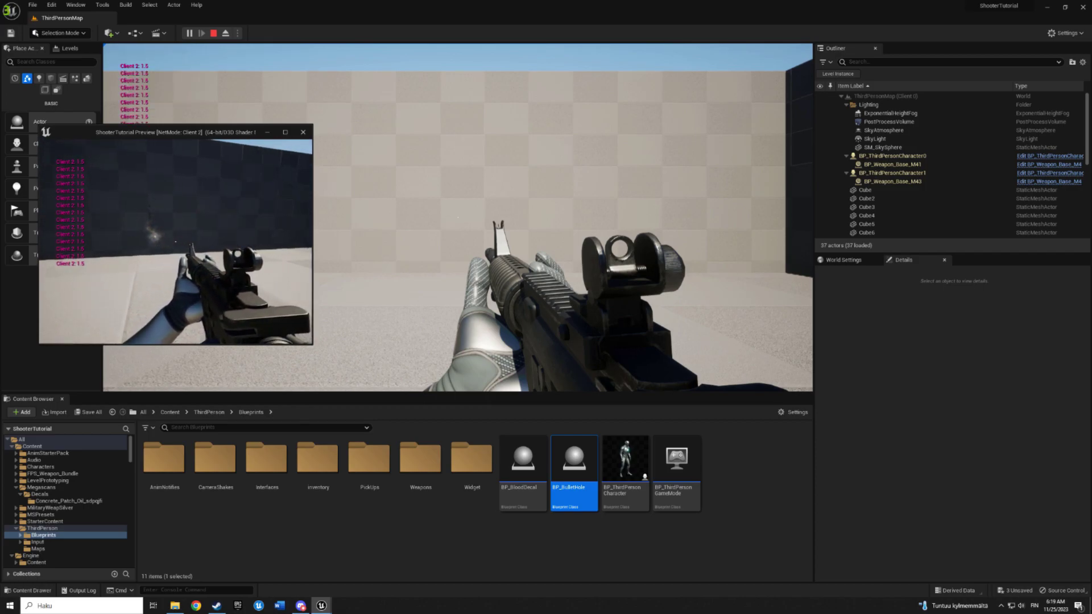
key("Escape")
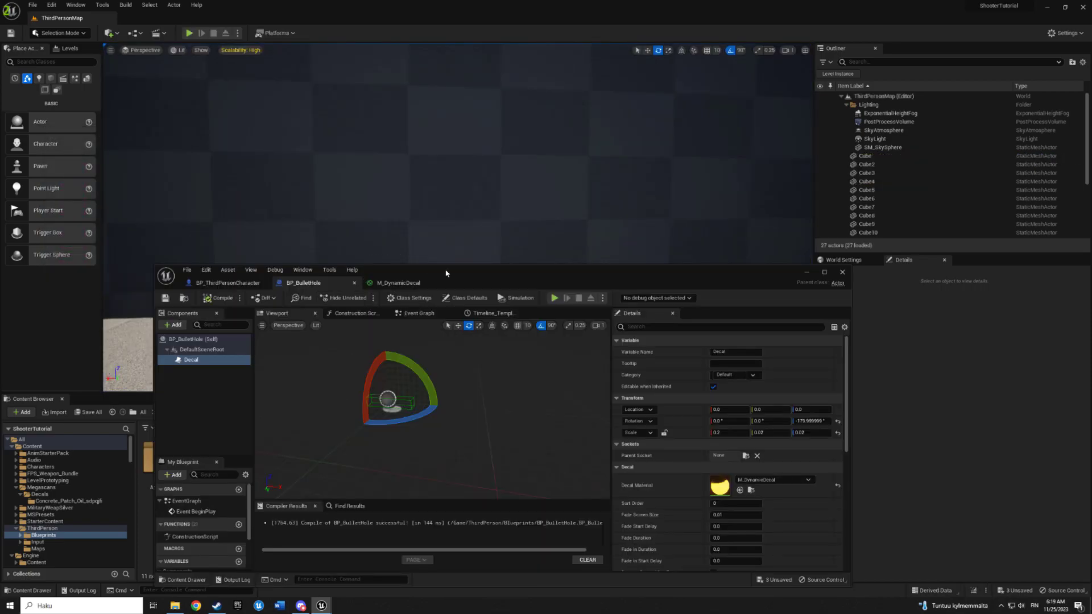
Step: Maximize the editor and browse the Shoot Ray nodes in BP_ThirdPersonCharacter
double_click(446, 274)
left_click(73, 18)
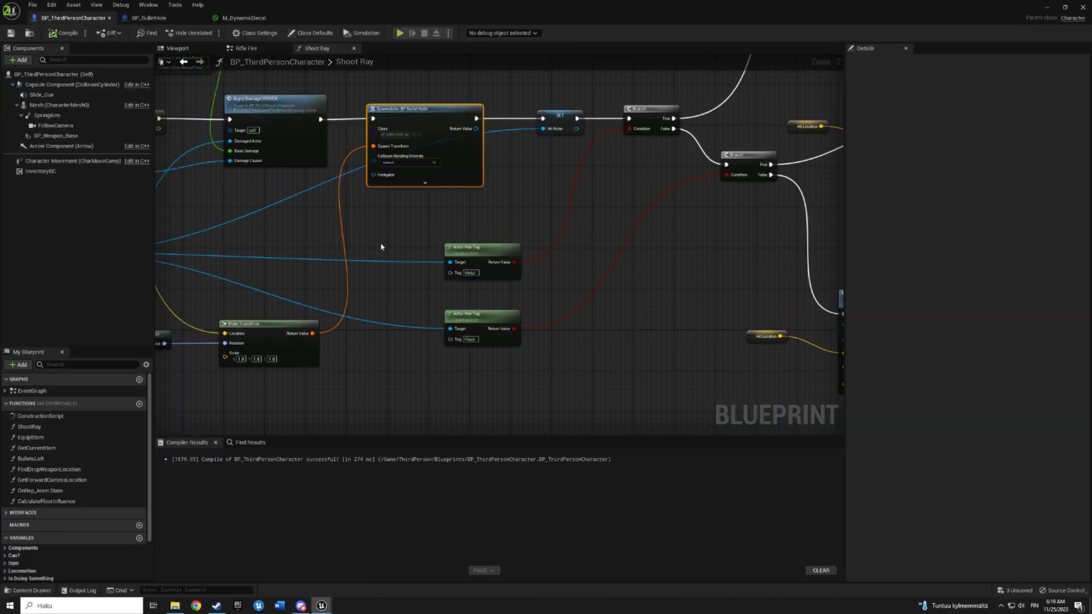
scroll(381, 247, "down", 3)
mouse_move(381, 247)
right_mouse_down()
mouse_move(314, 311)
mouse_move(517, 292)
right_mouse_up()
scroll(314, 312, "up", 3)
scroll(517, 292, "down", 1)
scroll(517, 292, "down", 1)
mouse_move(305, 225)
left_mouse_down()
mouse_move(539, 357)
mouse_move(600, 370)
left_mouse_up()
mouse_move(634, 331)
right_mouse_down()
mouse_move(492, 338)
mouse_move(553, 322)
right_mouse_up()
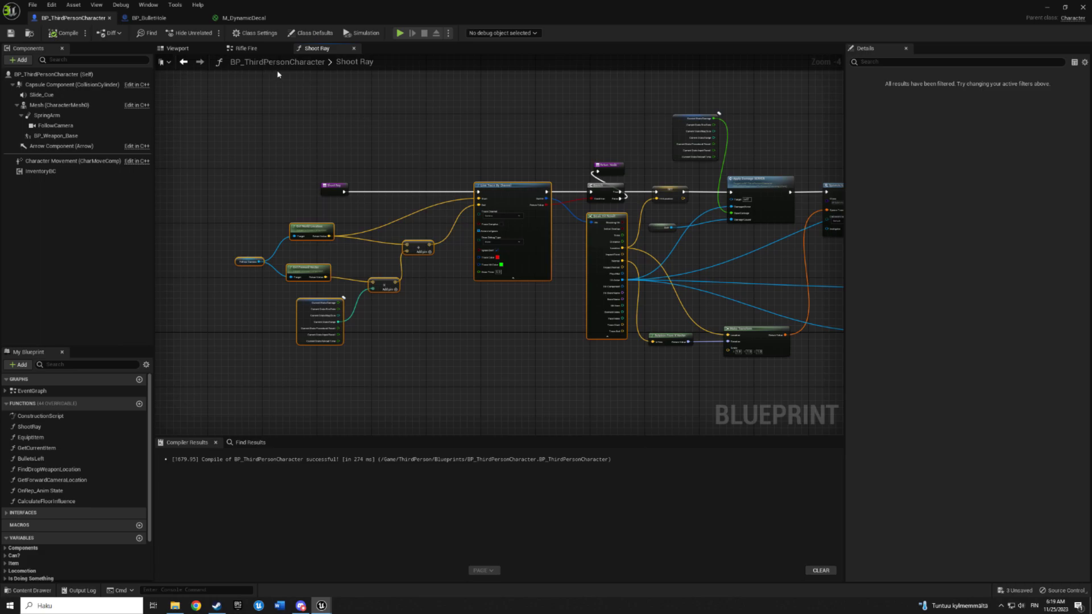
right_click_drag(363, 129, 395, 205)
Step: Navigate up to the Firing and Aim graph and frame the IA_Fire input event
left_click(246, 48)
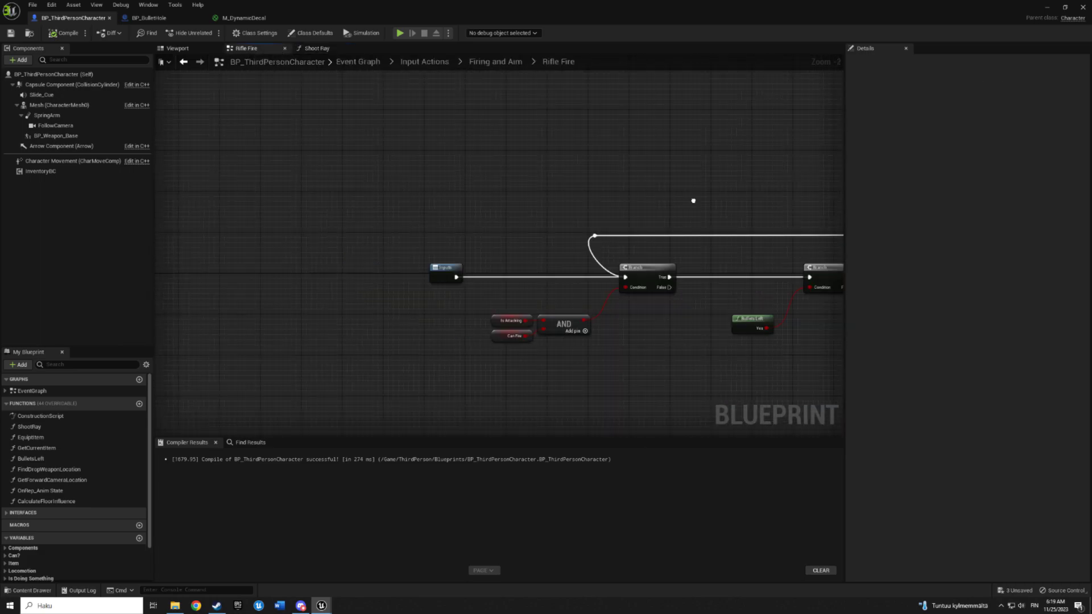
left_click(495, 61)
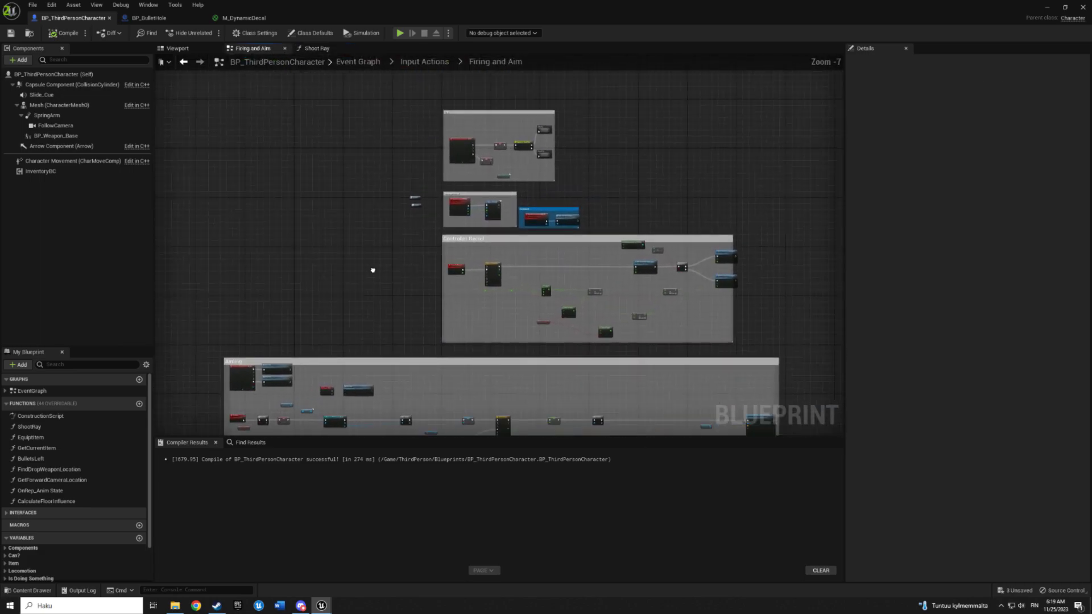
scroll(376, 274, "up", 1)
scroll(470, 171, "up", 2)
scroll(537, 175, "up", 2)
scroll(503, 185, "up", 2)
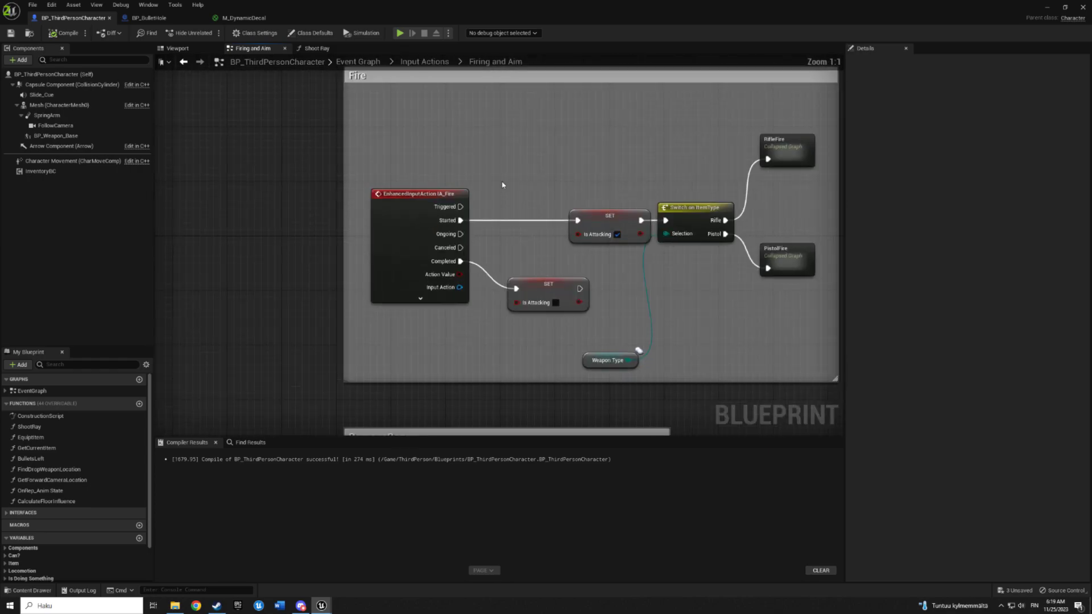
left_click(406, 228)
right_click_drag(428, 244, 449, 367)
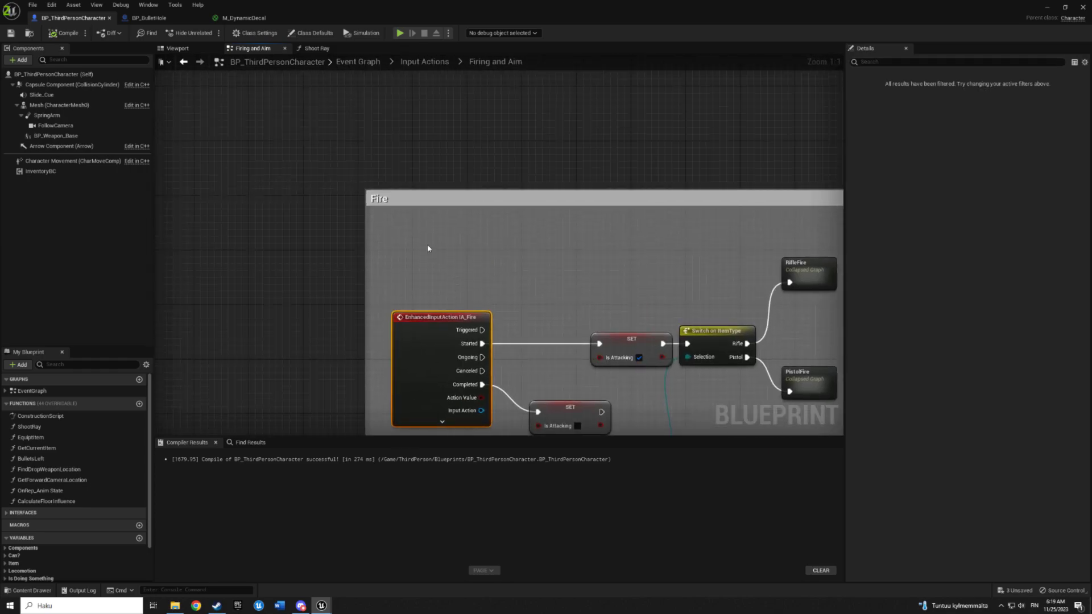
Step: Add a key input event above the Fire section and set it to Left Mouse Button
right_click(428, 248)
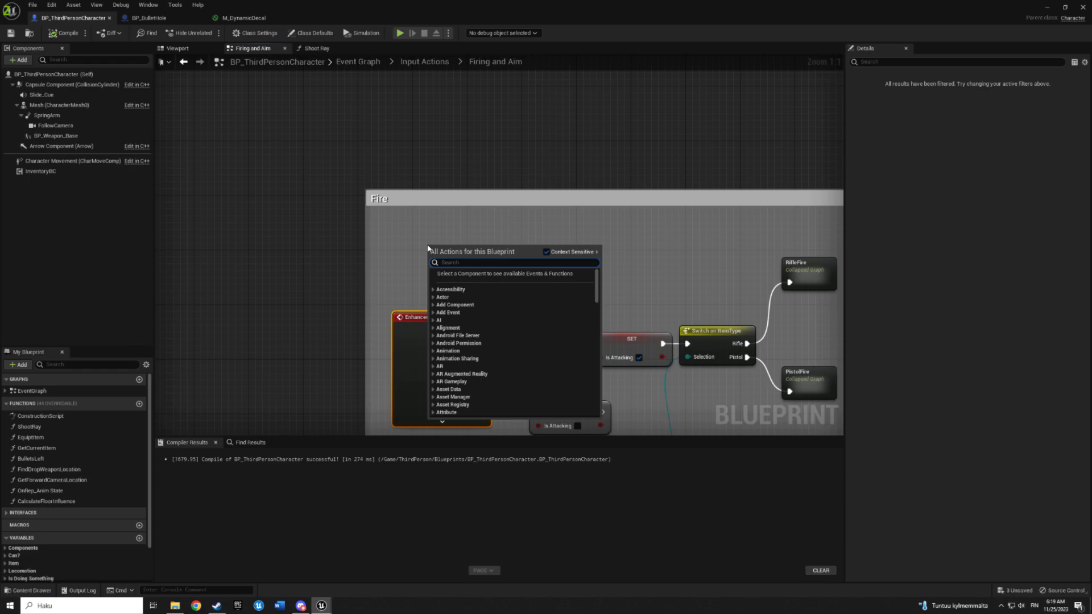
type("6 key")
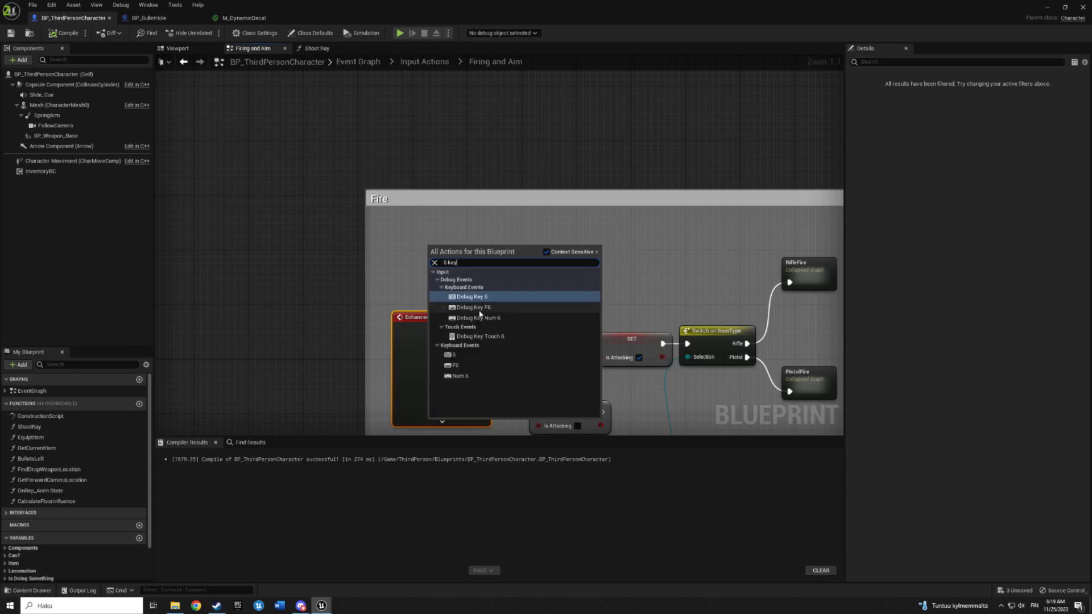
left_click(453, 355)
left_click_drag(448, 251, 453, 236)
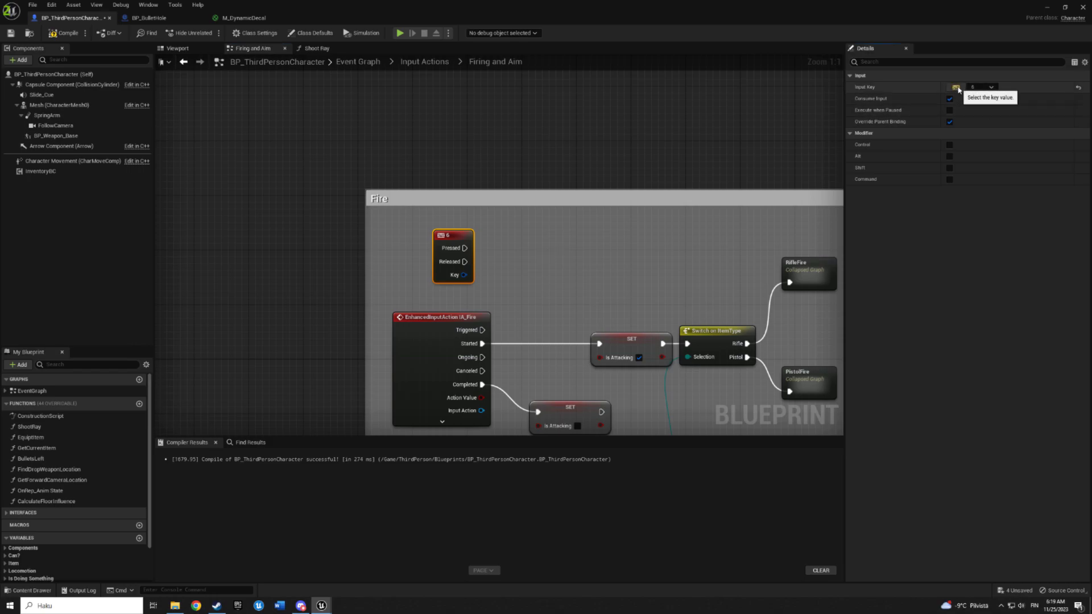
left_click(956, 91)
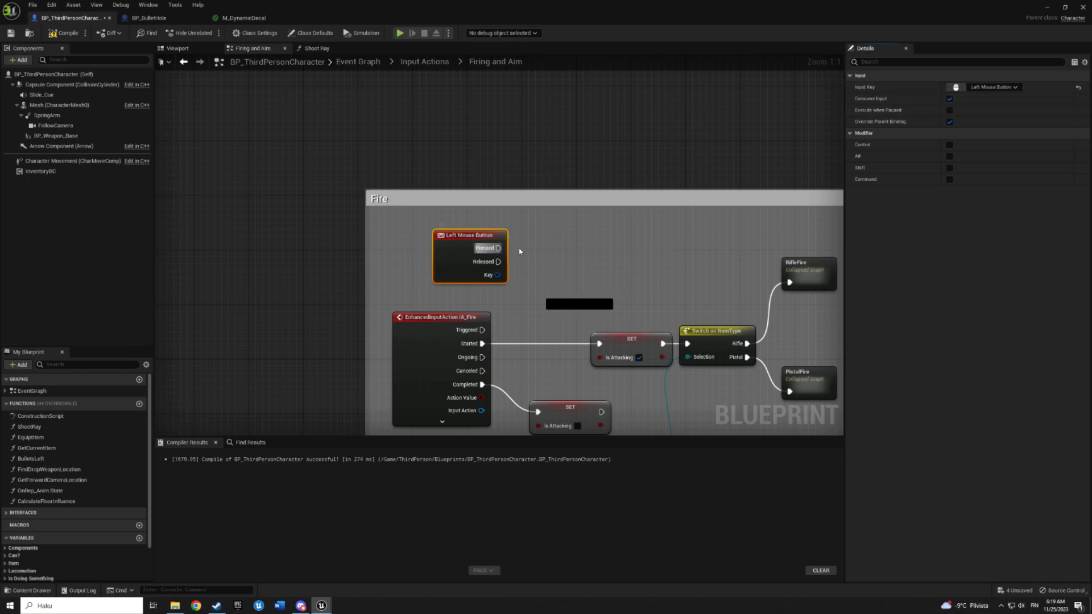
left_click_drag(519, 251, 671, 248)
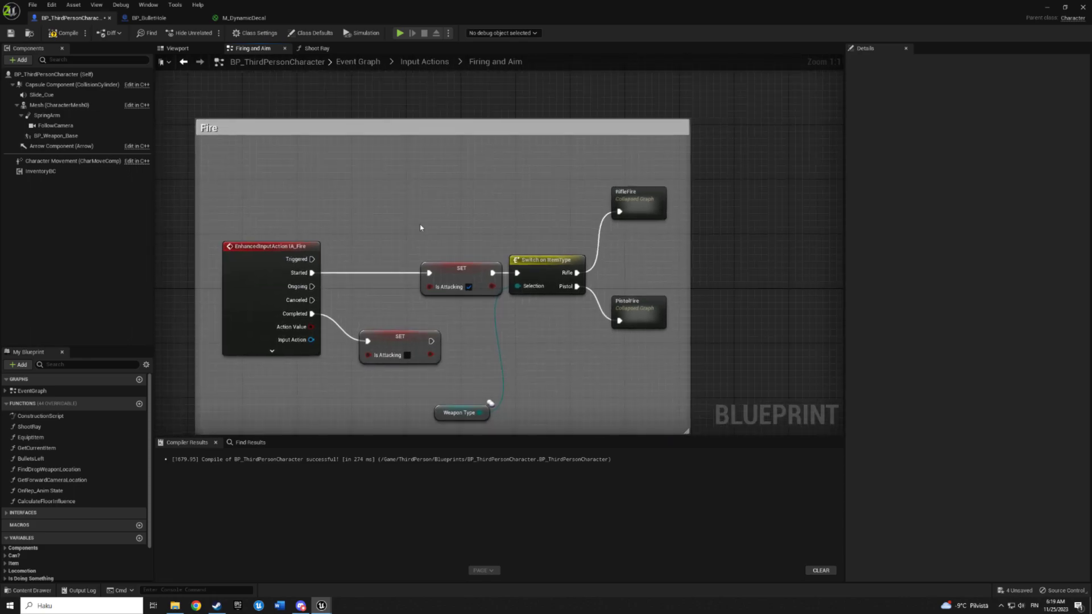
Step: Drill into the RifleFire collapsed graph and then the Shoot Ray function
scroll(478, 234, "down", 2)
double_click(594, 213)
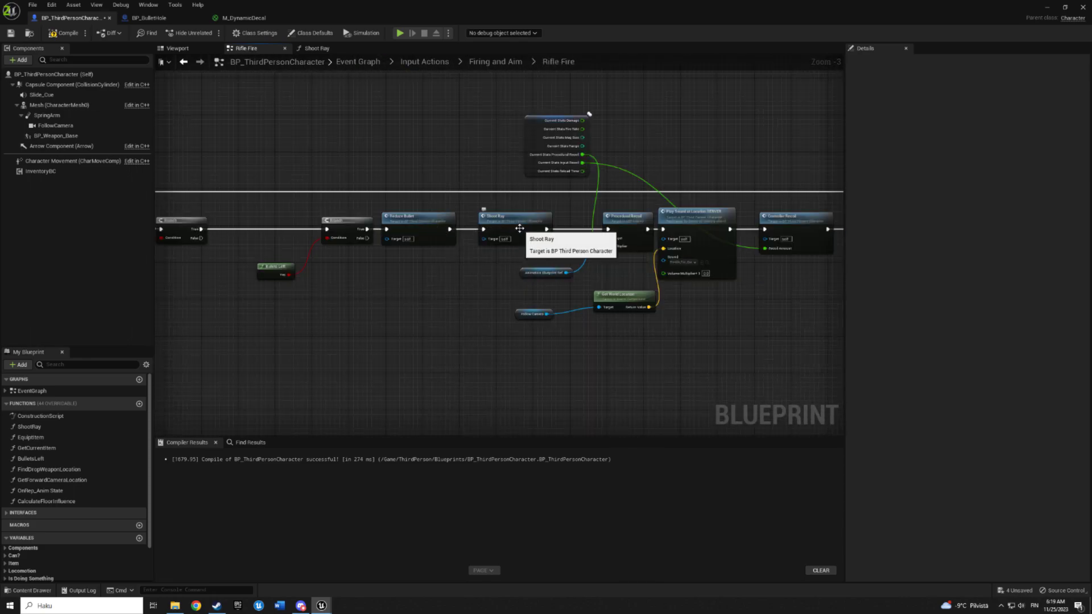
double_click(519, 228)
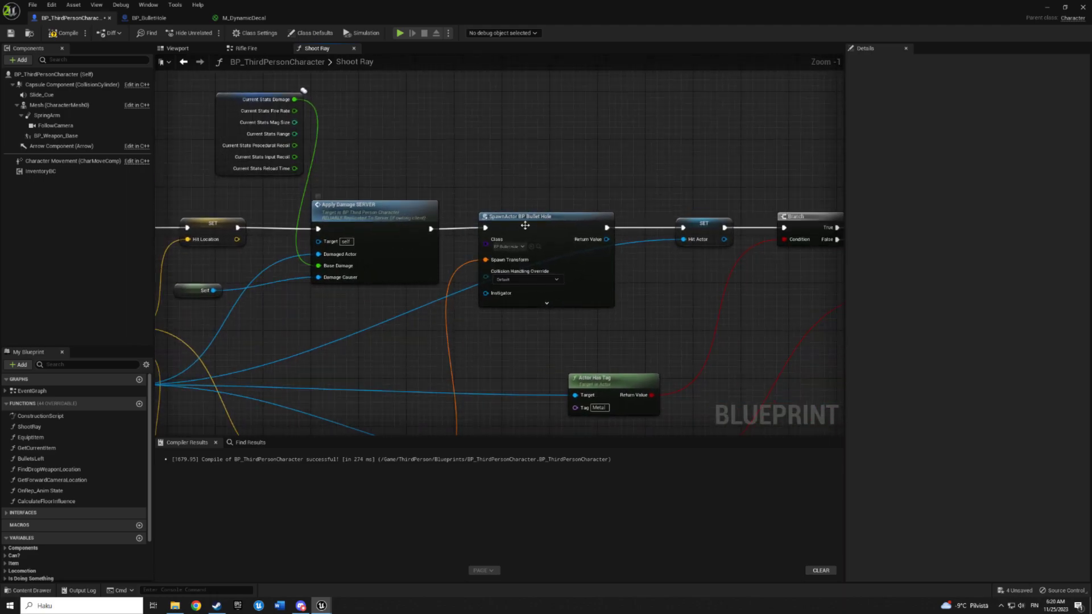
Step: Launch a two-client play session and move Client 2's character
left_click(1048, 8)
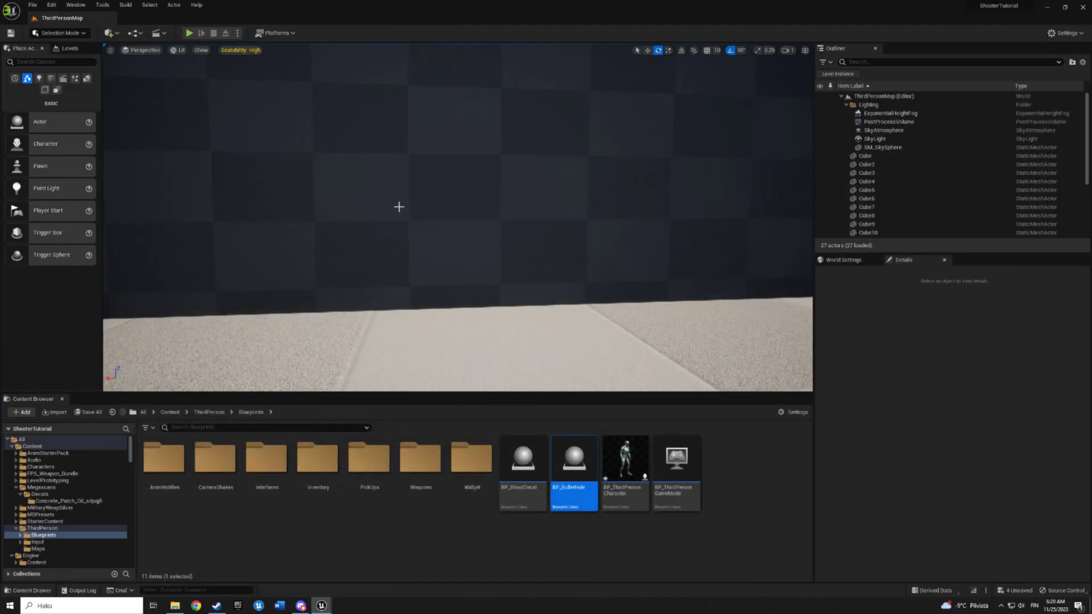
left_click(191, 34)
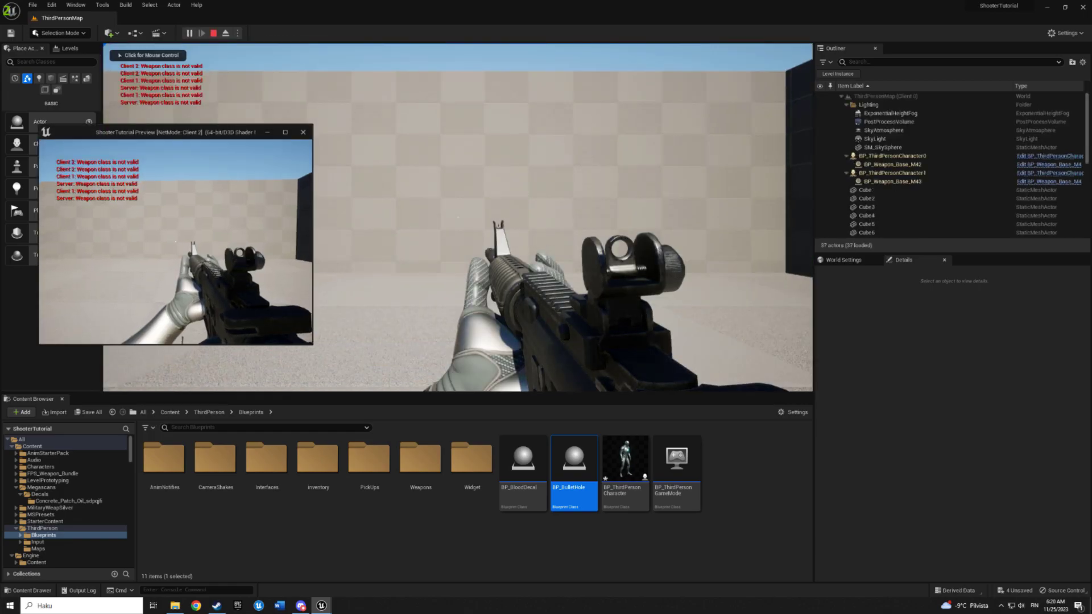
left_click(205, 225)
key("s")
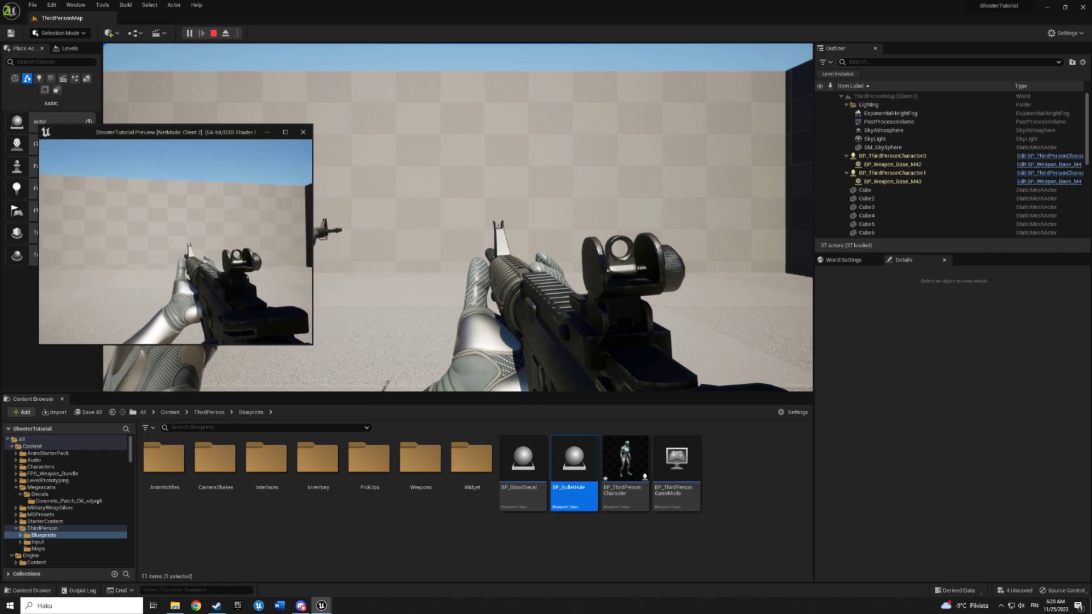
Step: Fire Client 2's rifle six times at the wall, then end the test
left_click(175, 242)
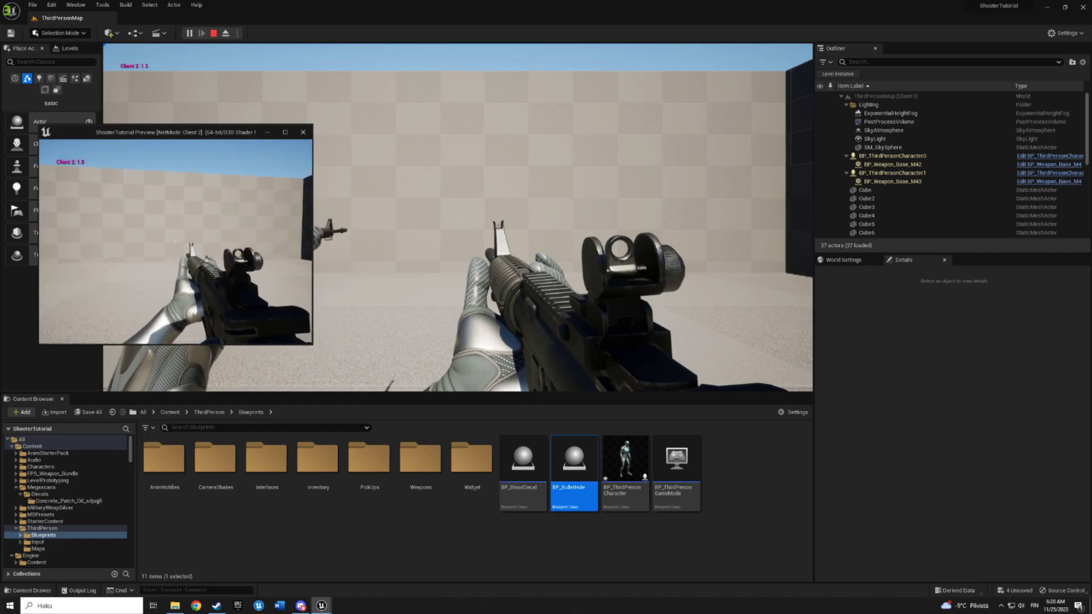
left_click(175, 242)
left_click(175, 242)
left_click(175, 242)
left_click(176, 242)
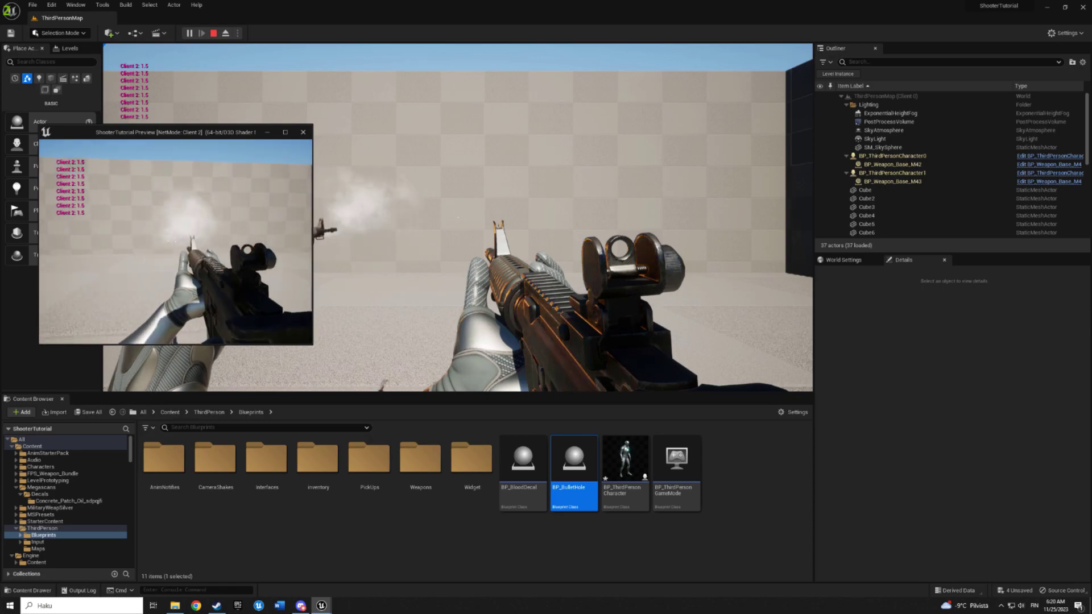
left_click(176, 241)
left_click(176, 242)
key("Escape")
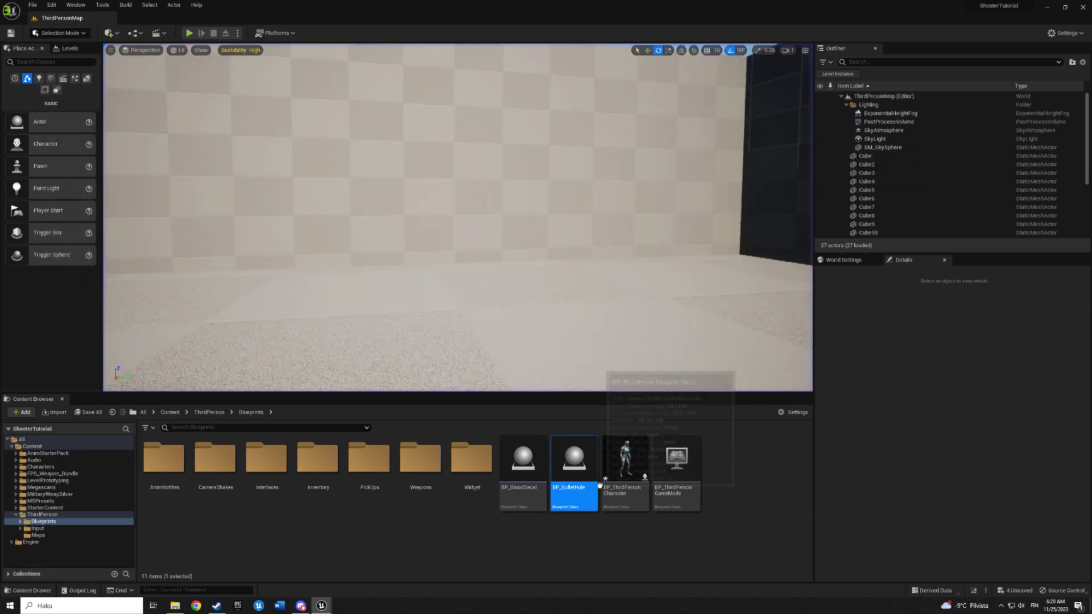
Step: Add a SpawnBulletHole custom event in BP_ThirdPersonCharacter's Multiplayer Events graph
double_click(625, 457)
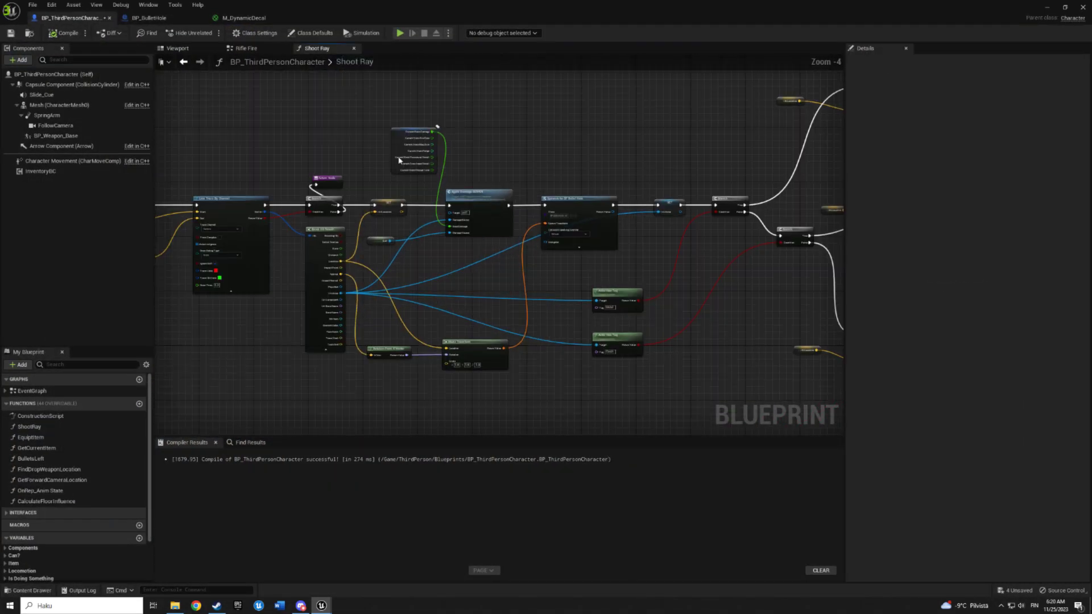
left_click(247, 48)
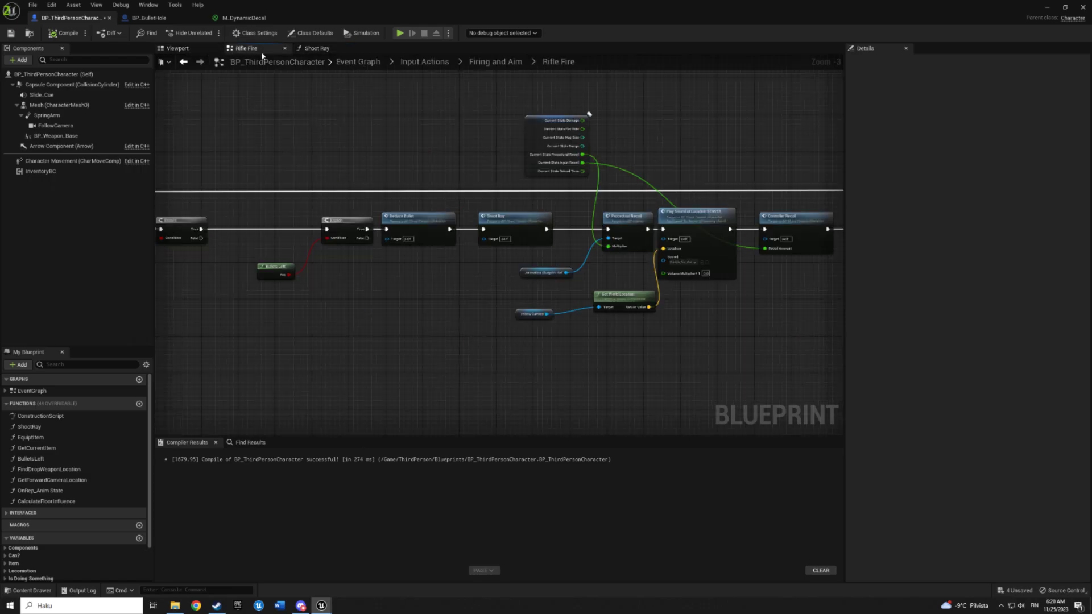
left_click(354, 63)
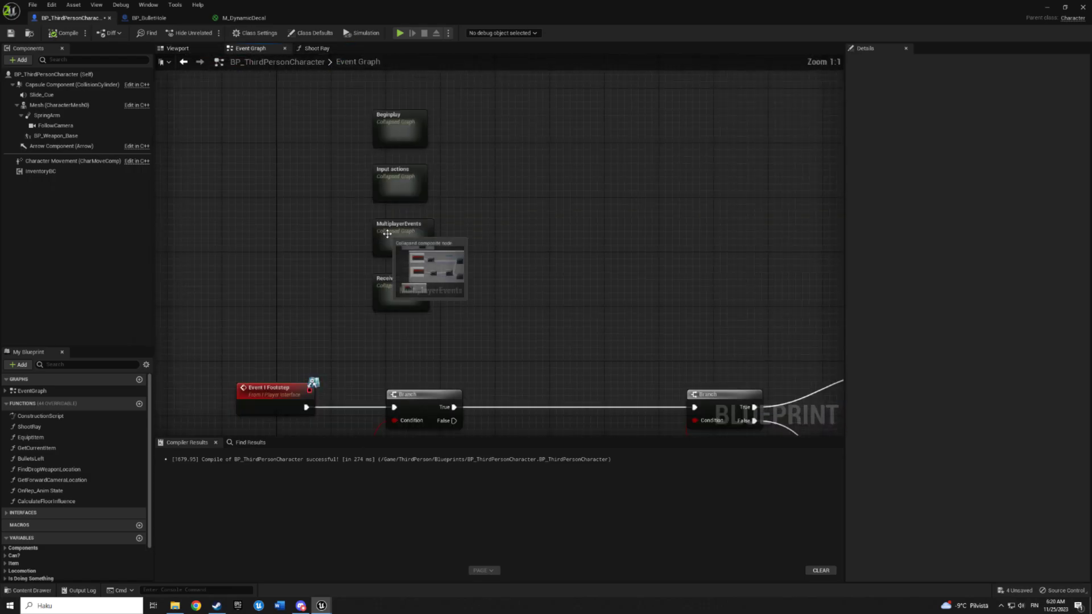
double_click(389, 235)
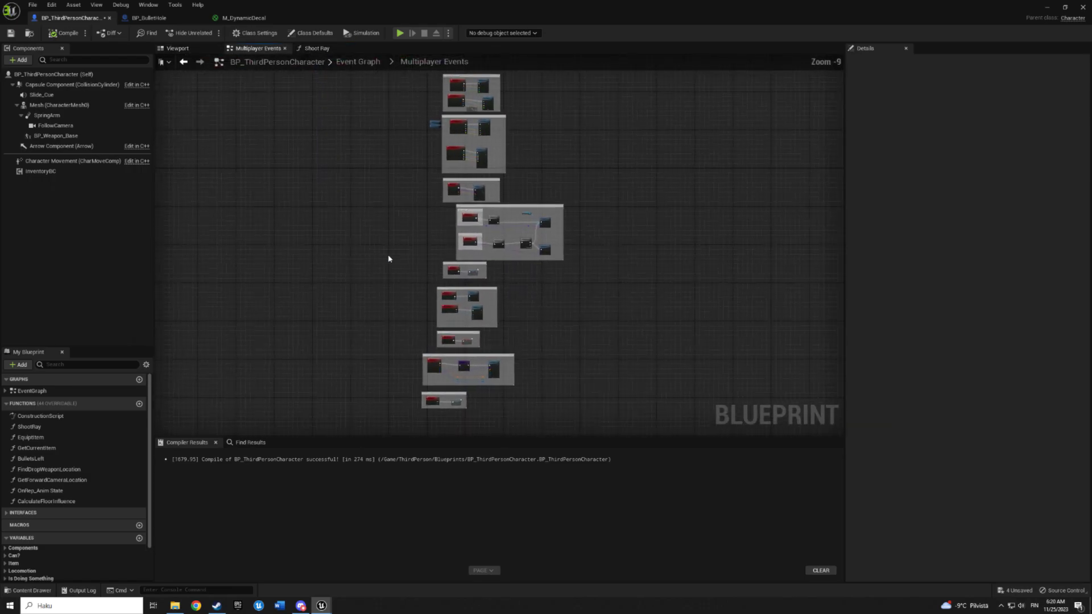
right_click(392, 292)
type("custom")
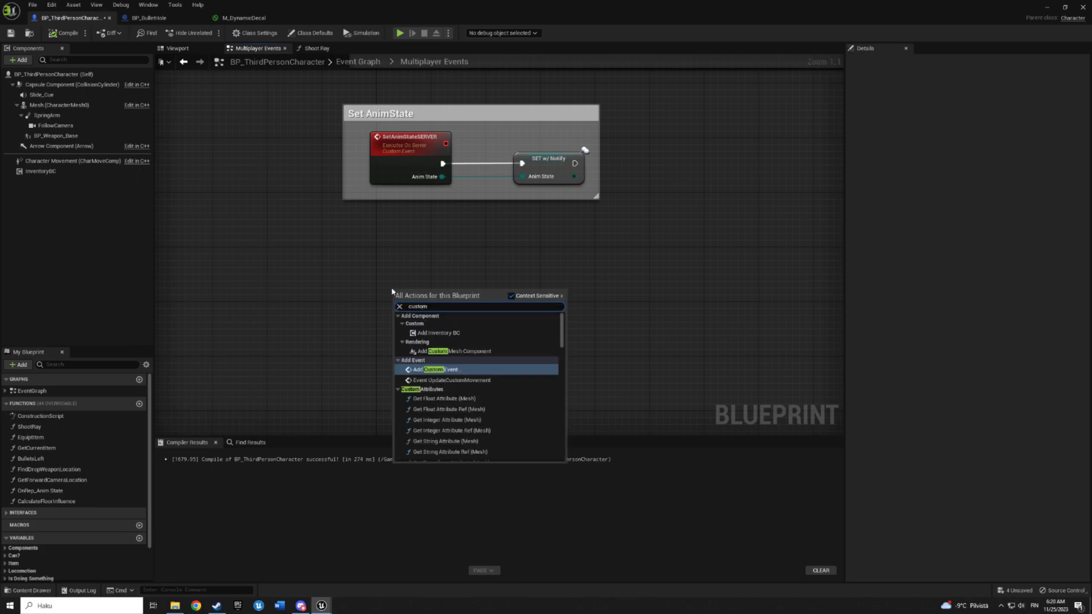
key("Return")
type("SpawnBulletHole")
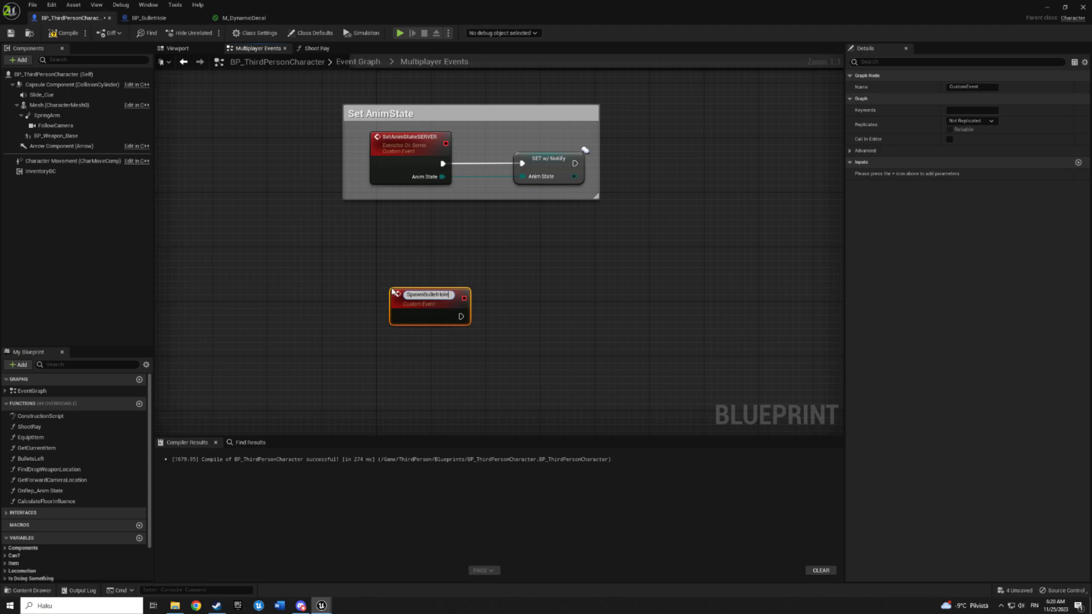
Step: Make SpawnBulletHole replicate as Run on Server, Reliable
left_click(971, 121)
left_click(975, 152)
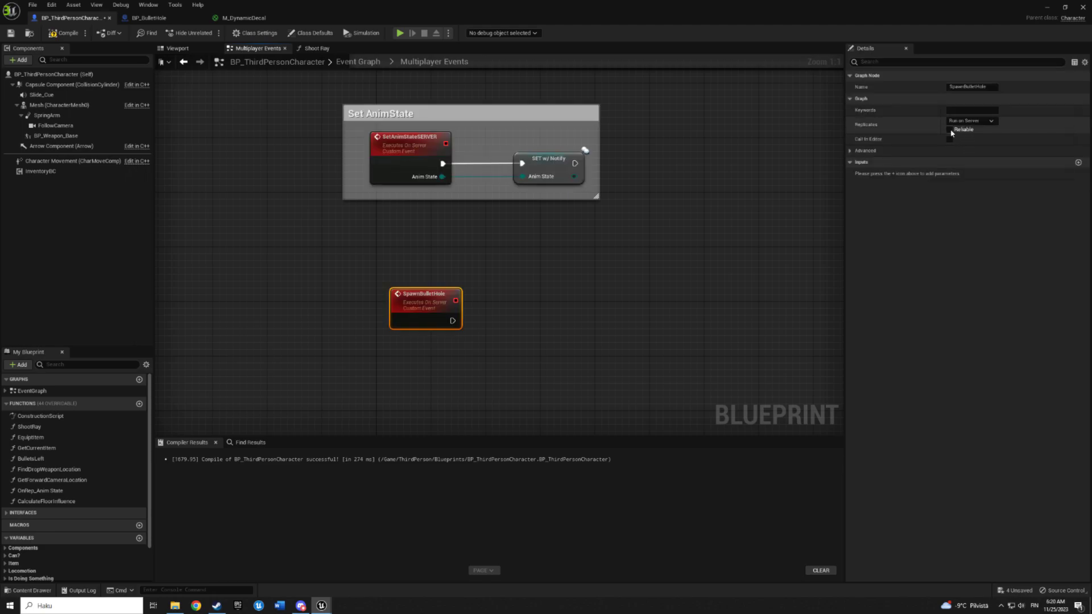
left_click(950, 130)
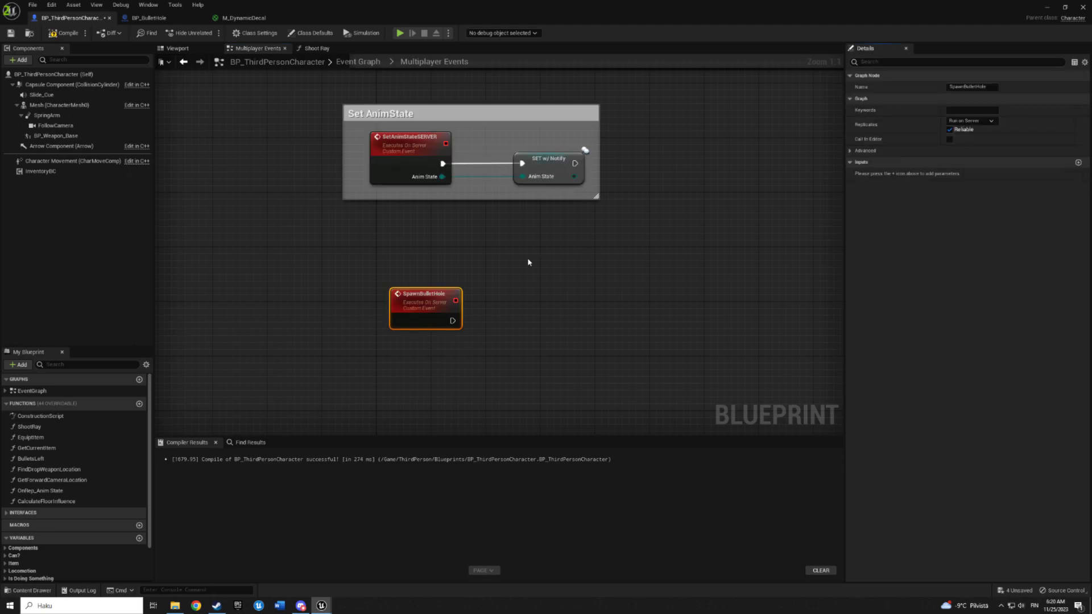
left_click_drag(428, 312, 408, 318)
mouse_move(466, 309)
right_mouse_down()
mouse_move(557, 310)
mouse_move(520, 292)
right_mouse_up()
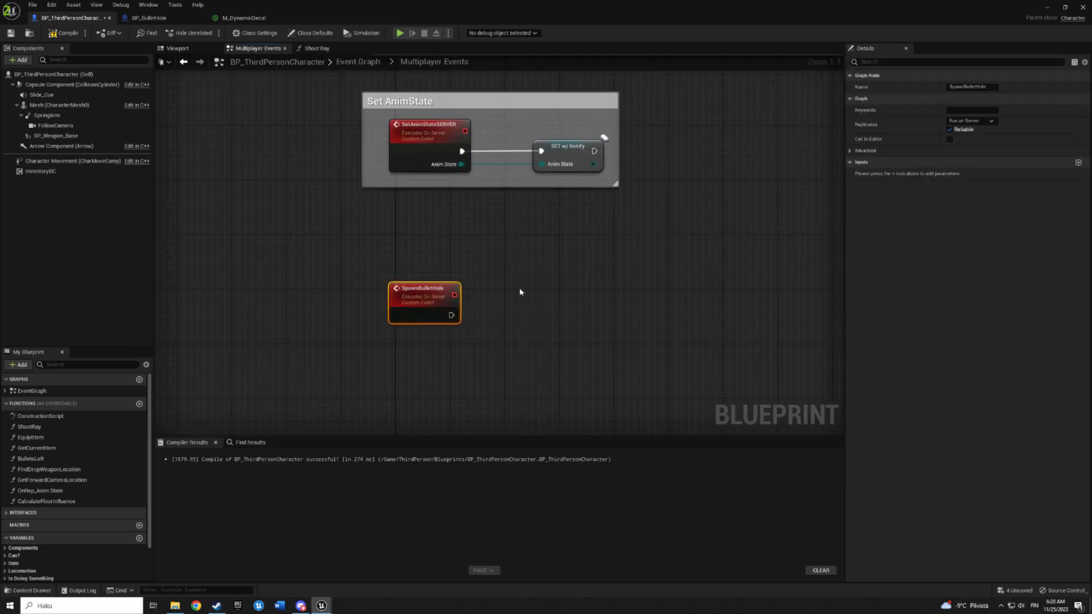
Step: Copy the SpawnActor BP Bullet Hole node from Shoot Ray and paste it after SpawnBulletHole
left_click(323, 50)
left_click_drag(603, 218, 564, 208)
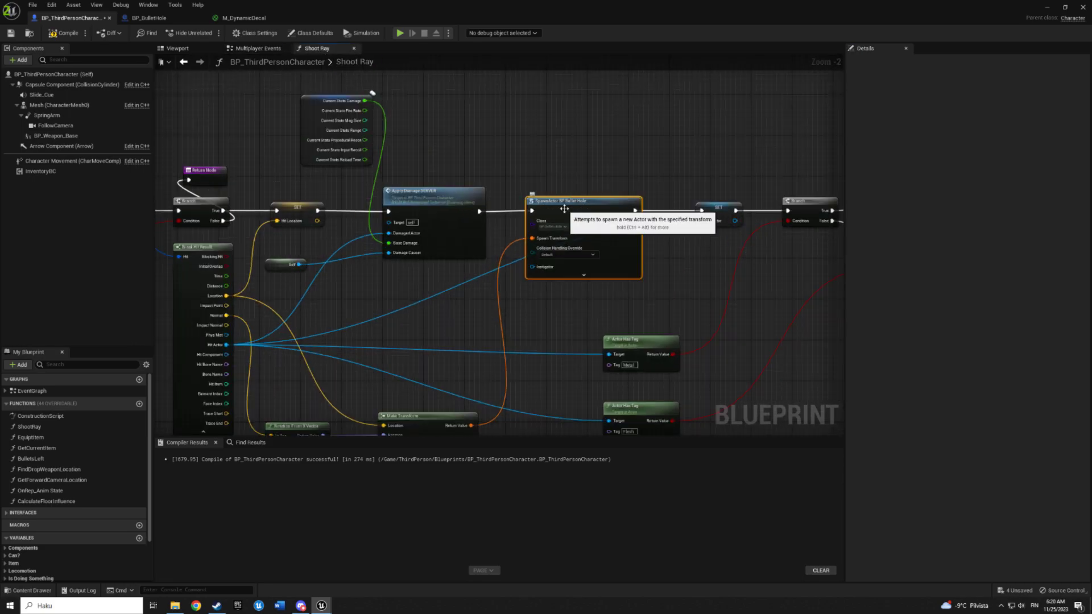
key("ctrl+c")
left_click(256, 48)
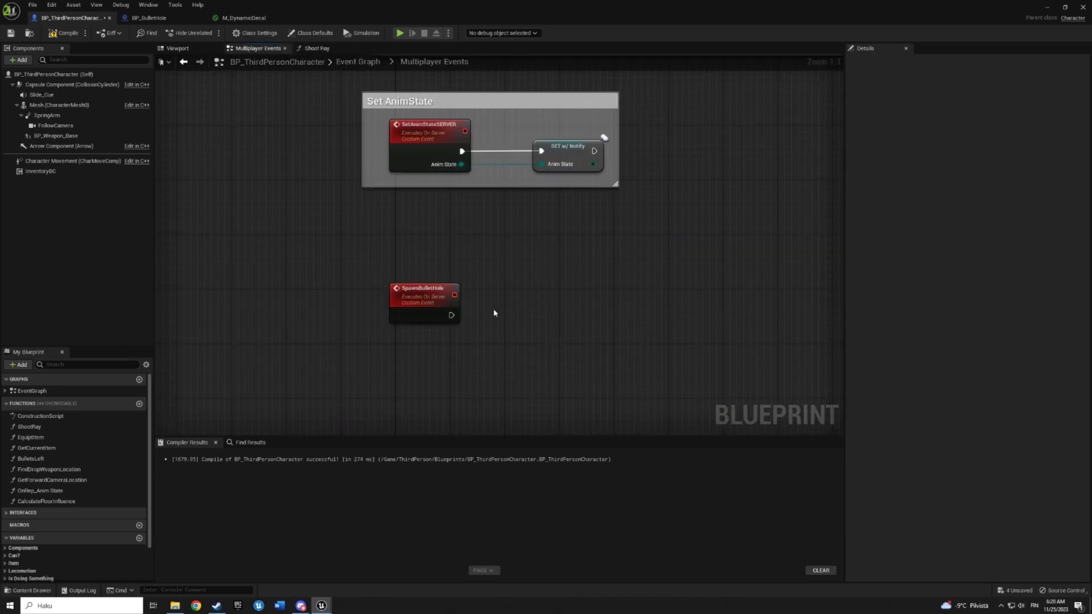
key("ctrl+v")
left_click_drag(546, 324, 556, 331)
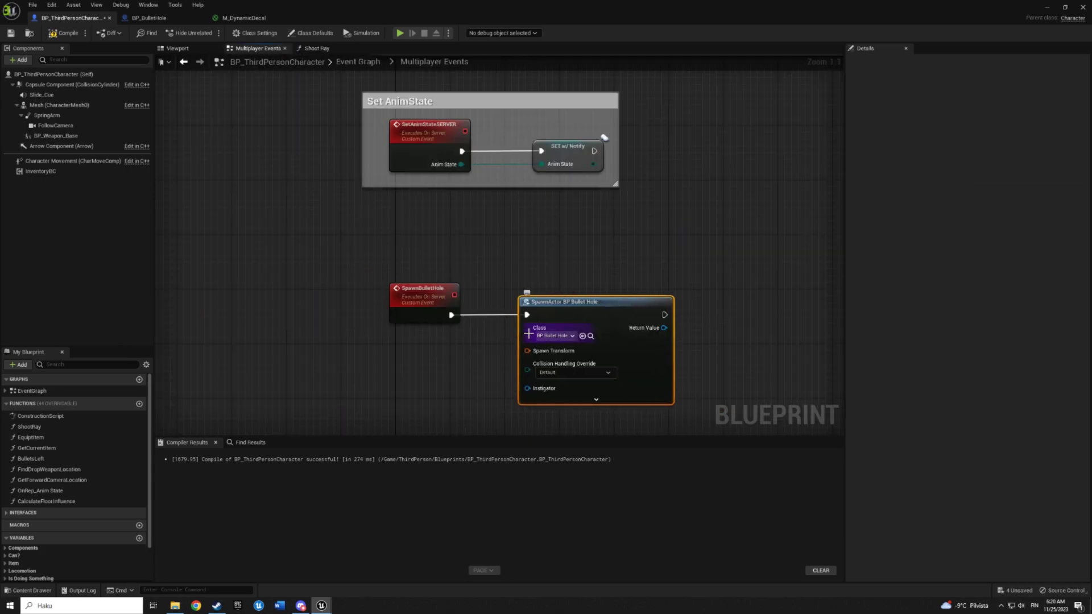
Step: Expose Spawn Transform as a SpawnBulletHole input feeding the spawn node, and save
left_click(557, 335)
left_click(530, 351)
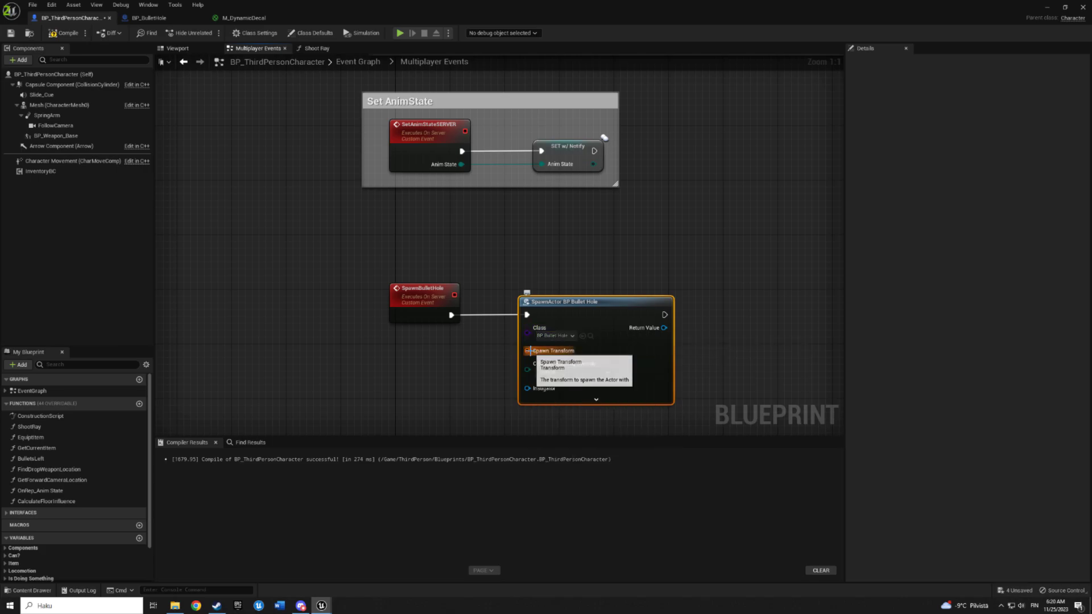
left_click_drag(530, 351, 430, 329)
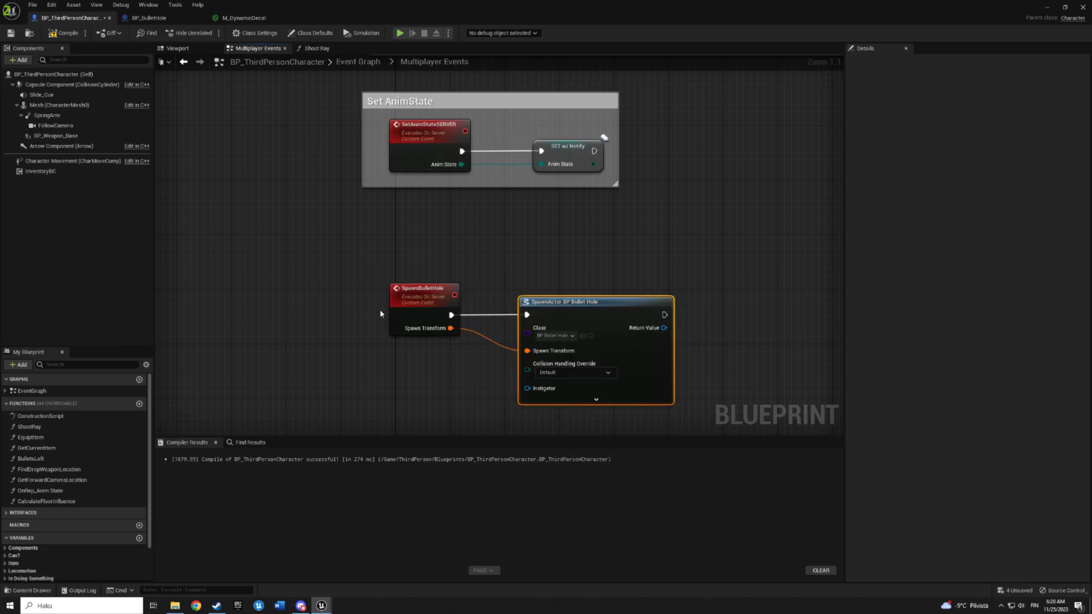
left_click(13, 34)
left_click(423, 295)
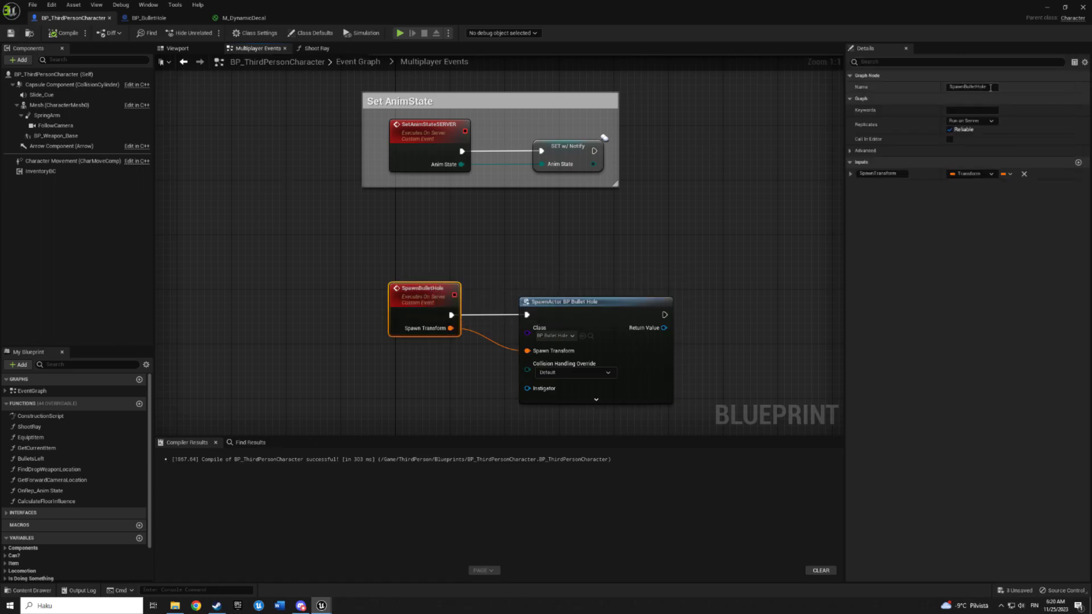
left_click(340, 51)
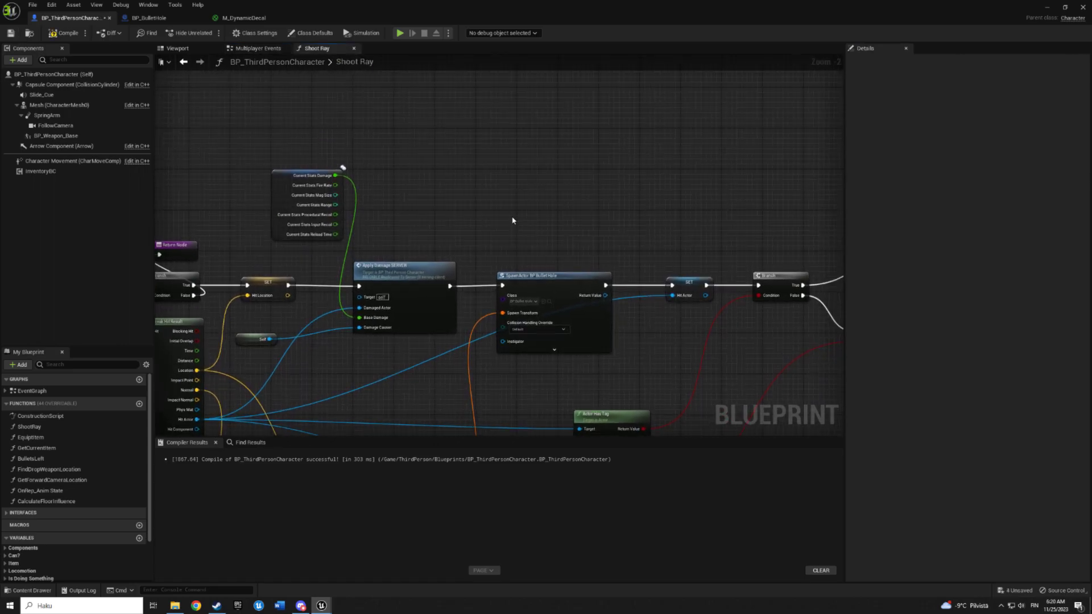
Step: Add a Spawn Bullet Hole call in Shoot Ray fed the hit transform, with SET following it
right_click(515, 214)
type("spawn bullet")
left_click(549, 250)
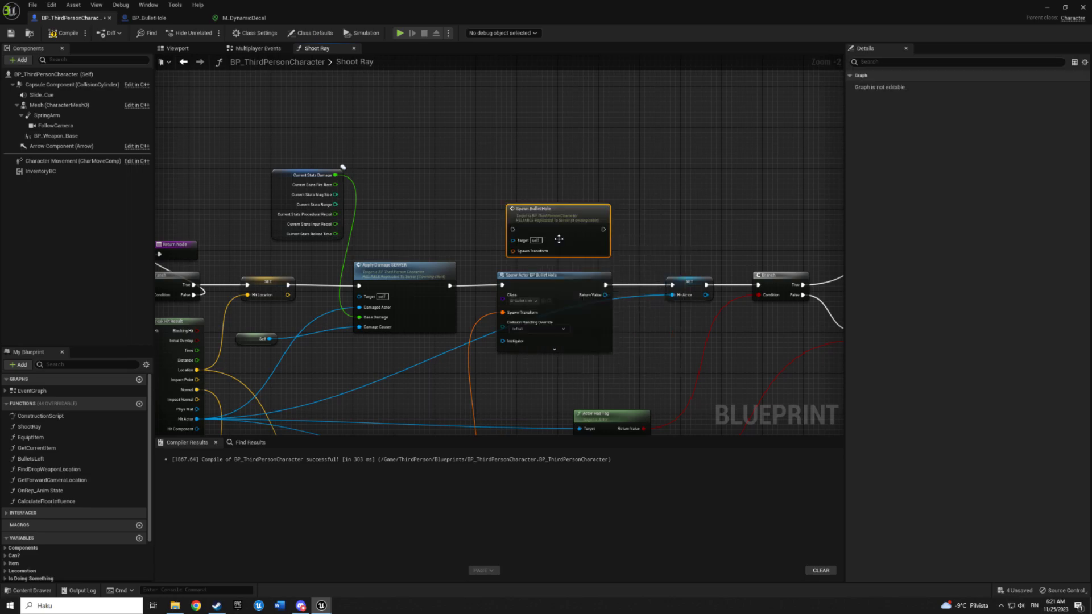
left_click_drag(551, 235, 551, 249)
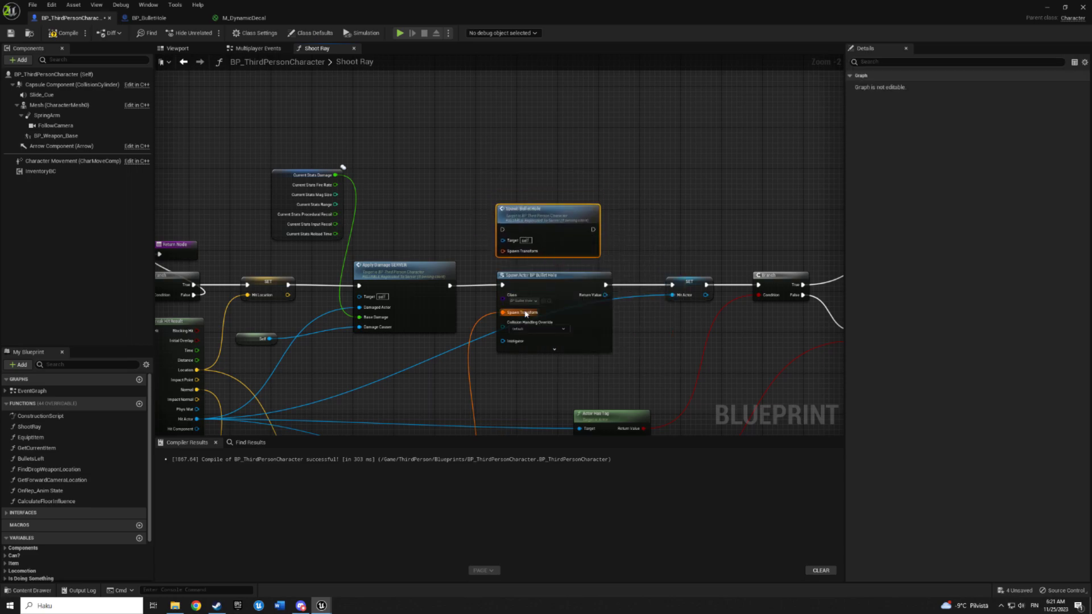
left_click_drag(504, 312, 502, 230, "ctrl")
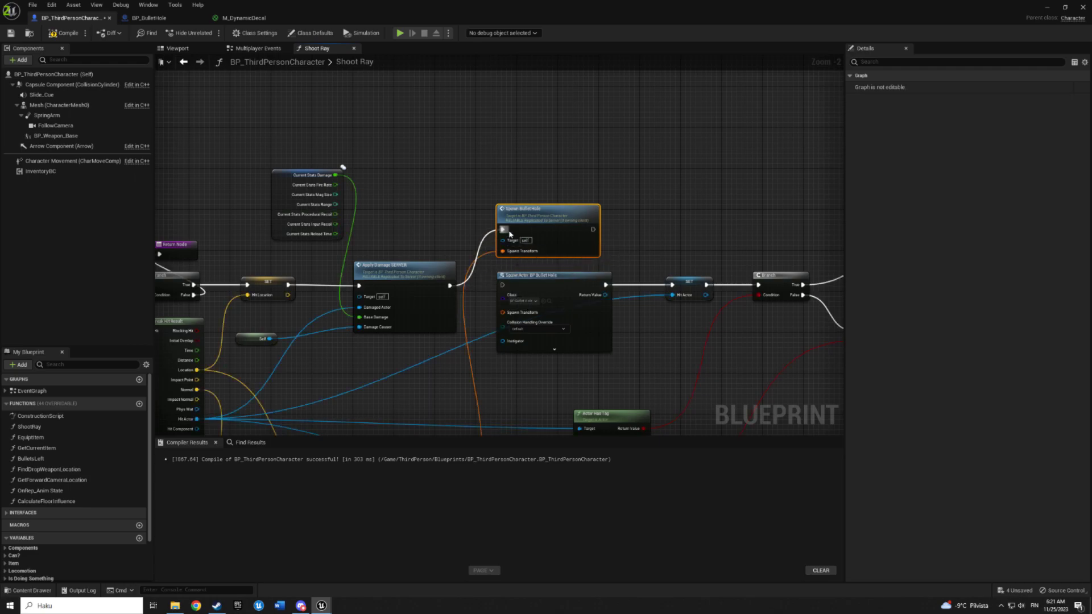
left_click_drag(605, 285, 593, 229, "ctrl")
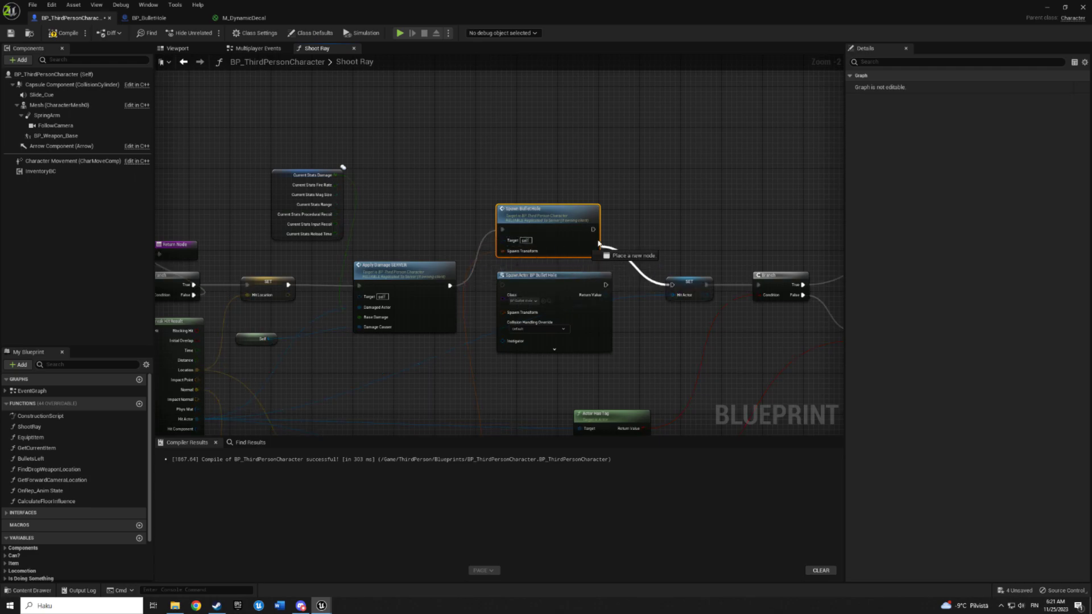
Step: Delete the old Spawn Actor node, slot Spawn Bullet Hole into the execution line, and save
left_click(575, 273)
key("Delete")
left_click_drag(563, 239, 567, 295)
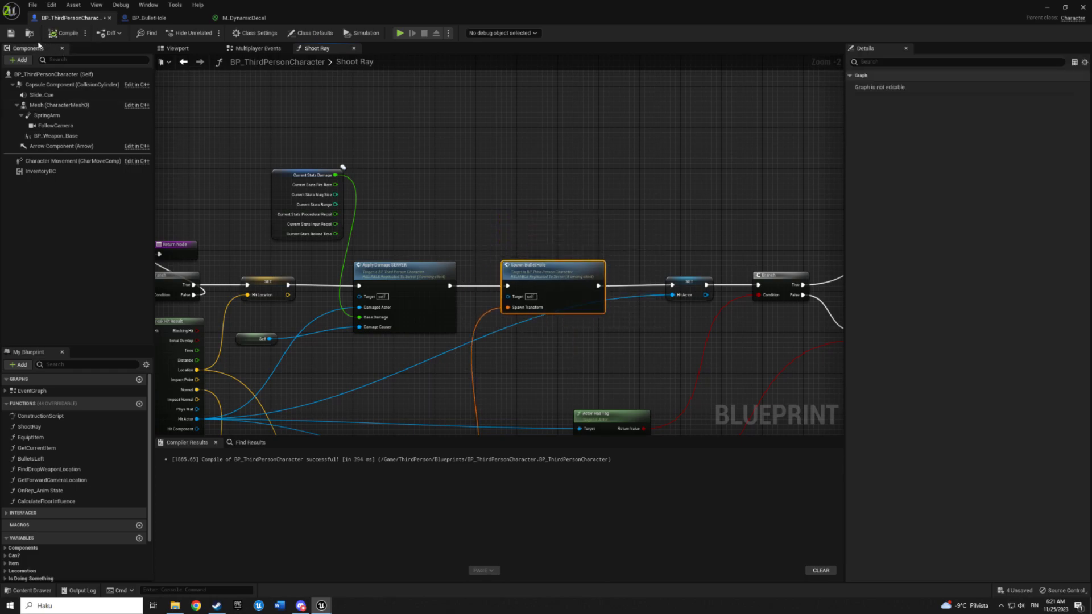
left_click(10, 33)
left_click(152, 18)
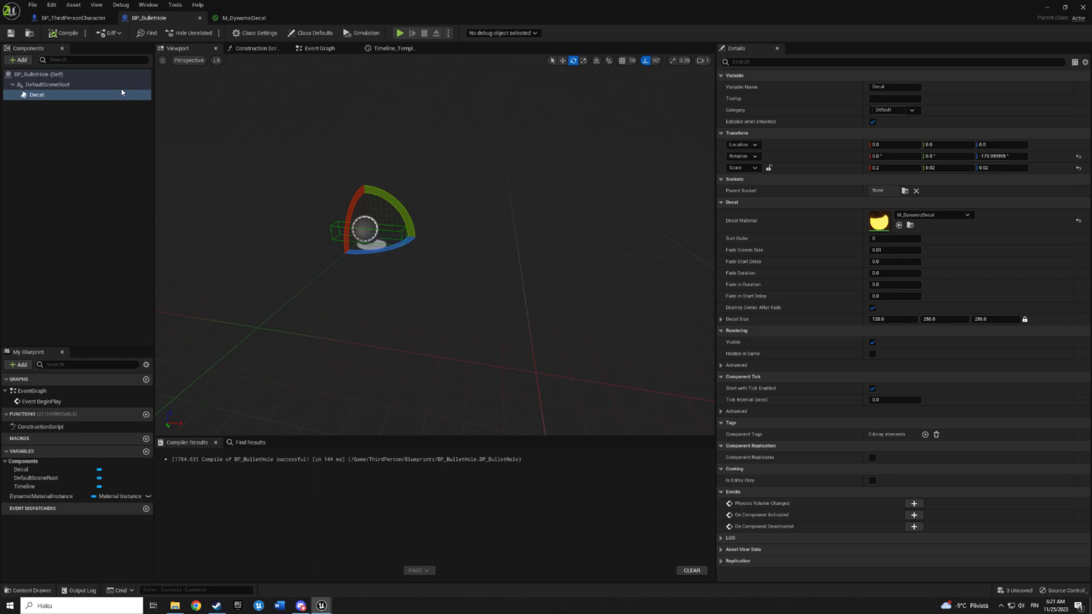
Step: Tick Replicates in BP_BulletHole's Class Defaults
left_click(13, 72)
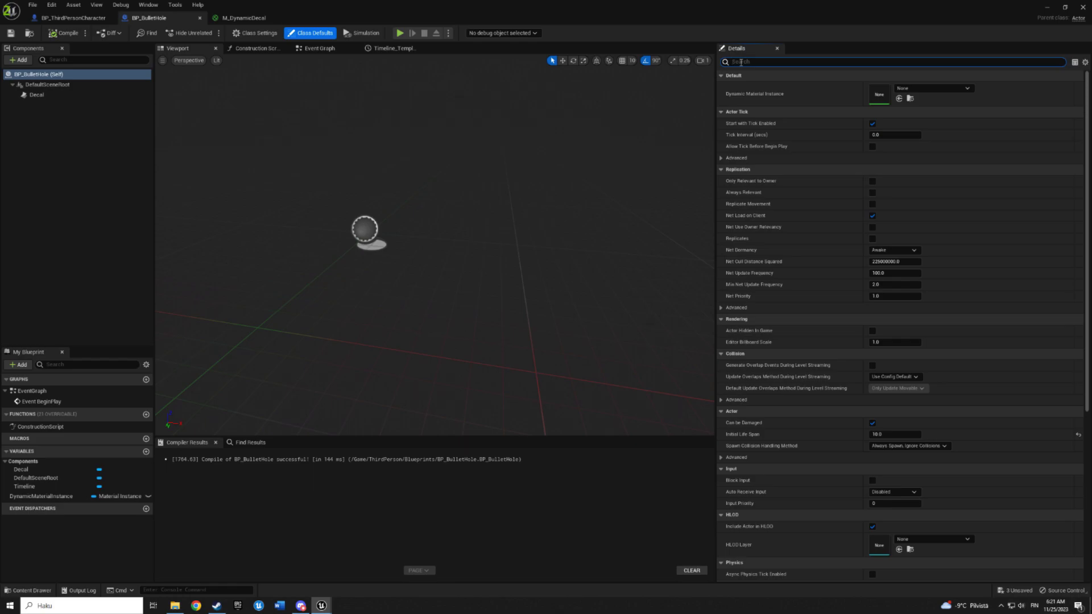
left_click(893, 61)
type("replca")
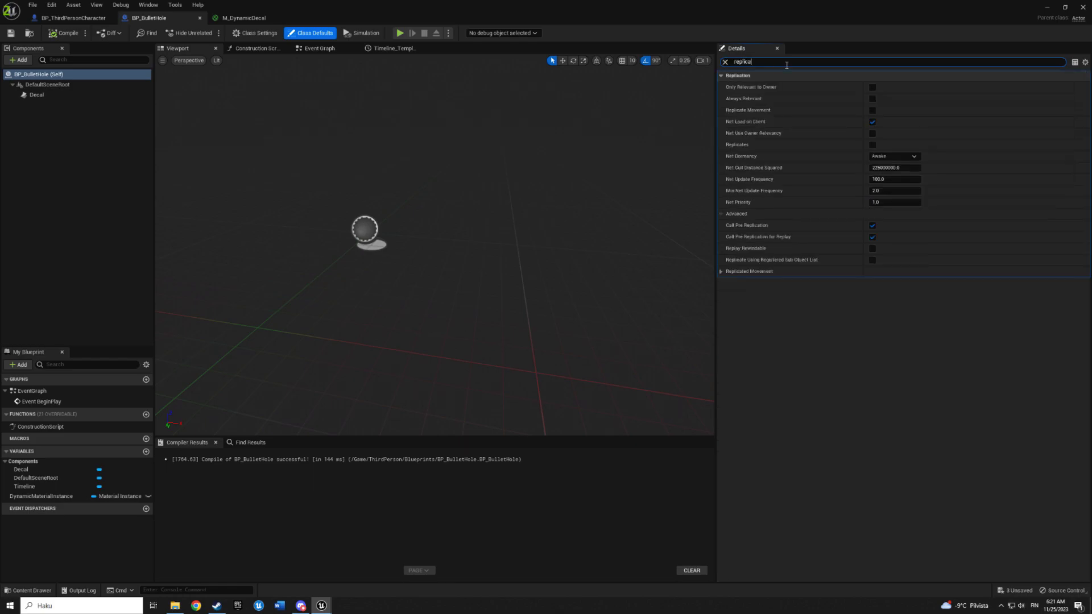
left_click(872, 145)
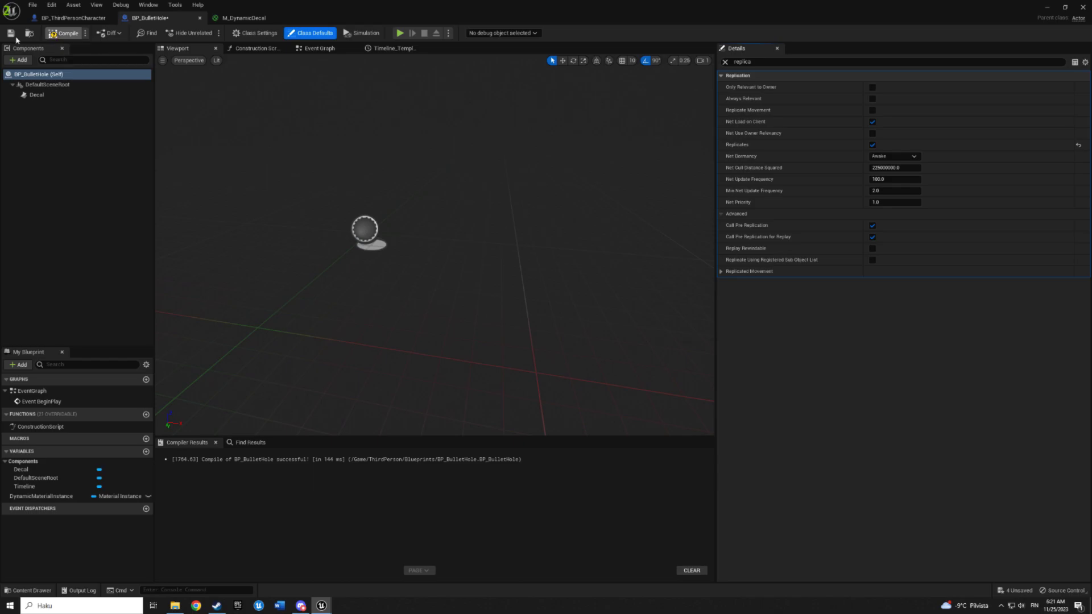
Step: Run a two-client play test shooting walls to spawn bullet holes, then stop it
left_click(1050, 10)
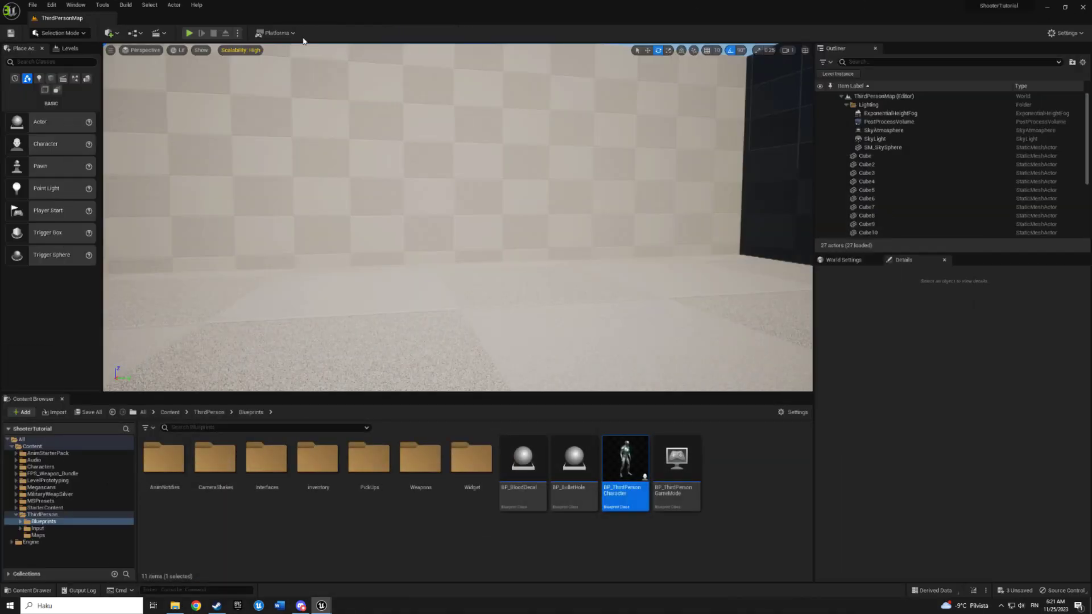
left_click(189, 33)
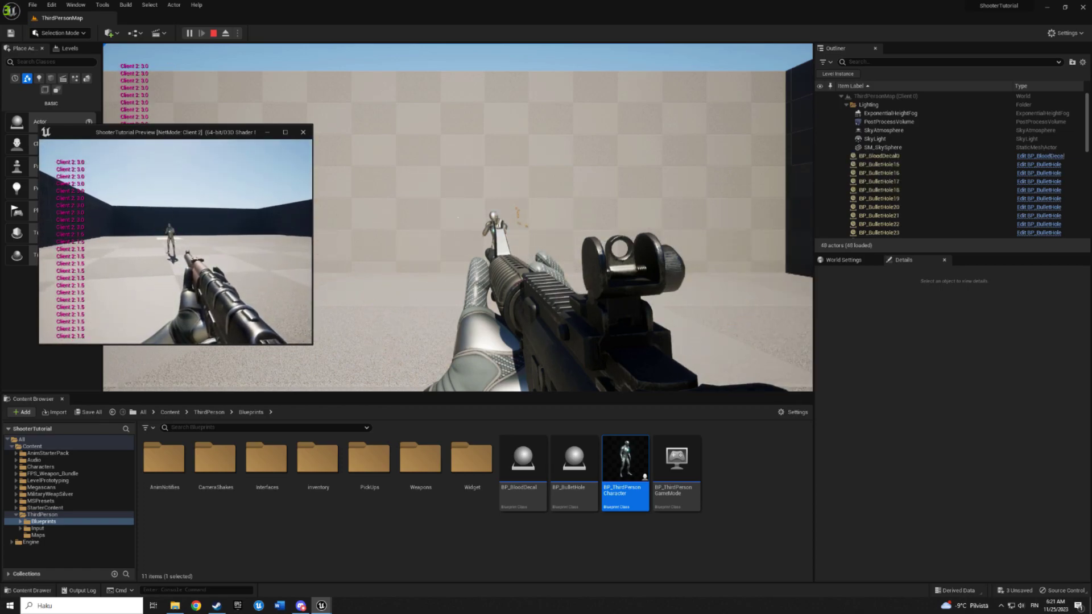
key("Escape")
scroll(561, 260, "down", 3)
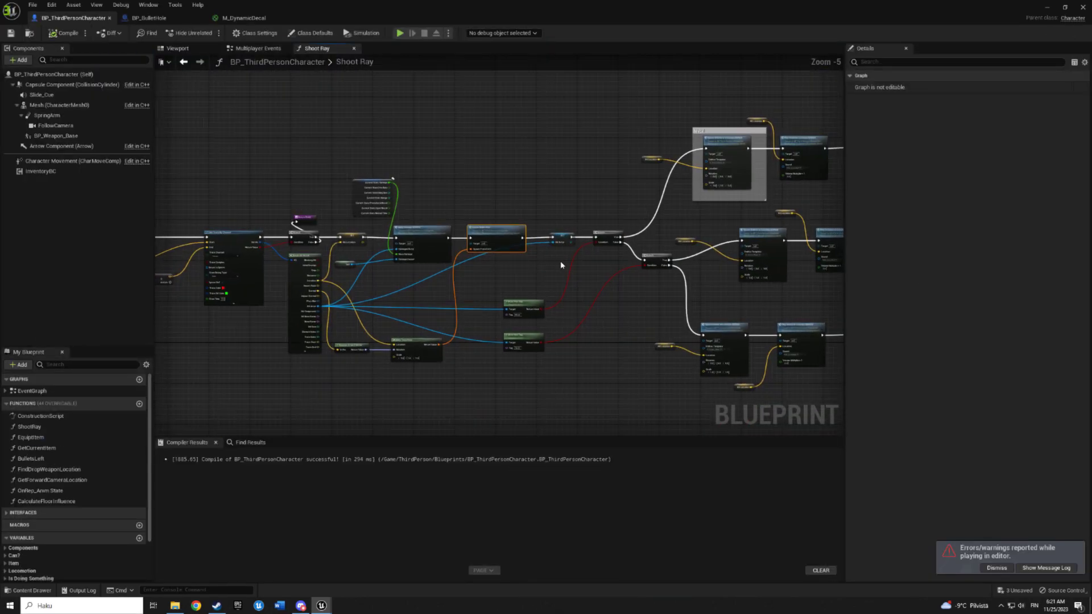
Step: Remove Spawn Bullet Hole after Apply Damage and wire Apply Damage straight to SET
right_click_drag(560, 264, 449, 262)
scroll(449, 263, "up", 2)
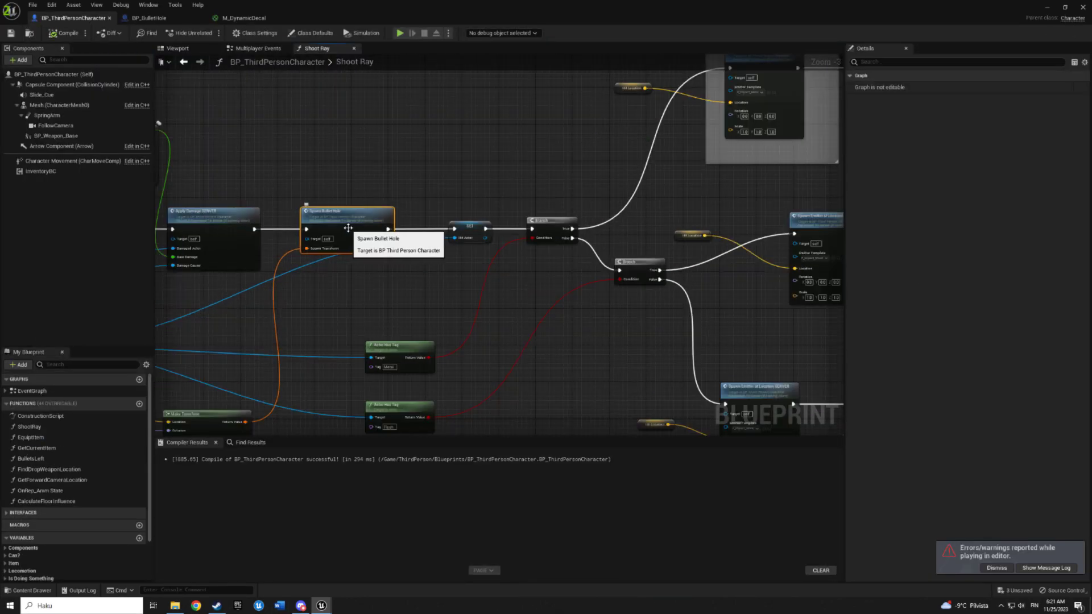
mouse_move(348, 228)
right_mouse_down()
mouse_move(386, 244)
mouse_move(364, 252)
mouse_move(487, 246)
right_mouse_up()
scroll(366, 267, "down", 2)
scroll(404, 268, "up", 2)
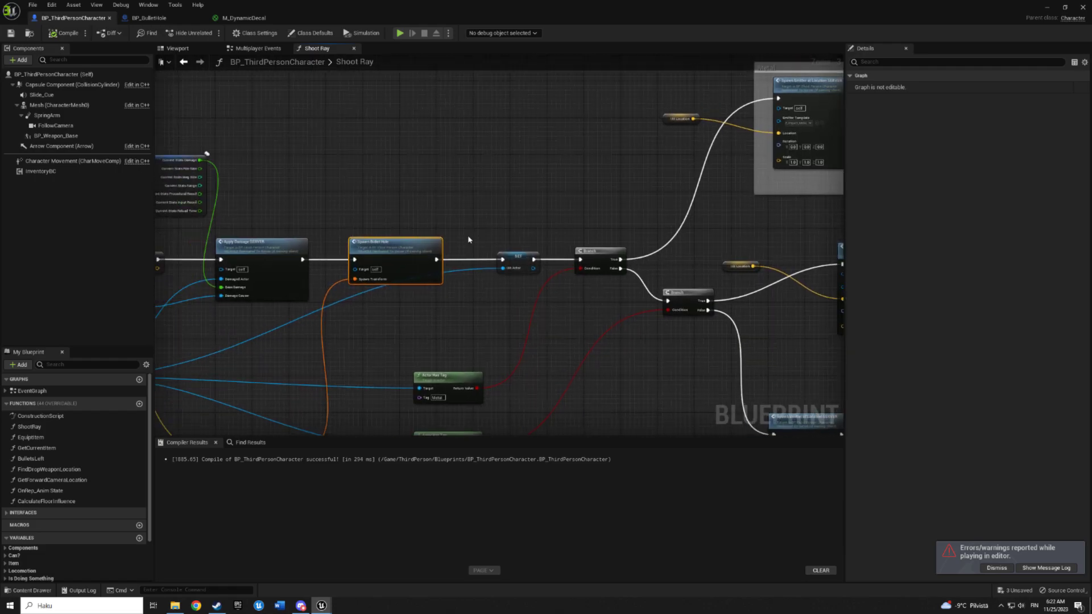
scroll(364, 244, "down", 2)
scroll(335, 253, "up", 2)
key("Delete")
left_click_drag(334, 253, 531, 252)
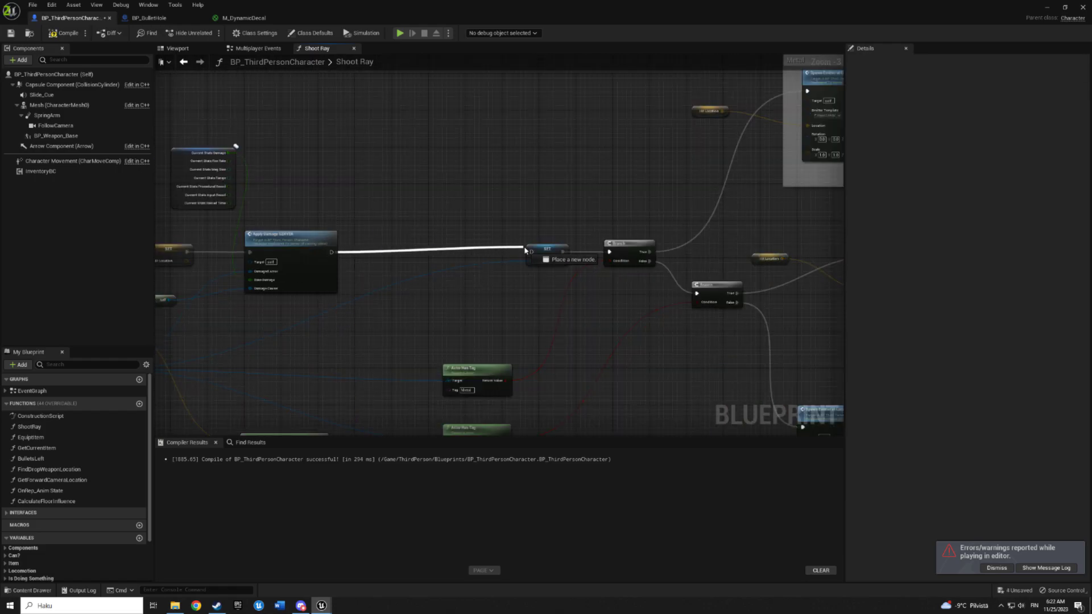
Step: Paste Spawn Bullet Hole after the Metal Play Sound, wired to the Return Node with the spawn transform
right_click_drag(534, 250, 134, 353)
right_click_drag(650, 160, 522, 170)
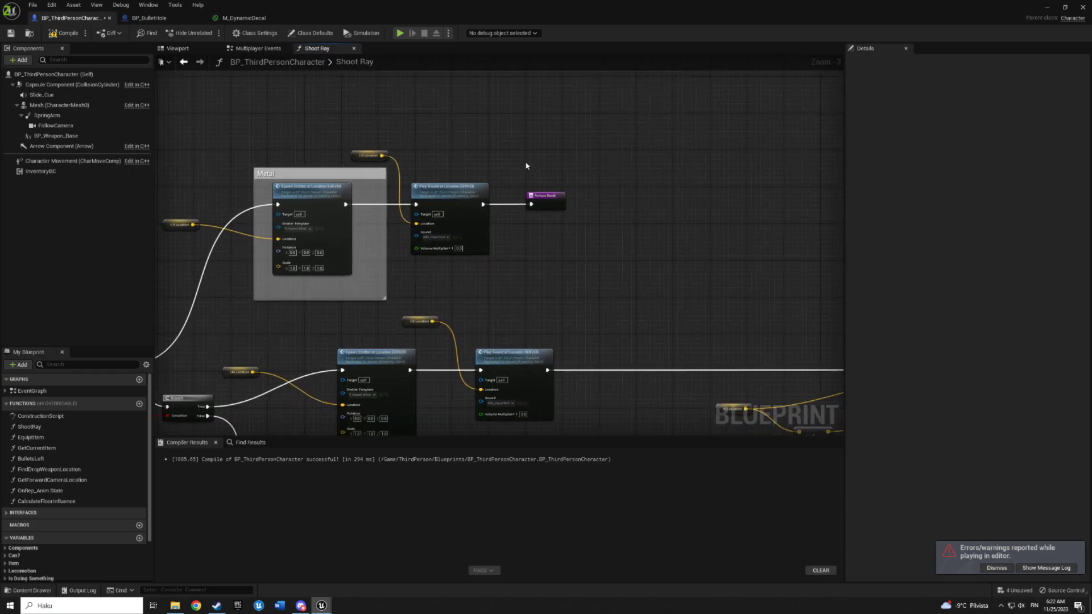
left_click_drag(547, 193, 694, 195)
left_click(548, 189)
key("ctrl+v")
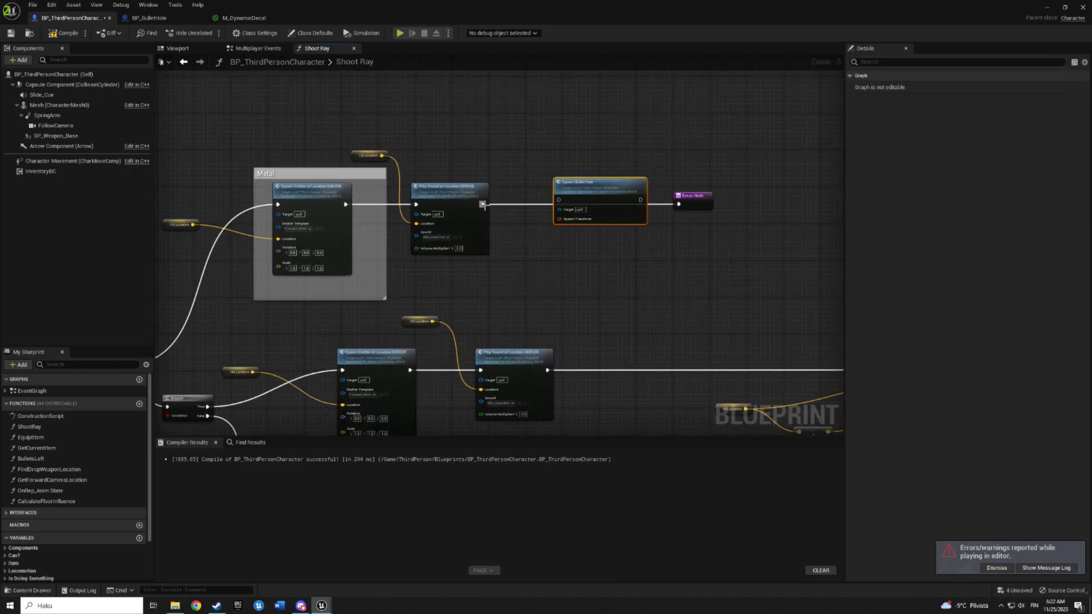
mouse_move(482, 204)
left_mouse_down()
mouse_move(562, 204)
mouse_move(553, 185)
left_mouse_up()
left_click_drag(622, 204, 679, 204)
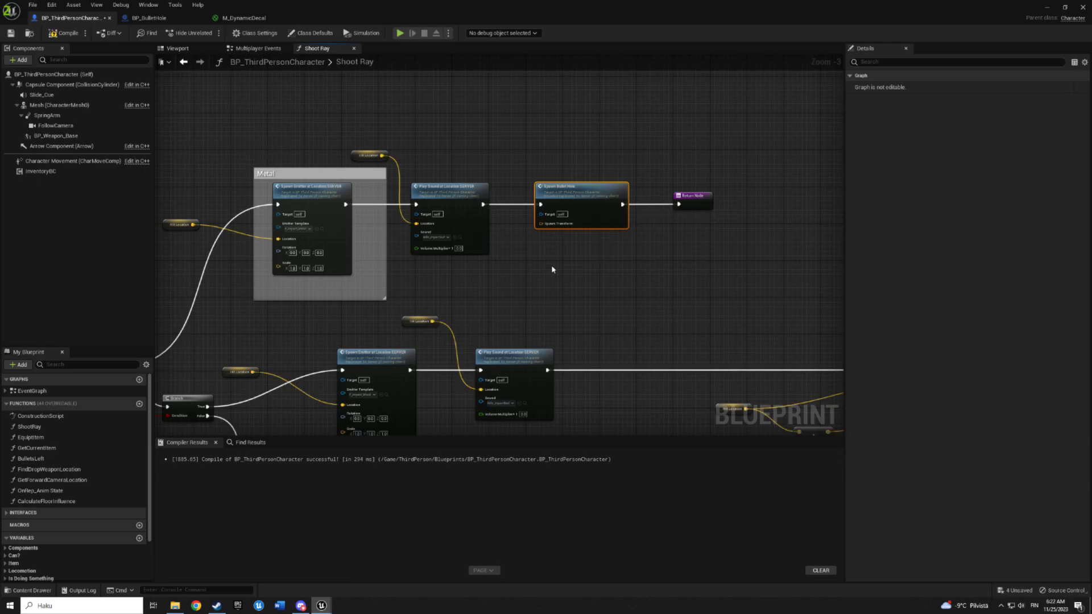
scroll(688, 205, "down", 4)
scroll(682, 188, "up", 2)
left_click_drag(445, 250, 449, 378)
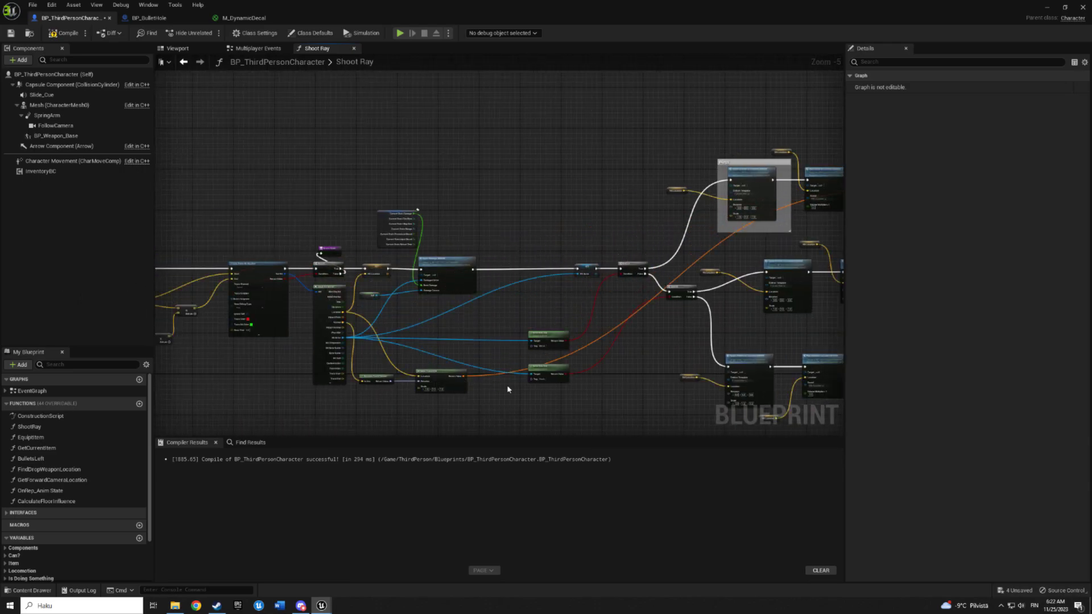
Step: Review the new Spawn Bullet Hole node and the SpawnBulletHole event in Multiplayer Events
scroll(503, 293, "up", 2)
right_click_drag(527, 245, 703, 134)
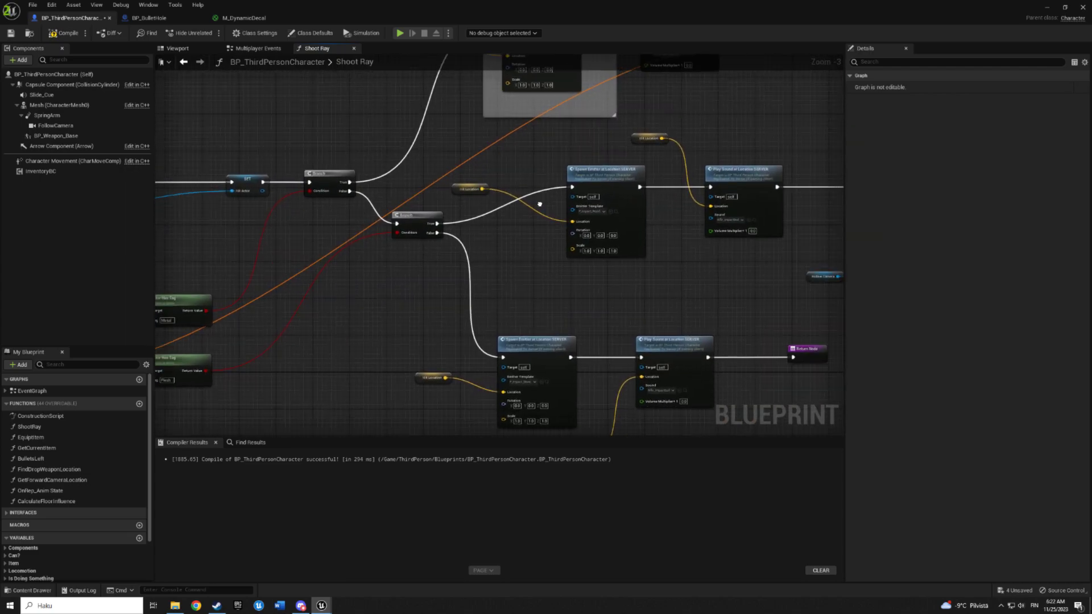
left_click(703, 134)
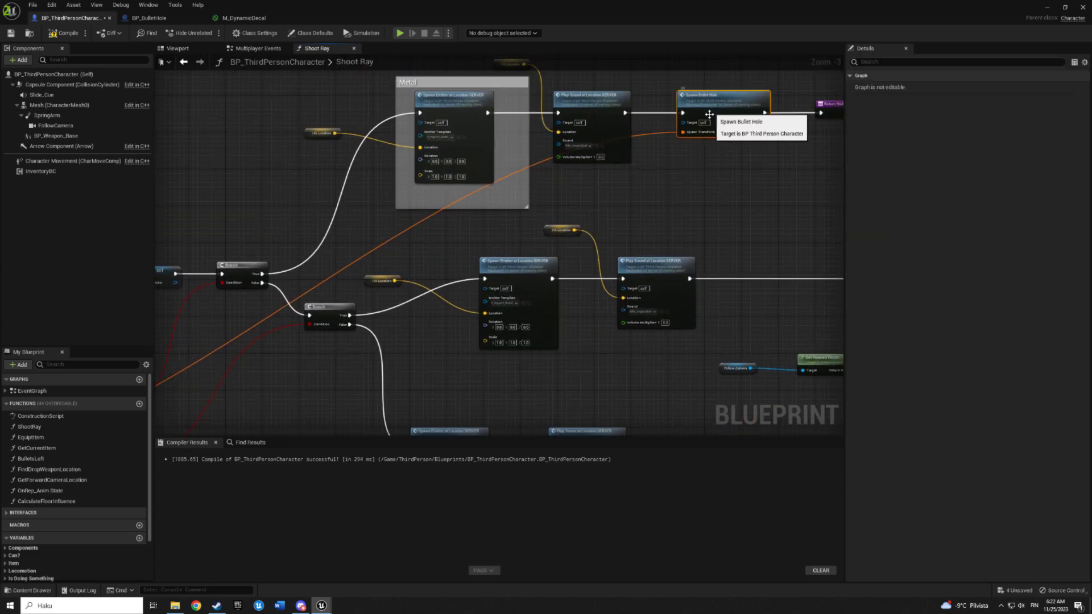
left_click(236, 50)
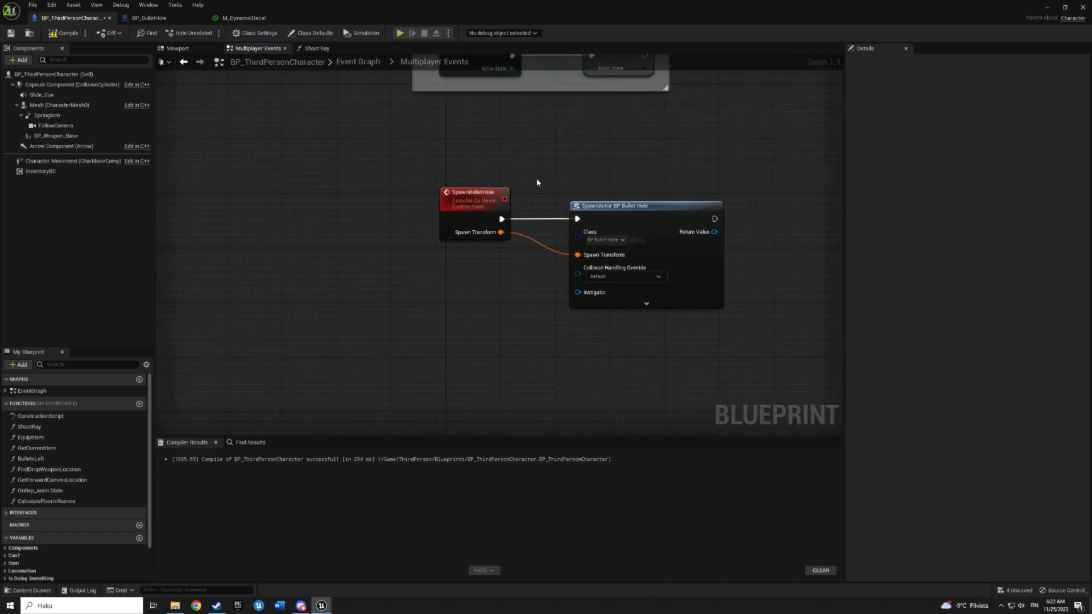
left_click(316, 49)
right_click_drag(790, 321, 607, 308)
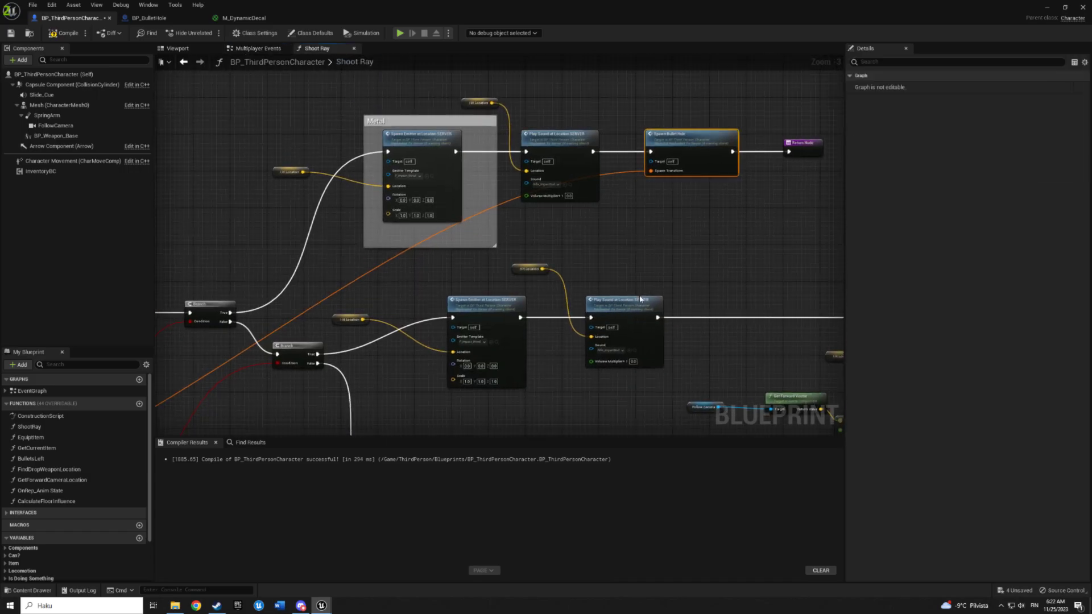
scroll(513, 311, "down", 2)
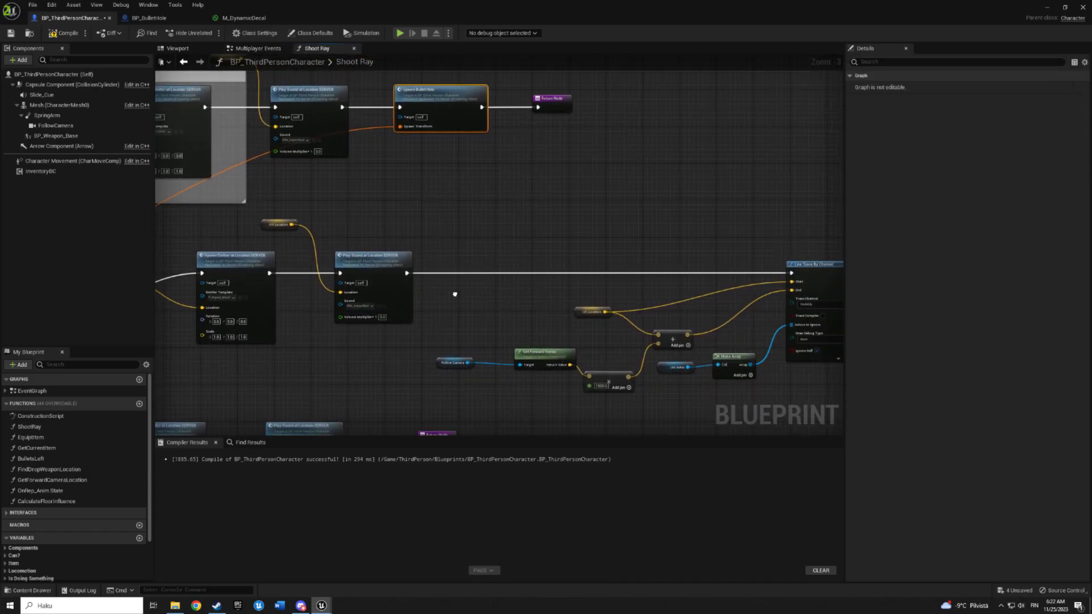
right_click_drag(510, 176, 658, 224)
right_click_drag(561, 290, 625, 301)
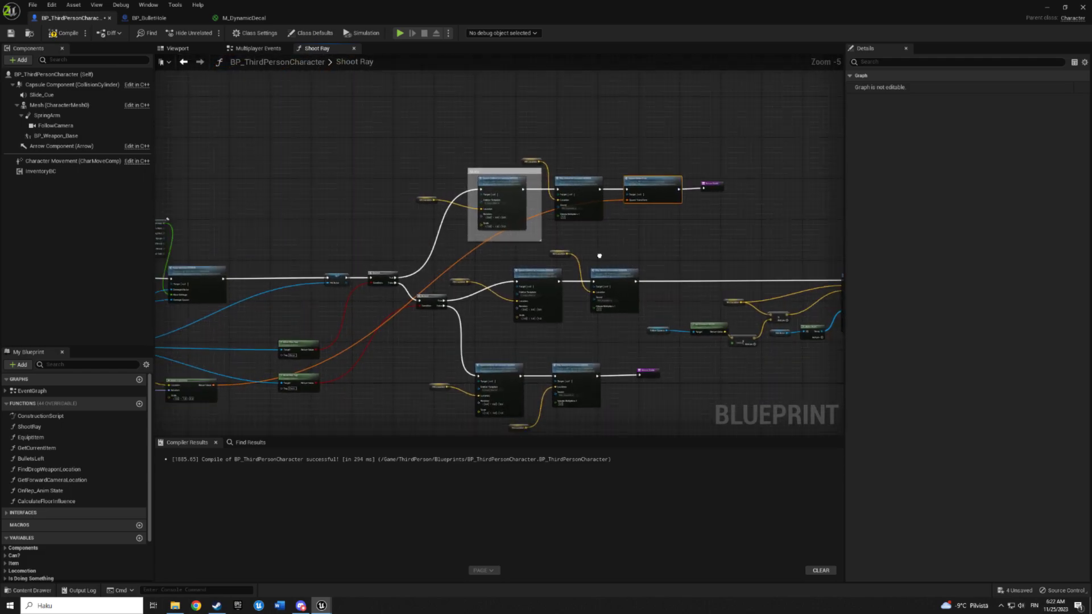